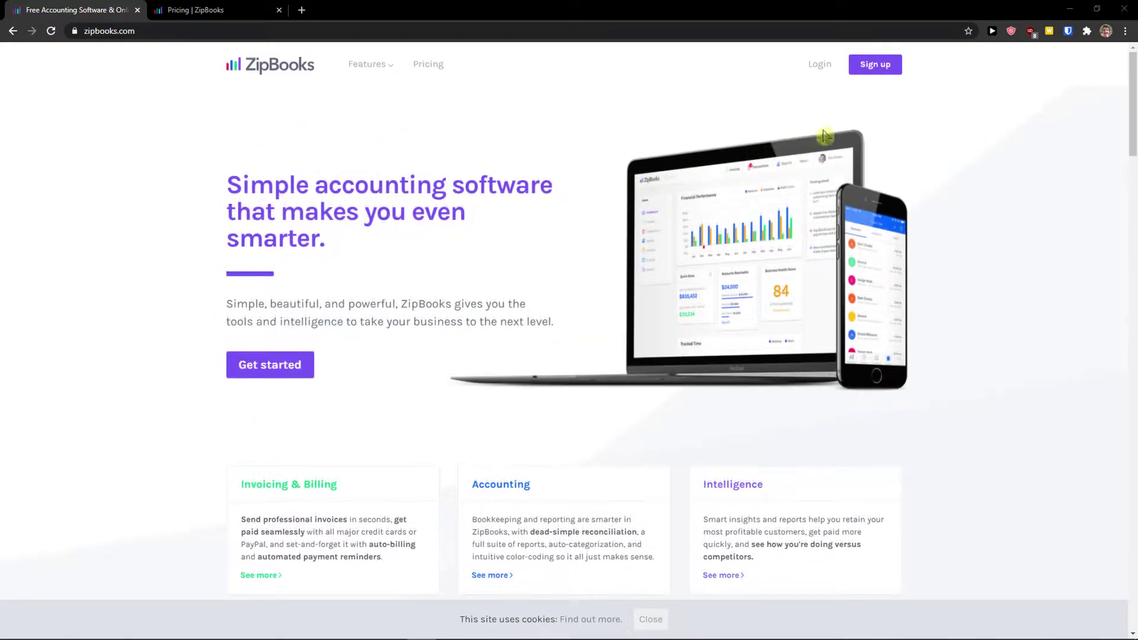
Open the pricing page from Sign up and scroll down to the plan trial buttons
left_click(875, 67)
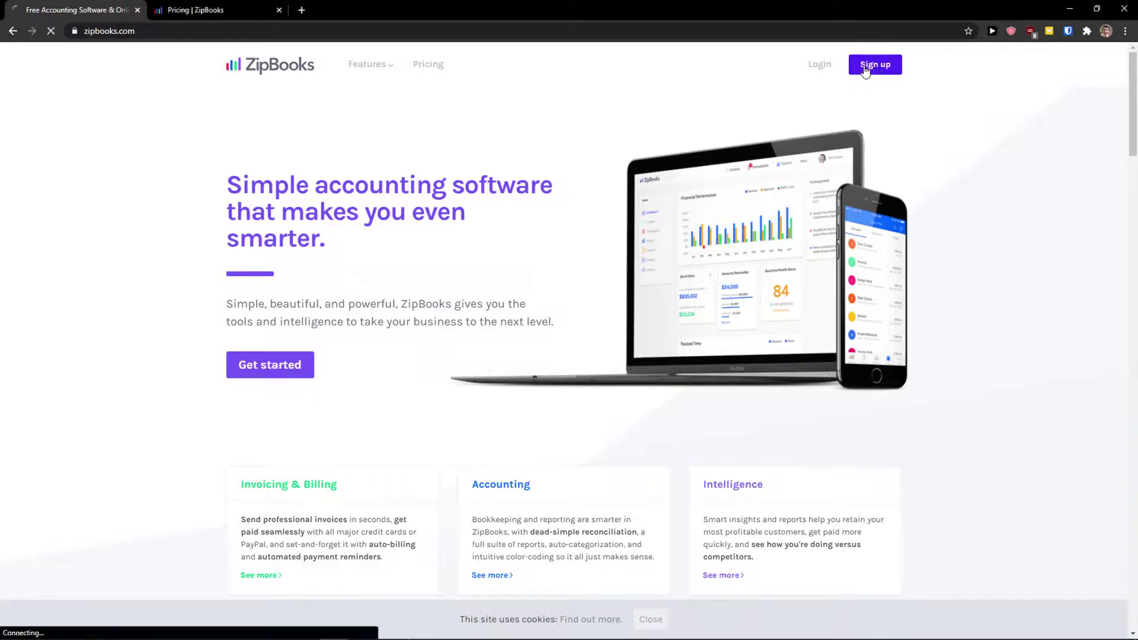
scroll(285, 237, "down", 2)
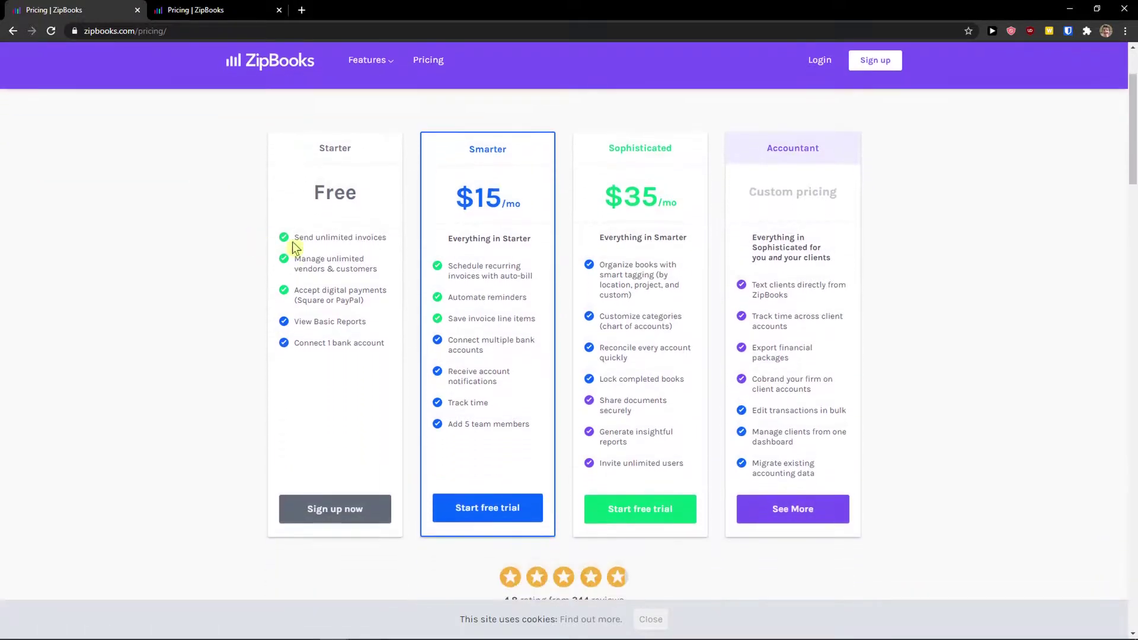
Start the Smarter plan free trial by signing up with Facebook and granting ZipBooks profile access
left_click(500, 507)
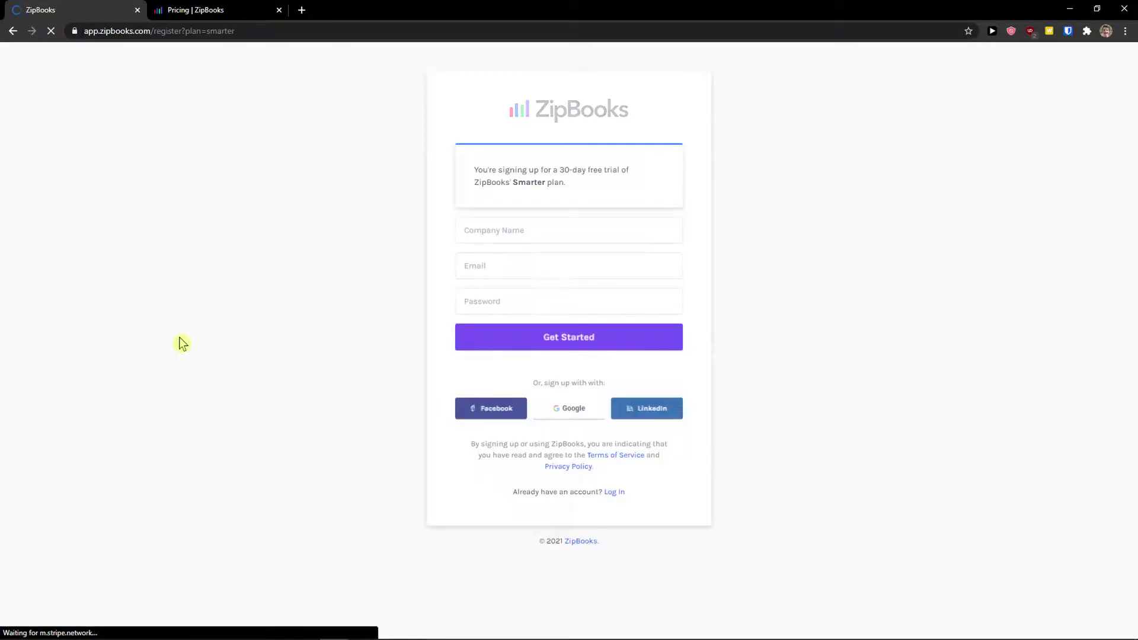
left_click(564, 236)
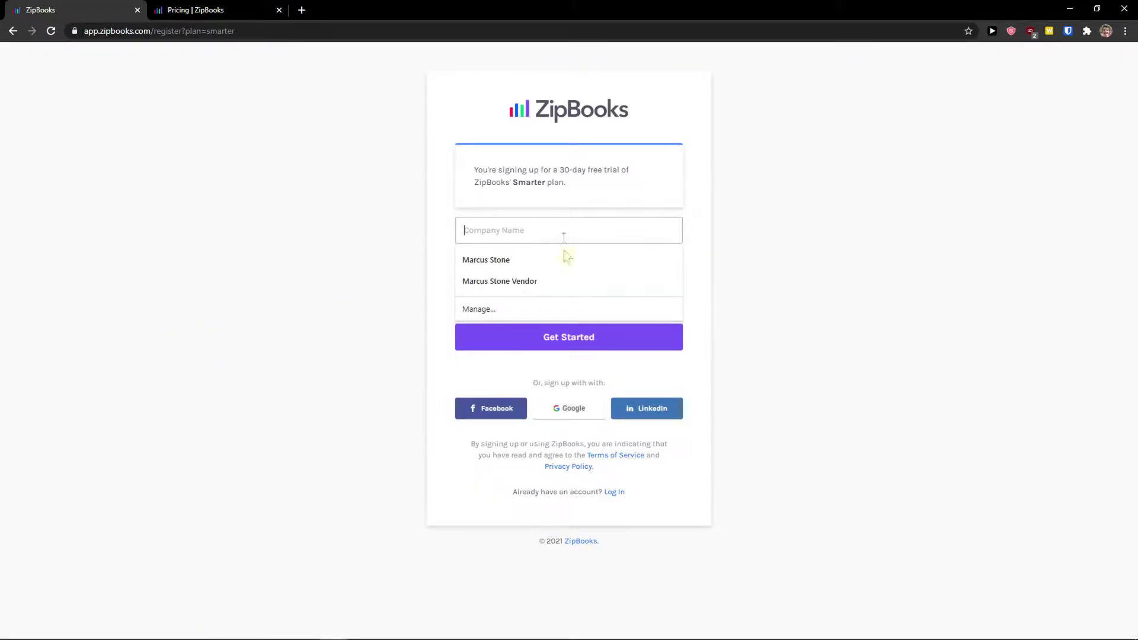
left_click(510, 408)
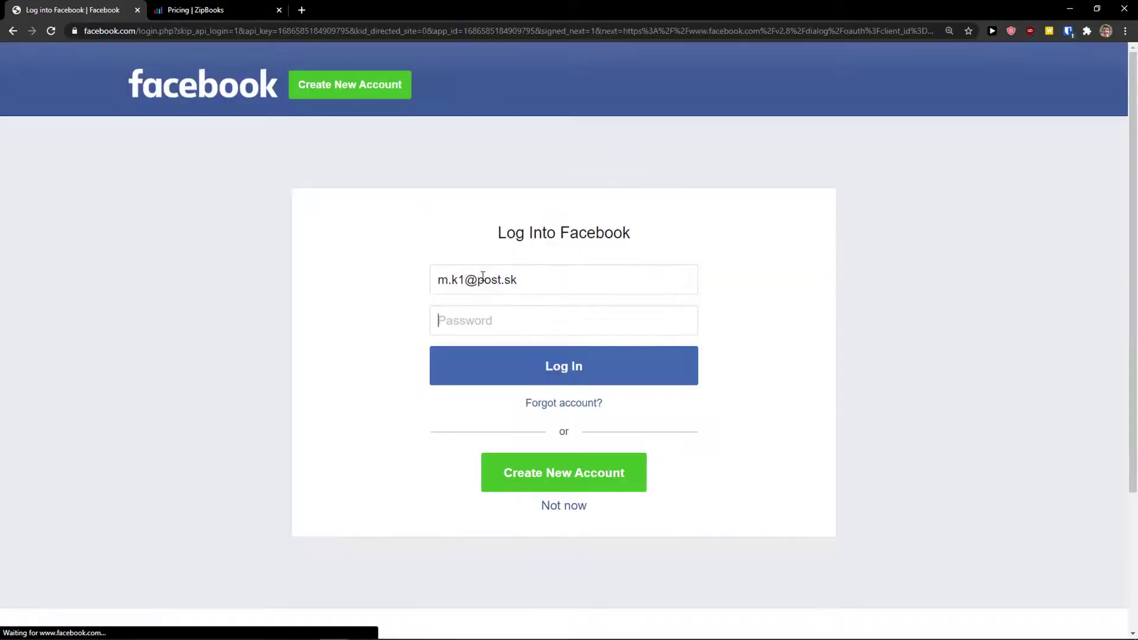
type("•••••••")
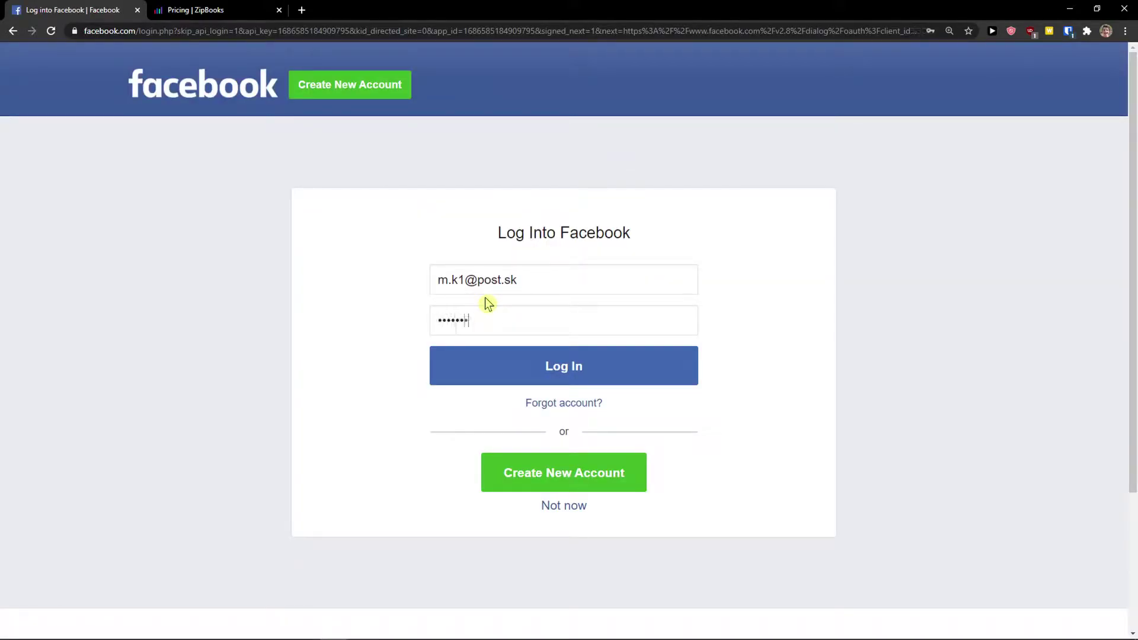
type("••••")
key("Return")
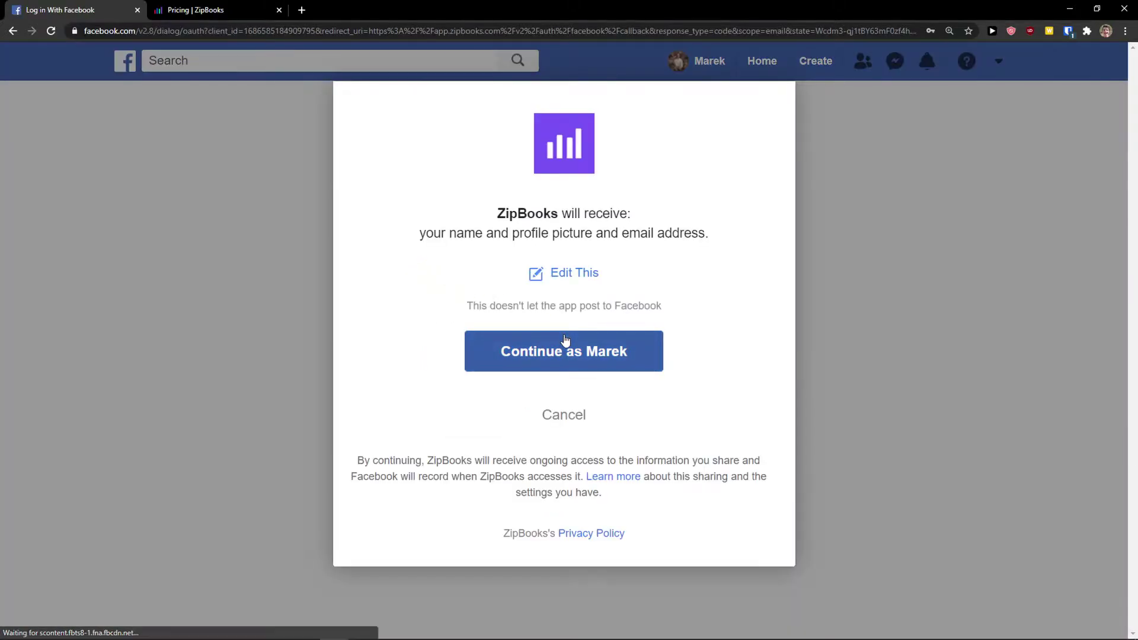
left_click(565, 339)
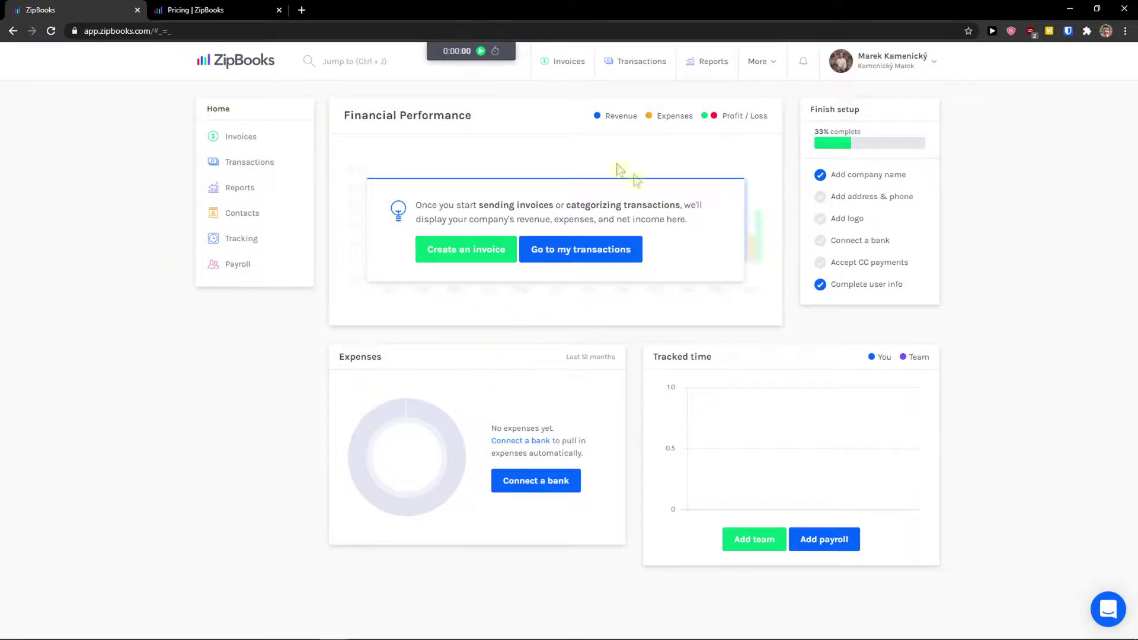
Zoom in the dashboard, then start the header timer and stop it so it resets to 0:00:00
key("ctrl+plus")
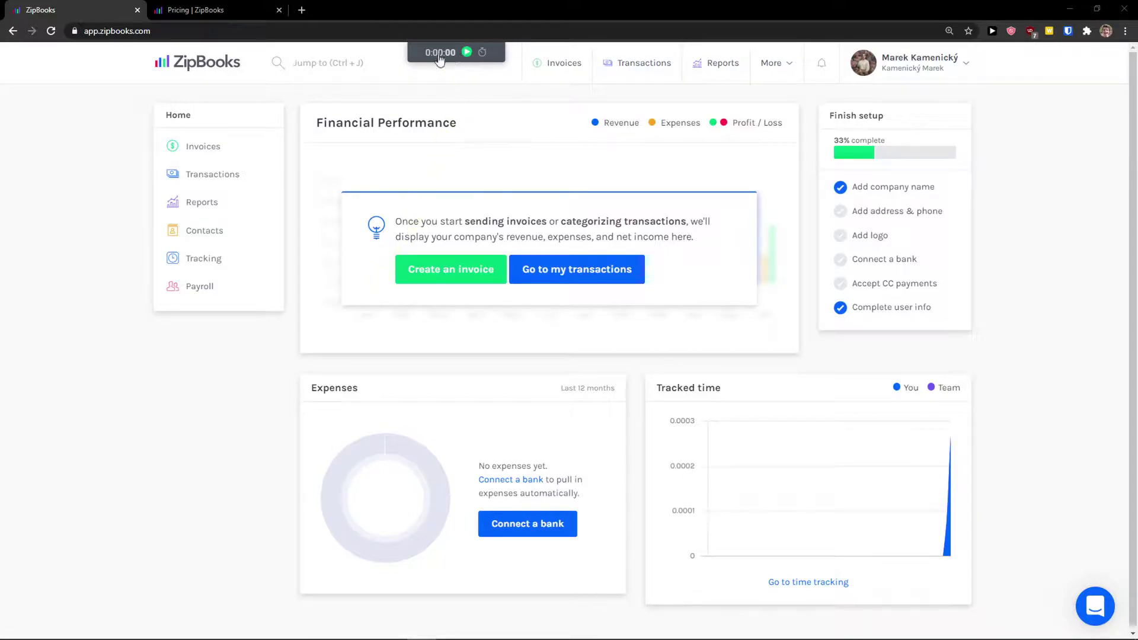
left_click(468, 53)
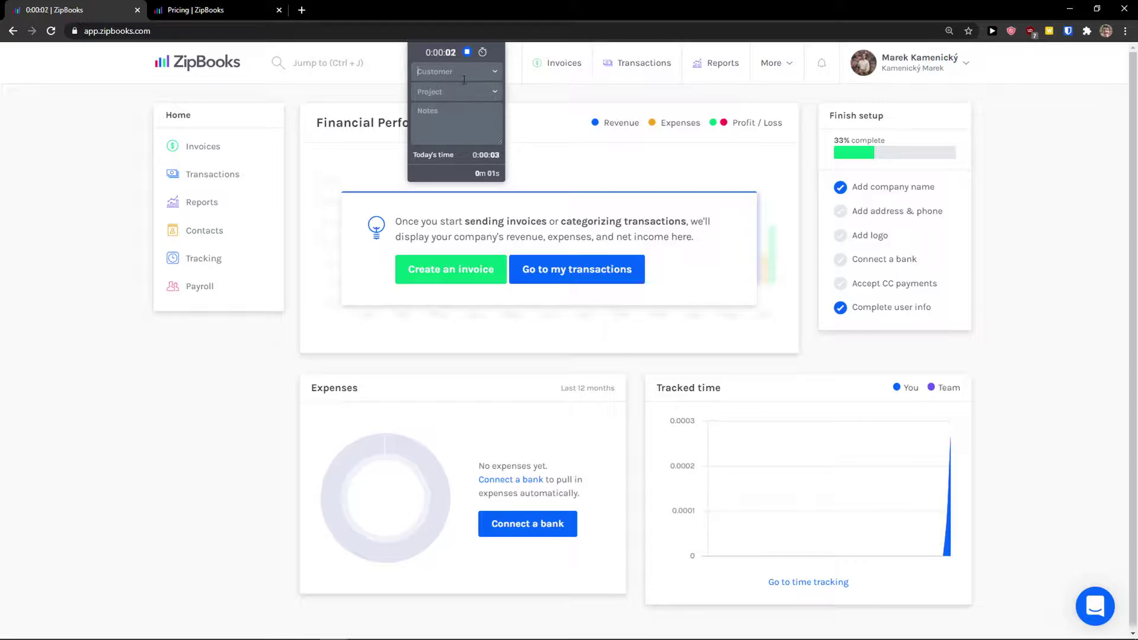
left_click(488, 86)
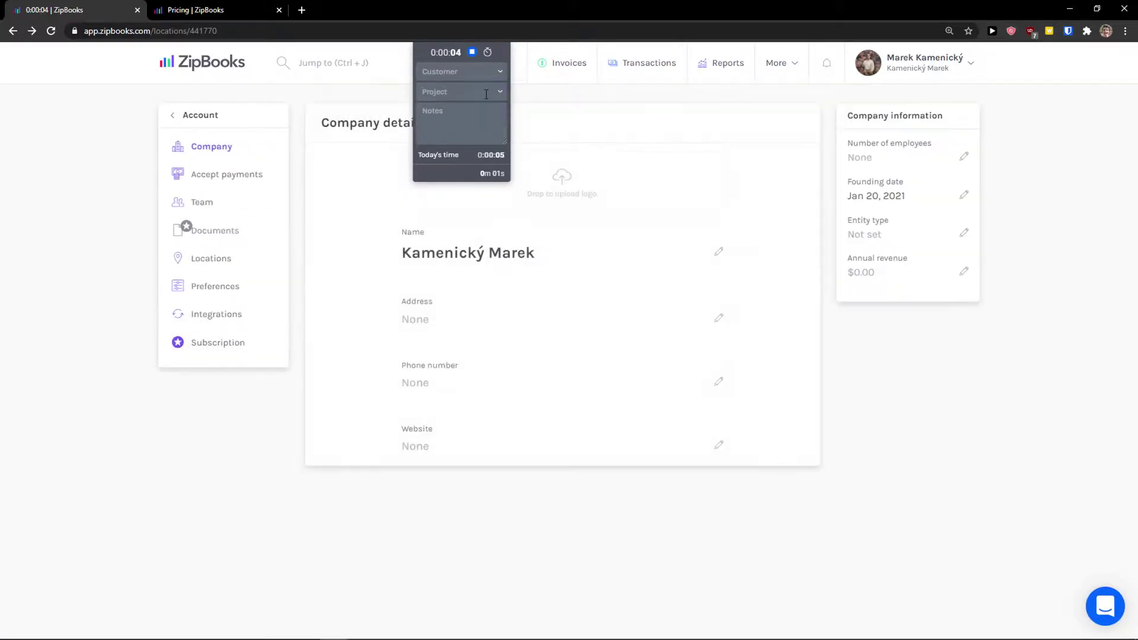
left_click(171, 121)
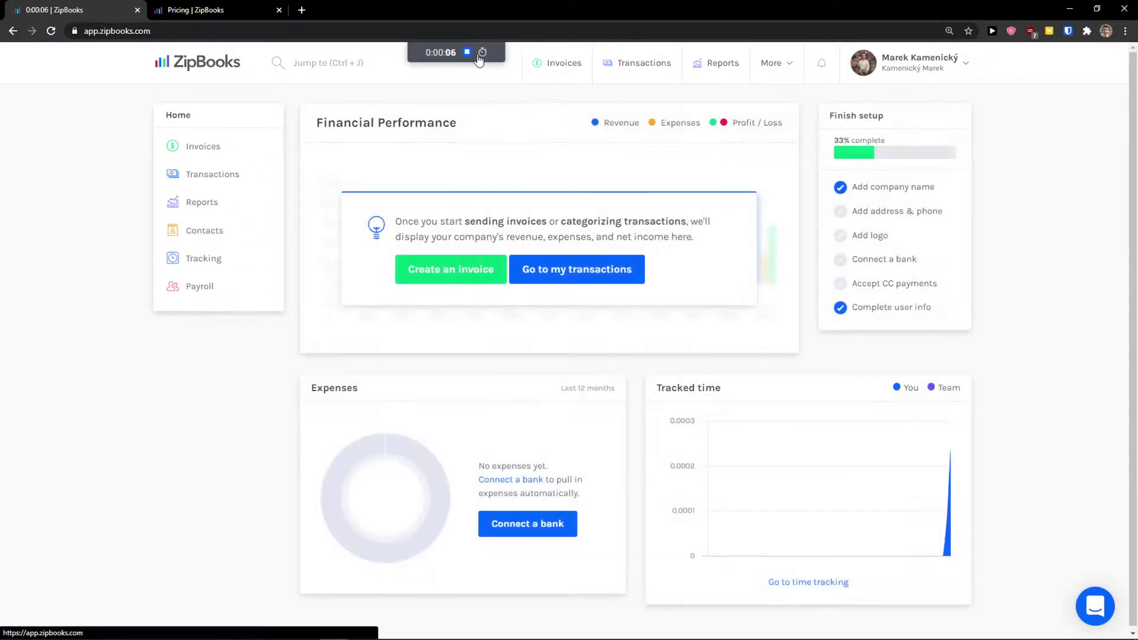
left_click(468, 53)
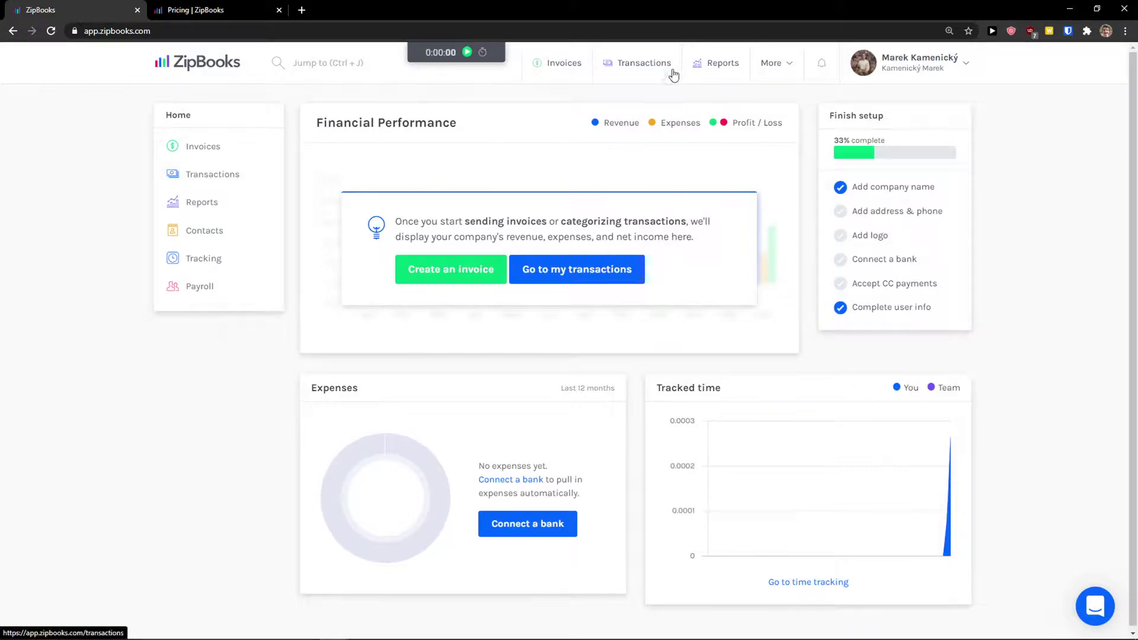
left_click(779, 69)
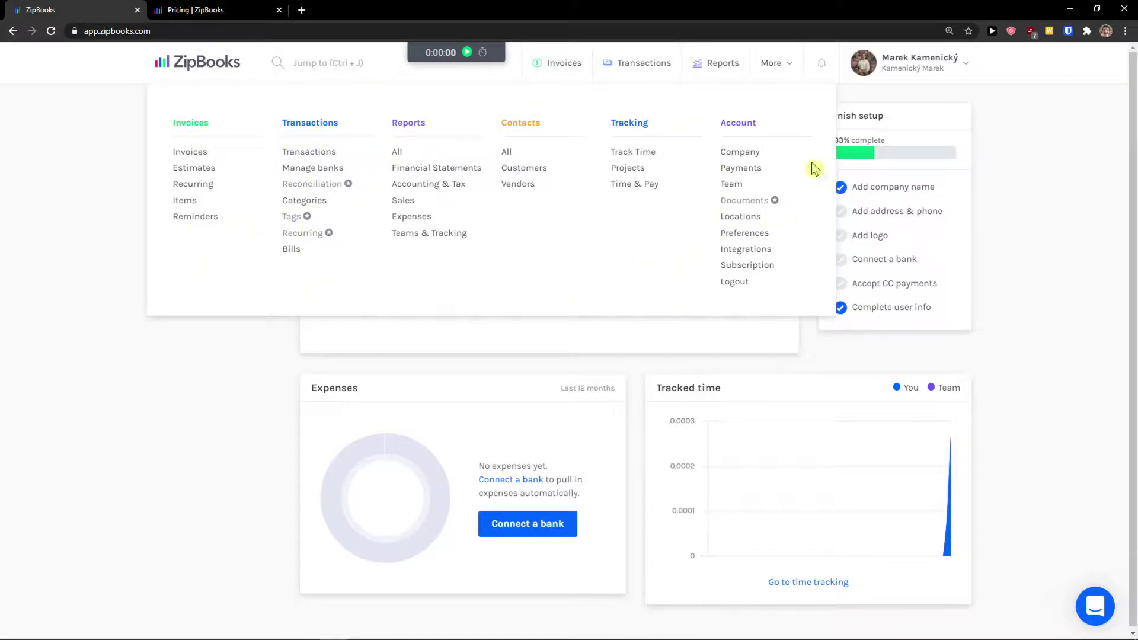
Change the company name on Company details to 'Sun wei s.r.o.' and save it
left_click(745, 154)
triple_click(504, 252)
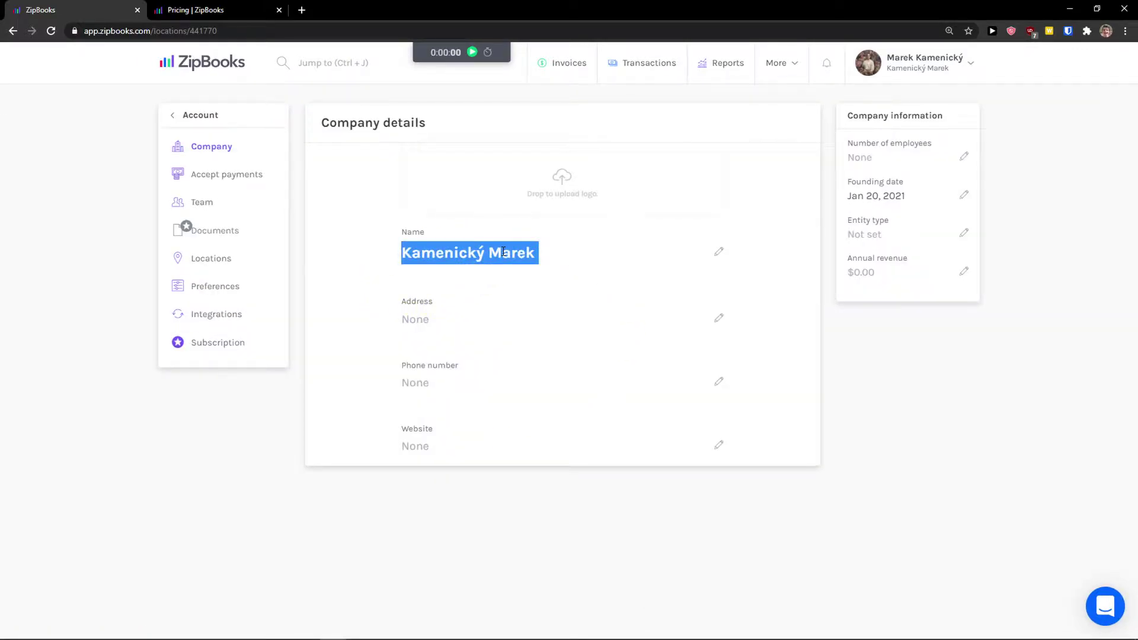
left_click(719, 252)
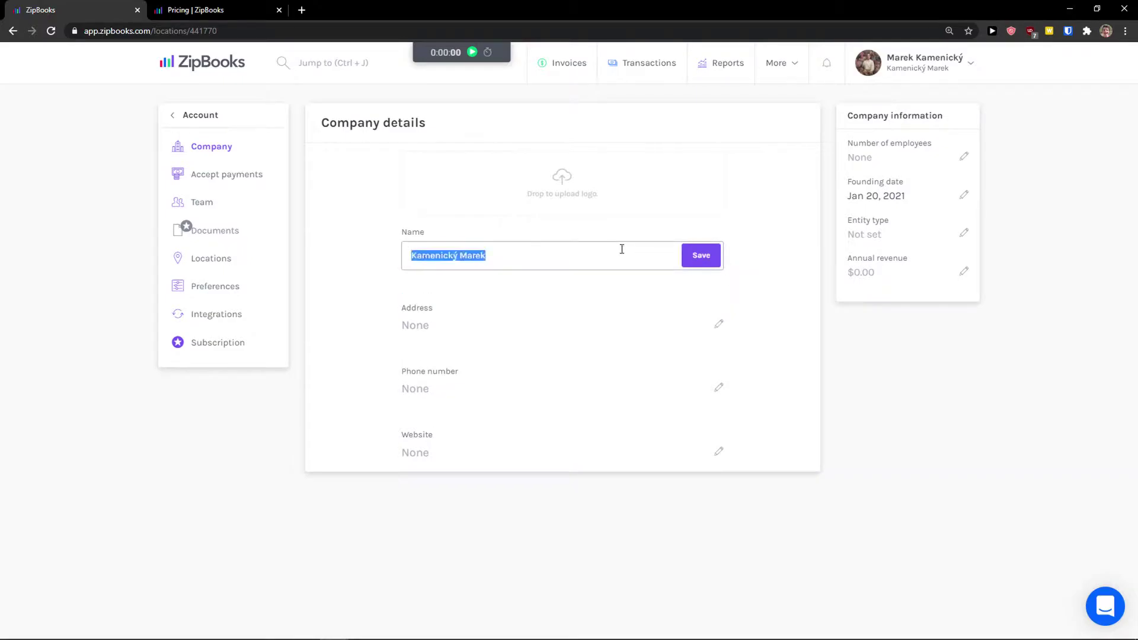
type("Sun wei s.r")
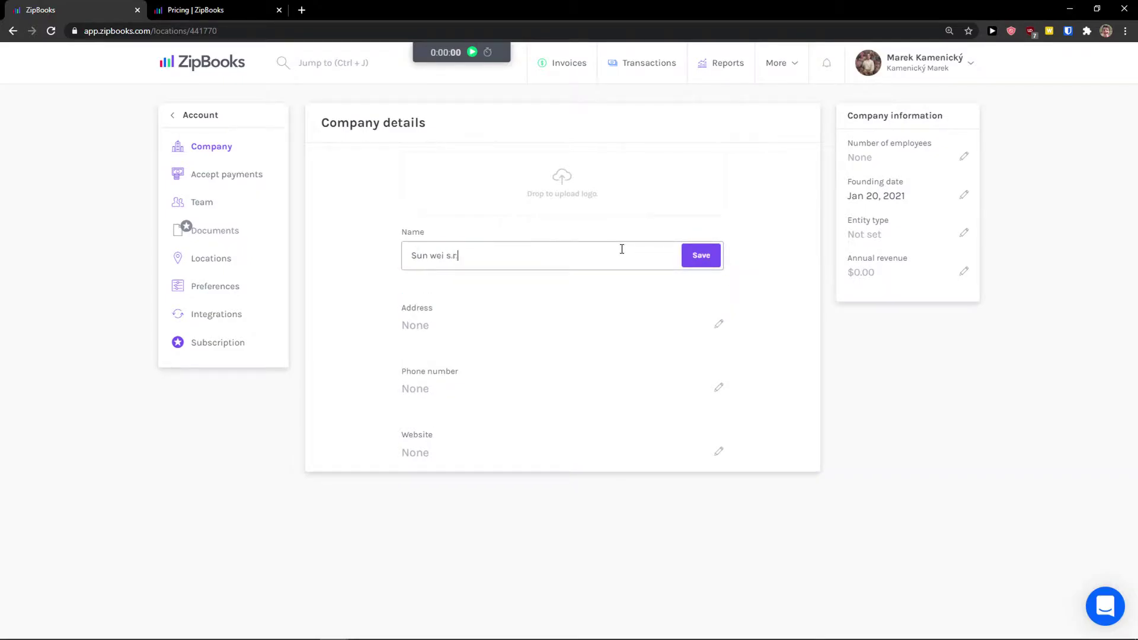
type(".o.")
left_click(702, 255)
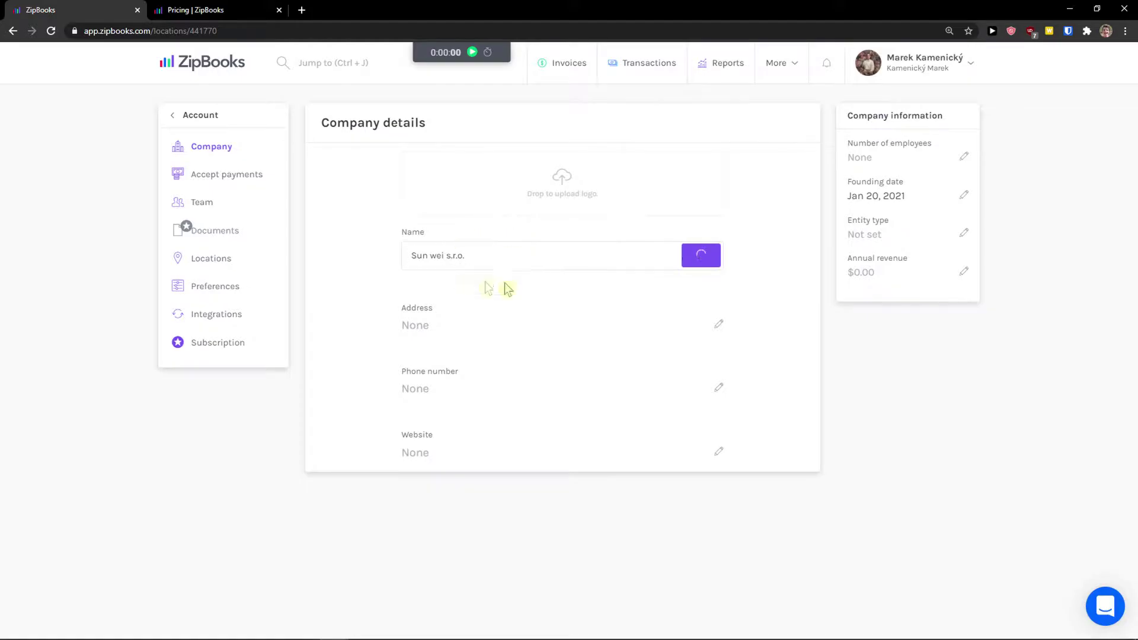
Upload a smaller 400x400 image as the company logo
left_click(549, 184)
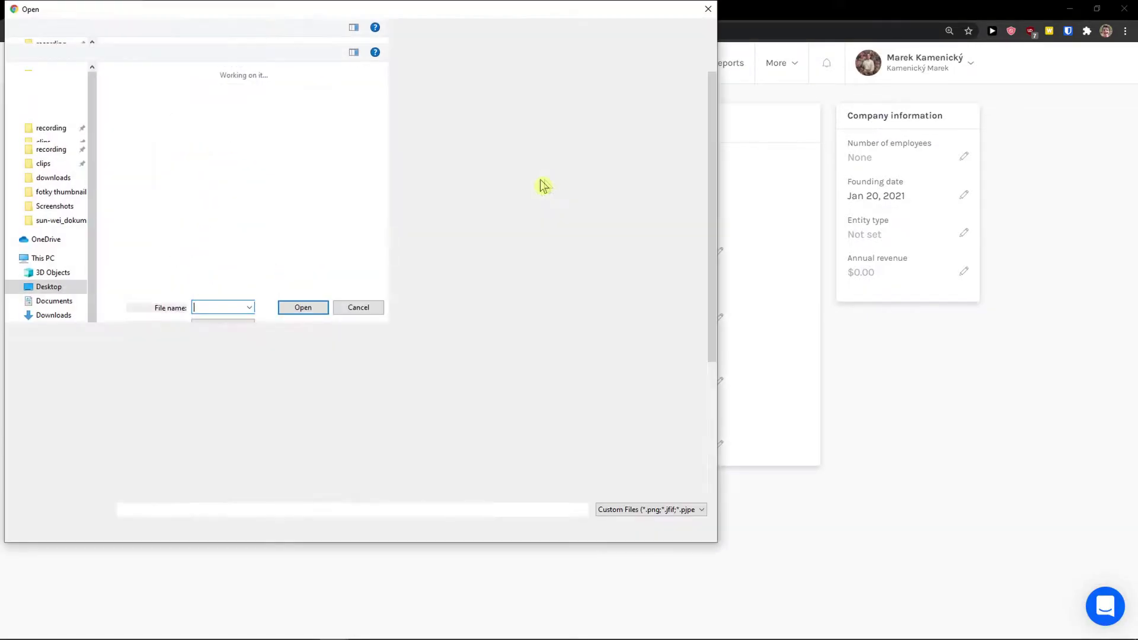
scroll(305, 297, "down", 5)
double_click(326, 432)
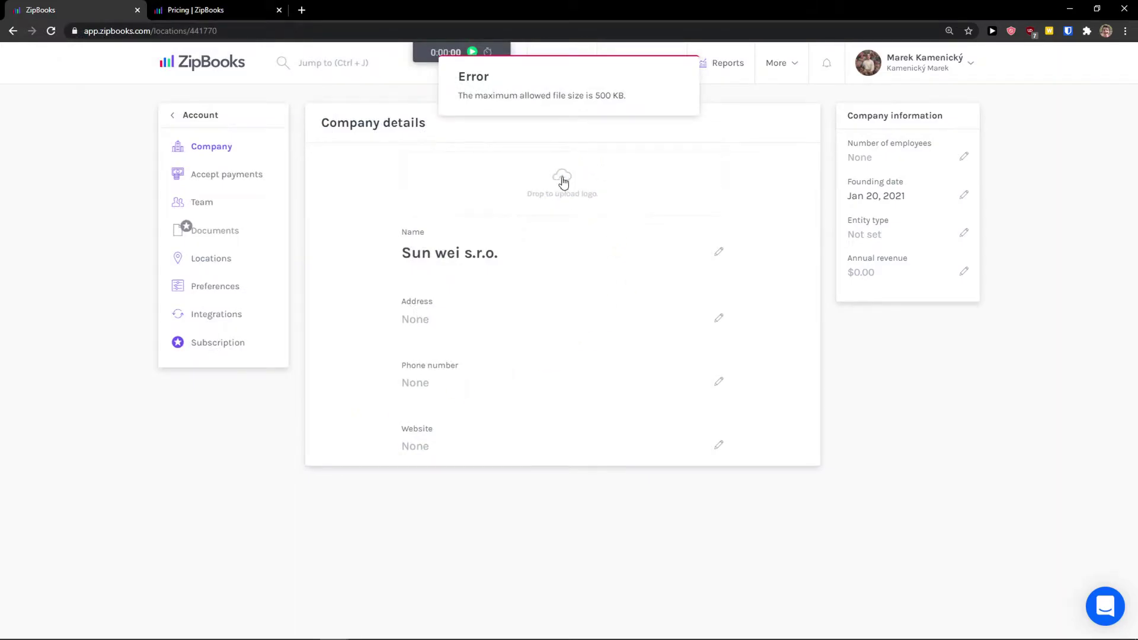
left_click(569, 181)
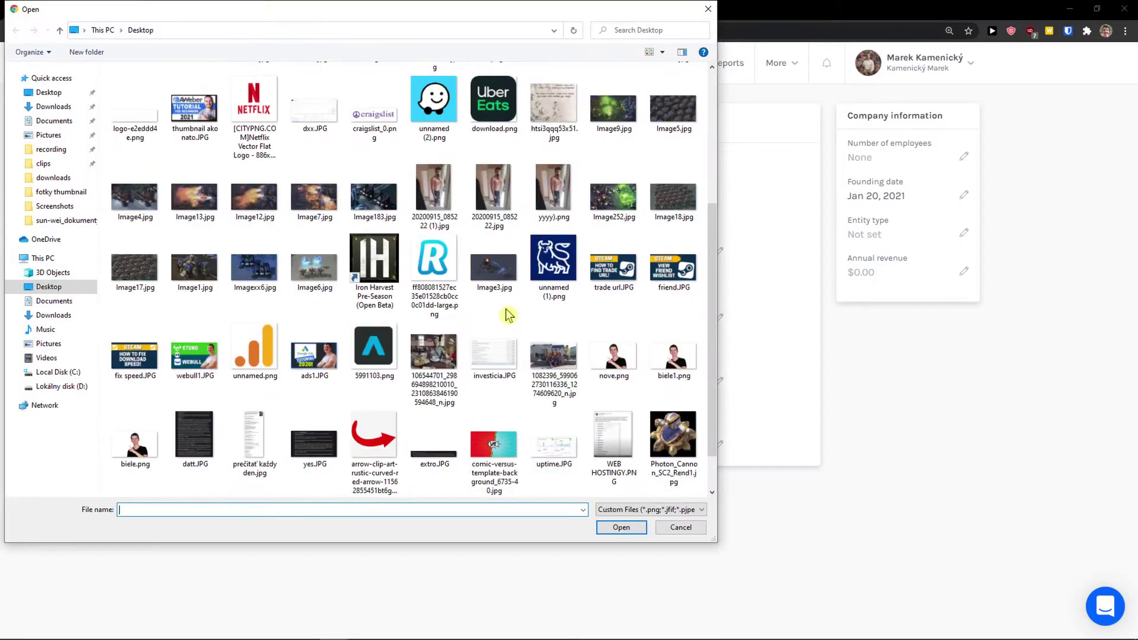
double_click(317, 270)
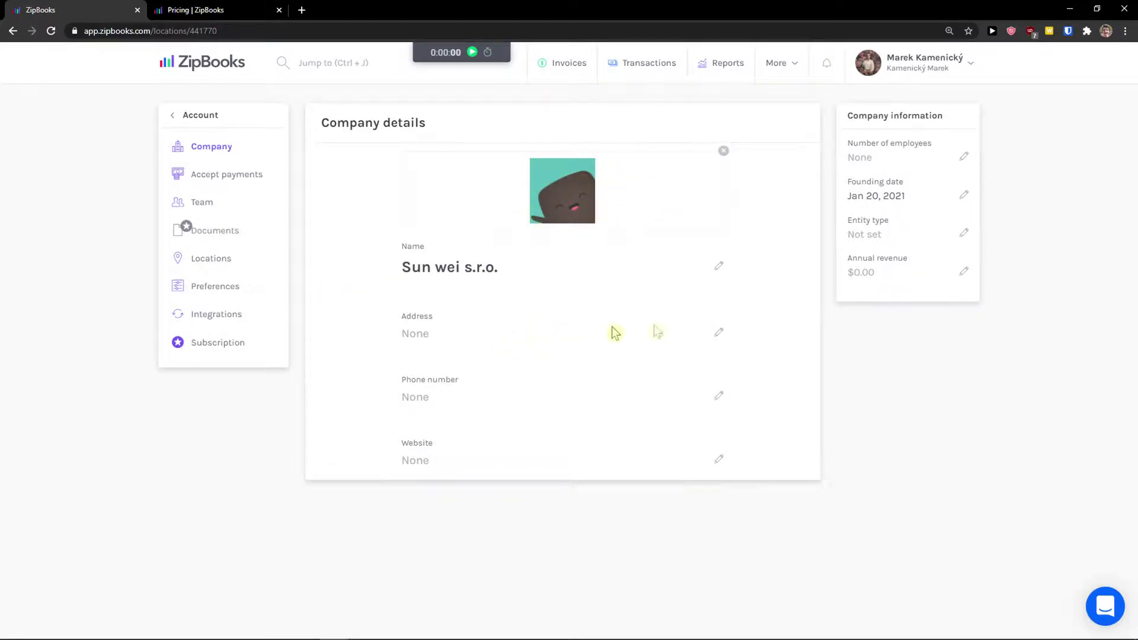
Fill the company address from a saved autofill suggestion, choose its country, and save it
left_click(718, 335)
left_click(552, 344)
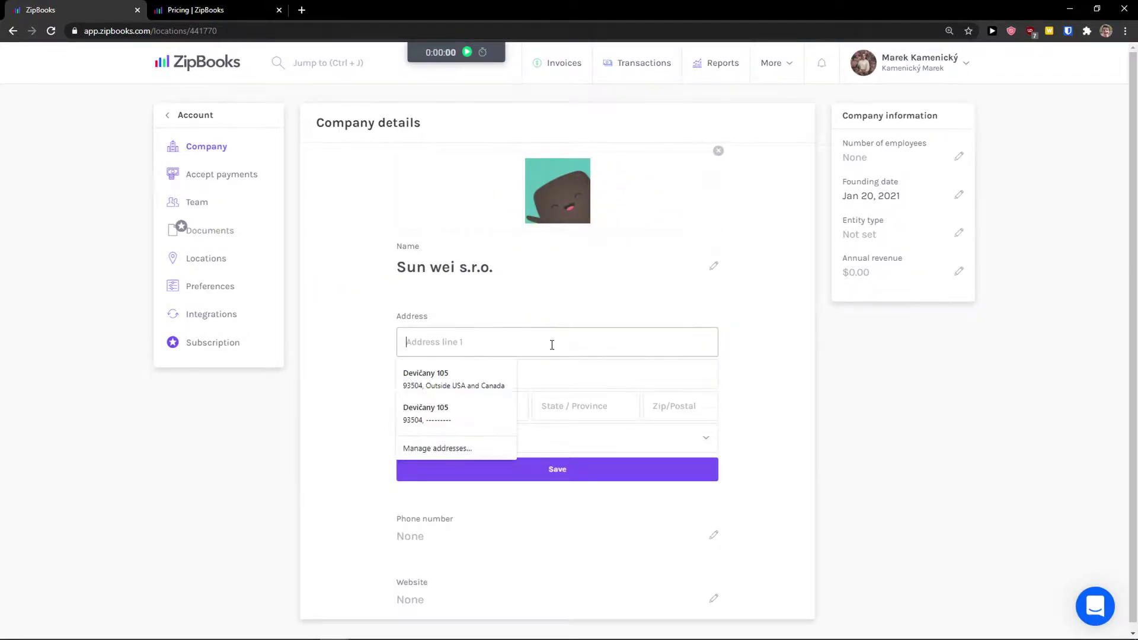
left_click(466, 377)
left_click(374, 460)
left_click(466, 470)
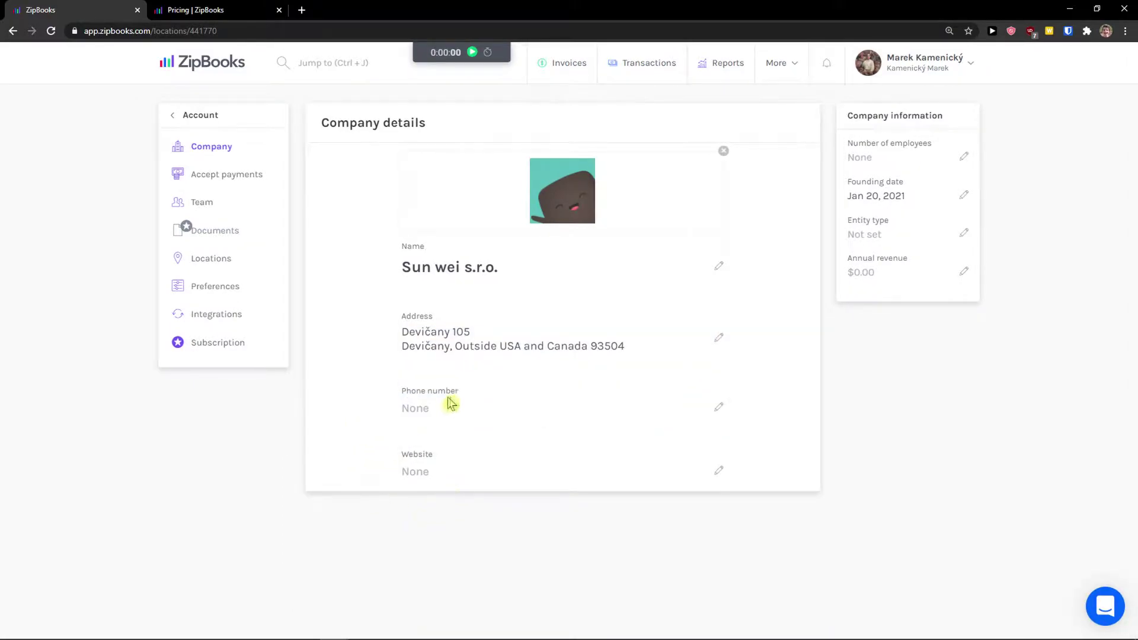
Enter the company phone number and save it
left_click(720, 409)
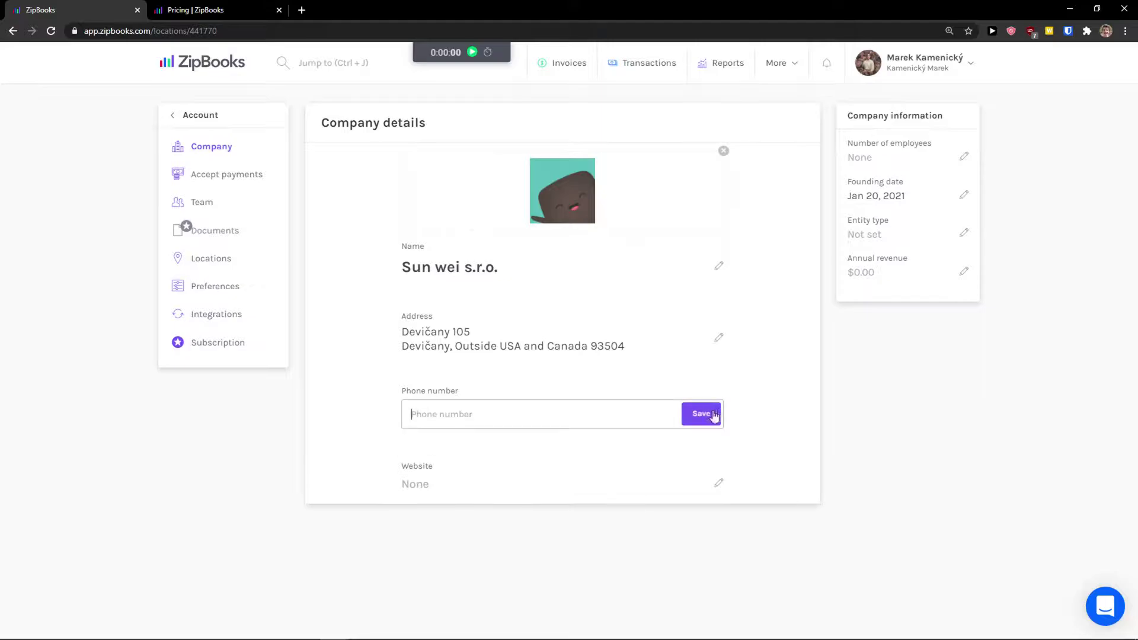
left_click(687, 414)
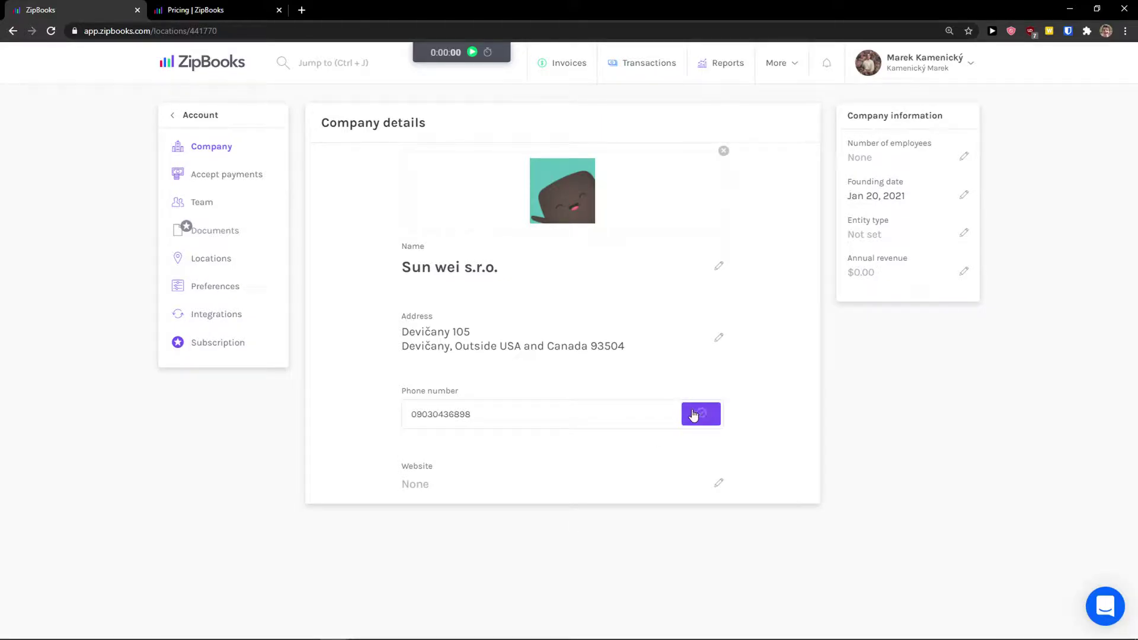
Visit the Payments, Team, Documents and Locations settings pages, dismissing the Documents upgrade notice
left_click(225, 175)
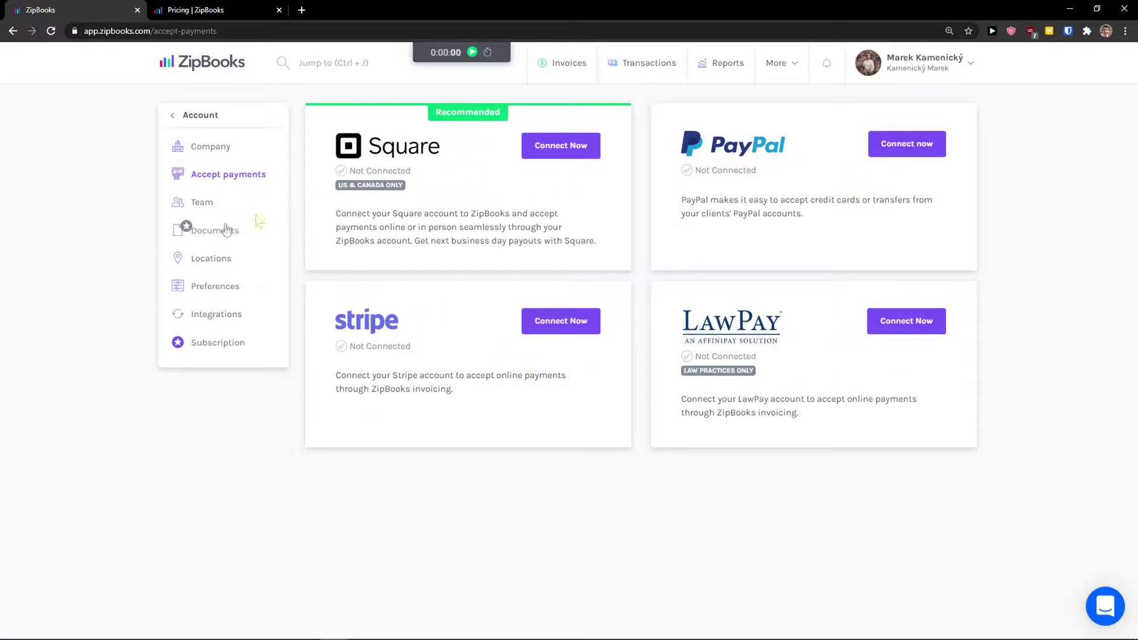
left_click(197, 205)
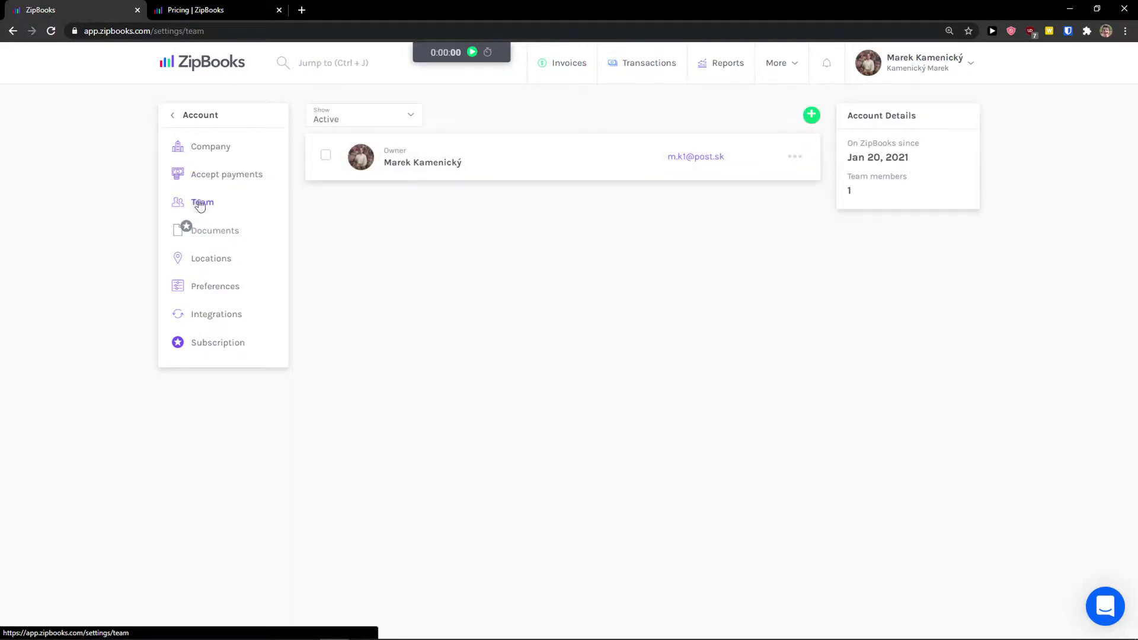
scroll(580, 300, "up", 3, "ctrl")
scroll(579, 300, "down", 1, "ctrl")
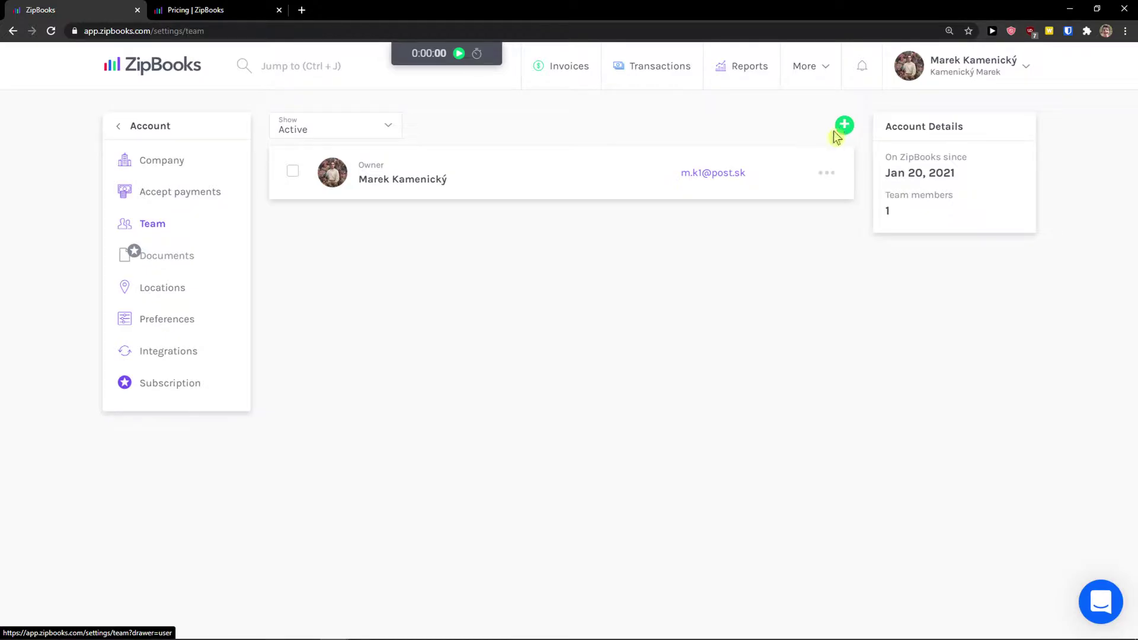
left_click(185, 265)
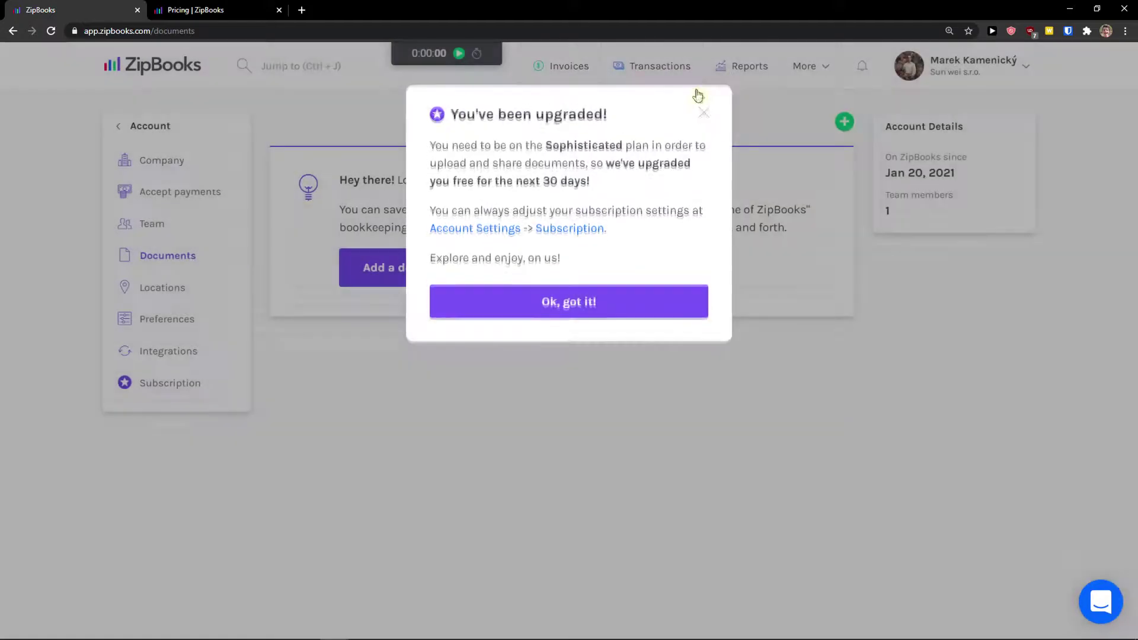
left_click(698, 94)
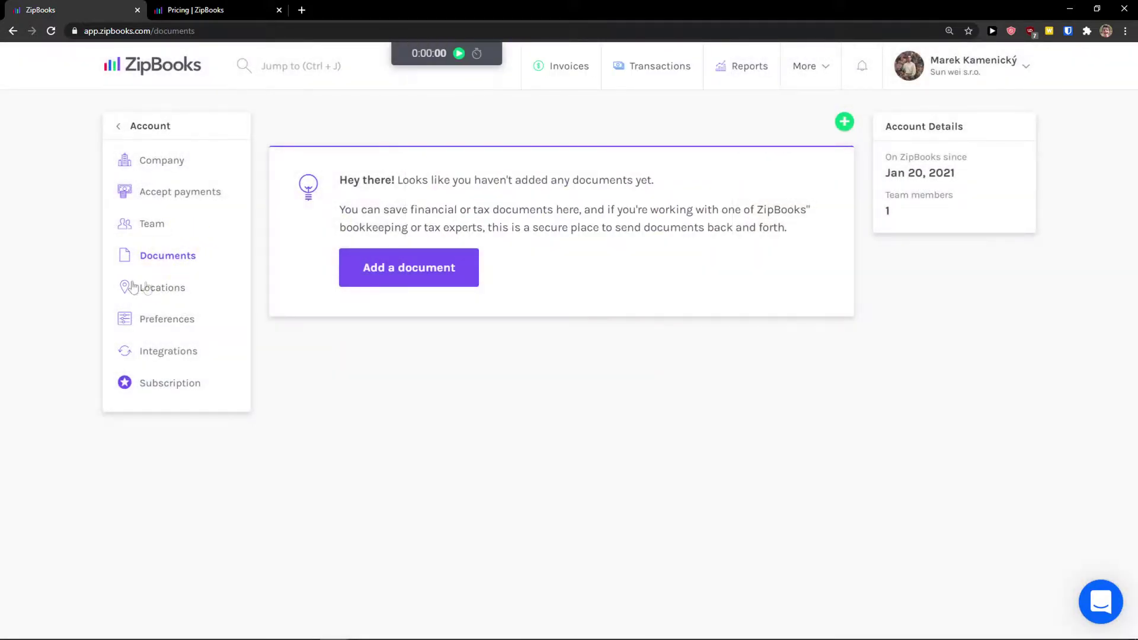
left_click(149, 301)
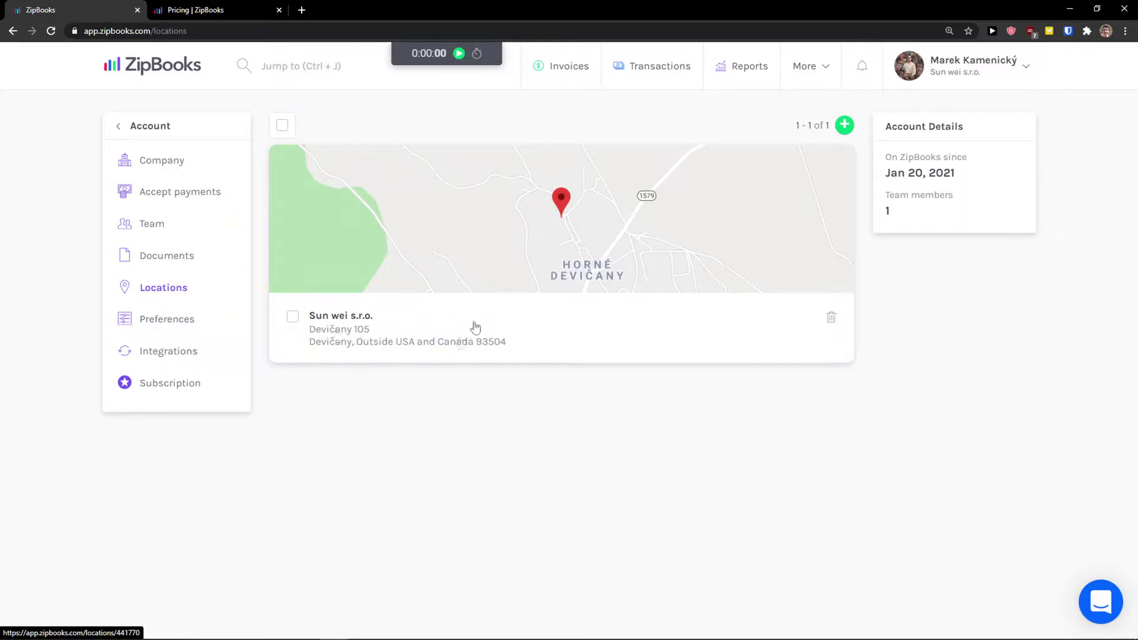
left_click(183, 320)
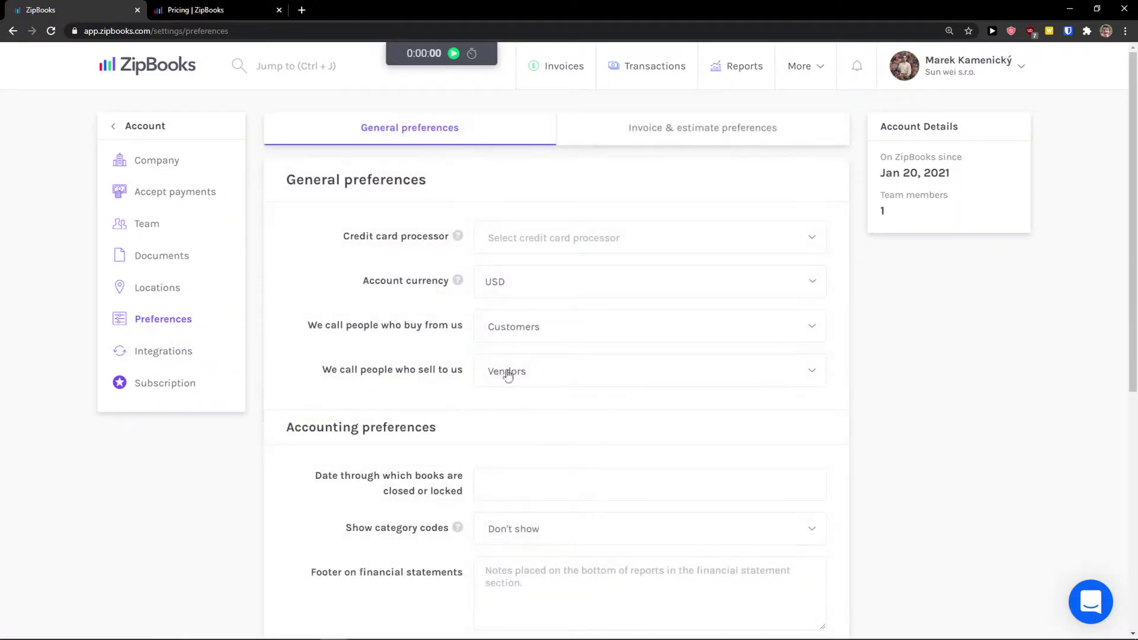
left_click(640, 186)
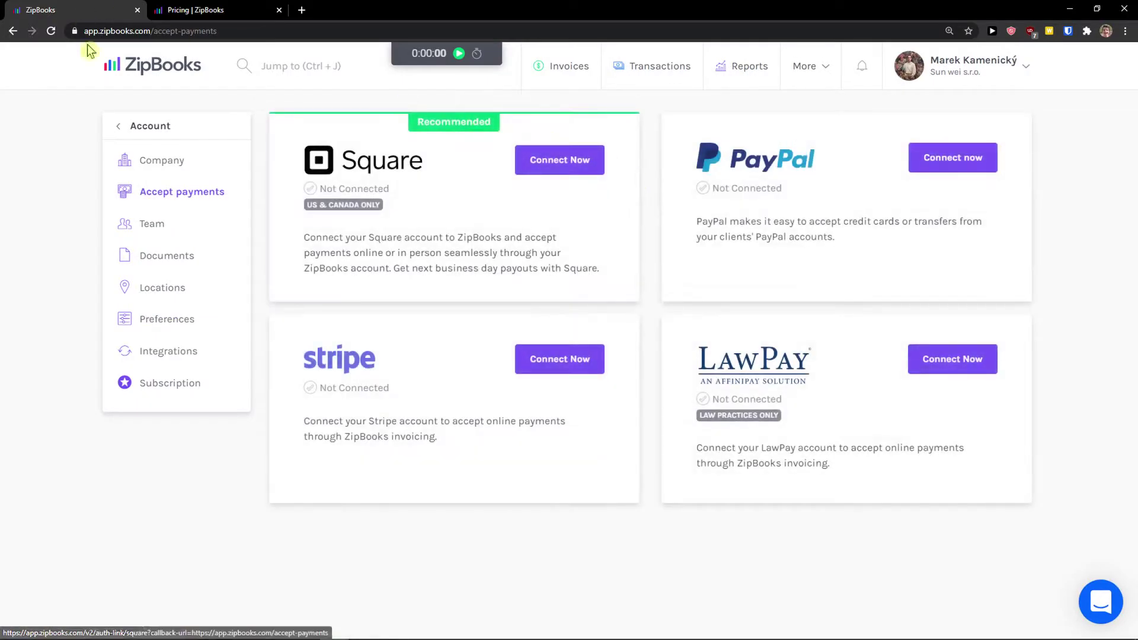
left_click(164, 331)
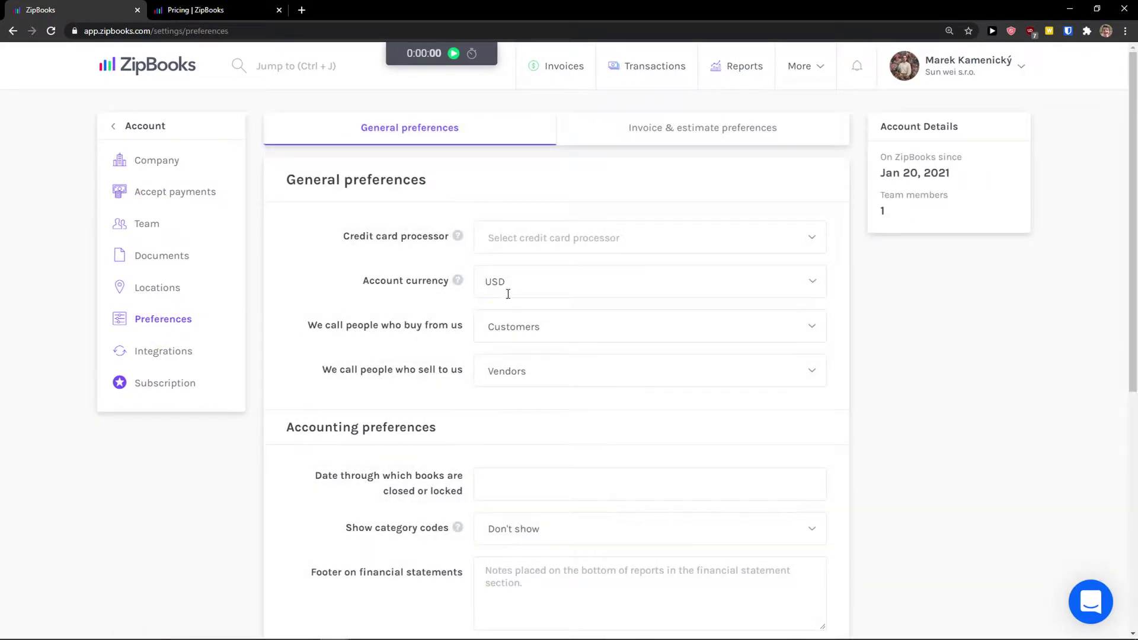
scroll(474, 354, "down", 2)
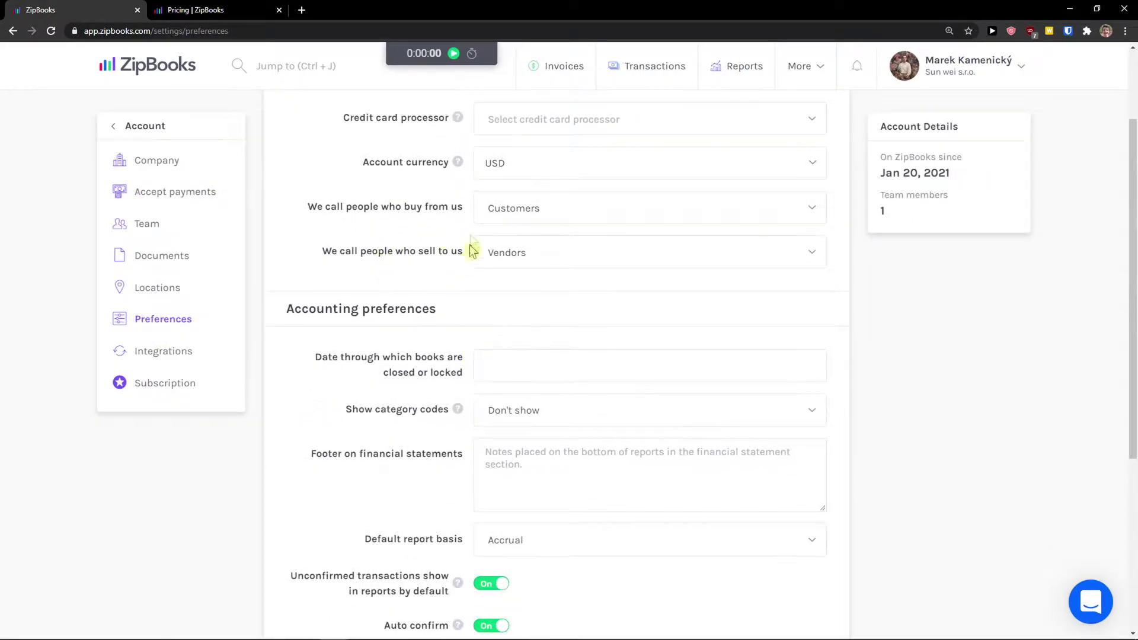
left_click(497, 213)
left_click(534, 254)
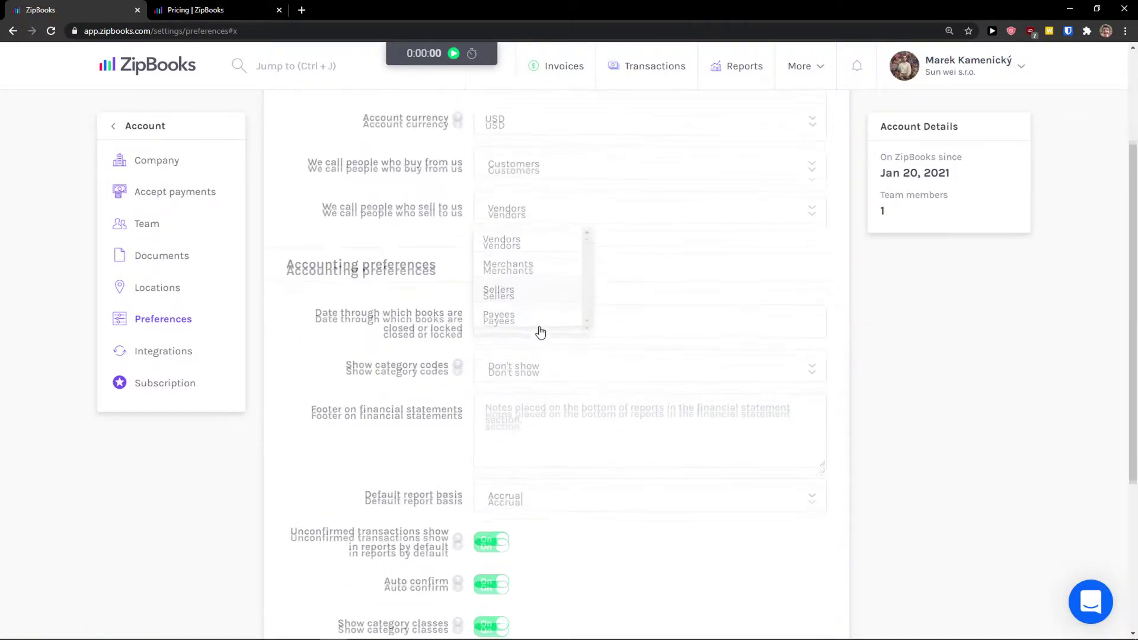
left_click(418, 274)
scroll(415, 273, "down", 3)
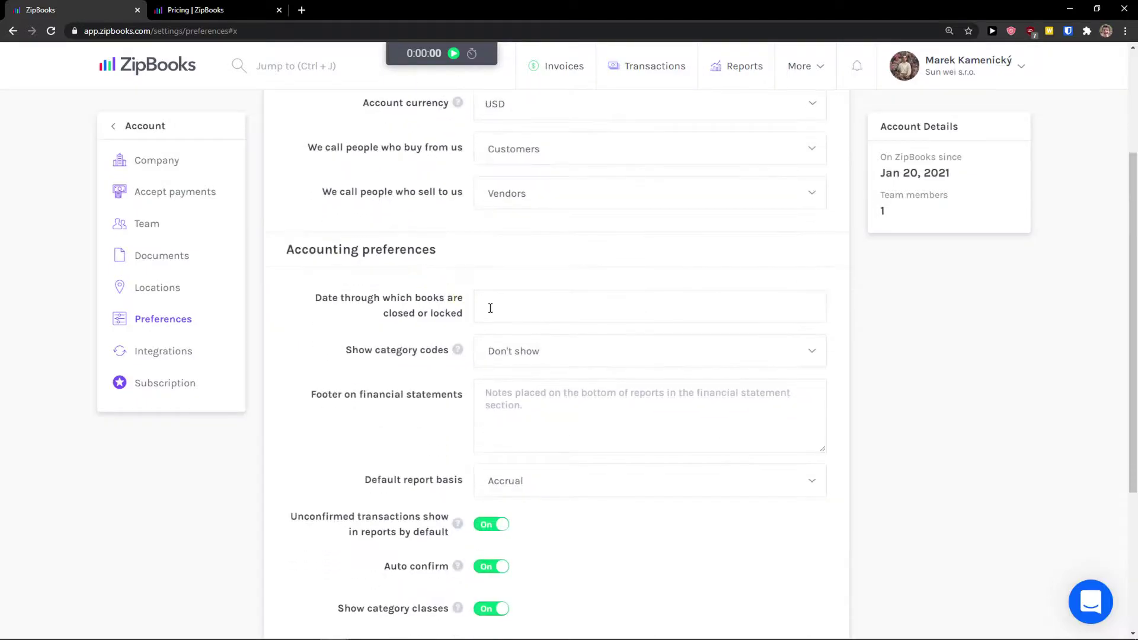
scroll(464, 354, "down", 3)
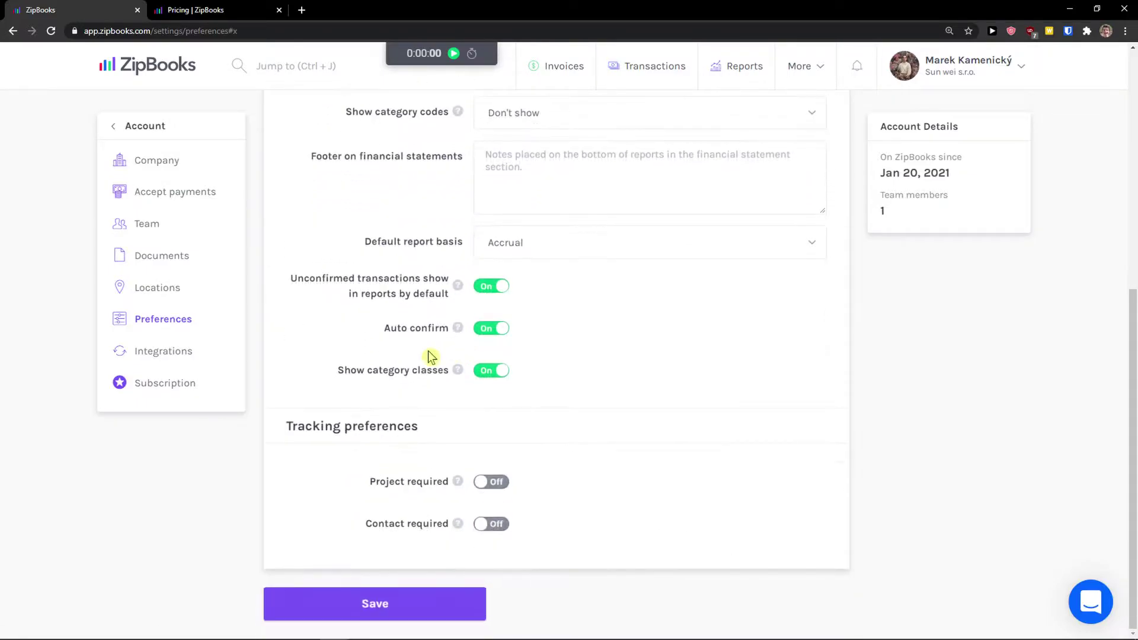
scroll(380, 448, "up", 6)
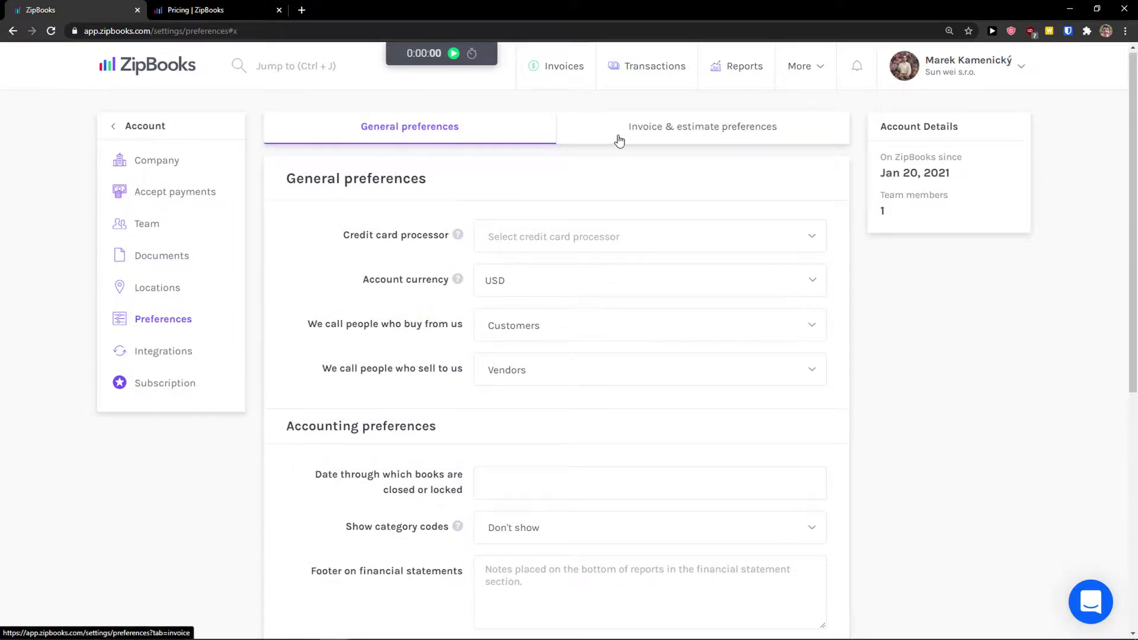
left_click(617, 137)
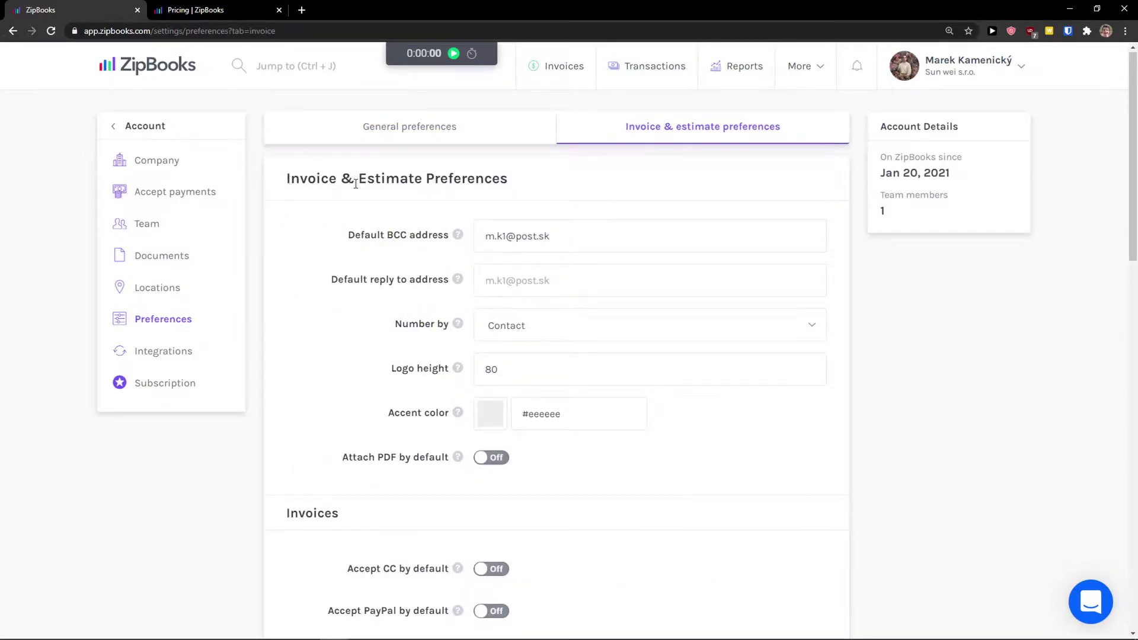
Review the invoice & estimate preferences, leaving the default BCC address unchanged
triple_click(505, 236)
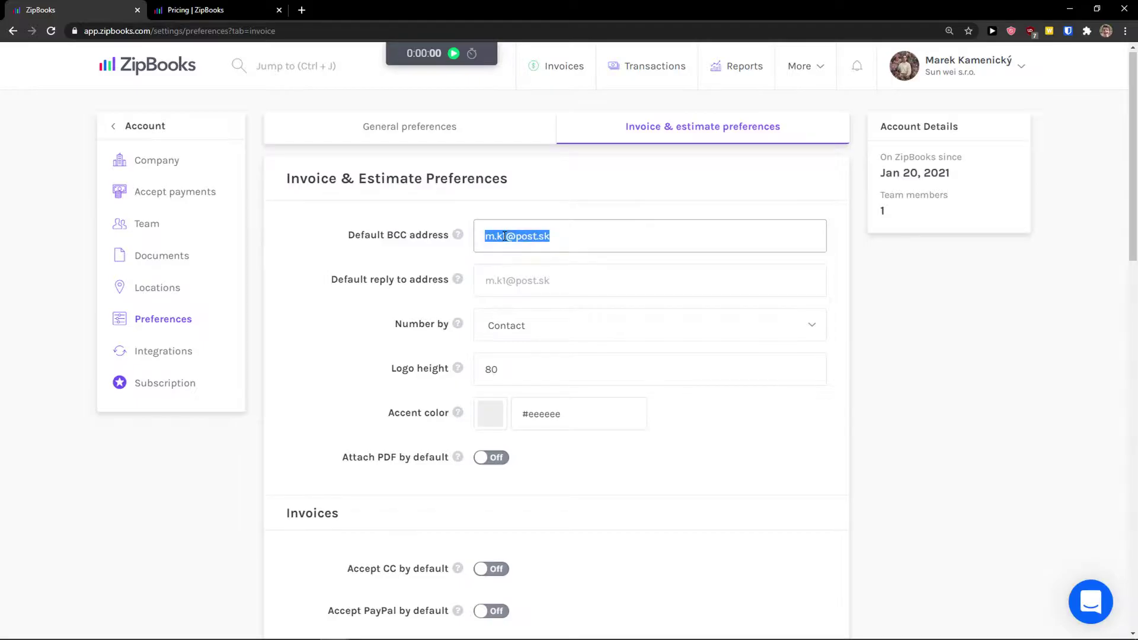
left_click(508, 236)
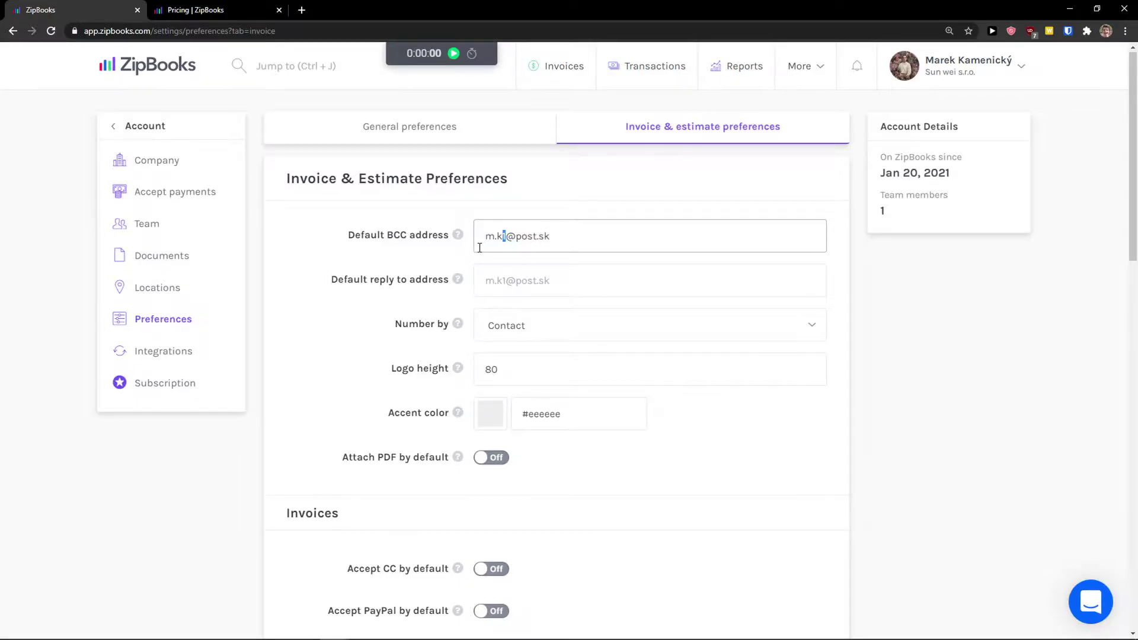
scroll(469, 255, "down", 2)
scroll(454, 257, "up", 2)
scroll(258, 323, "down", 3)
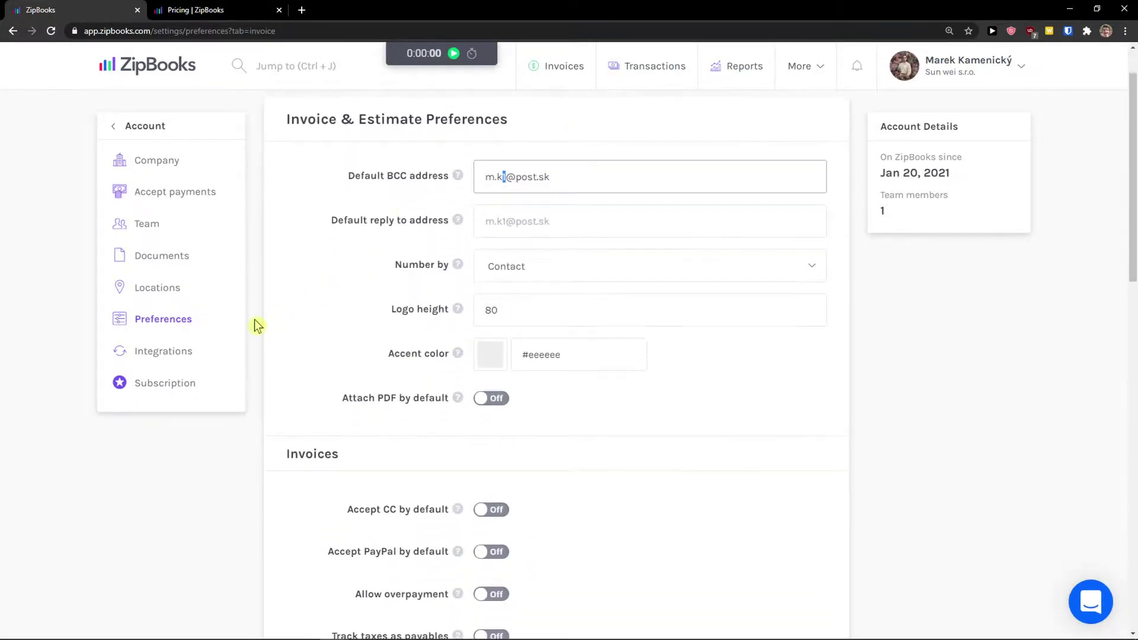
scroll(274, 324, "down", 1)
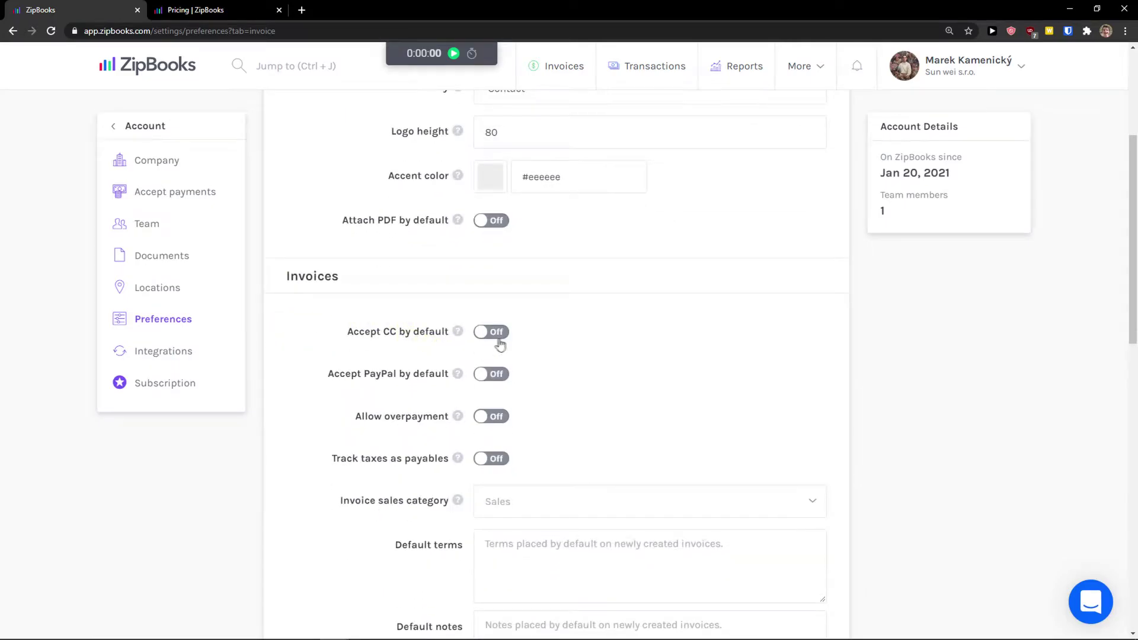
scroll(498, 382, "down", 7)
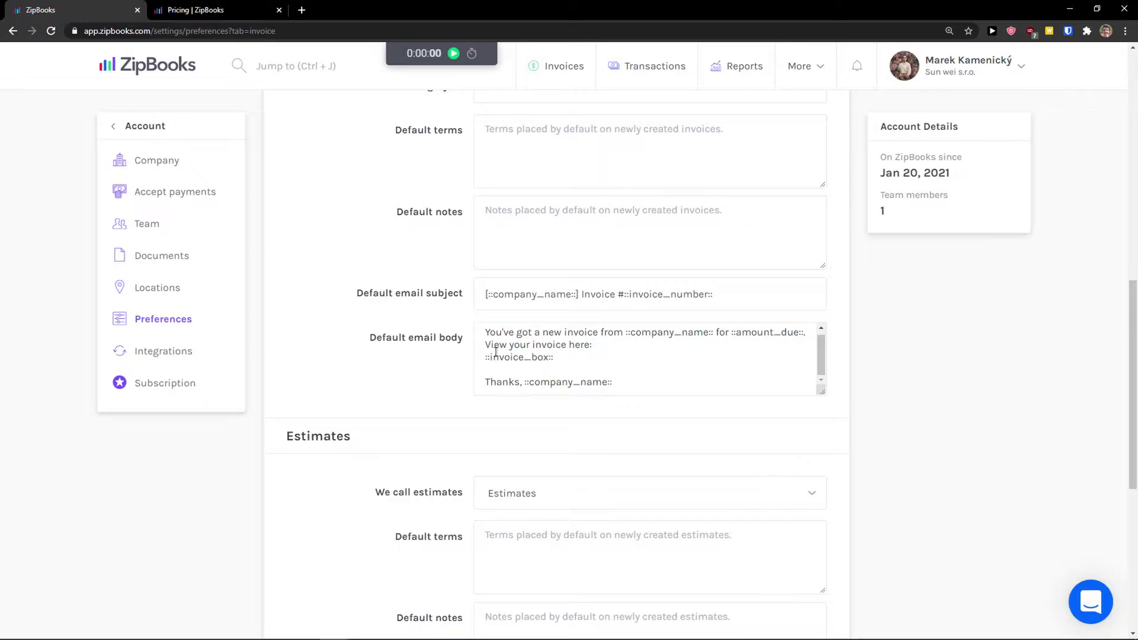
scroll(613, 231, "up", 4)
scroll(613, 231, "up", 5)
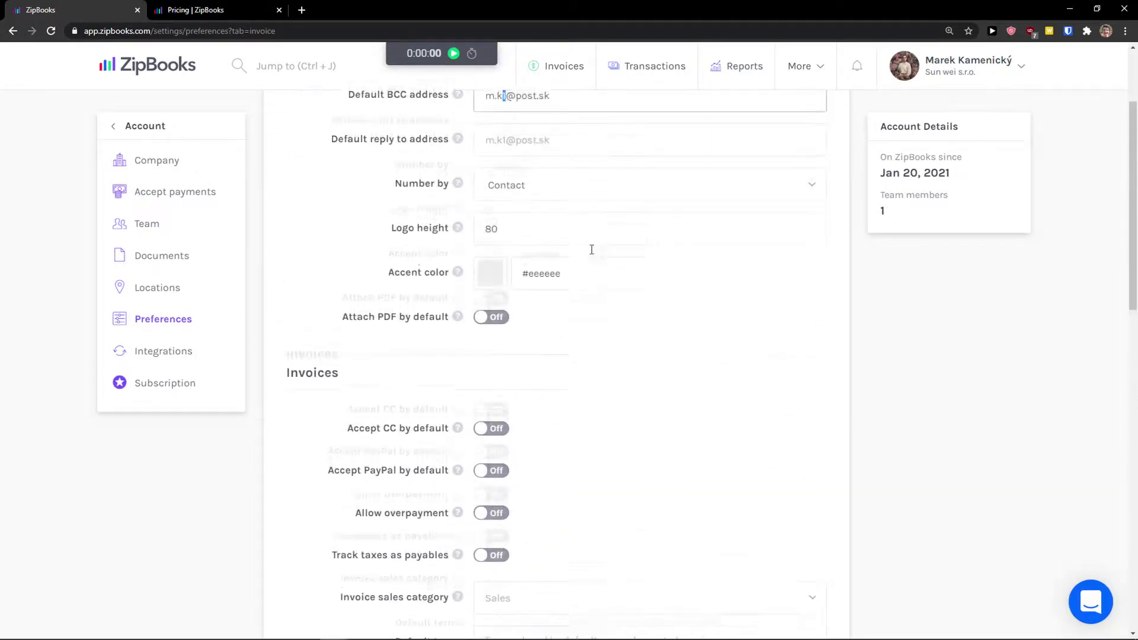
Visit the Integrations page, then the Invoices page, then go to All Contacts
left_click(146, 356)
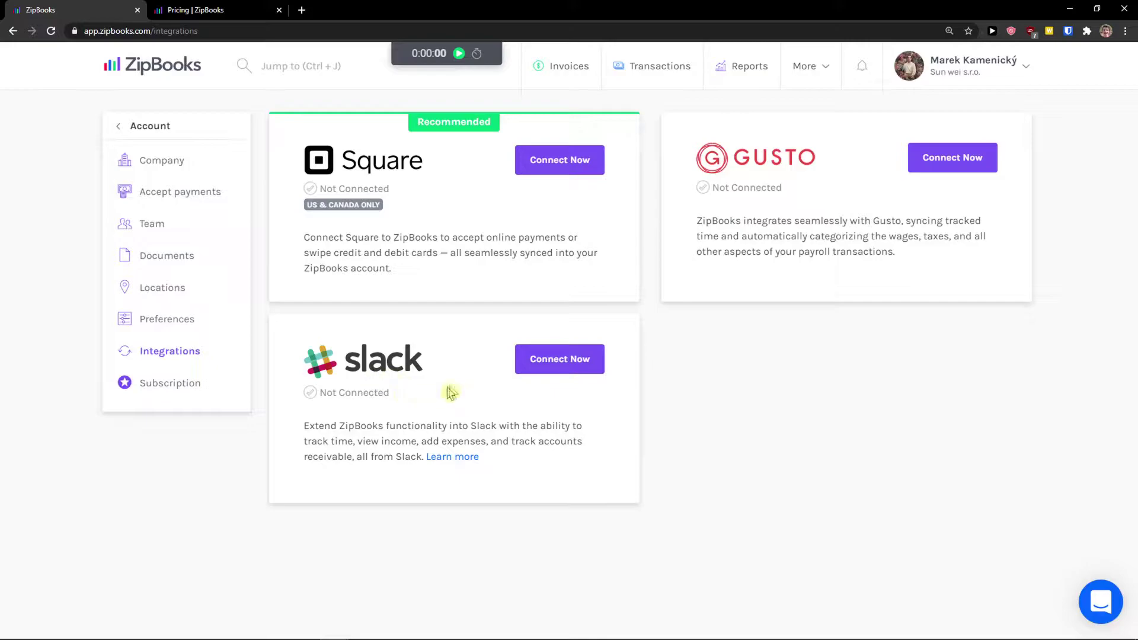
left_click(119, 127)
left_click(146, 157)
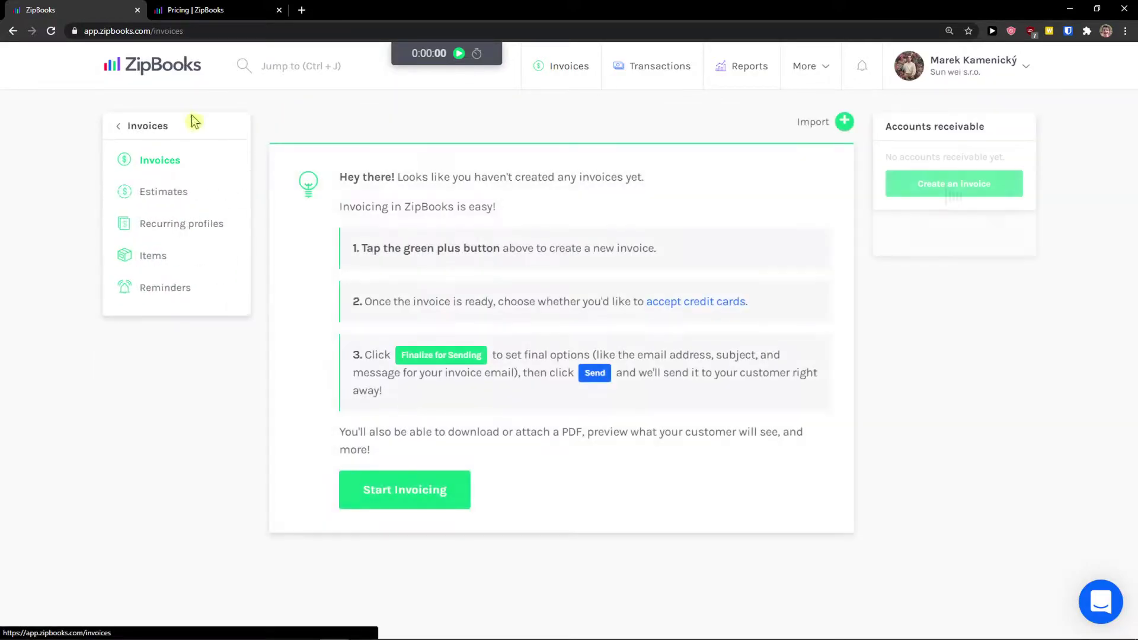
left_click(815, 79)
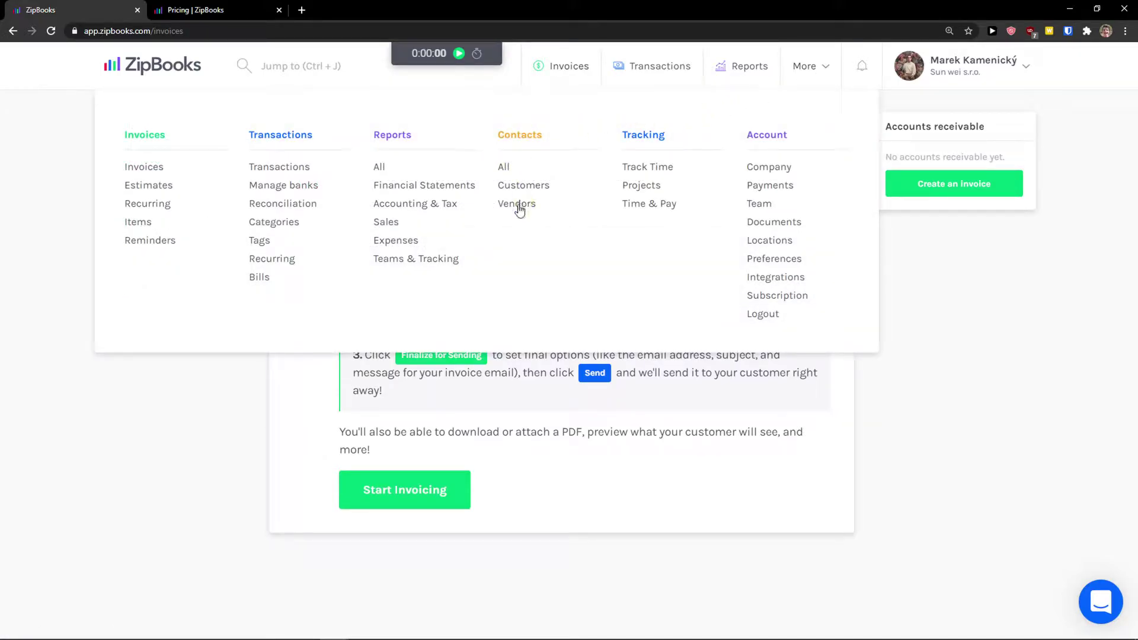
left_click(505, 170)
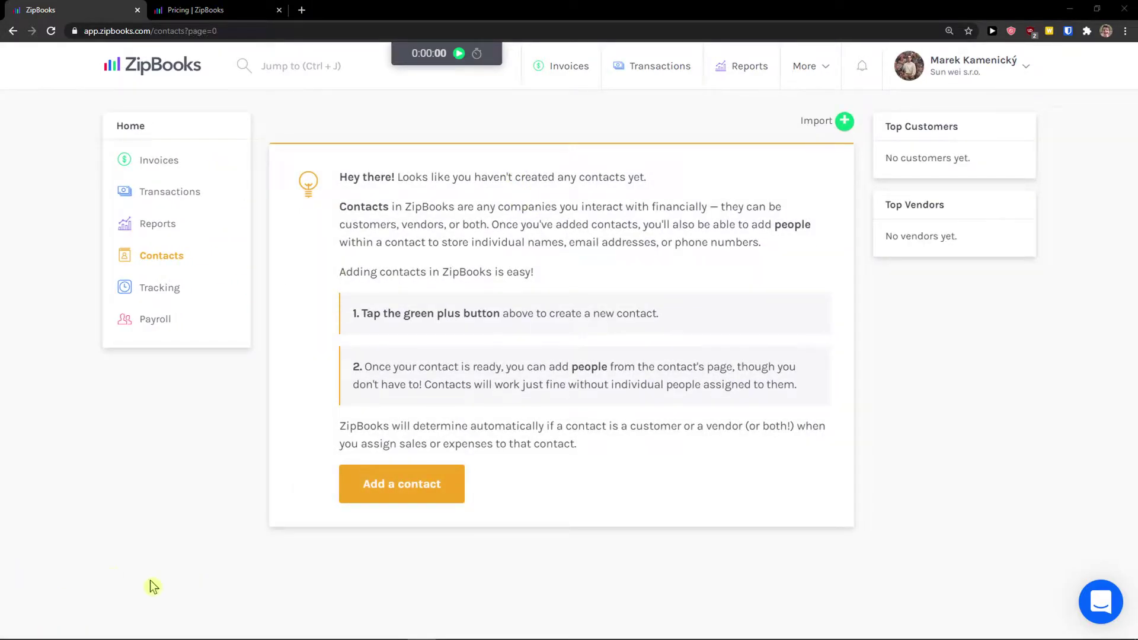
Start a new contact and fill its name, email, address and phone from autofill
left_click(406, 493)
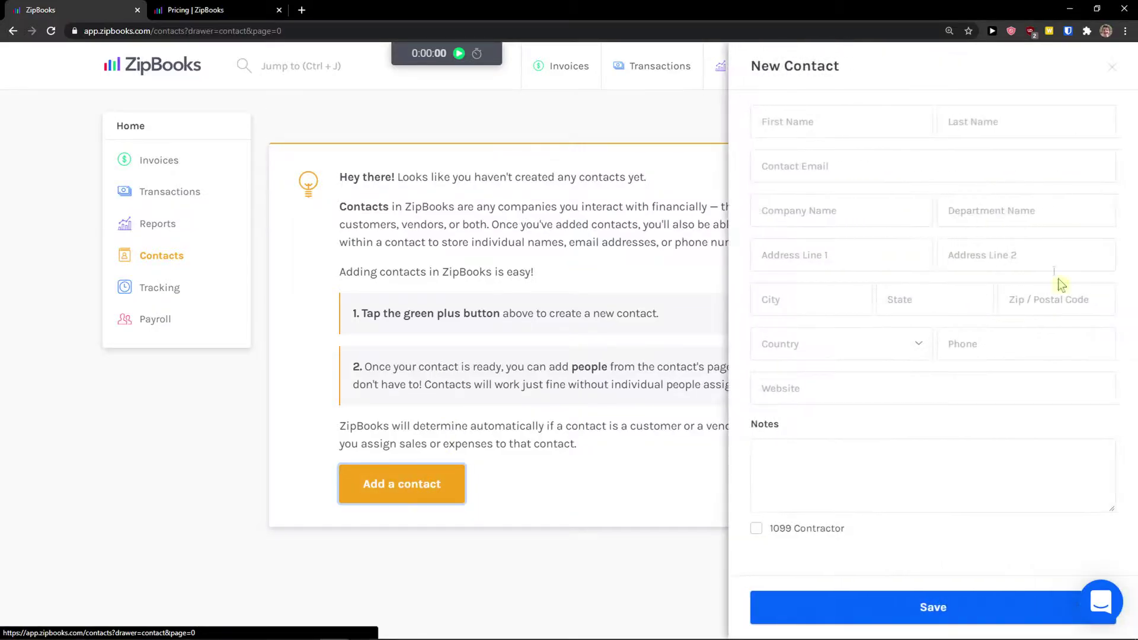
left_click(824, 119)
left_click(806, 159)
left_click(863, 127)
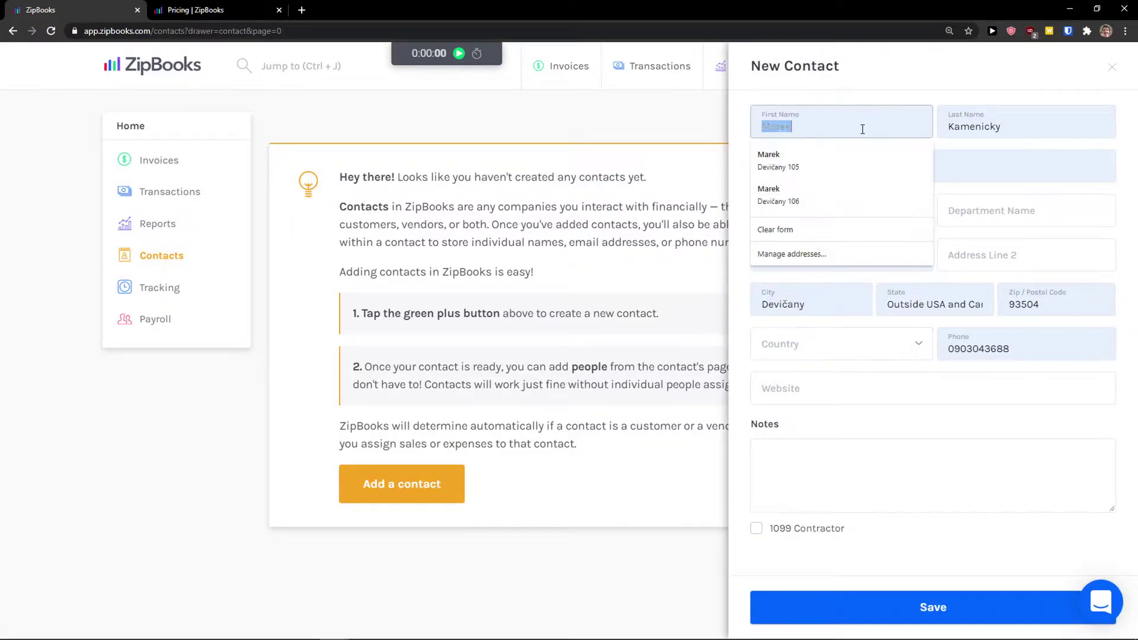
left_click(830, 193)
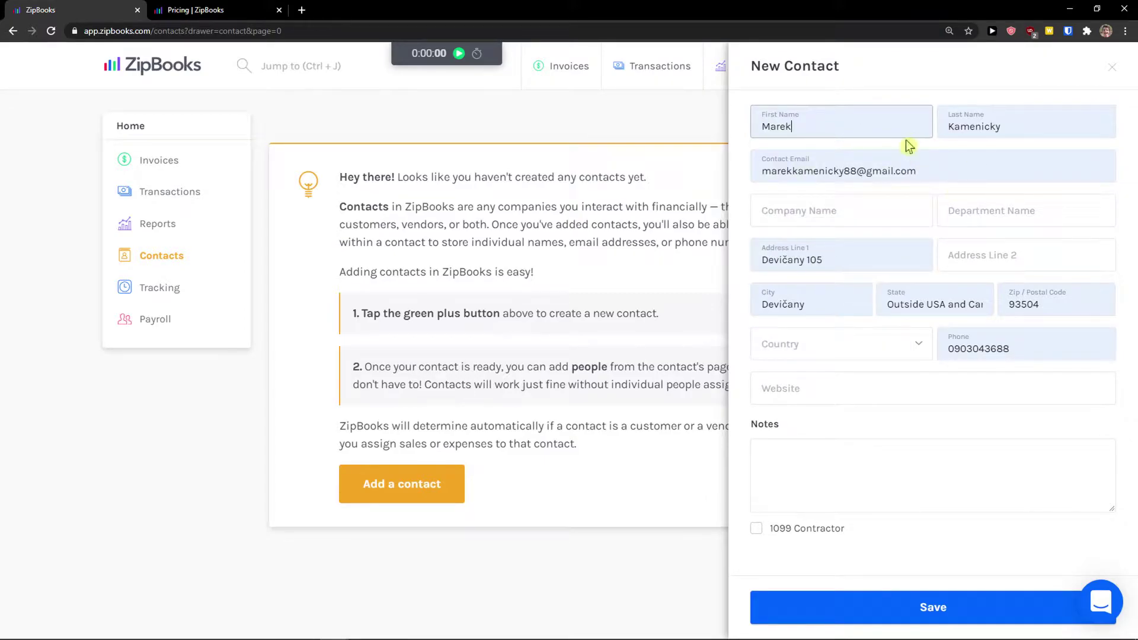
Remove the last letter of the contact's last name and save the contact
left_click(1011, 127)
key("BackSpace")
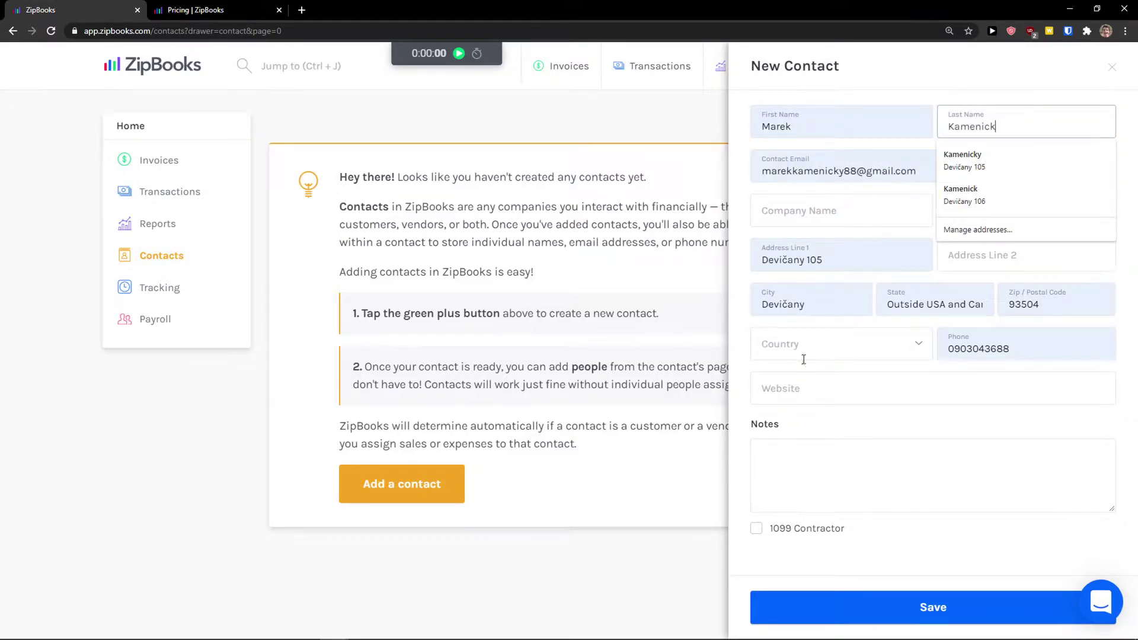
left_click(804, 359)
key("Escape")
left_click(934, 401)
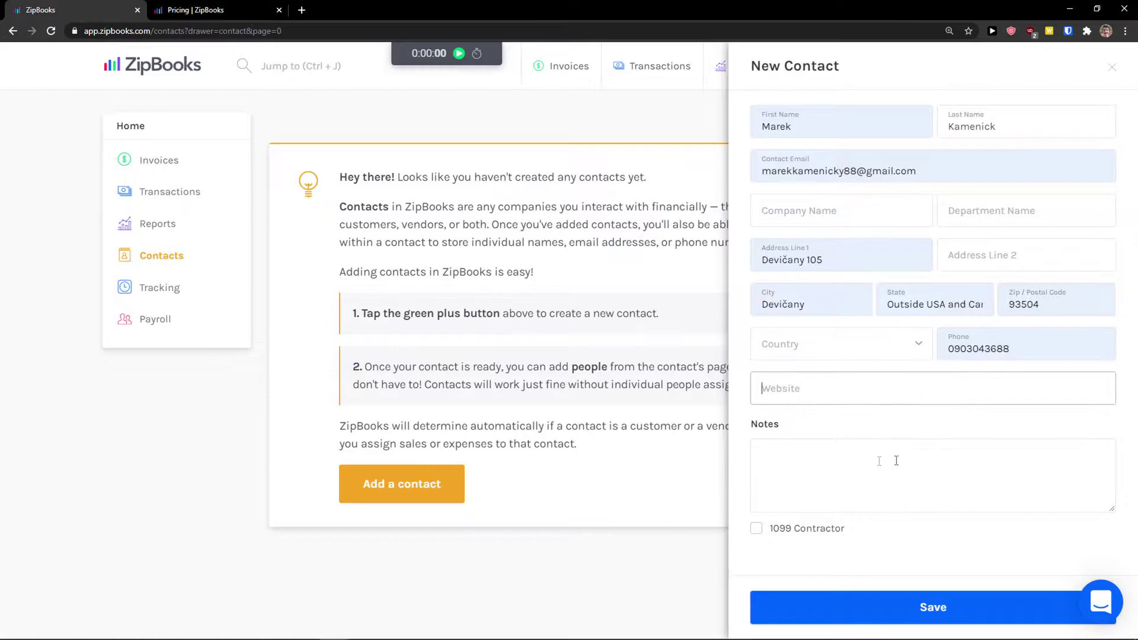
left_click(847, 614)
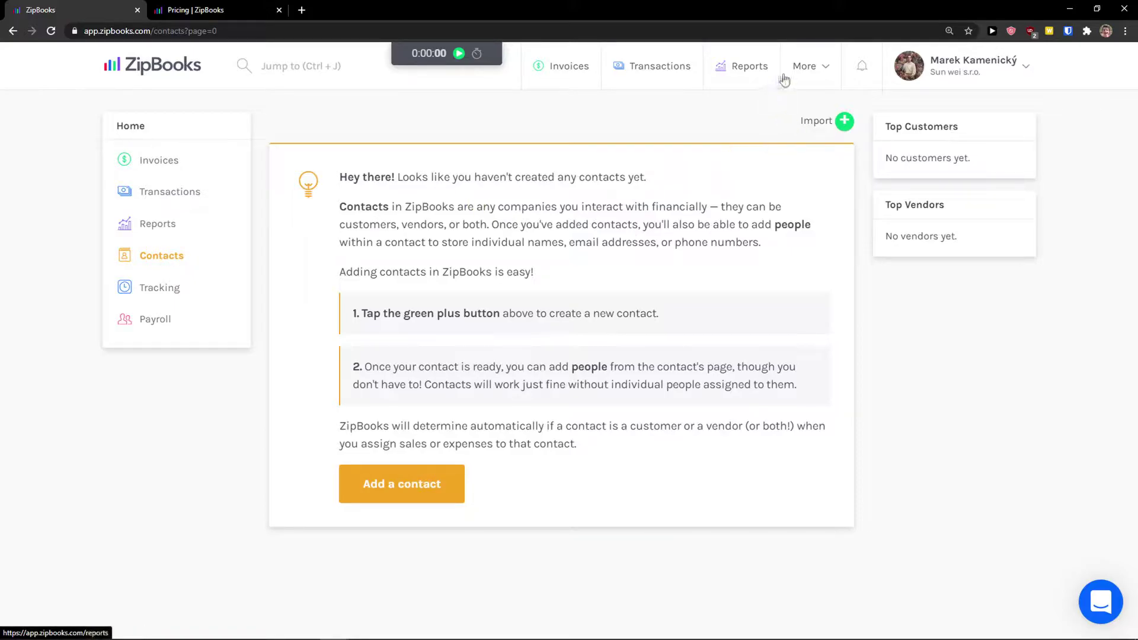
left_click(810, 71)
Add a second contact from autofill with first name 'Vendor' and save it
left_click(501, 167)
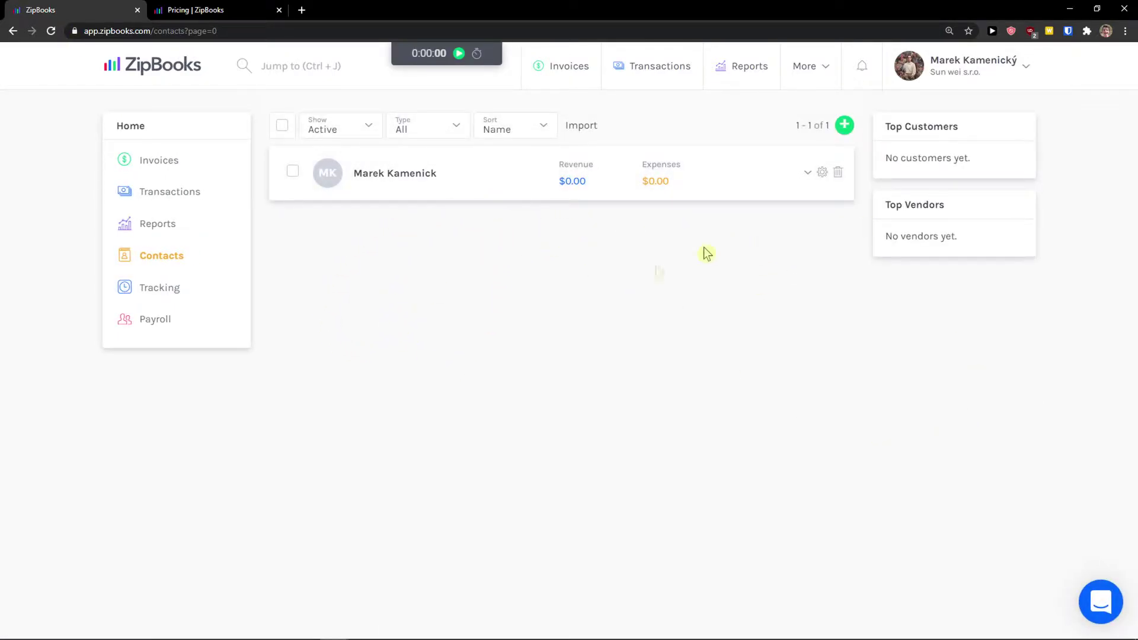
left_click(846, 125)
left_click(868, 128)
left_click(861, 155)
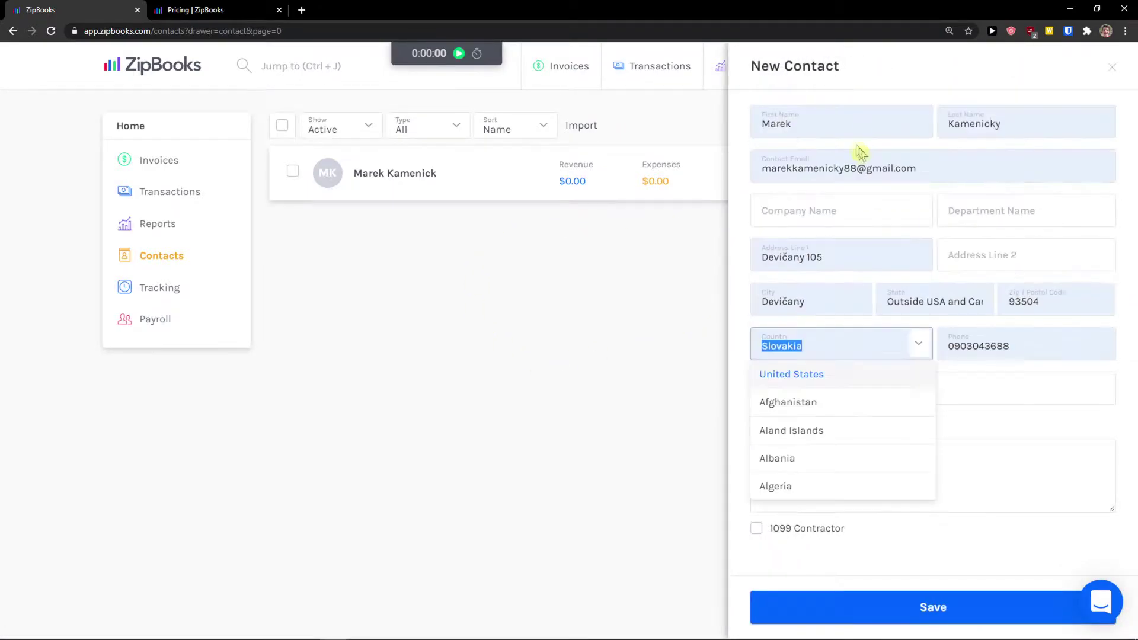
left_click(751, 132)
type("Vendor")
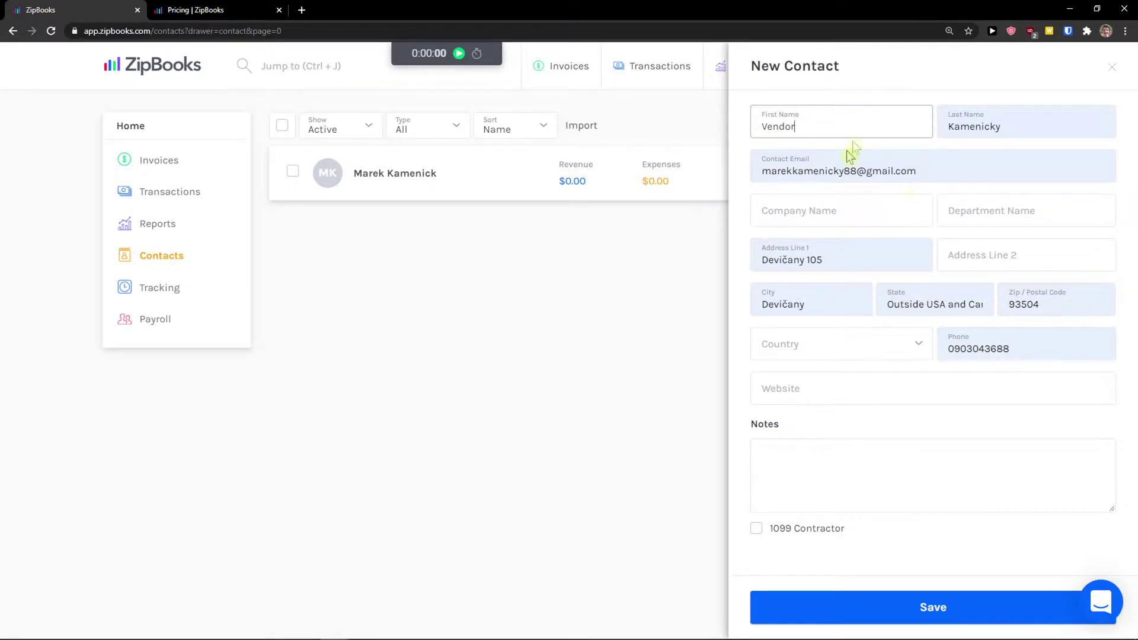
left_click(897, 618)
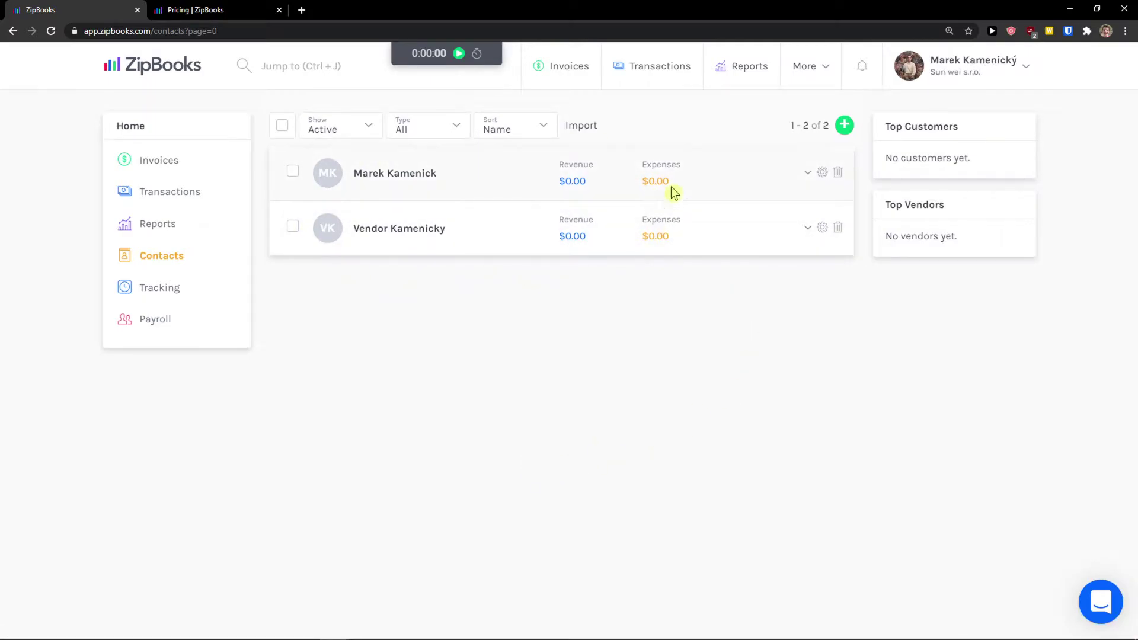
left_click(566, 70)
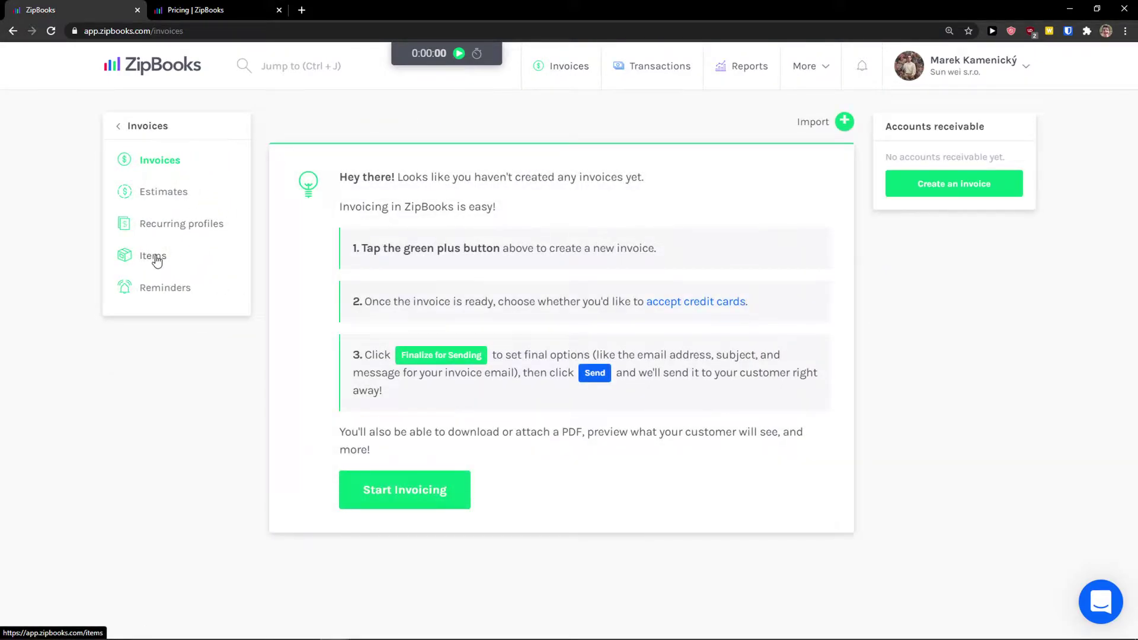
Start a new item on the Items page named 'Book' with description 'Book1'
left_click(157, 260)
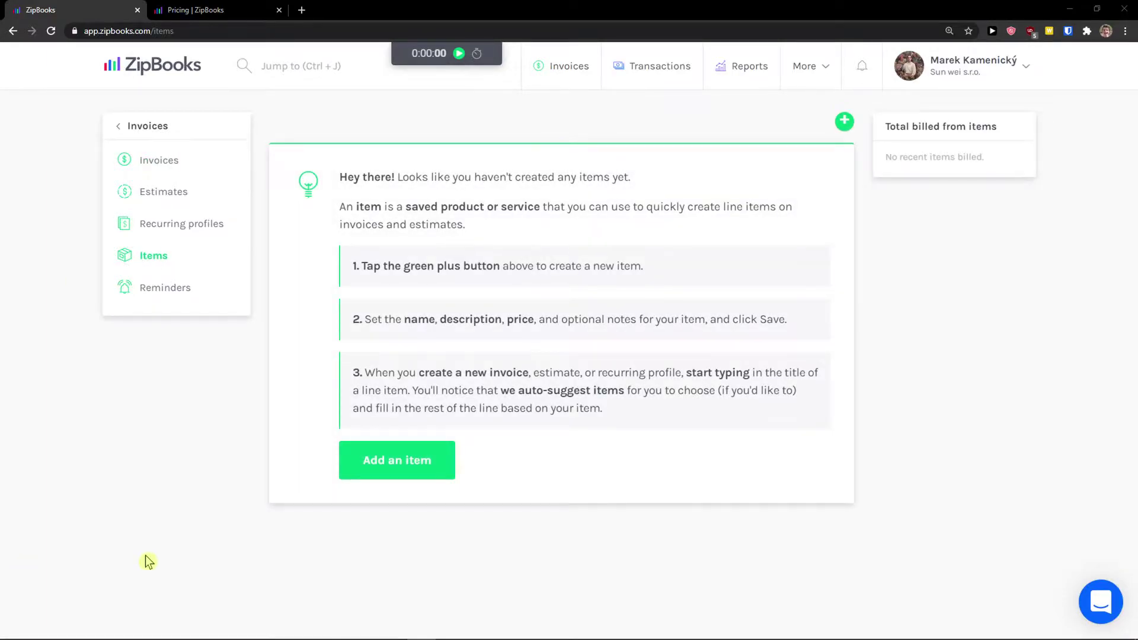
left_click(364, 466)
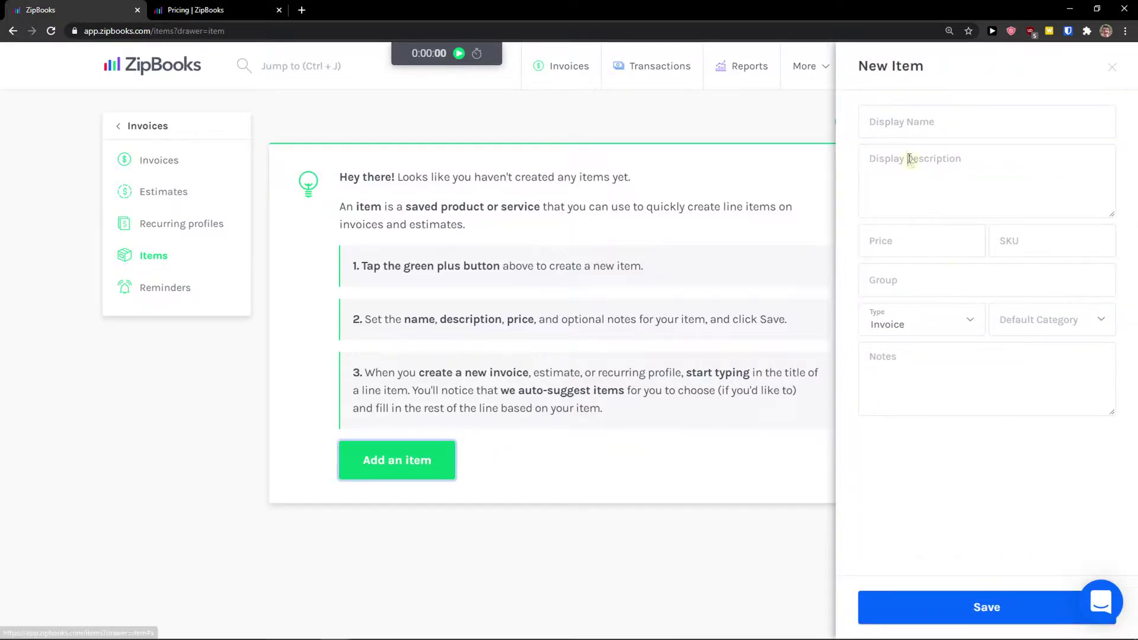
left_click(907, 123)
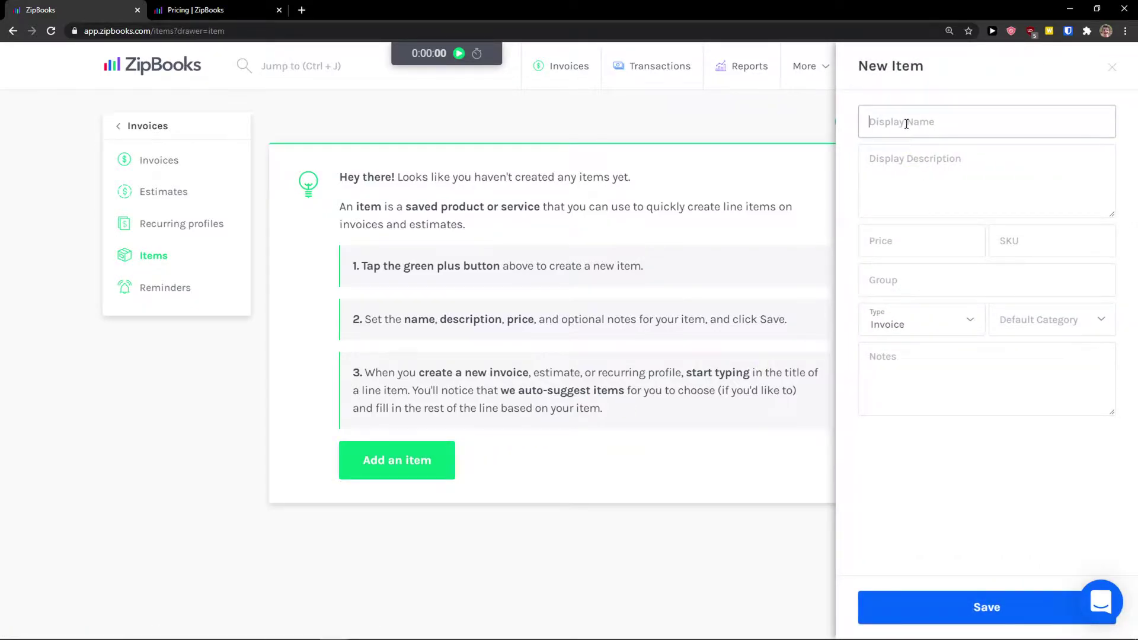
type("Book")
key("Tab")
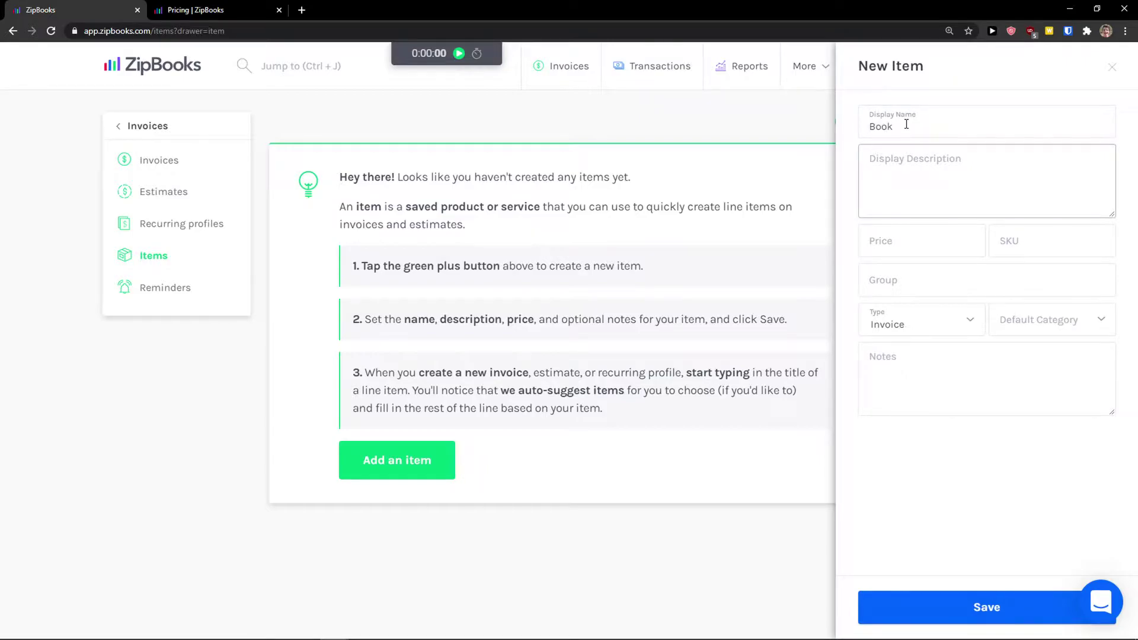
type("Book1")
key("Tab")
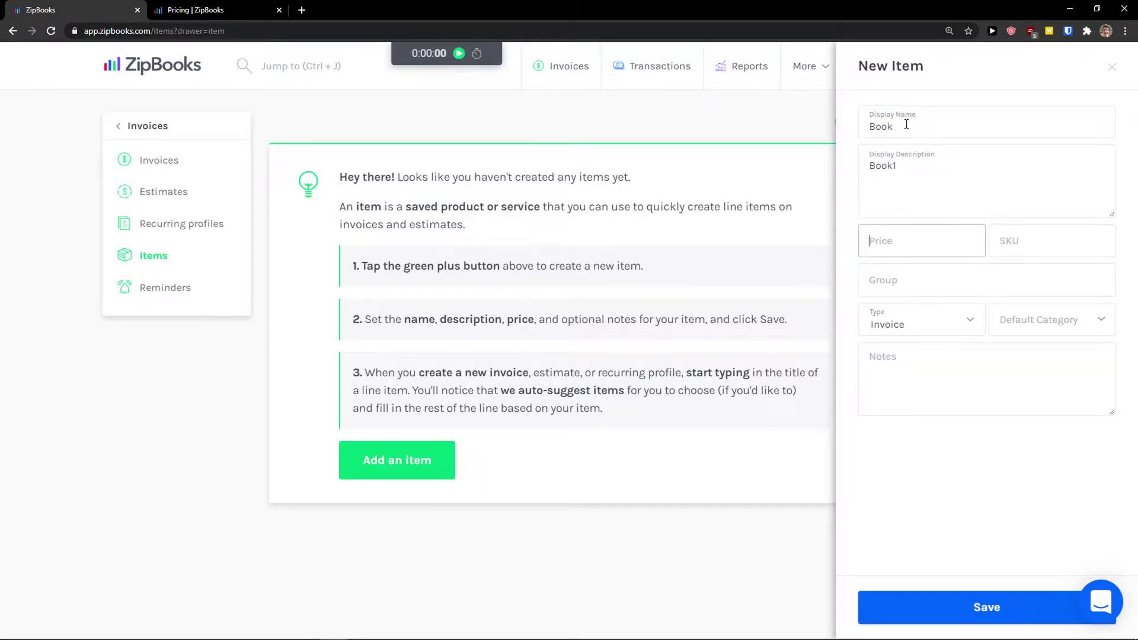
Give the item price 50, type Invoice and default category Sales, then save it
left_click(876, 277)
left_click(891, 318)
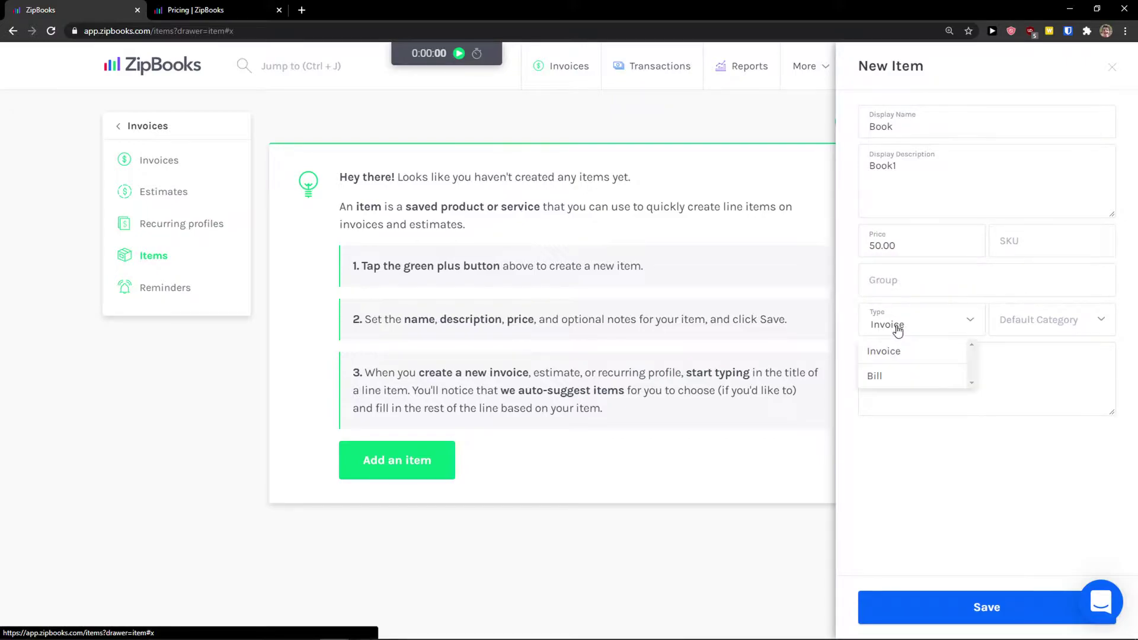
left_click(908, 353)
left_click(1002, 326)
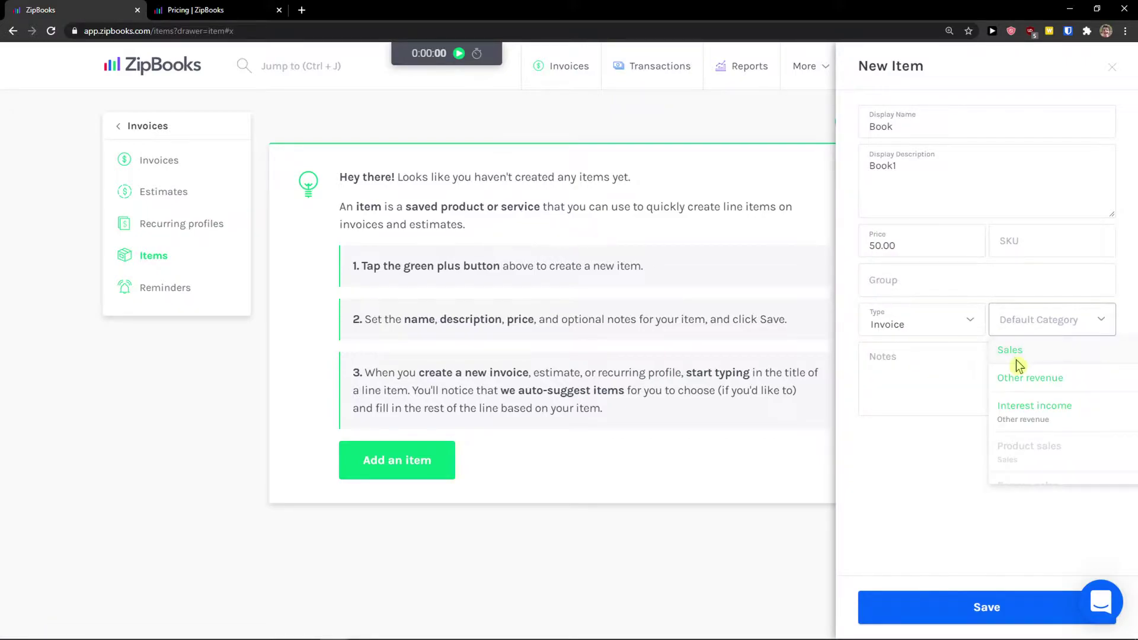
left_click(1010, 351)
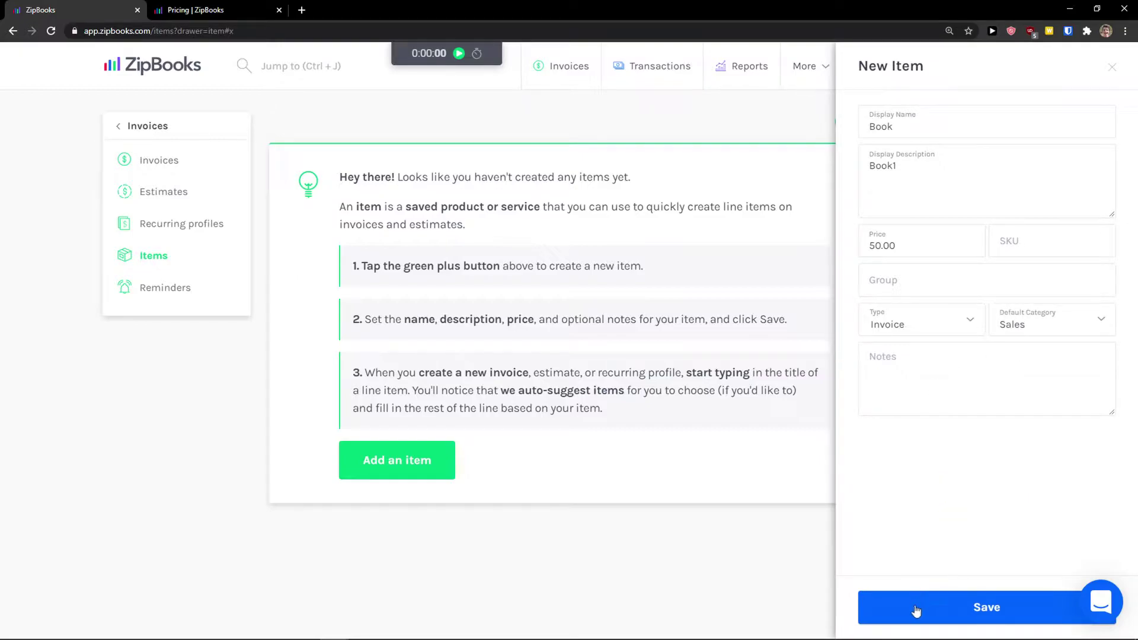
left_click(936, 600)
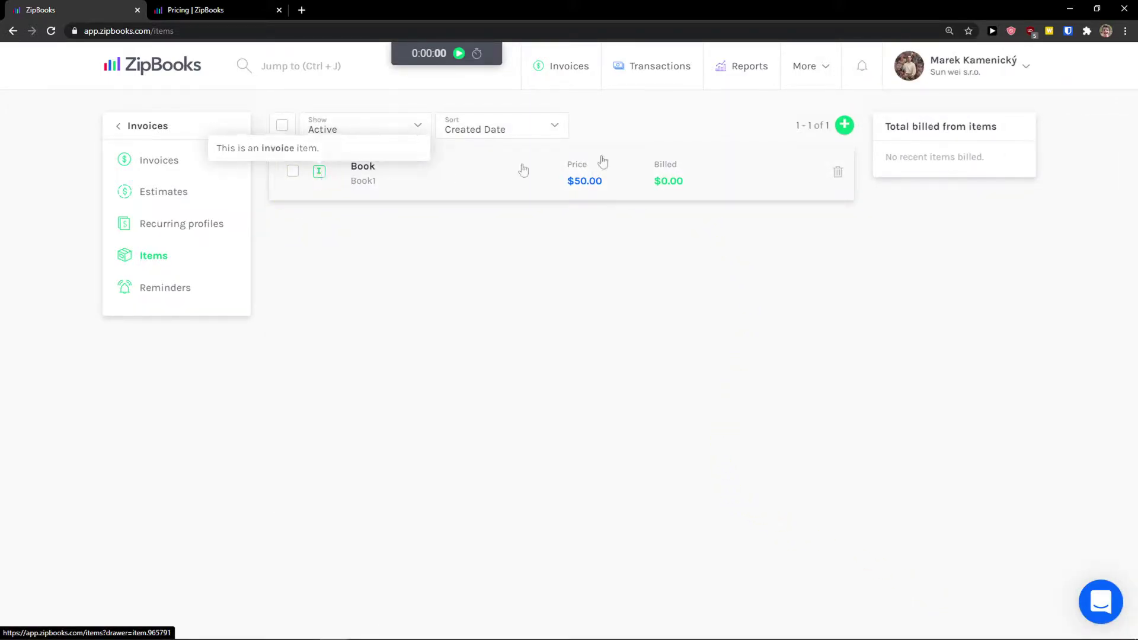
Save a second Bill-type item Book1, described book2, at $60.00, then view Invoices
left_click(845, 125)
left_click(921, 130)
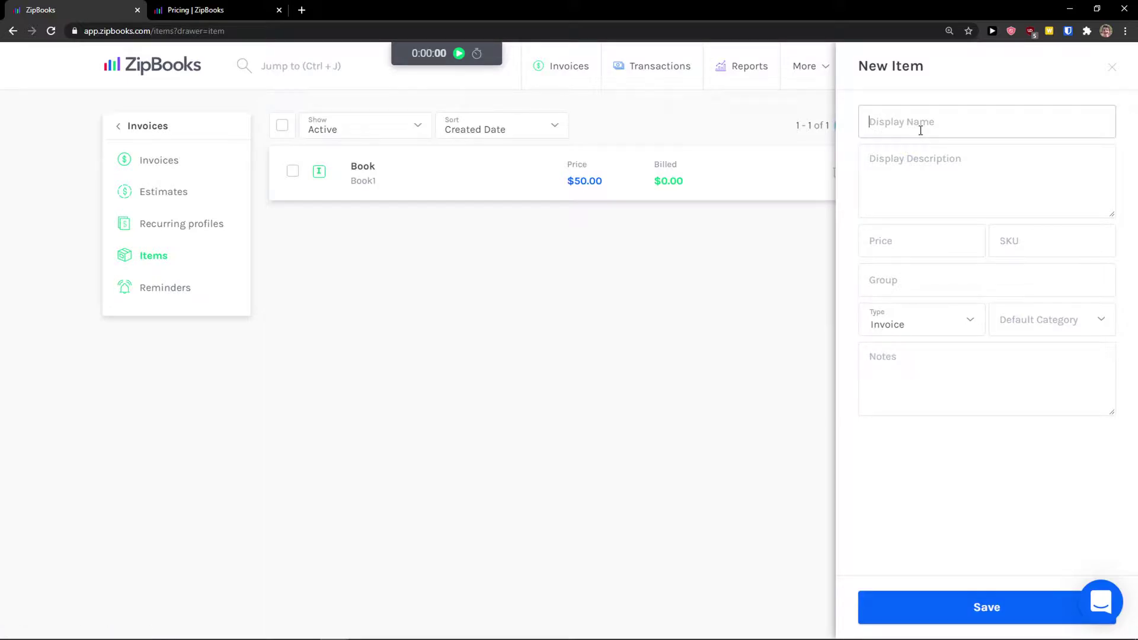
type("Book1")
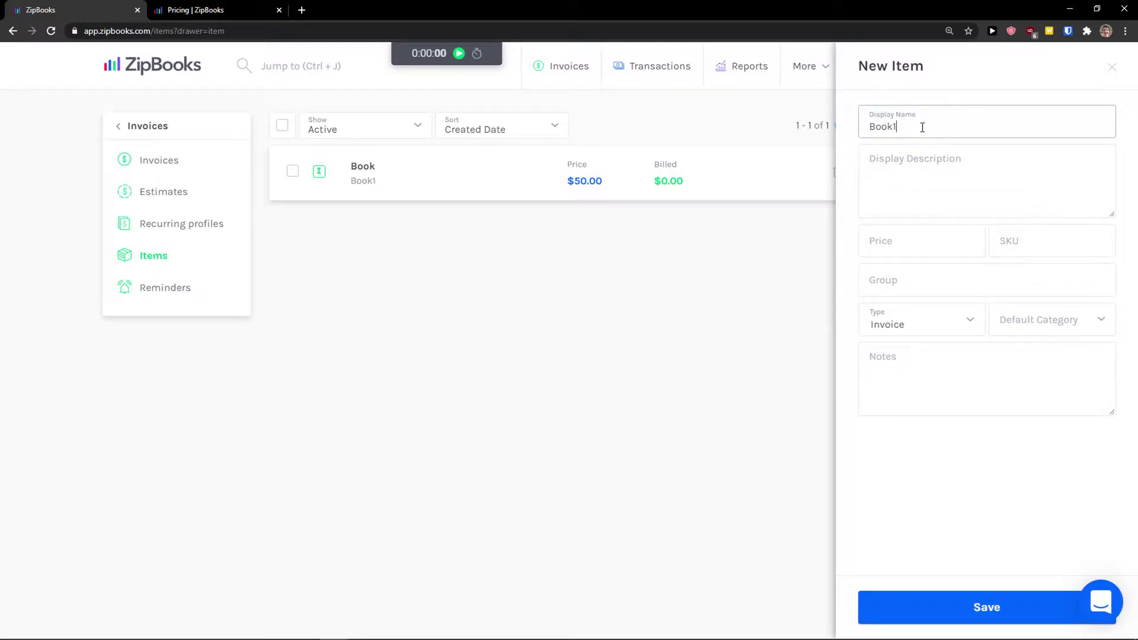
key("Tab")
type("boo")
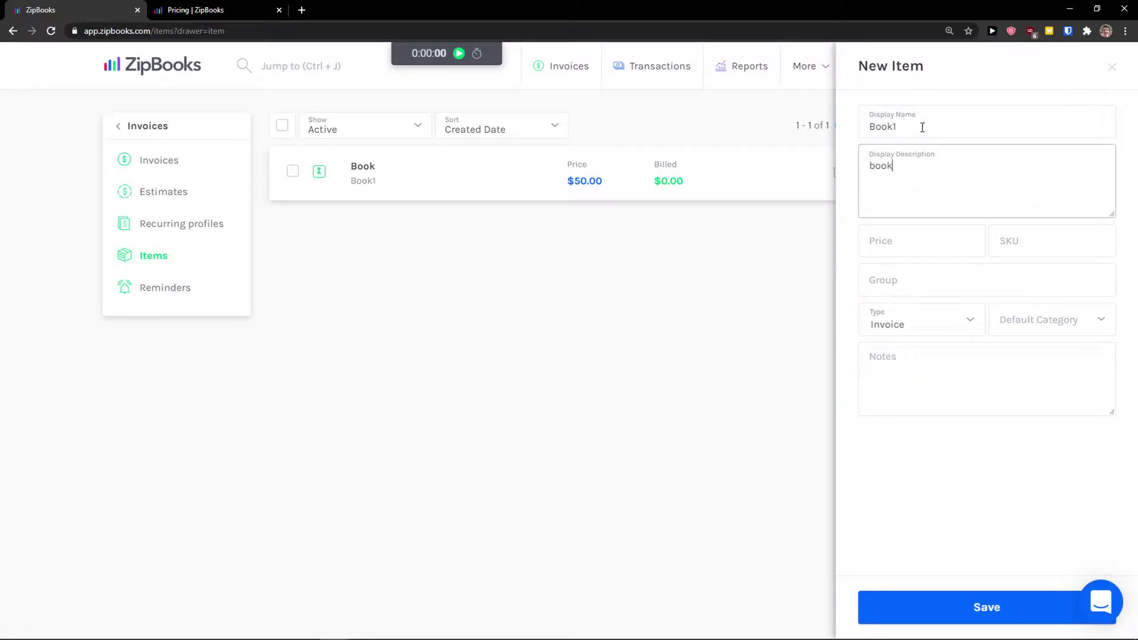
left_click(892, 255)
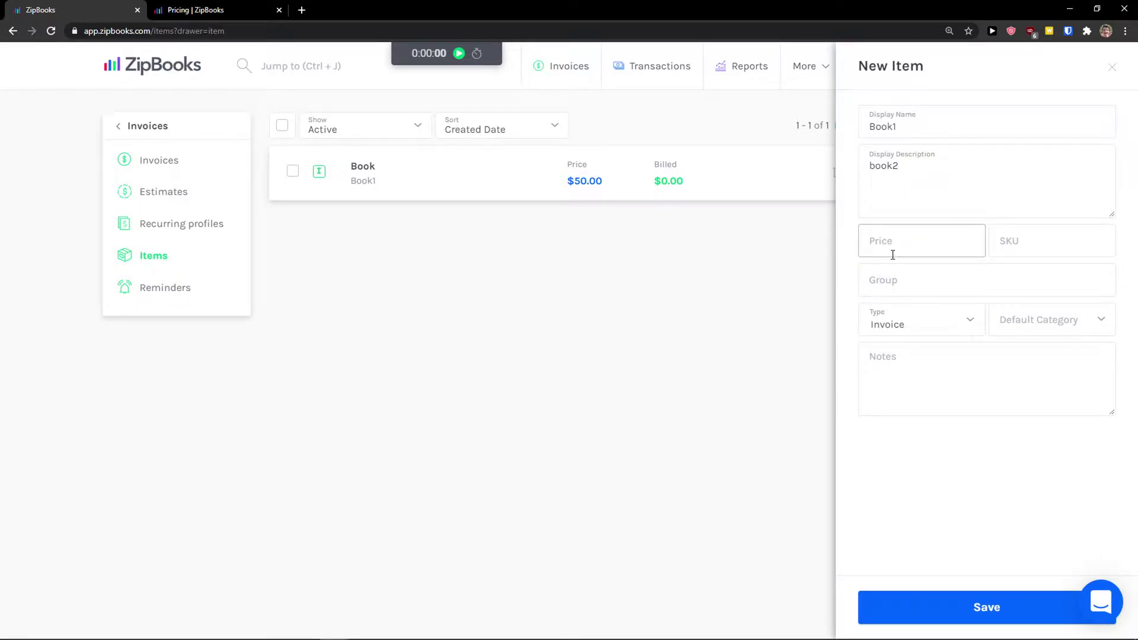
left_click(903, 320)
left_click(895, 378)
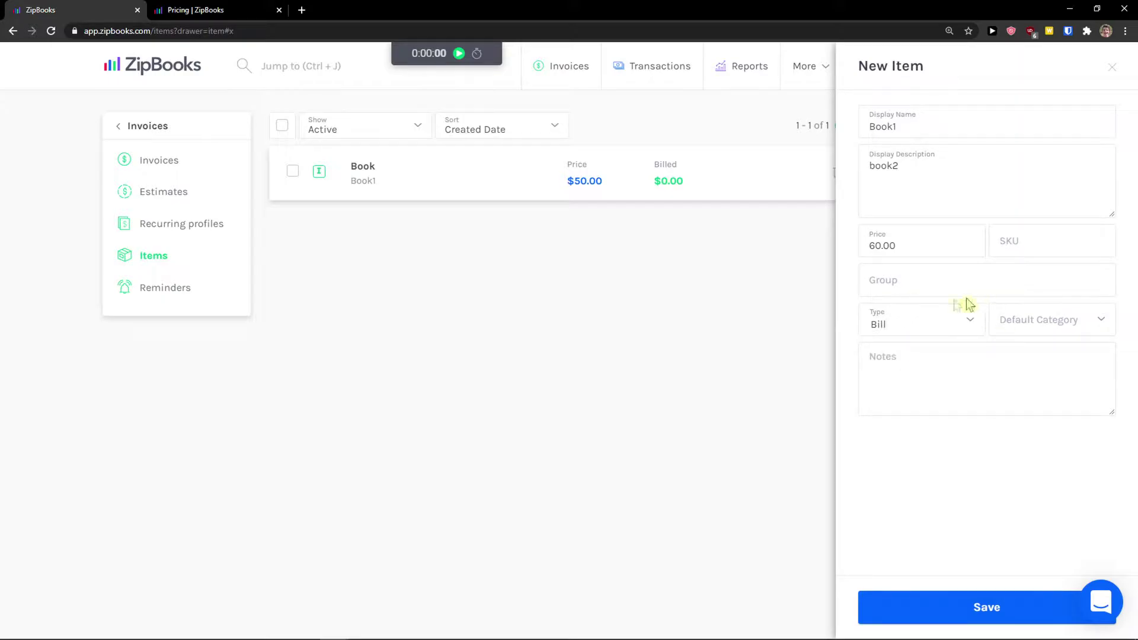
left_click(949, 611)
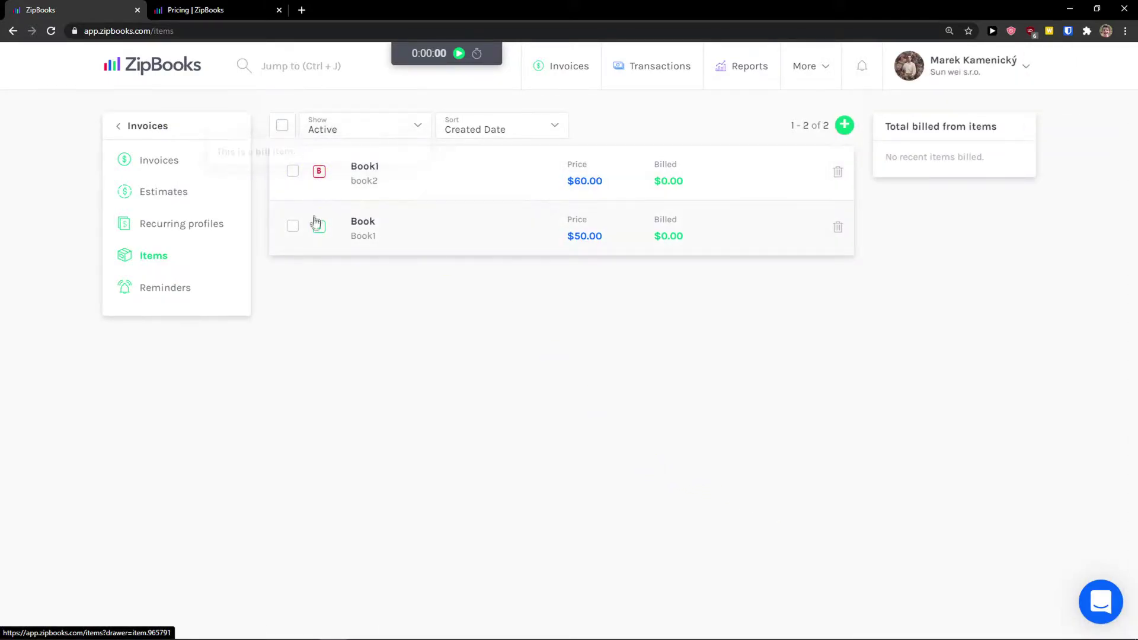
mouse_move(322, 228)
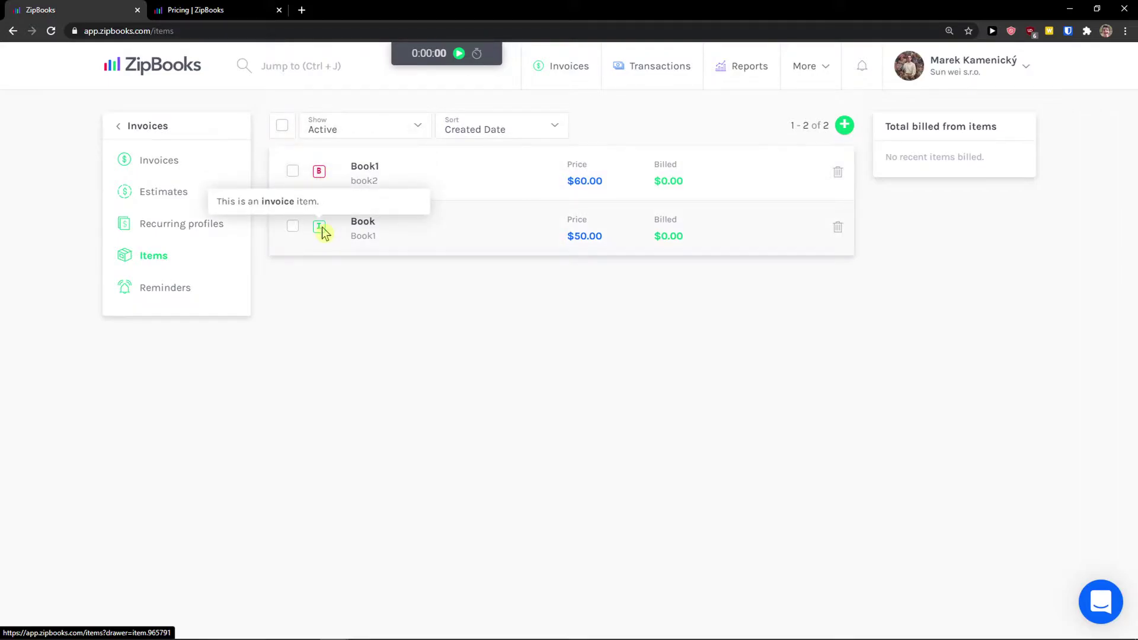
left_click(568, 79)
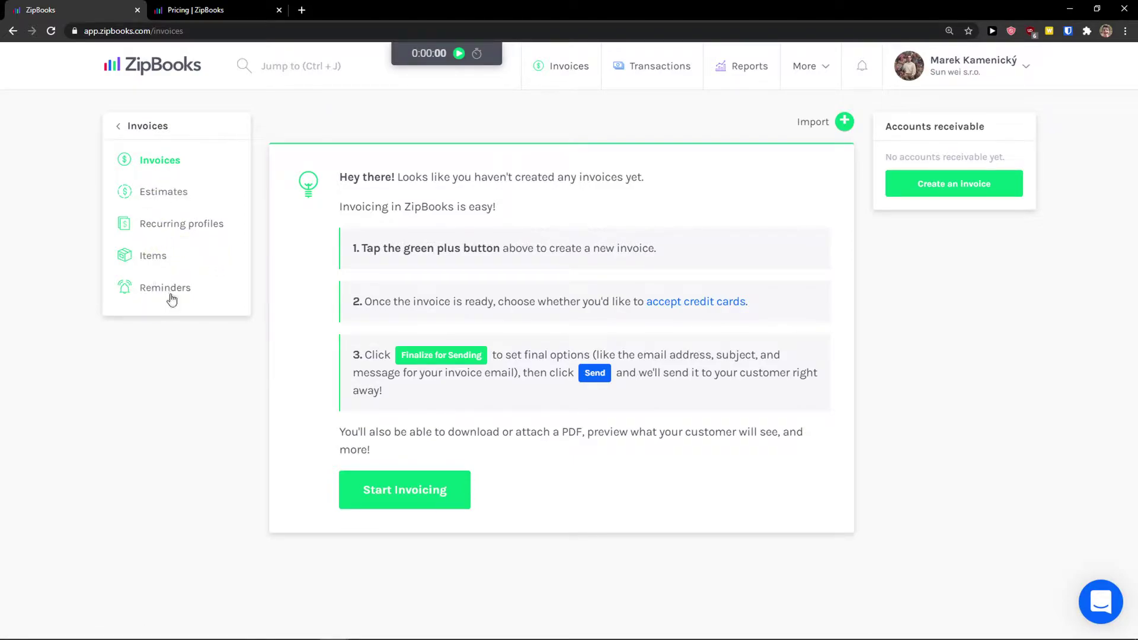
Start a new invoice for the customer contact, titled Book
left_click(401, 495)
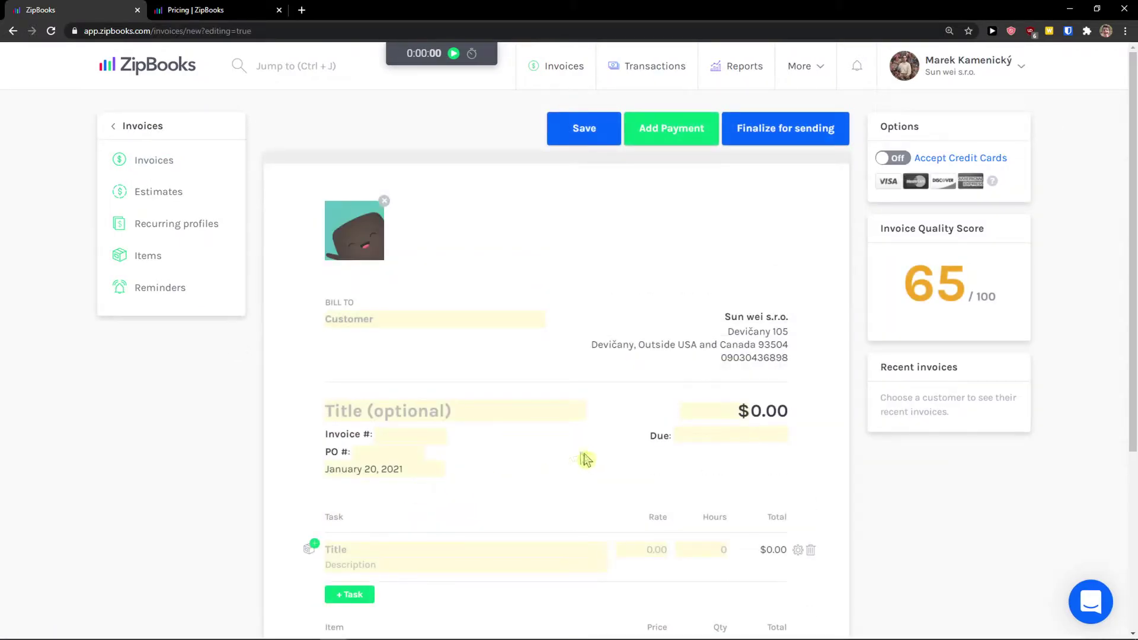
scroll(427, 427, "down", 1)
left_click(367, 261)
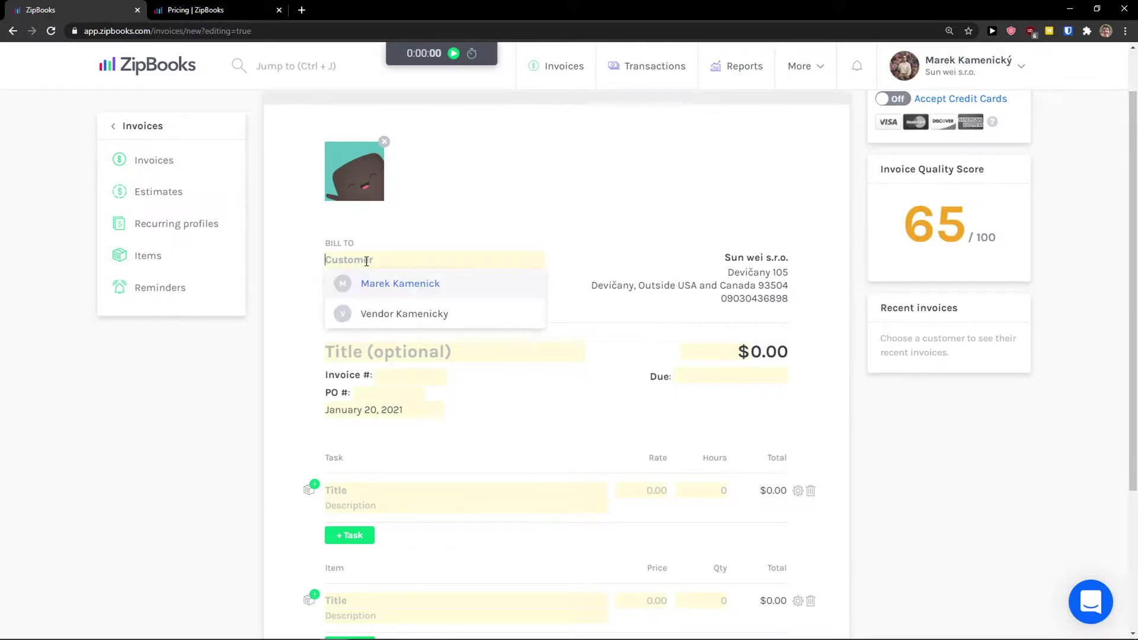
left_click(389, 291)
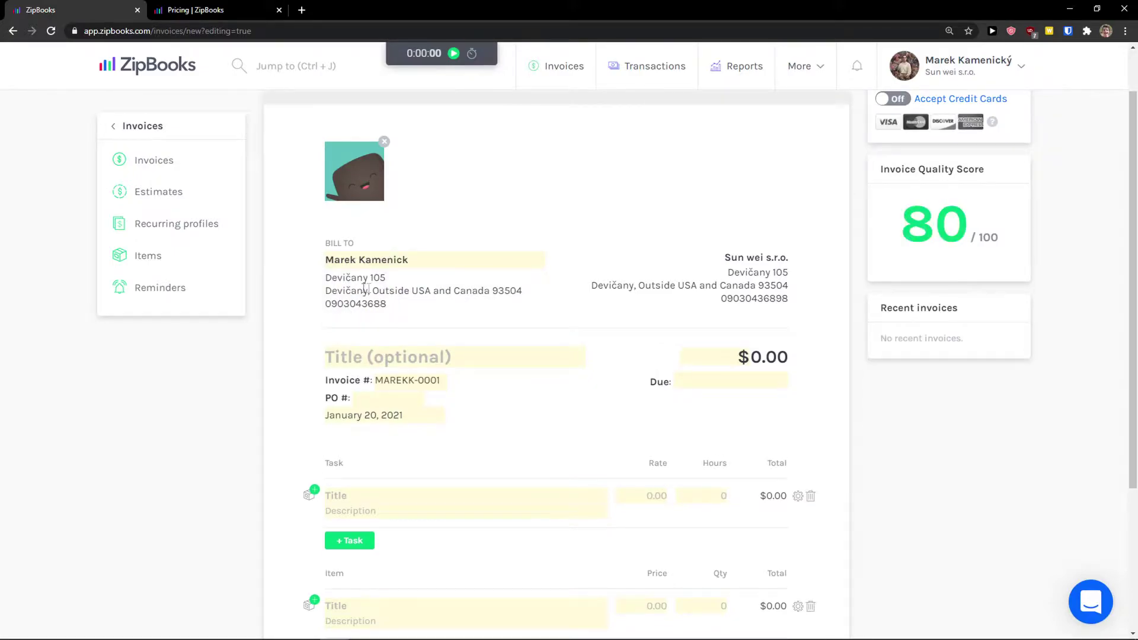
scroll(307, 338, "down", 1)
left_click(371, 305)
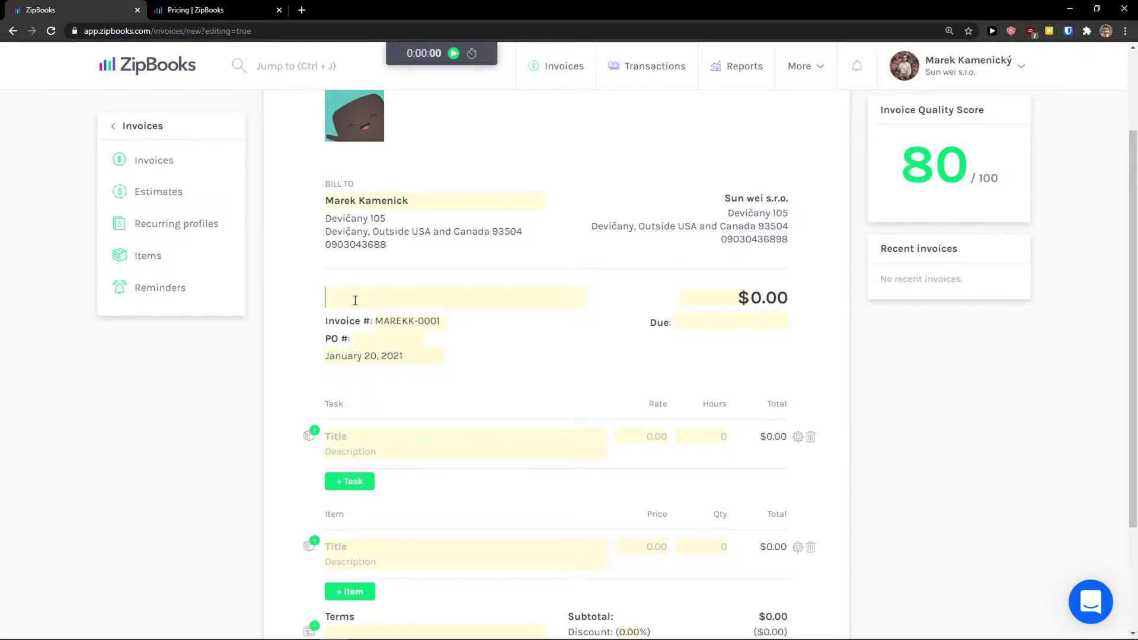
type("Book")
Fill the task line with the Book item and set the due date to January 28, 2021
left_click(389, 431)
left_click(353, 467)
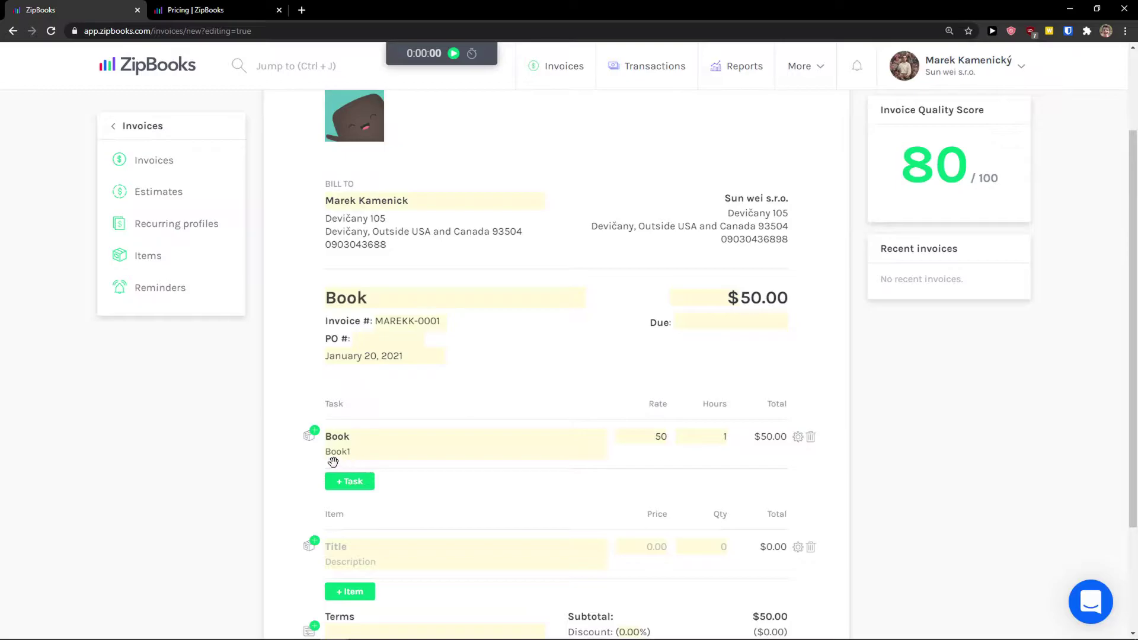
scroll(415, 456, "down", 1)
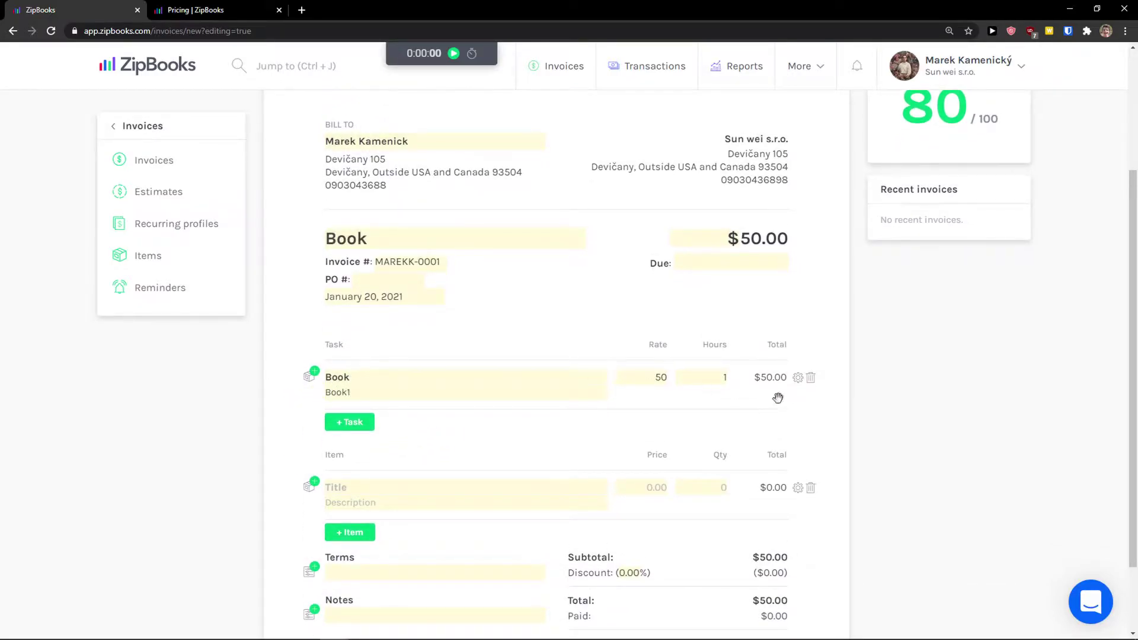
scroll(656, 355, "up", 2)
left_click(712, 381)
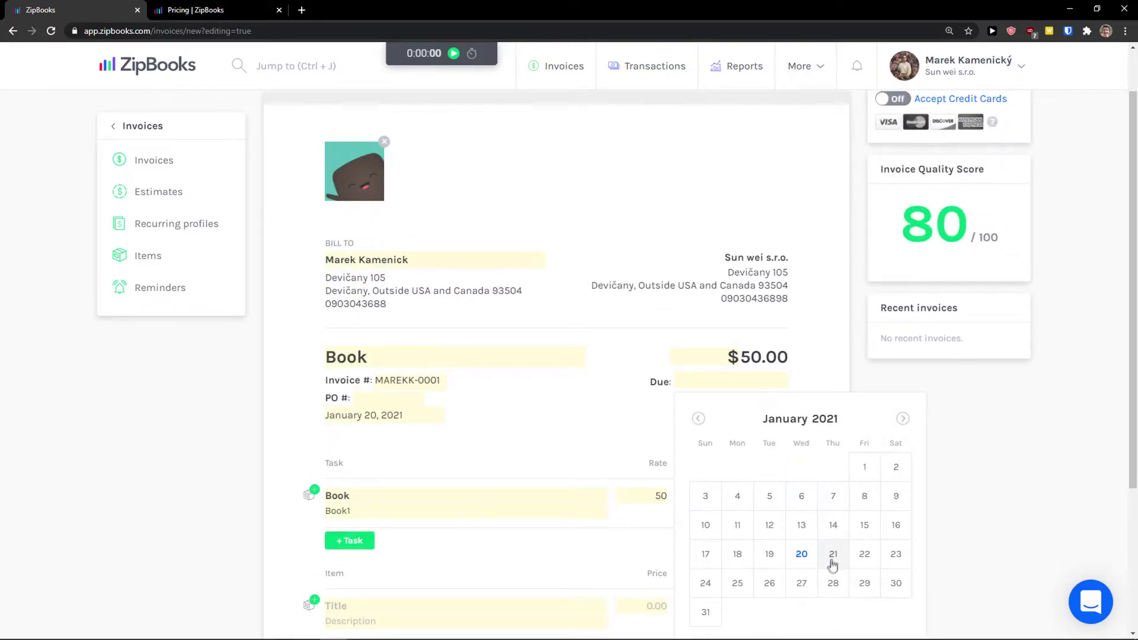
left_click(833, 583)
scroll(492, 431, "down", 1)
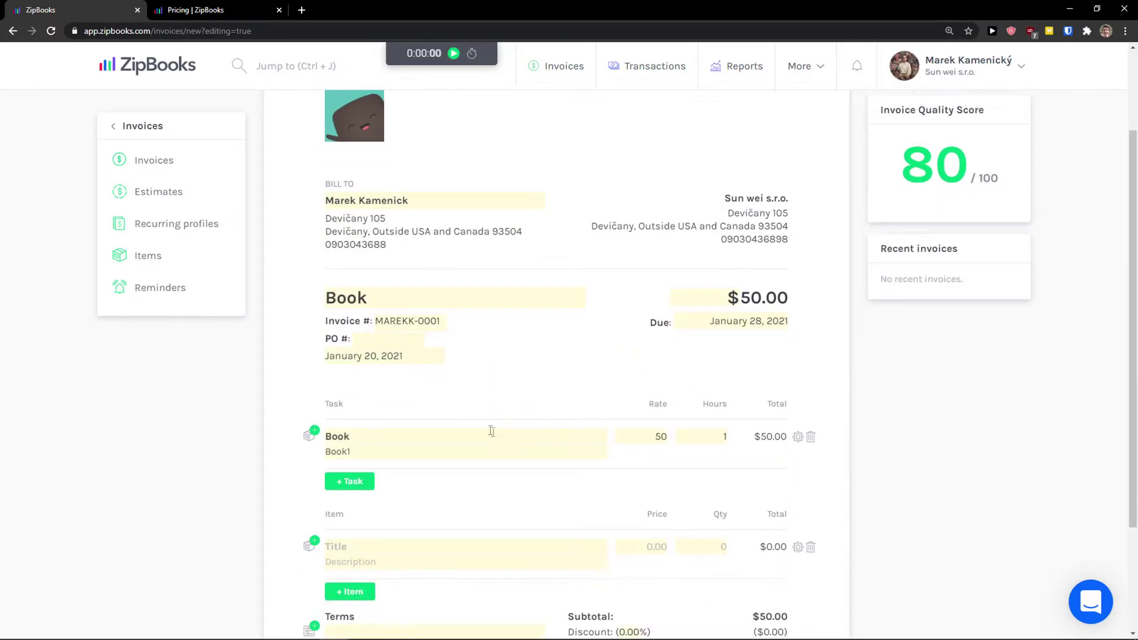
scroll(447, 409, "down", 3)
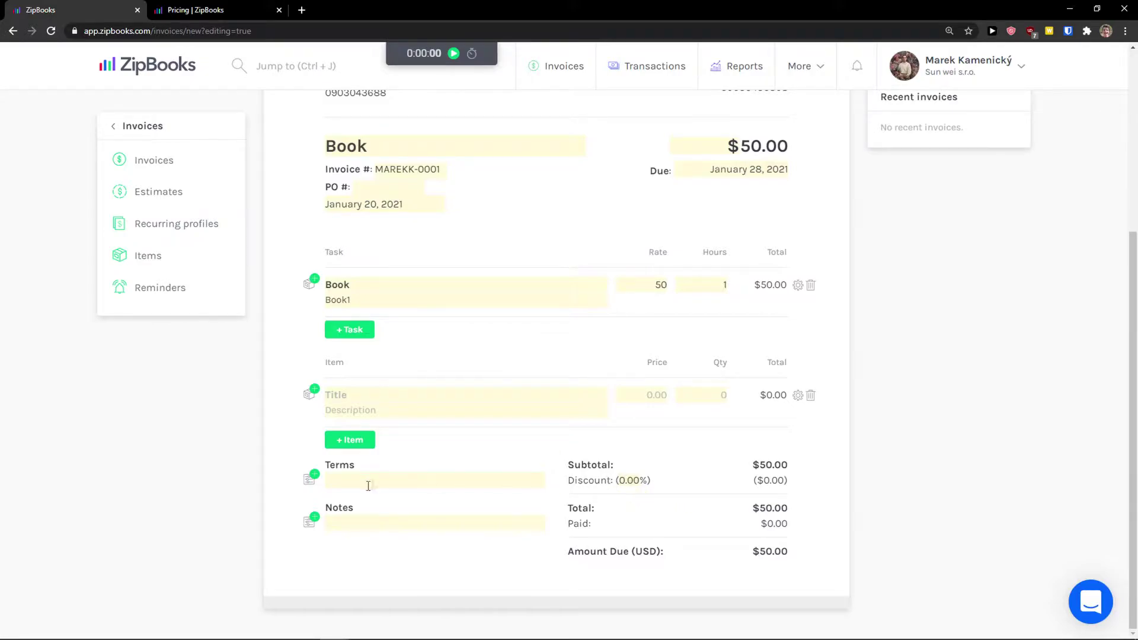
scroll(371, 500, "up", 5)
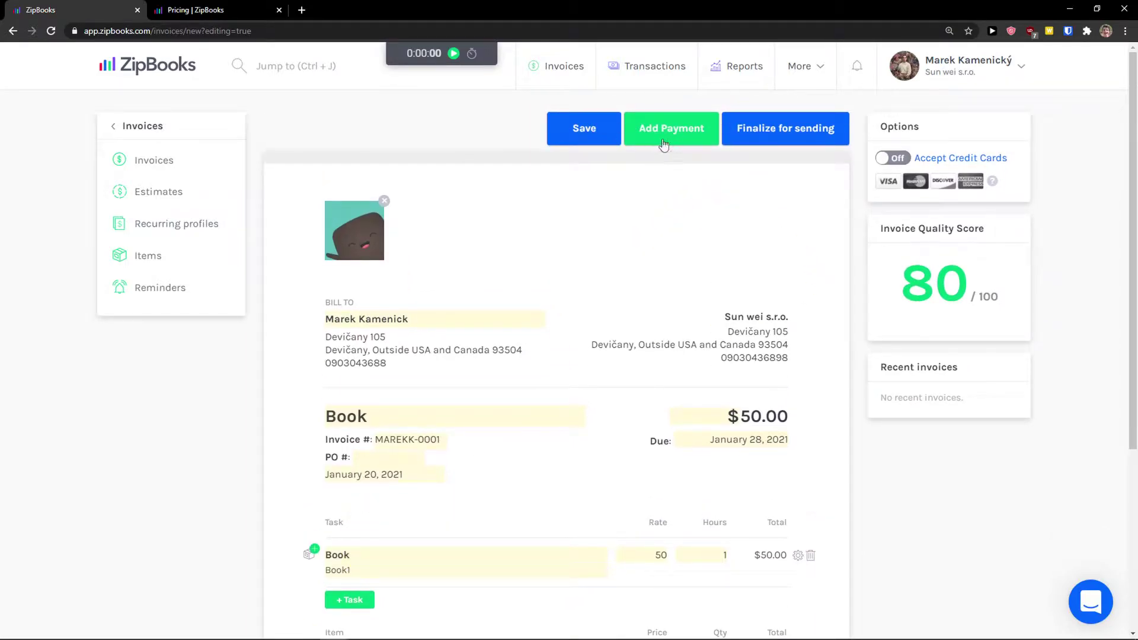
Save the $50.00 invoice and review its prefilled sending panel, selecting the subject line
left_click(790, 137)
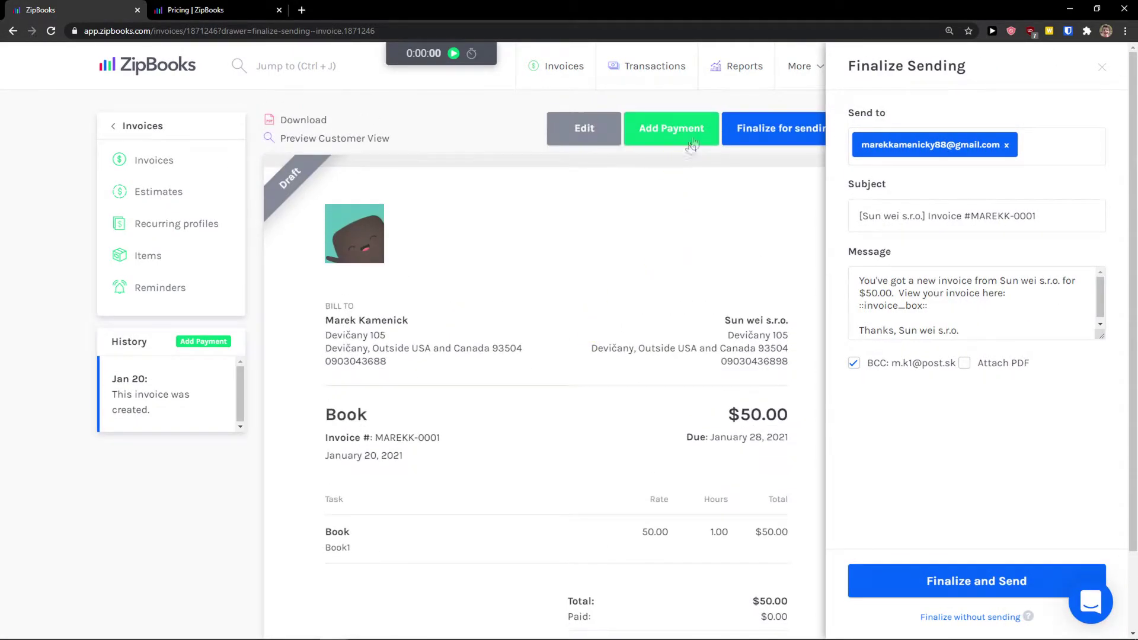
scroll(623, 309, "down", 1)
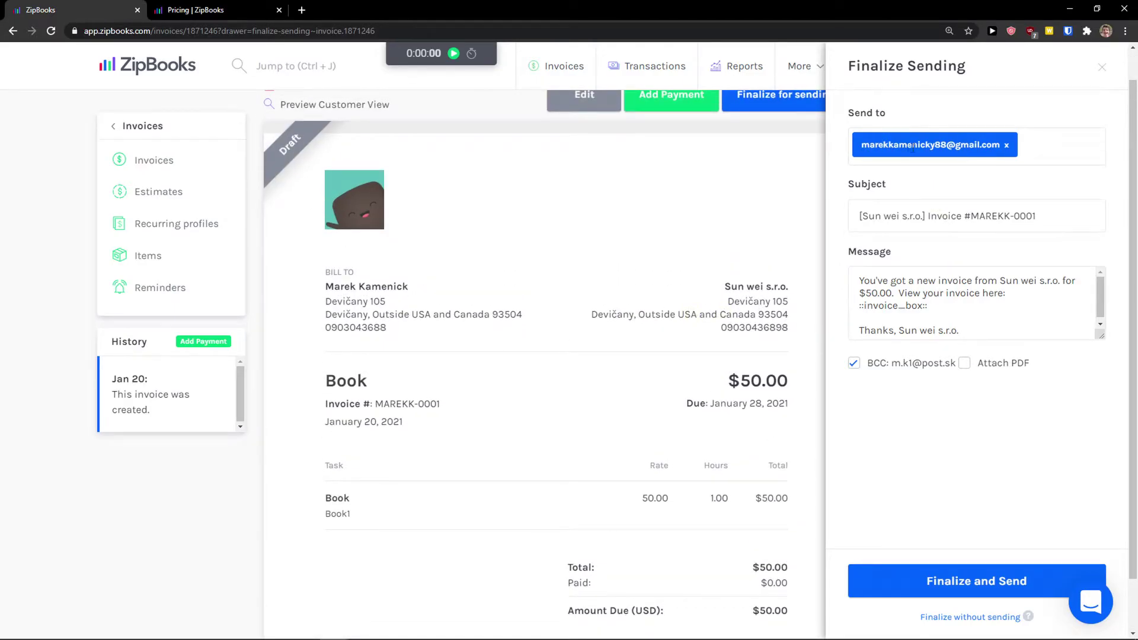
left_click_drag(865, 213, 1050, 219)
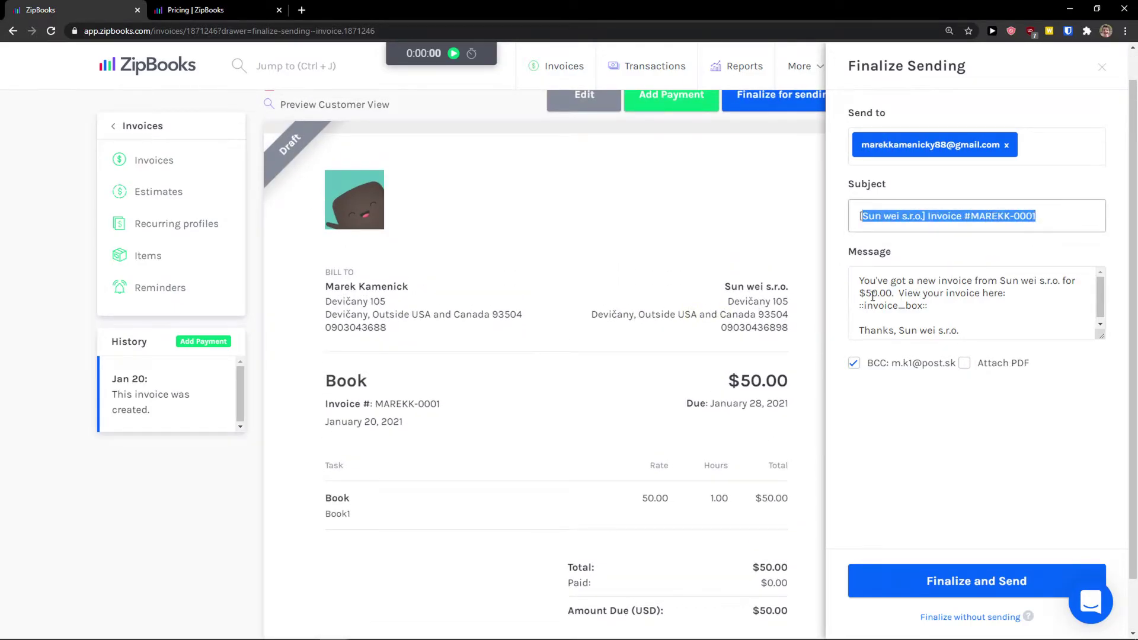
scroll(884, 301, "down", 1)
scroll(745, 355, "down", 1)
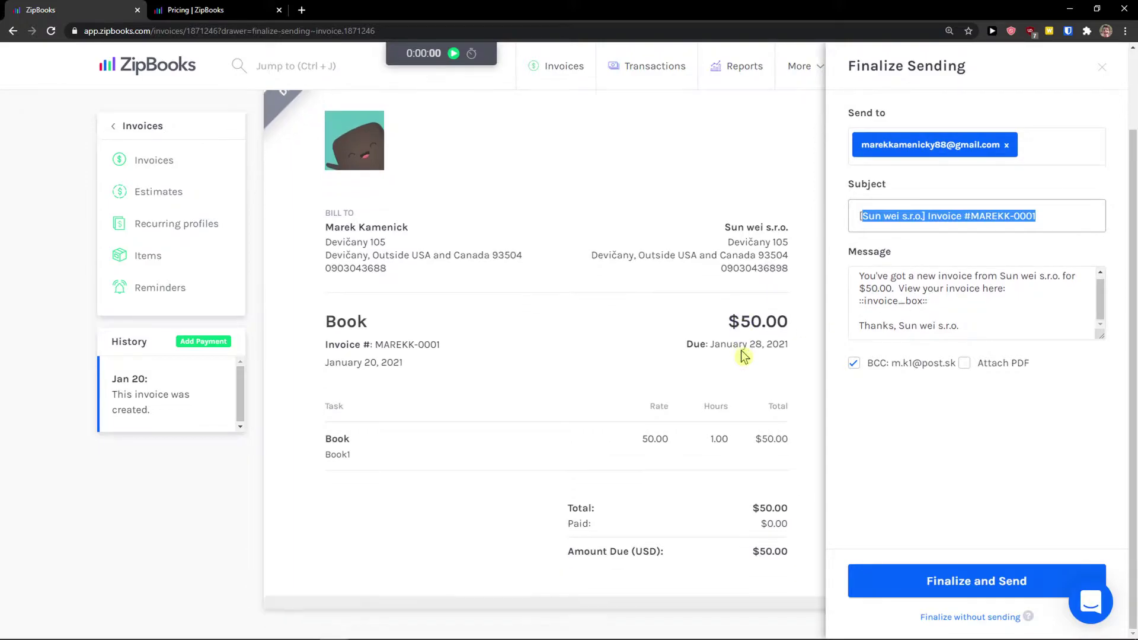
scroll(744, 356, "up", 2)
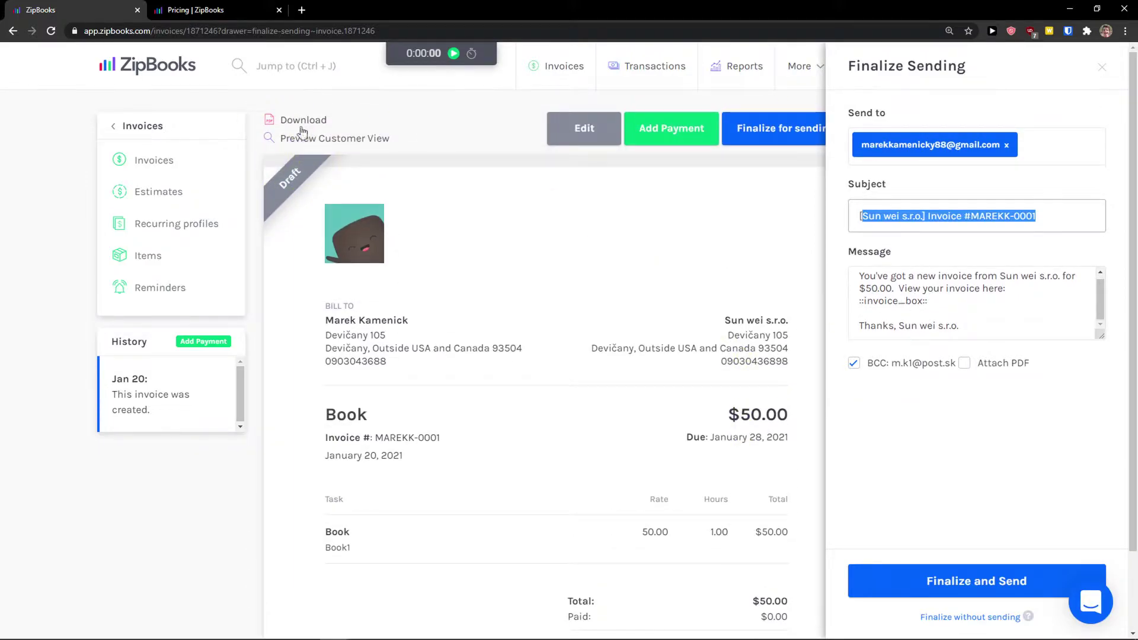
Send invoice MAREKK-0001 to the customer after dismissing the email verification prompt
left_click(976, 584)
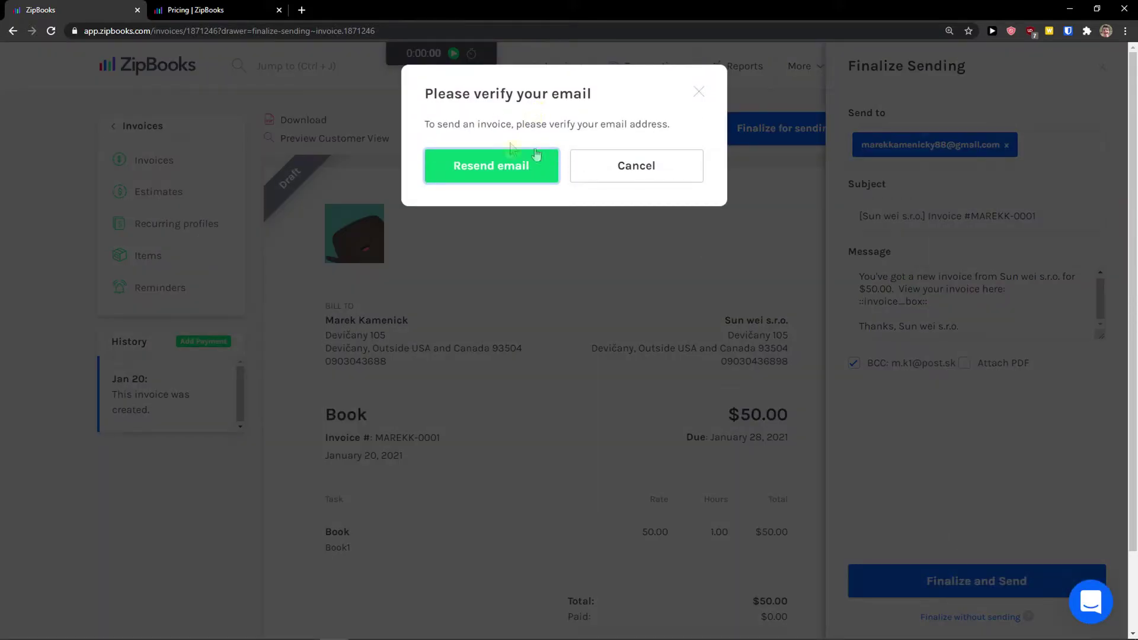
left_click(643, 170)
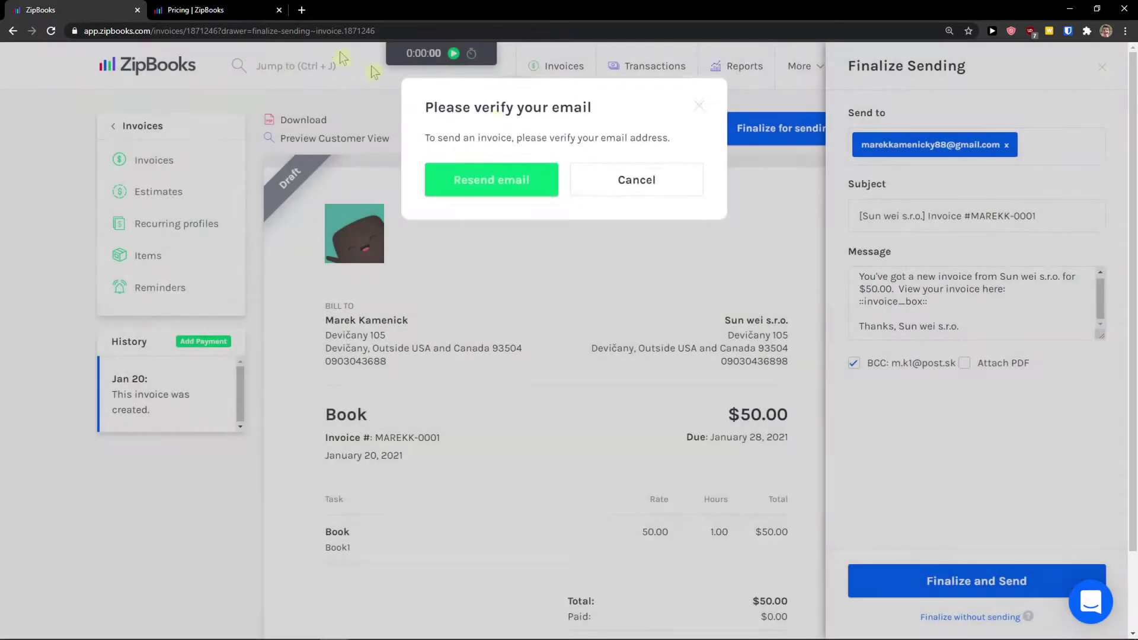
left_click(302, 10)
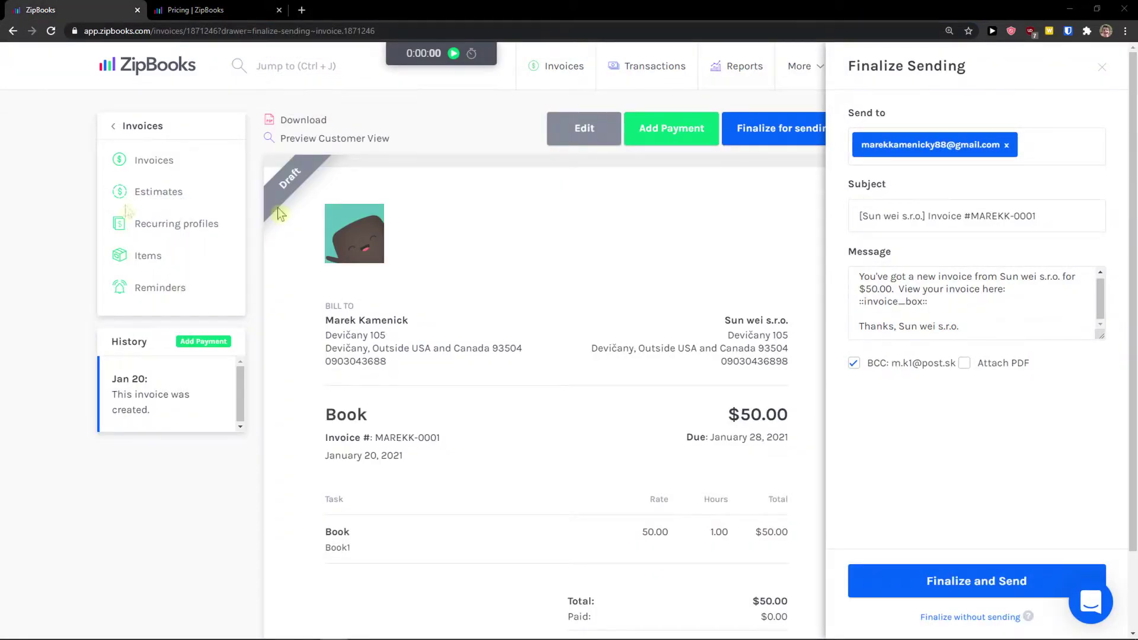
left_click(1102, 68)
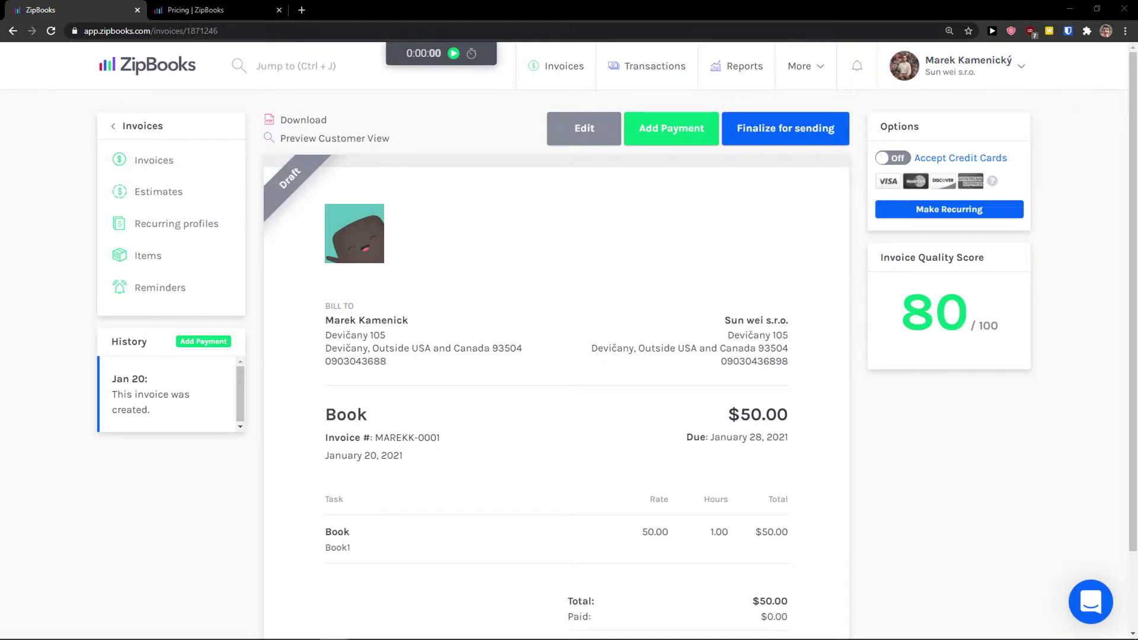
left_click(798, 138)
left_click(983, 587)
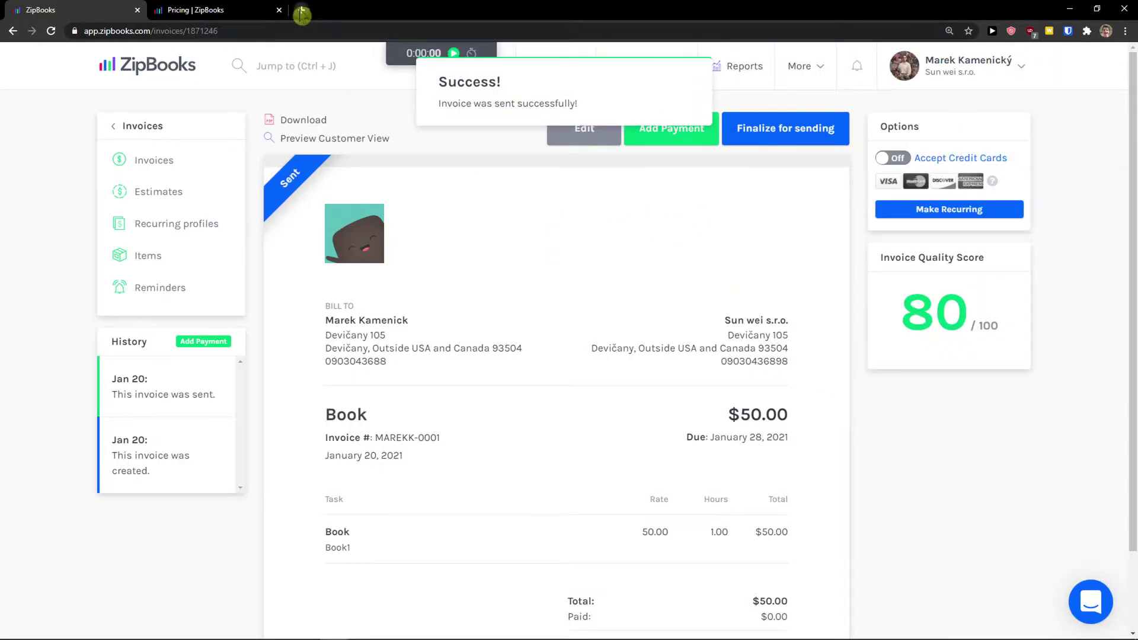
left_click(302, 10)
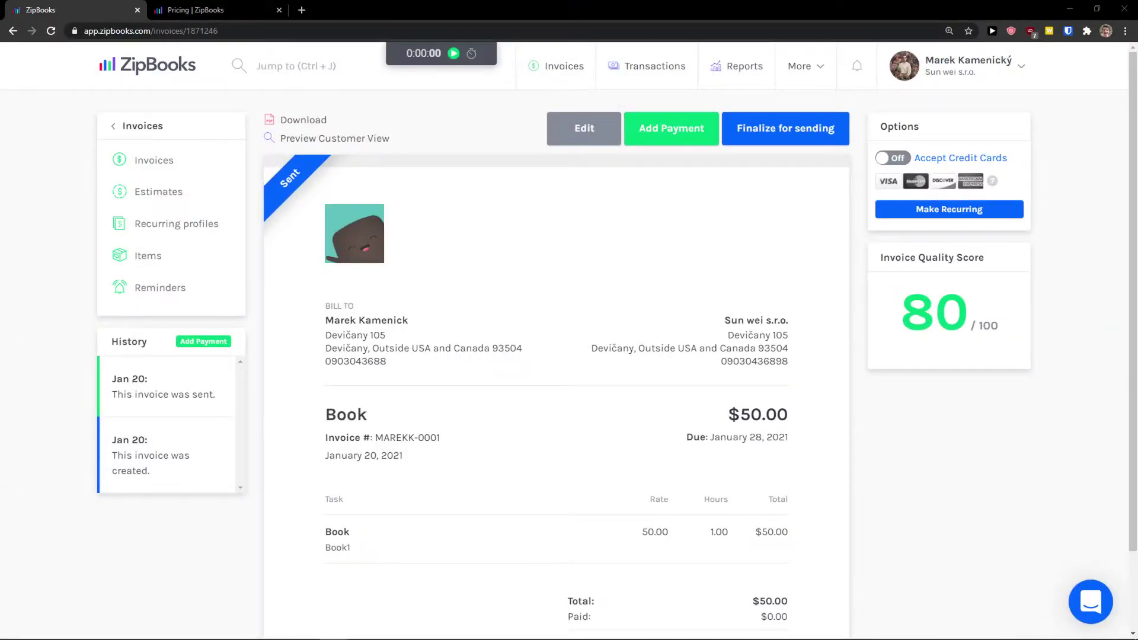
left_click_drag(0, 185, 520, 185)
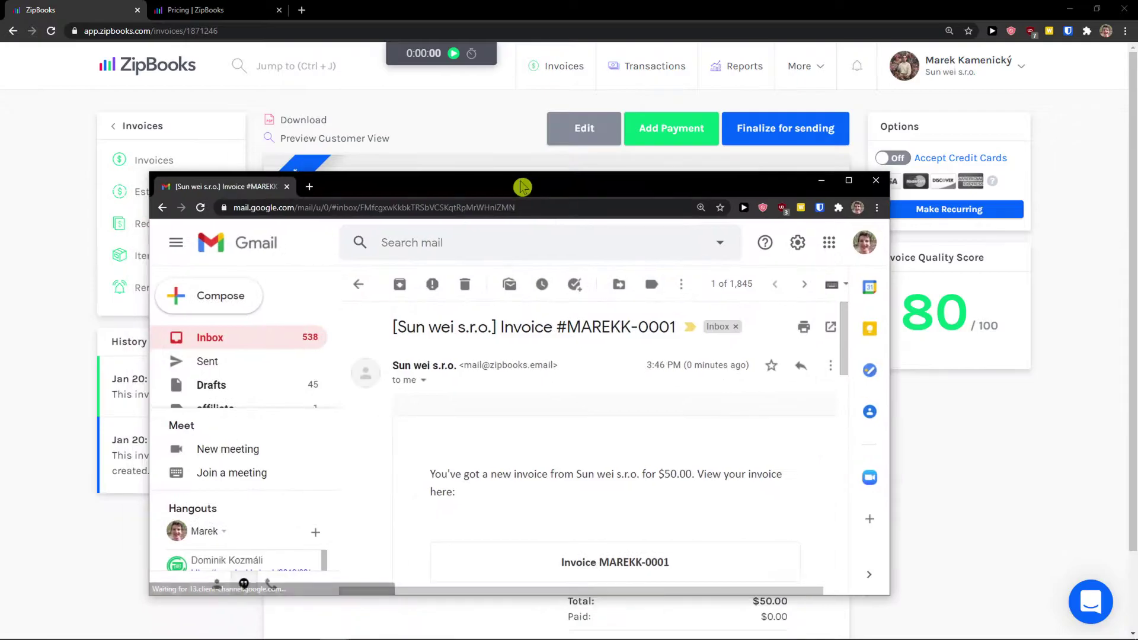
double_click(520, 186)
scroll(508, 340, "down", 2)
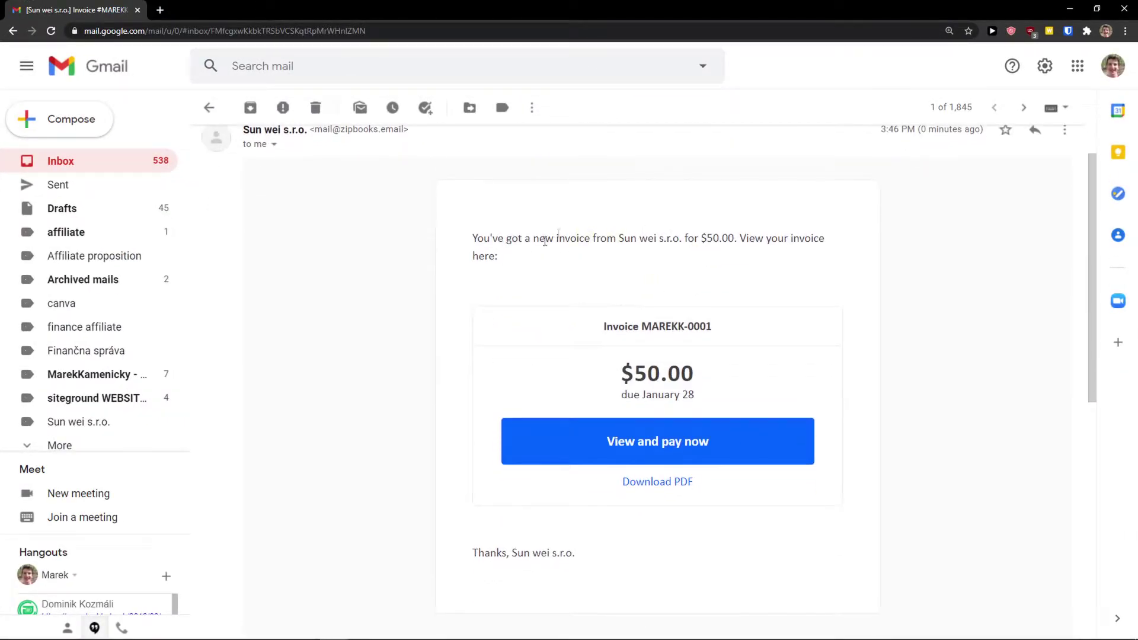
scroll(570, 284, "up", 1)
right_click(671, 439)
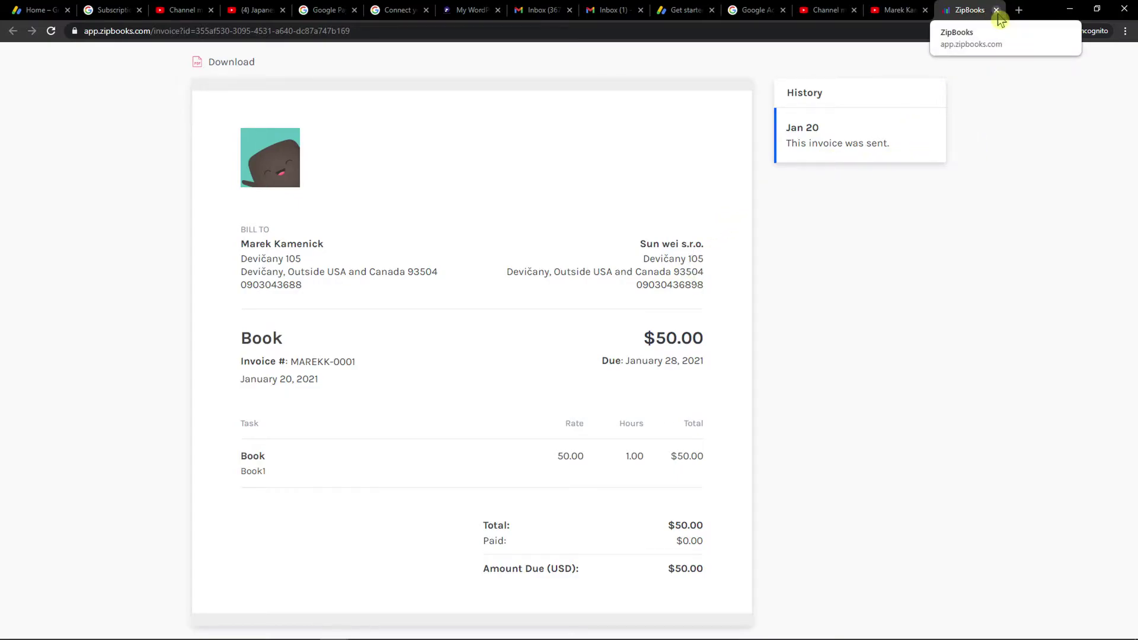
left_click(1070, 9)
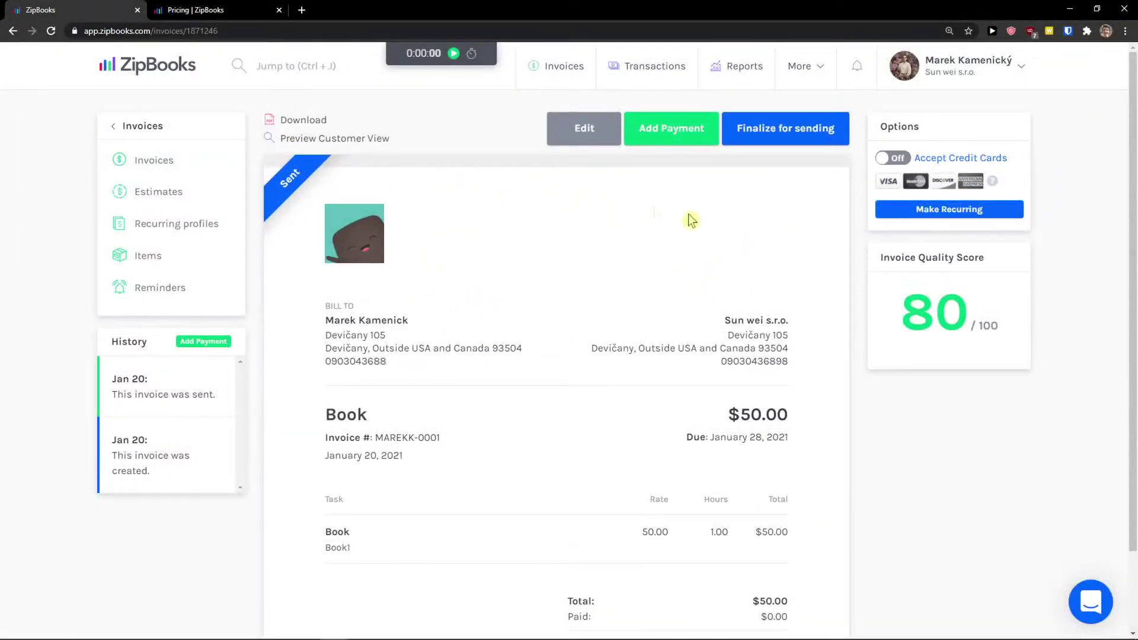
scroll(523, 262, "down", 1)
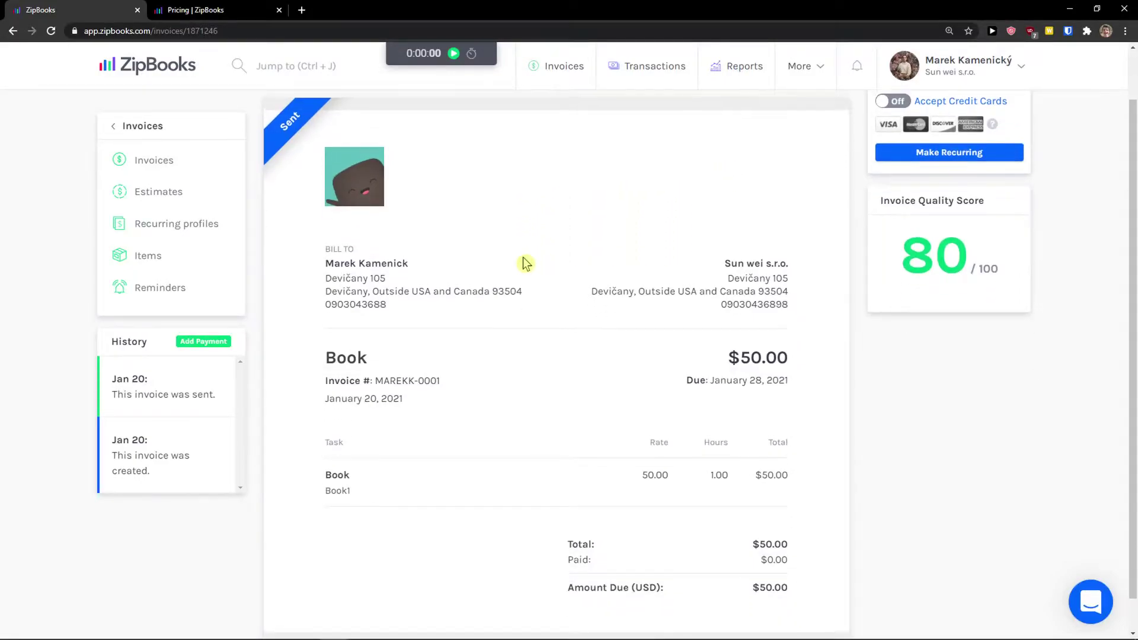
left_click(145, 194)
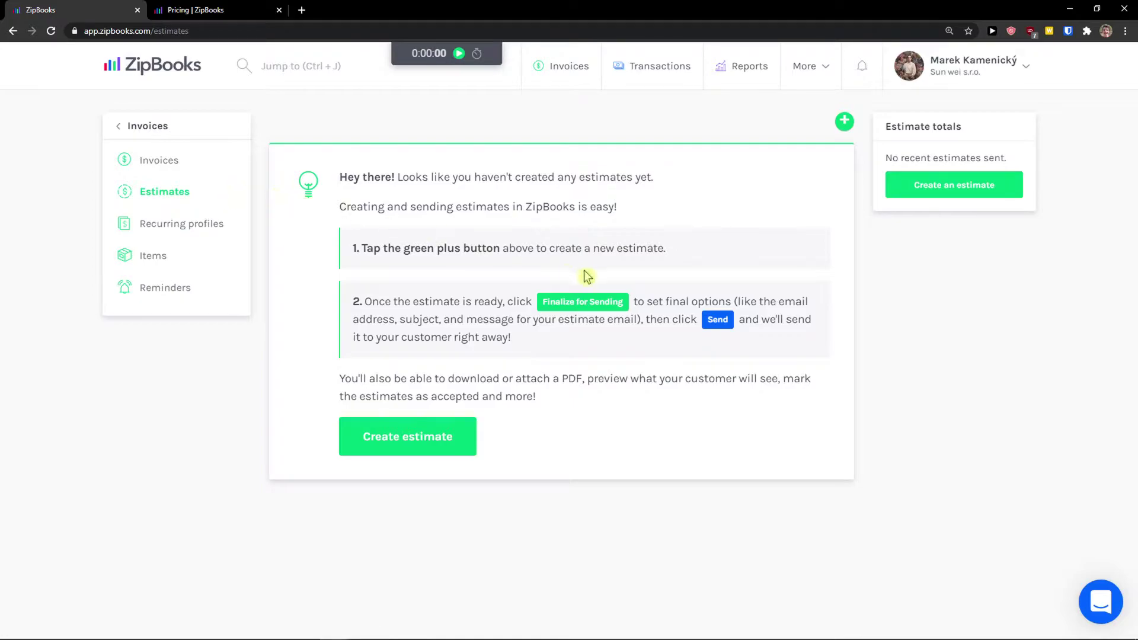
Start a new estimate for the existing customer with the Book item in the task row
left_click_drag(338, 173, 615, 206)
left_click(653, 210)
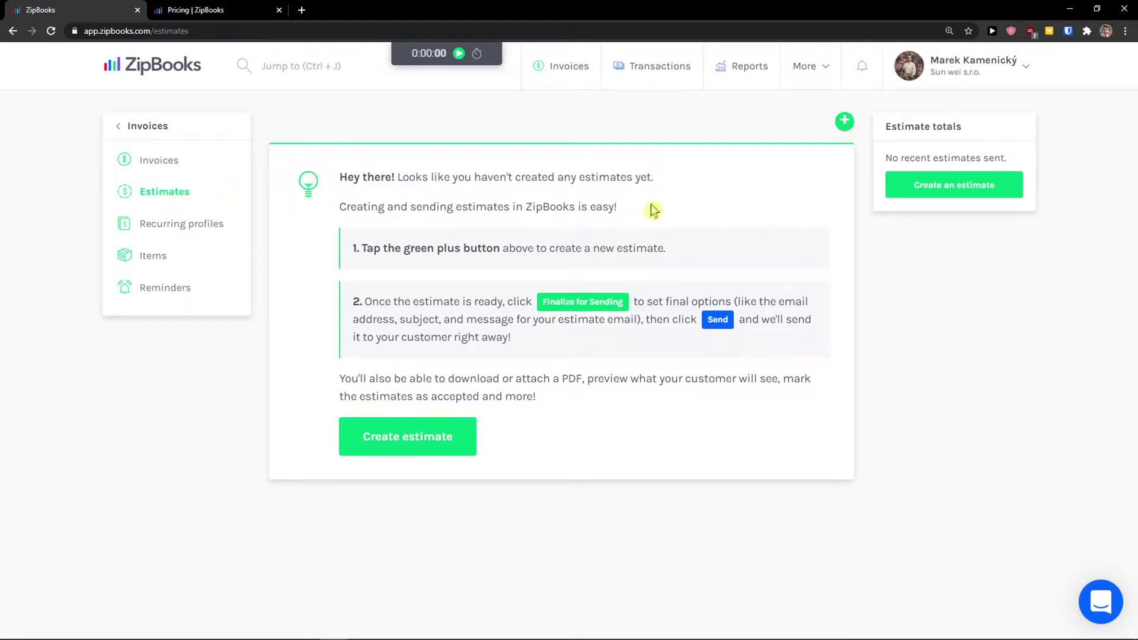
left_click(437, 453)
left_click(399, 314)
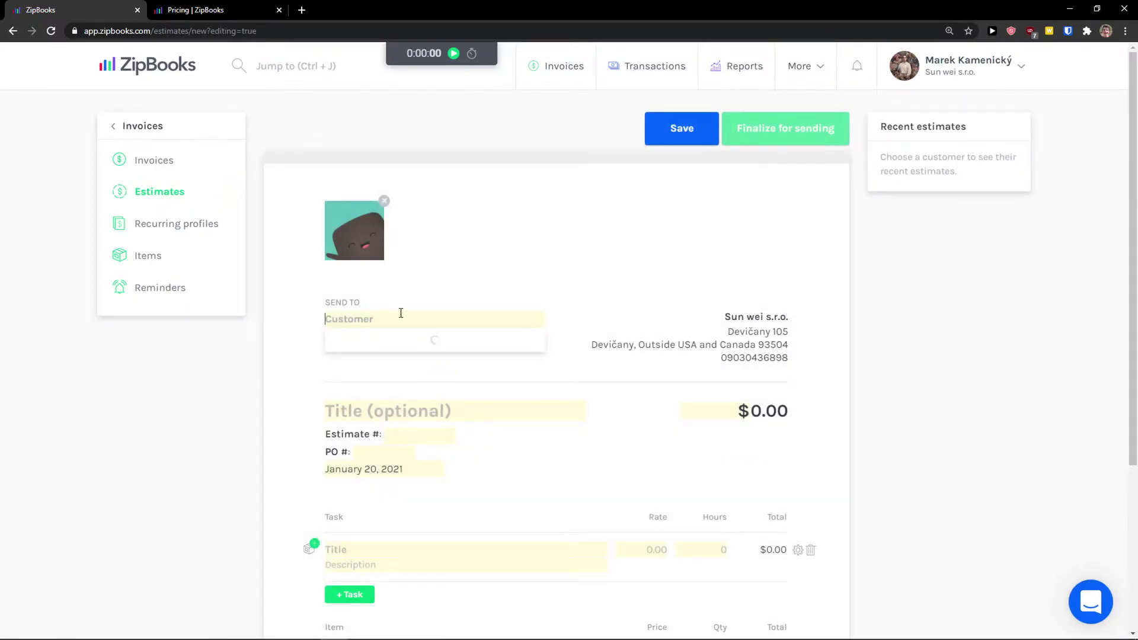
left_click(392, 343)
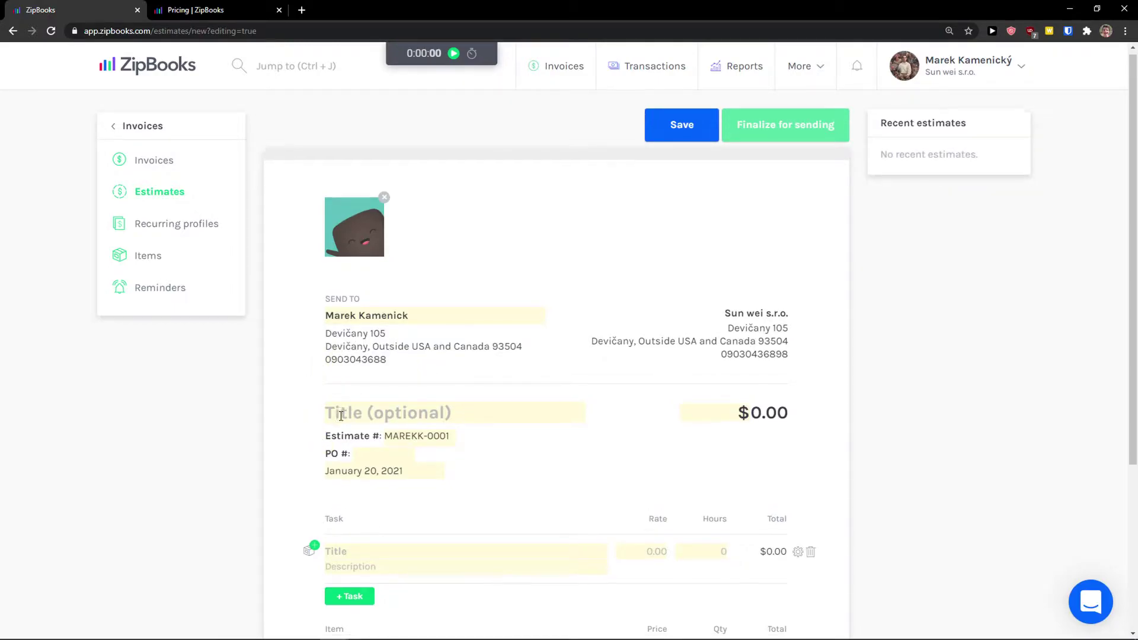
scroll(386, 455, "down", 2)
left_click(362, 438)
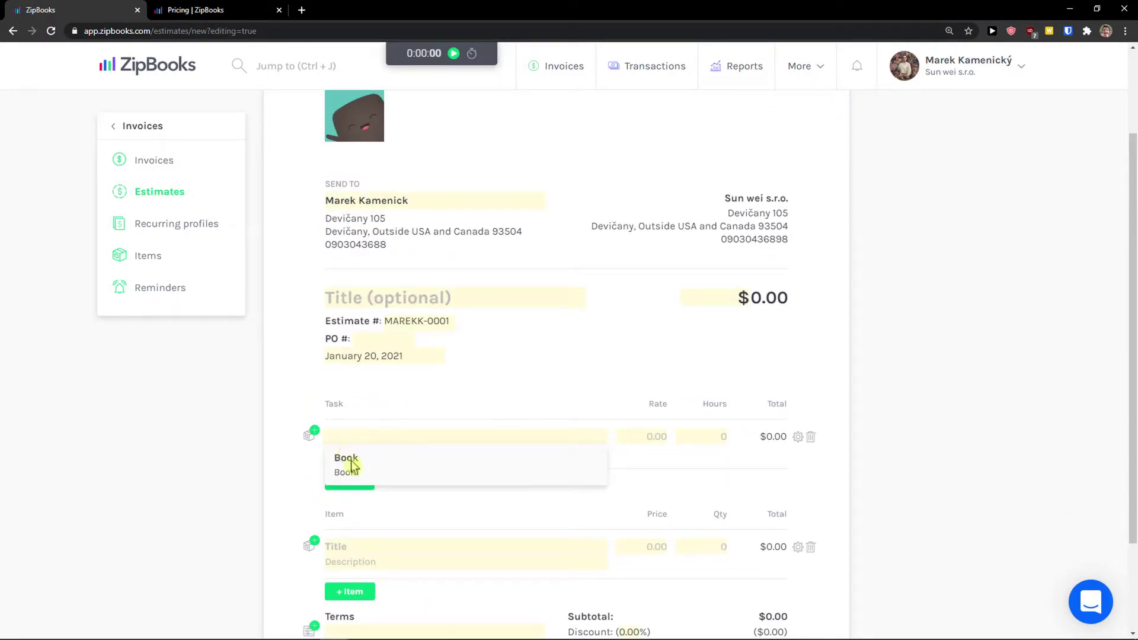
left_click(351, 461)
Set the hours to 2, save the $100.00 estimate, and go to Recurring profiles
scroll(699, 344, "up", 1)
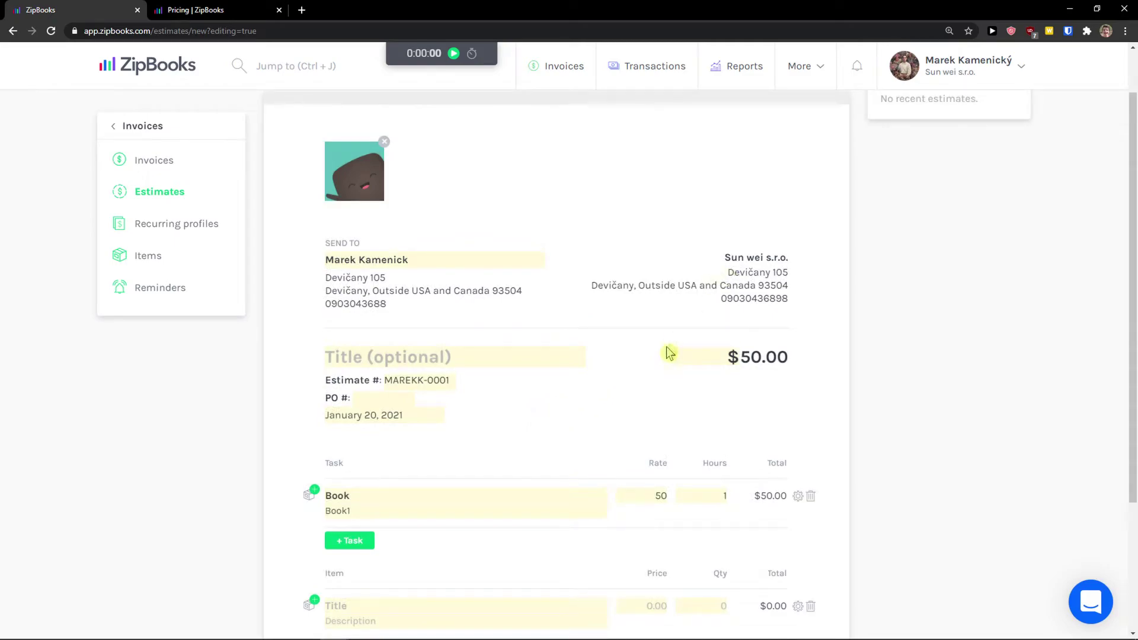
scroll(670, 354, "up", 1)
scroll(625, 397, "down", 4)
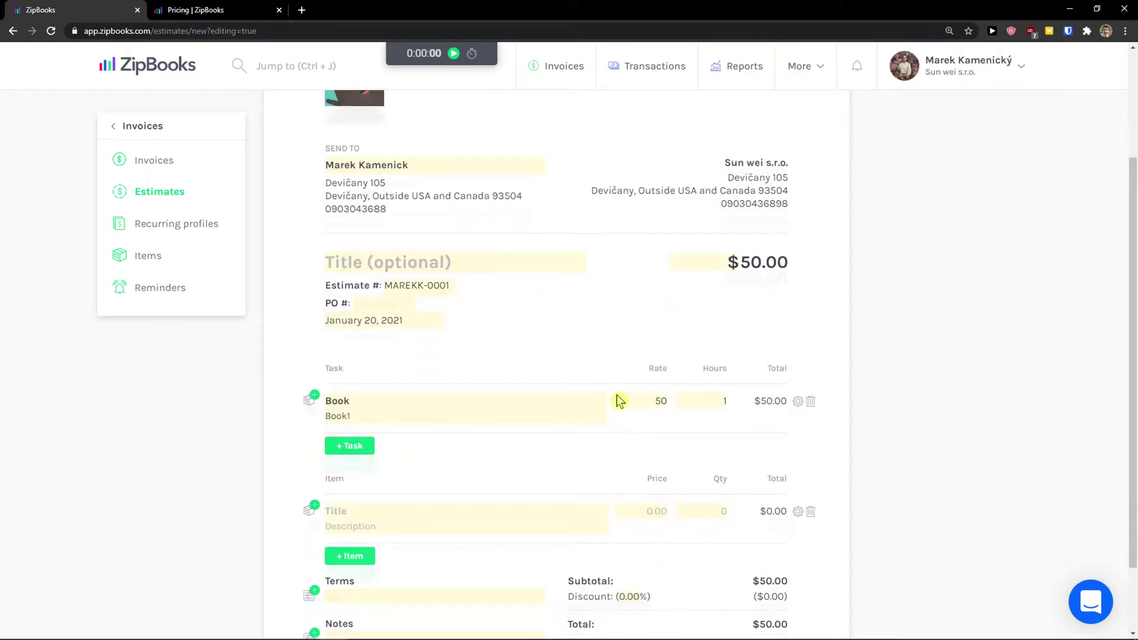
scroll(812, 532, "up", 2)
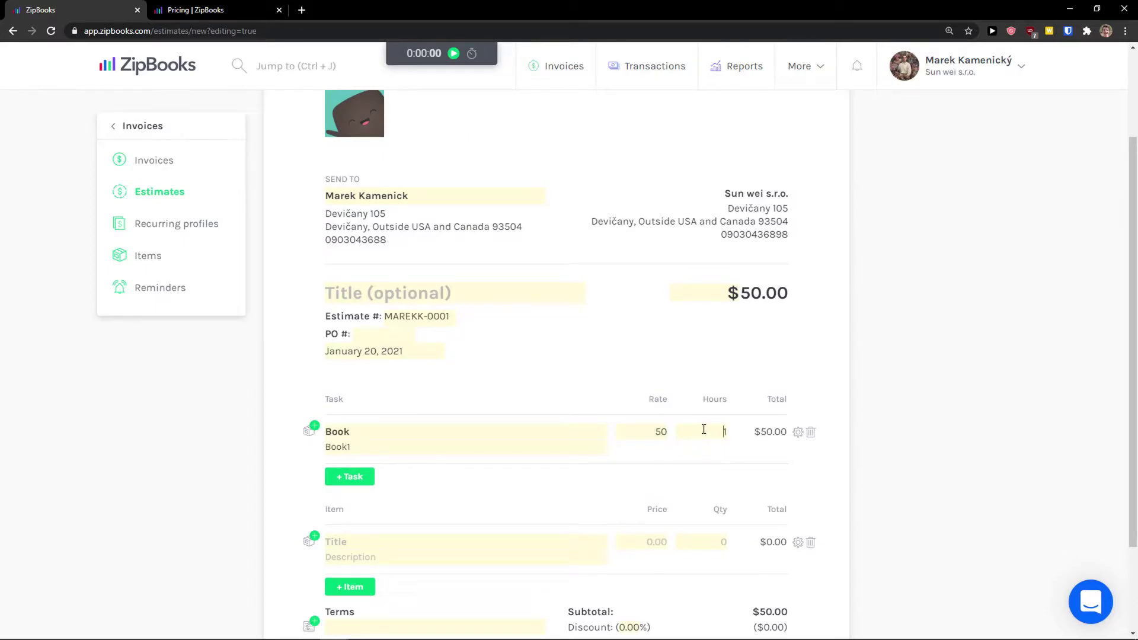
key("BackSpace")
type("2")
scroll(1008, 438, "down", 2)
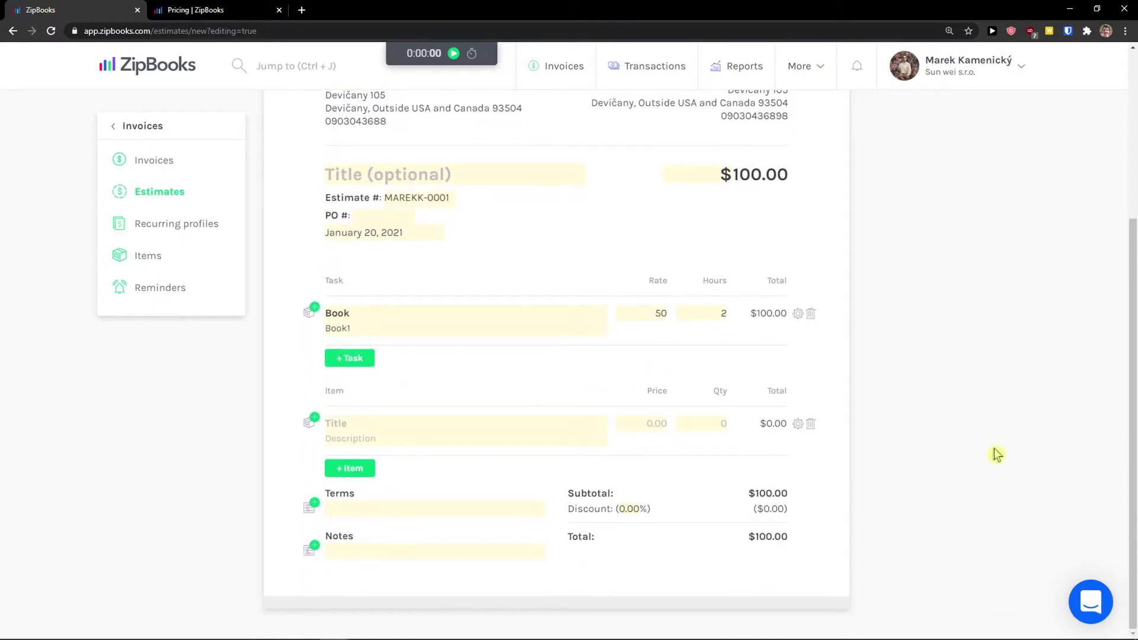
scroll(567, 456, "up", 4)
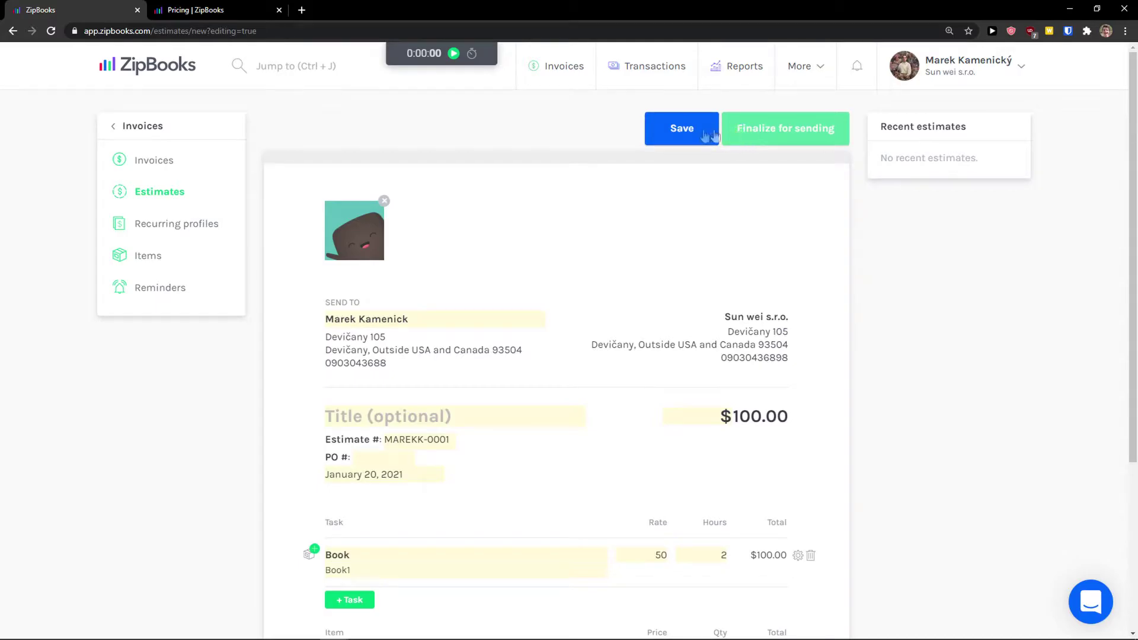
left_click(709, 135)
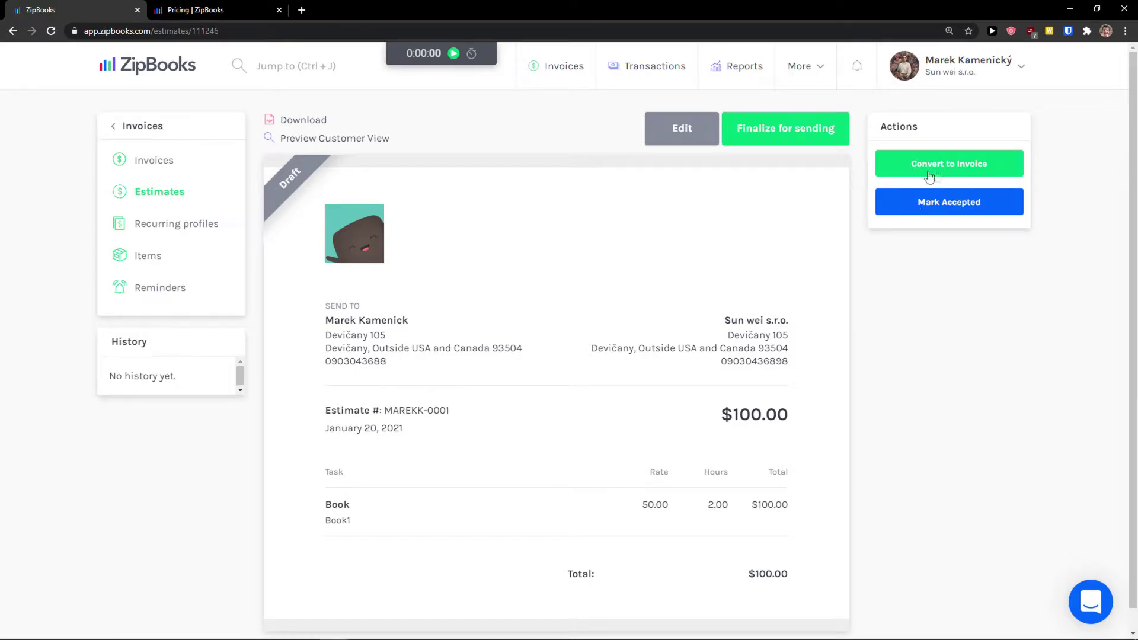
scroll(884, 338, "down", 1)
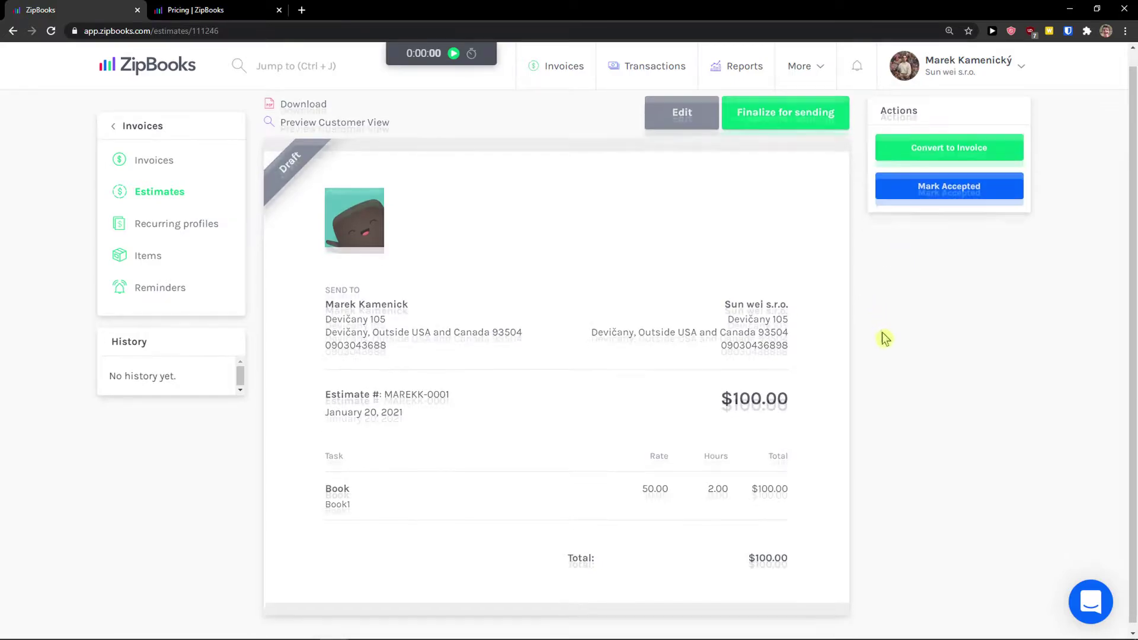
left_click(161, 225)
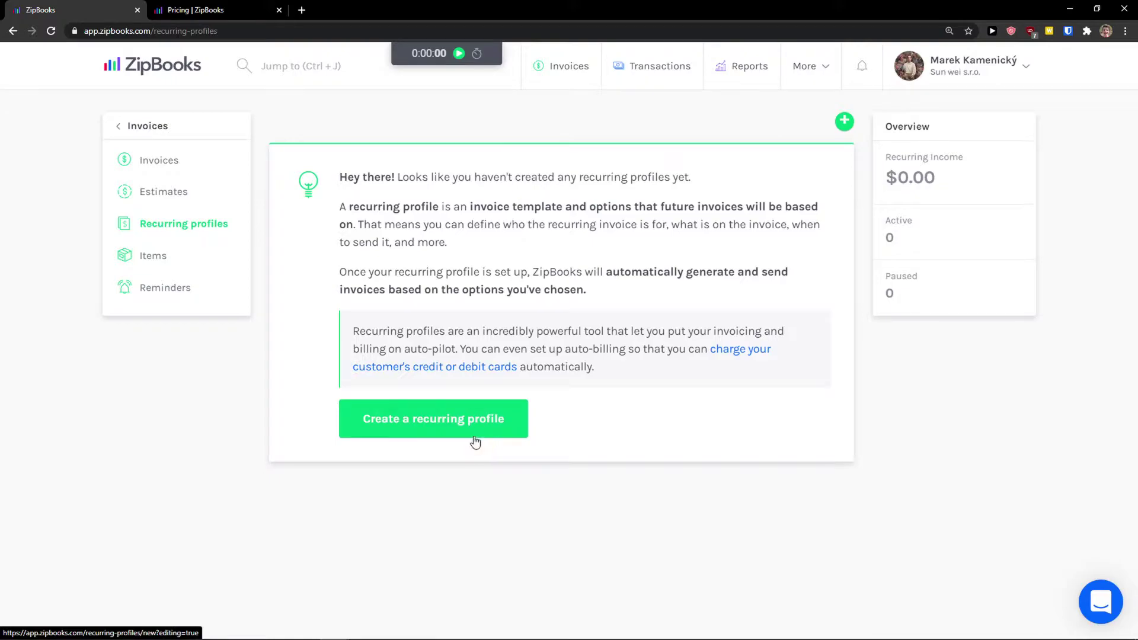
left_click(462, 428)
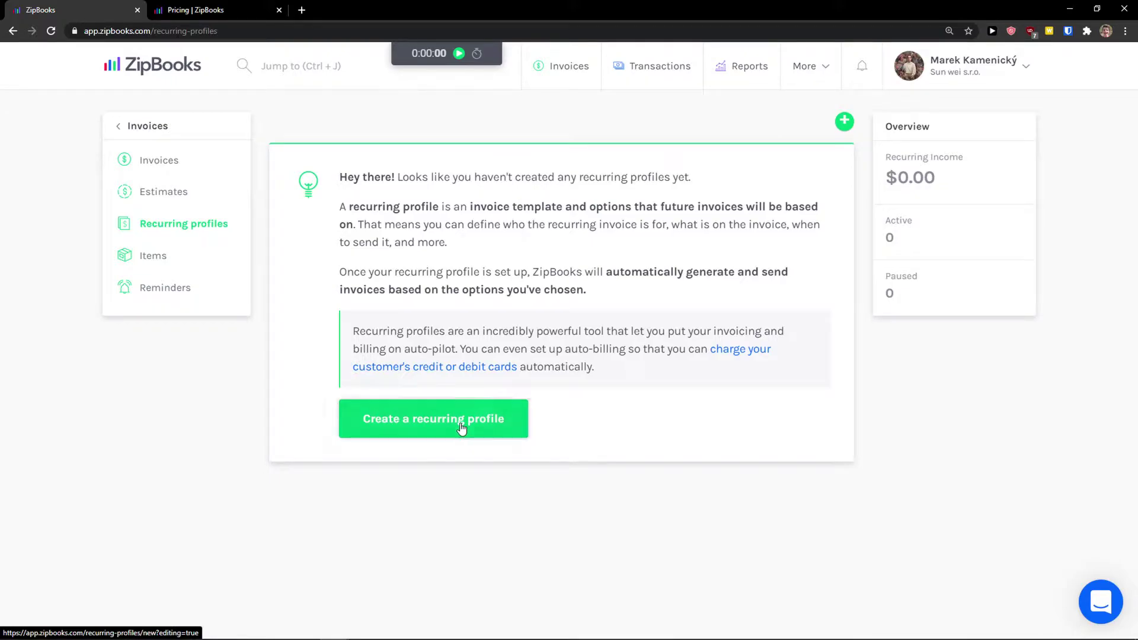
scroll(249, 353, "down", 1)
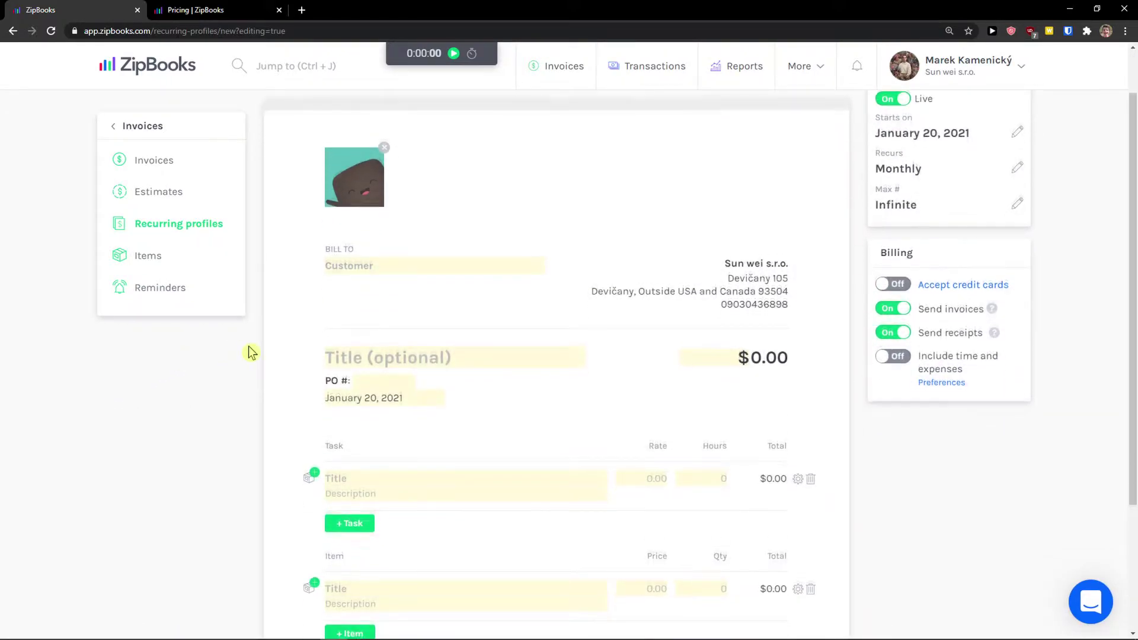
left_click(392, 265)
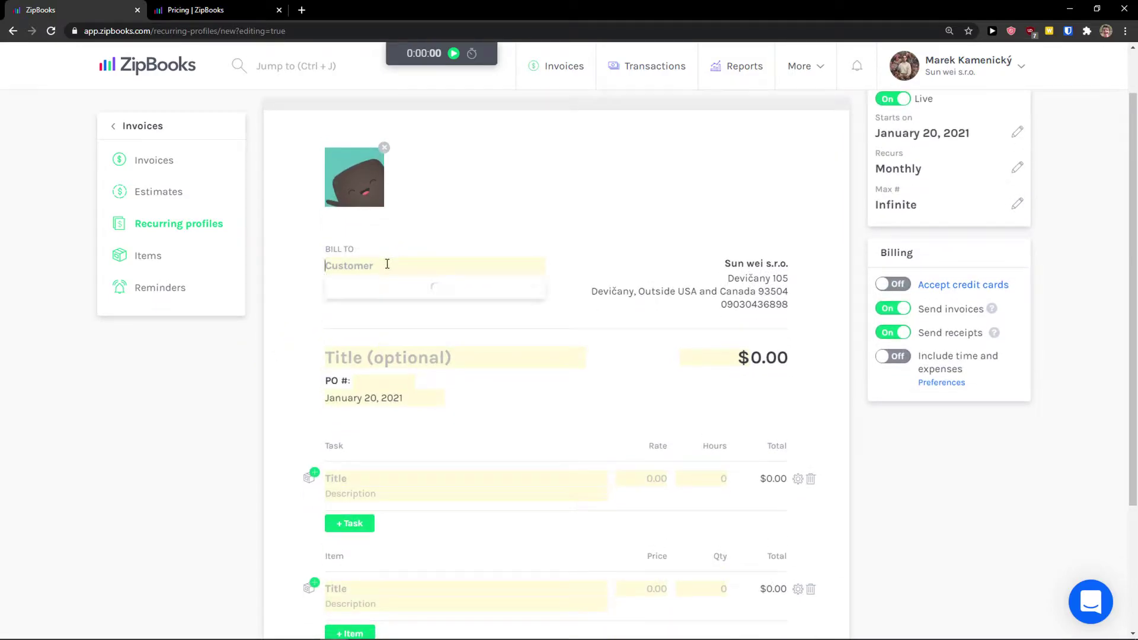
left_click(343, 291)
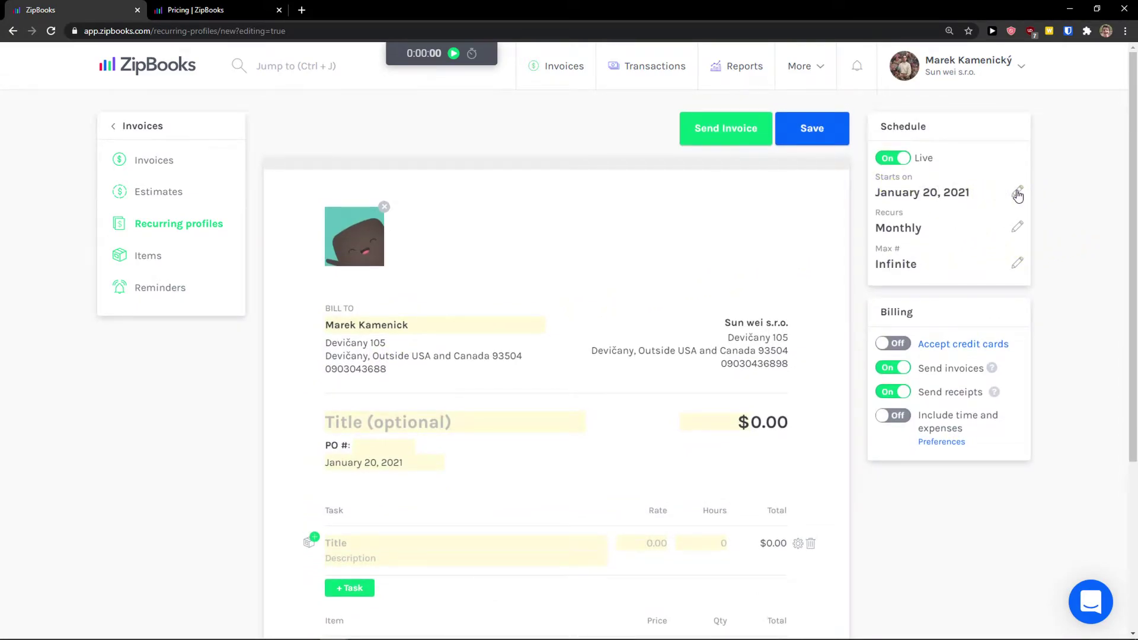
left_click(1018, 227)
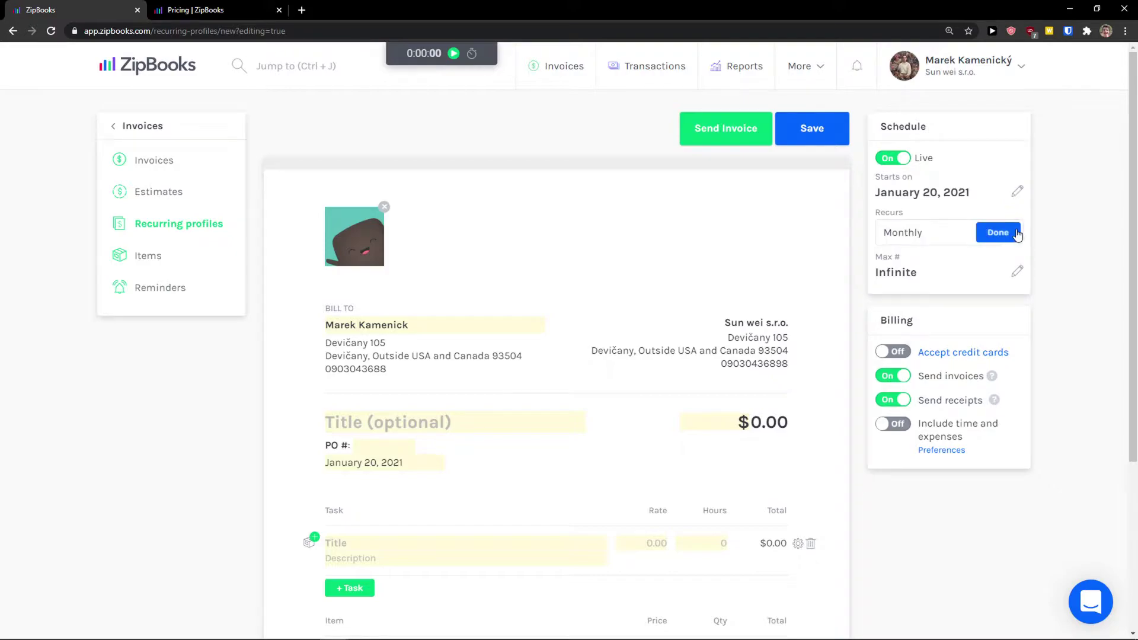
left_click(1018, 274)
left_click(998, 275)
left_click(998, 232)
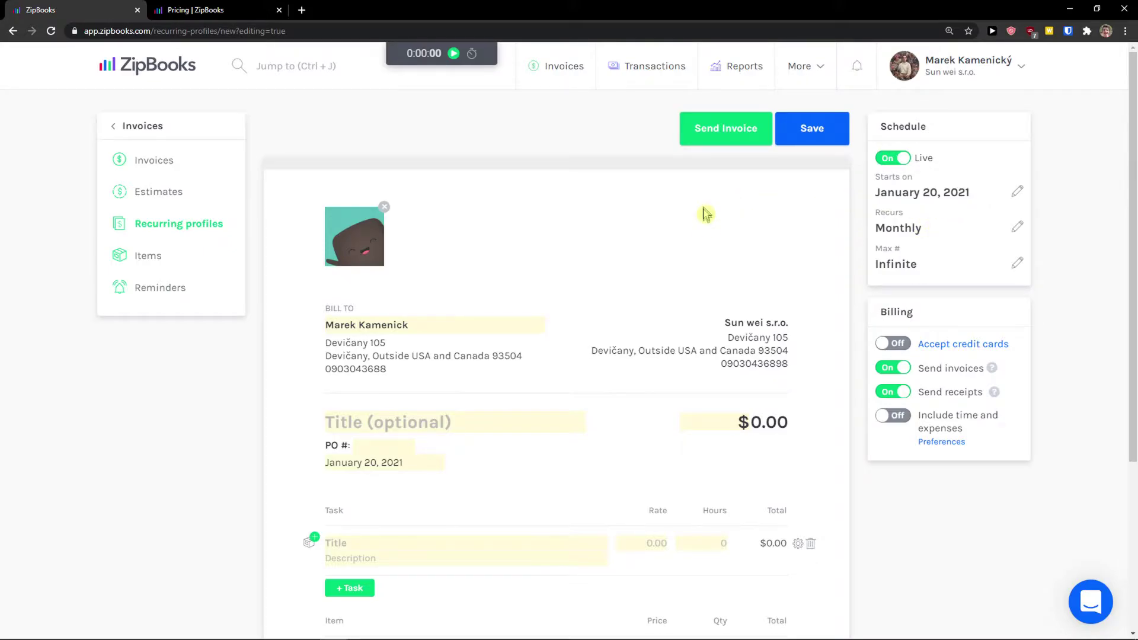
scroll(709, 223, "down", 2)
scroll(711, 224, "up", 2)
left_click(169, 292)
Discard the unsaved recurring profile and begin a new reminder
left_click(522, 175)
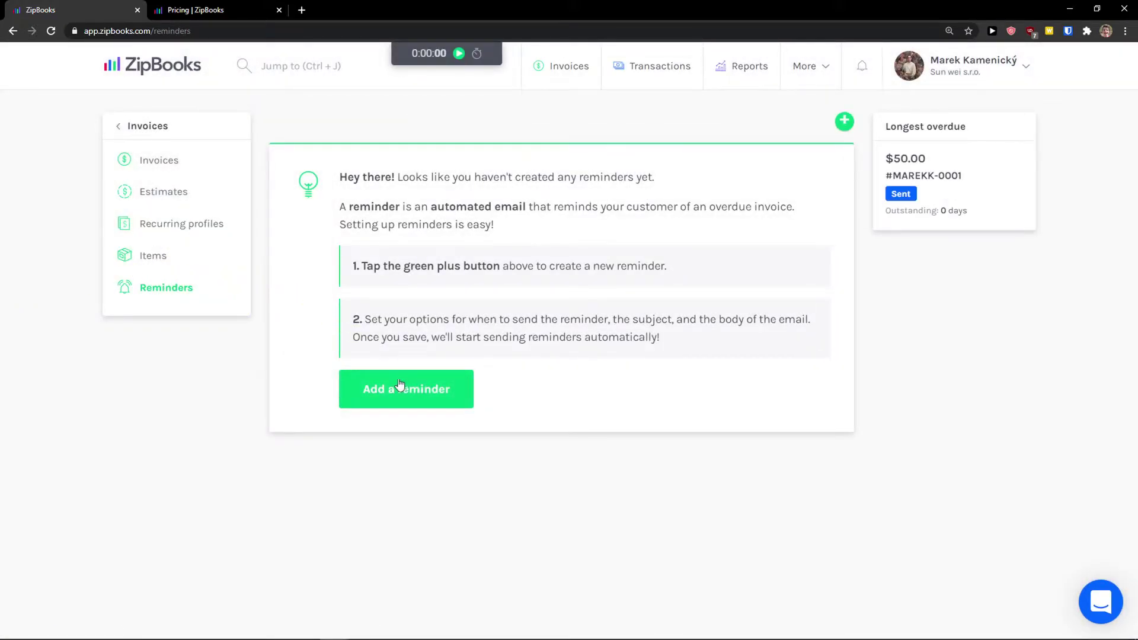
left_click(392, 400)
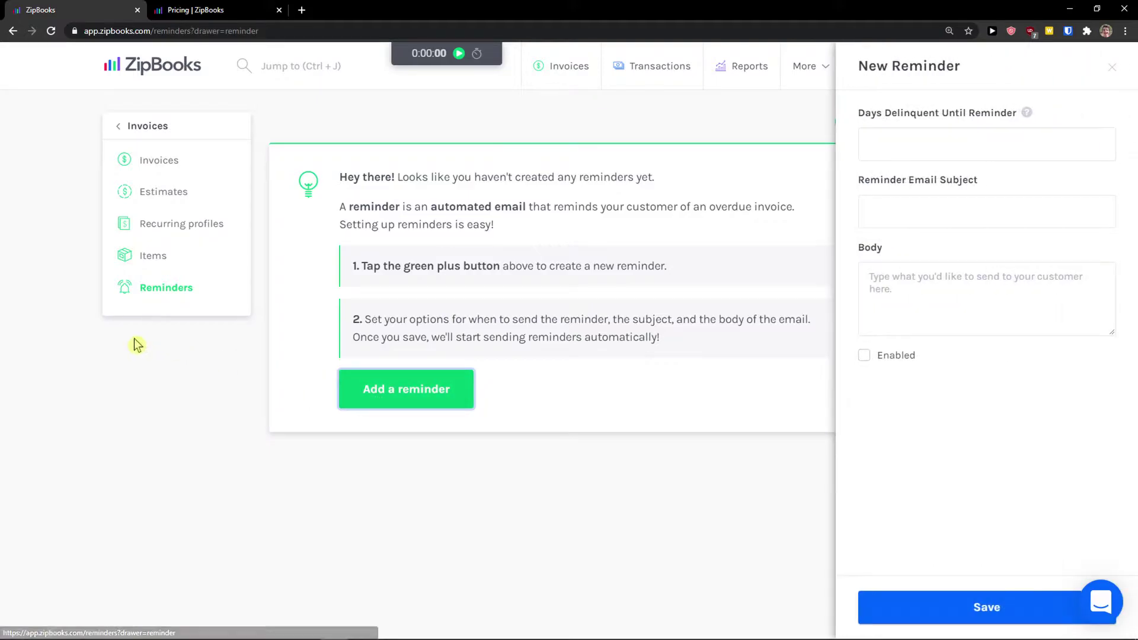
left_click(926, 138)
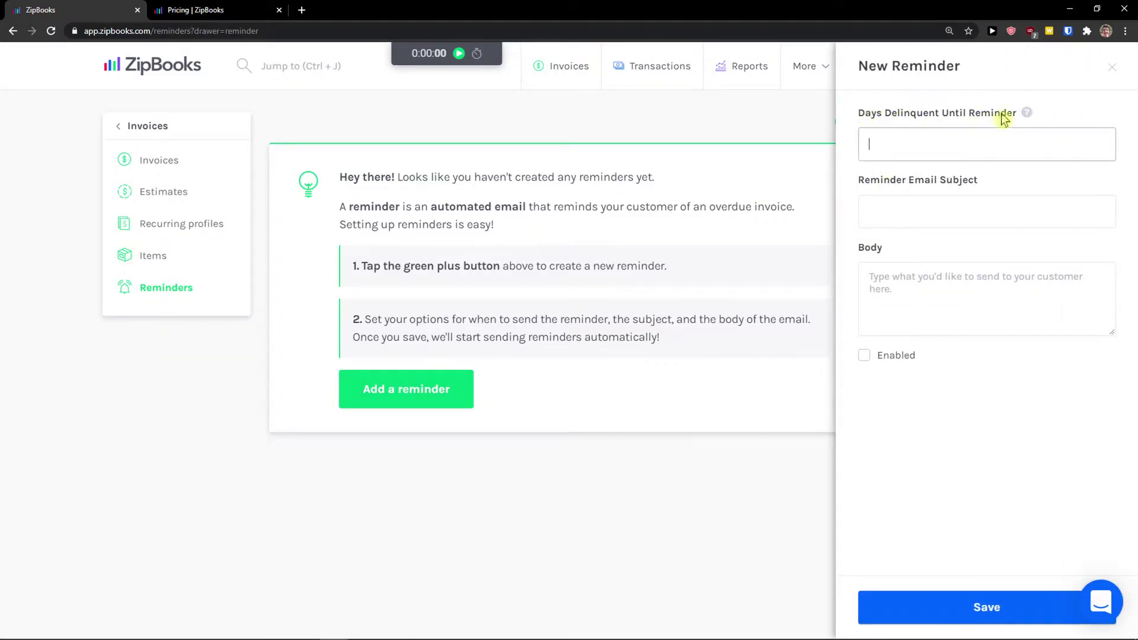
left_click(879, 211)
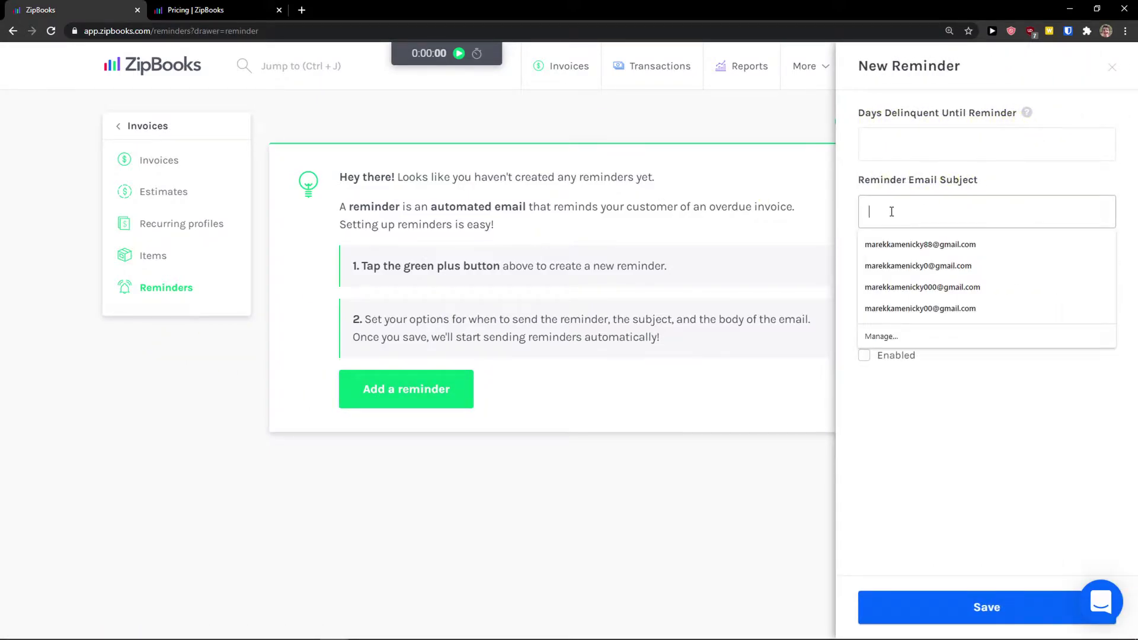
left_click(852, 226)
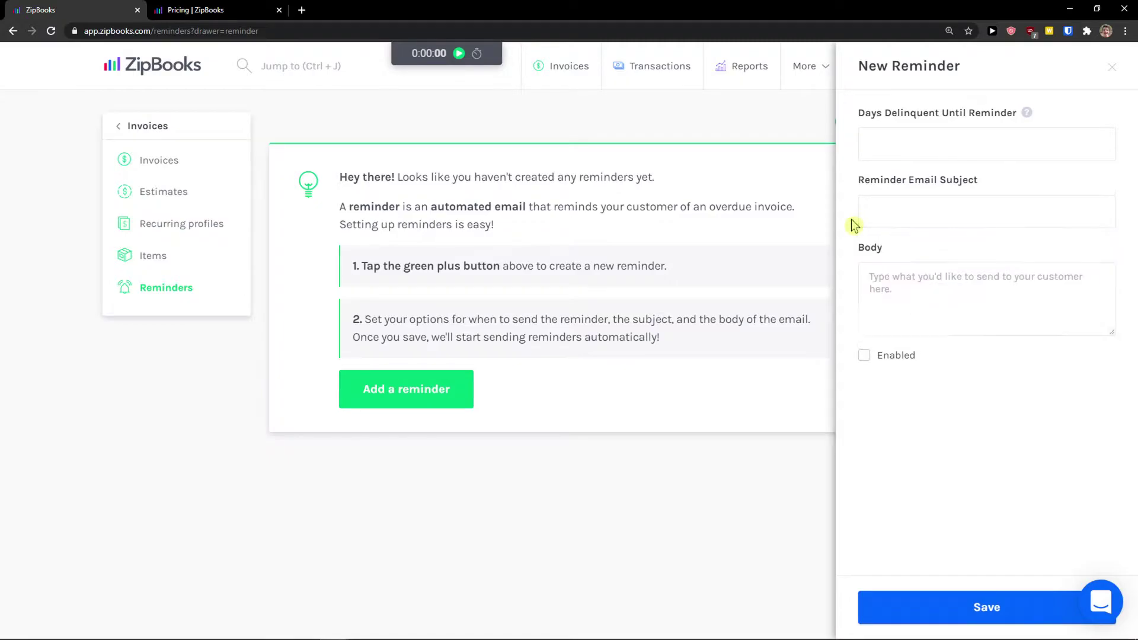
left_click(902, 280)
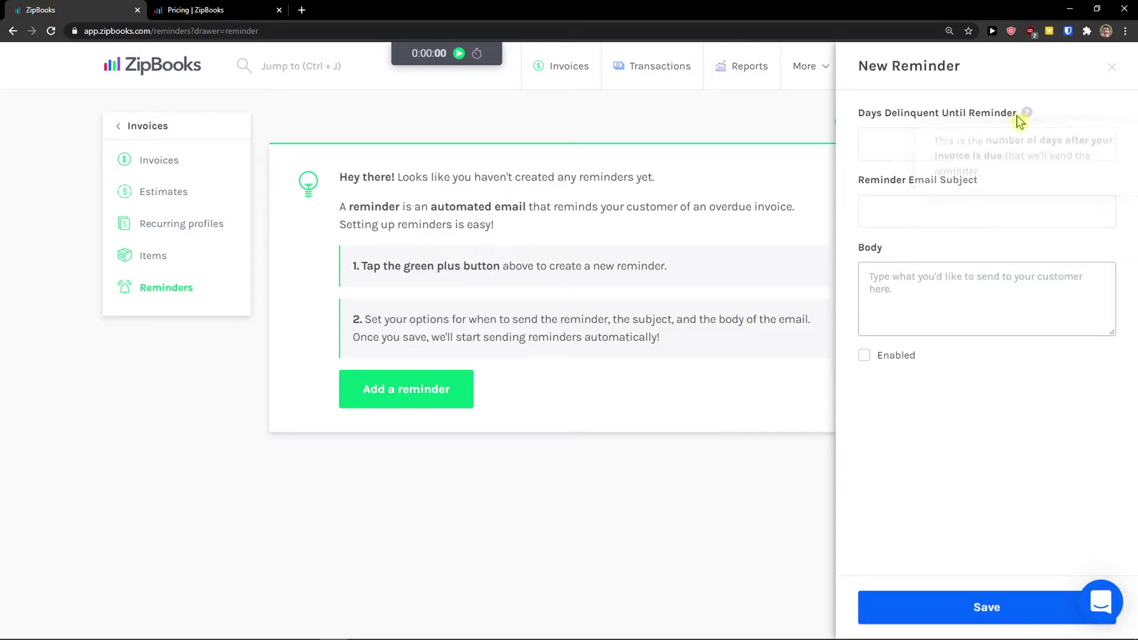
Save an enabled reminder 5 days overdue with a saved subject and body "Pay it!"
left_click(973, 138)
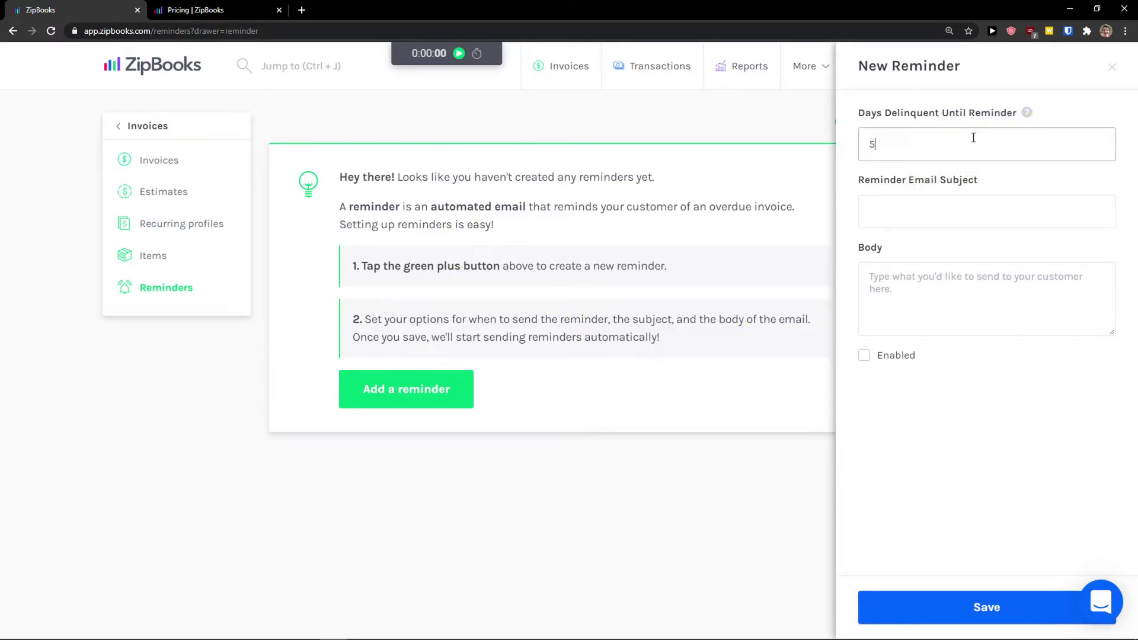
left_click(907, 213)
left_click(909, 267)
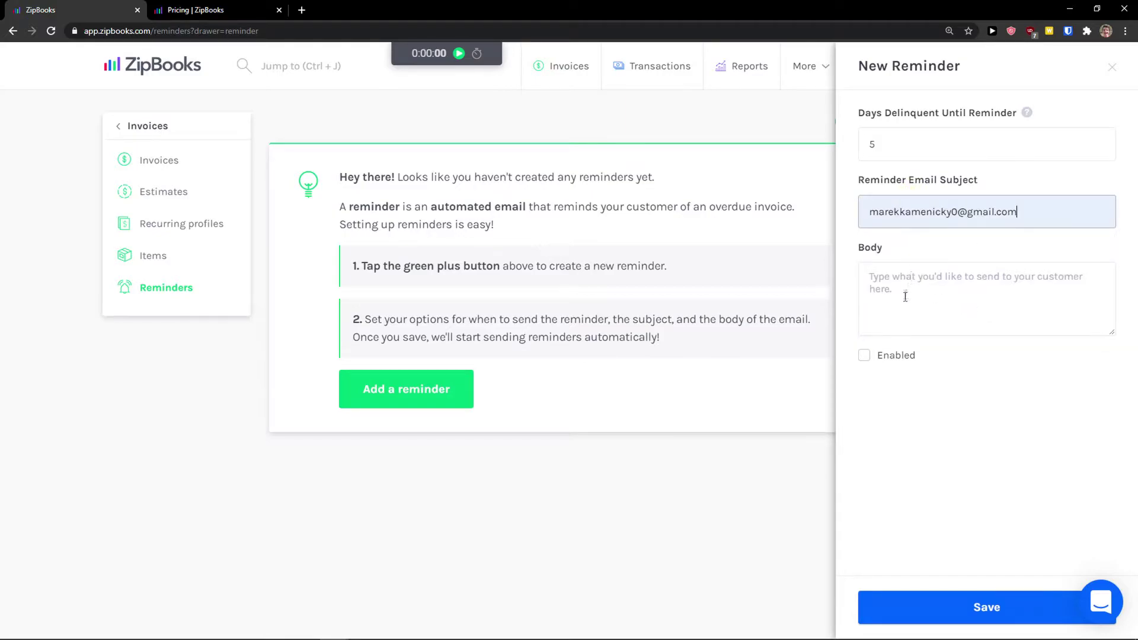
left_click(904, 301)
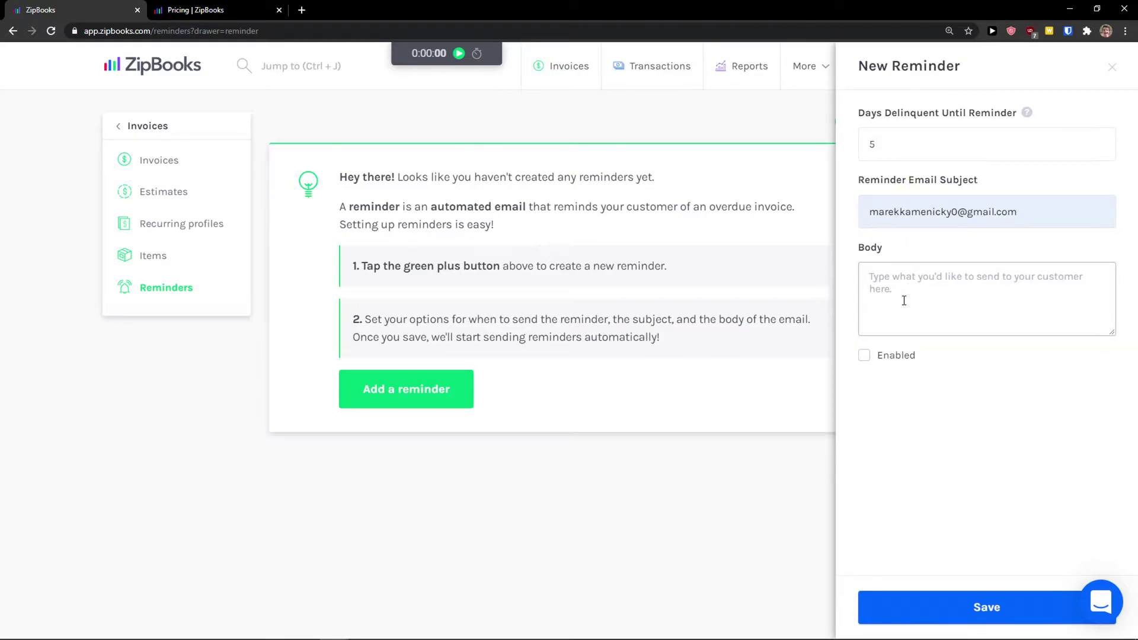
type("Pay it!")
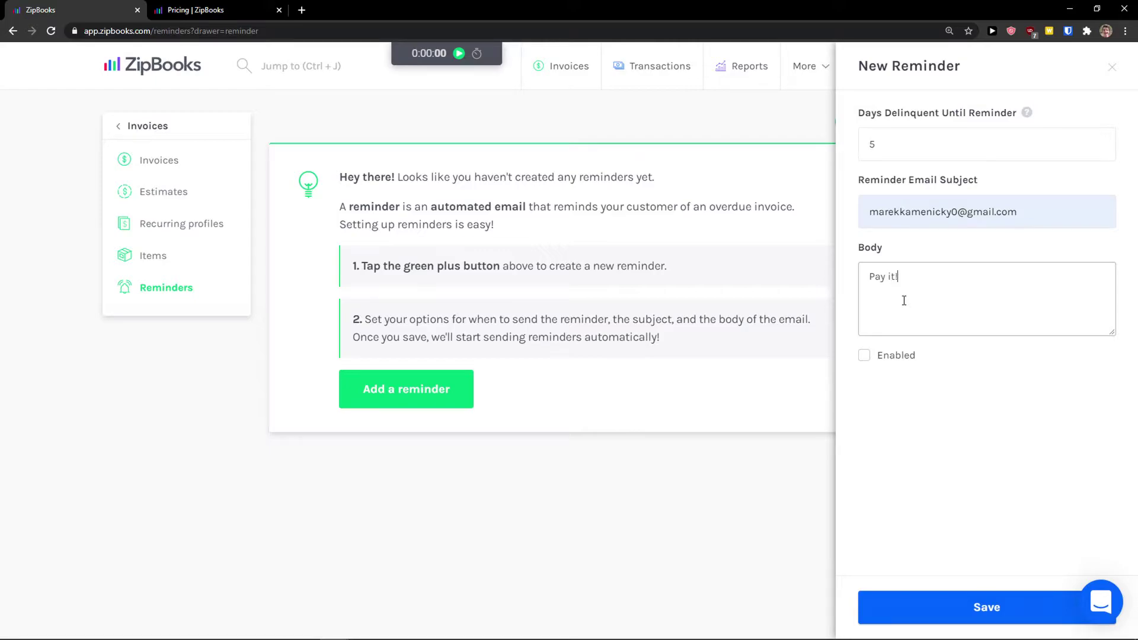
left_click(863, 355)
left_click(940, 606)
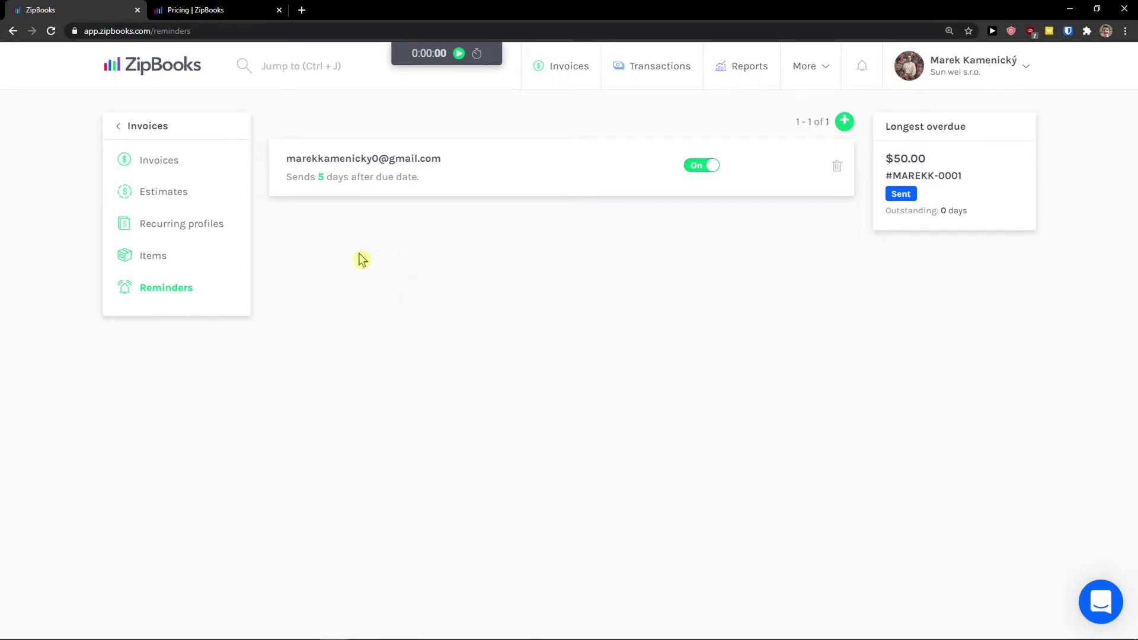
Open Transactions and browse the Reconciliation, Categories and Tags pages
mouse_move(816, 76)
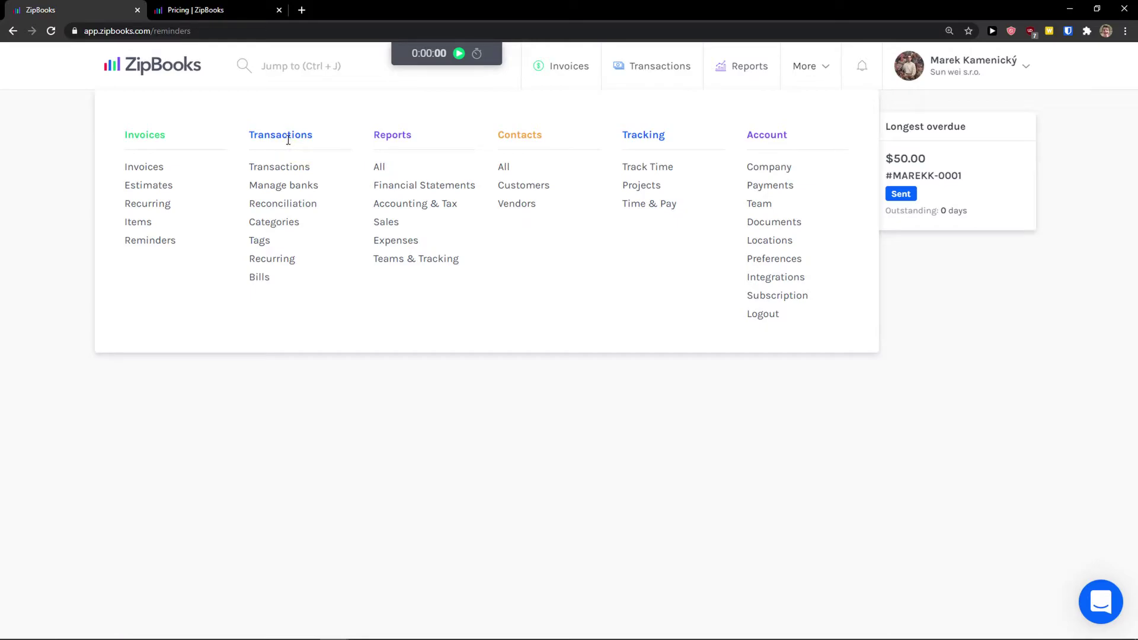
left_click(274, 172)
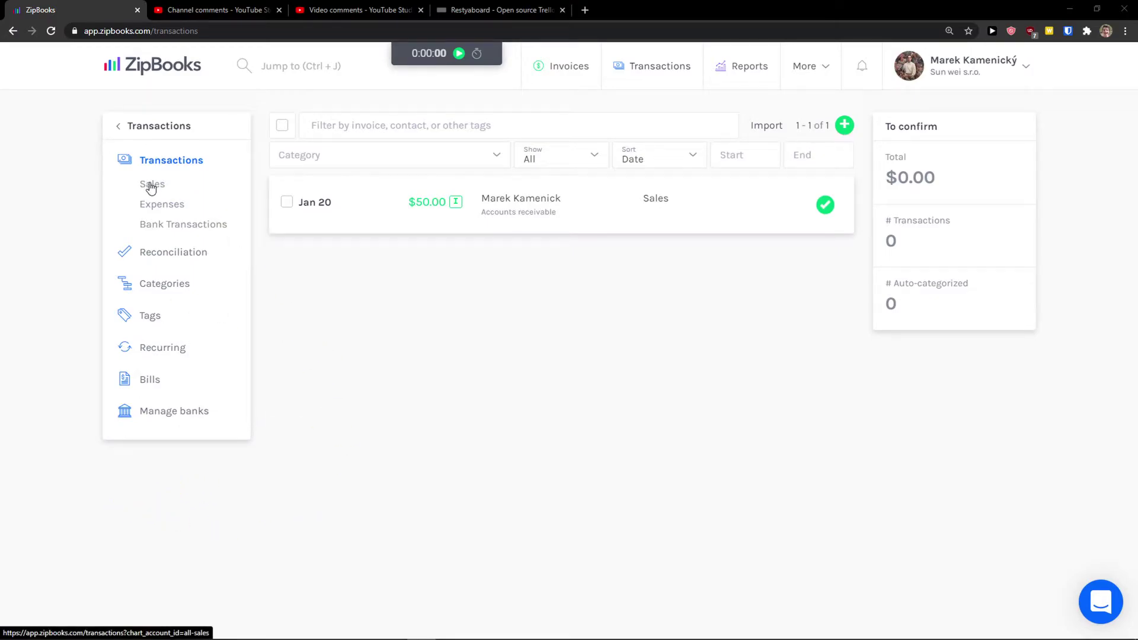
left_click(150, 260)
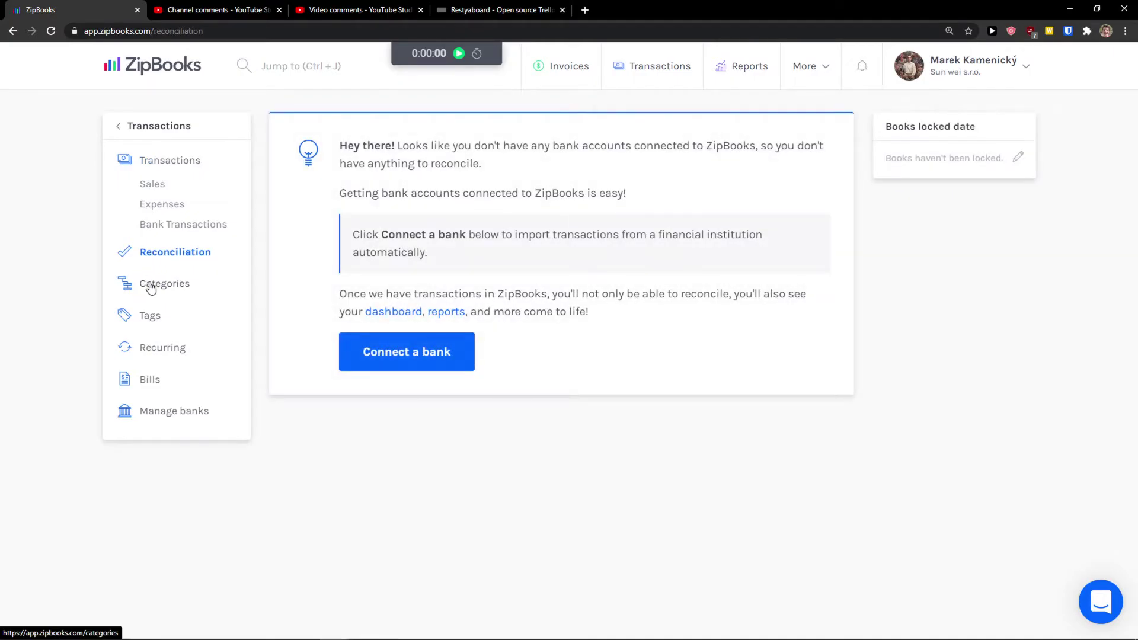
left_click(151, 288)
scroll(374, 354, "down", 3)
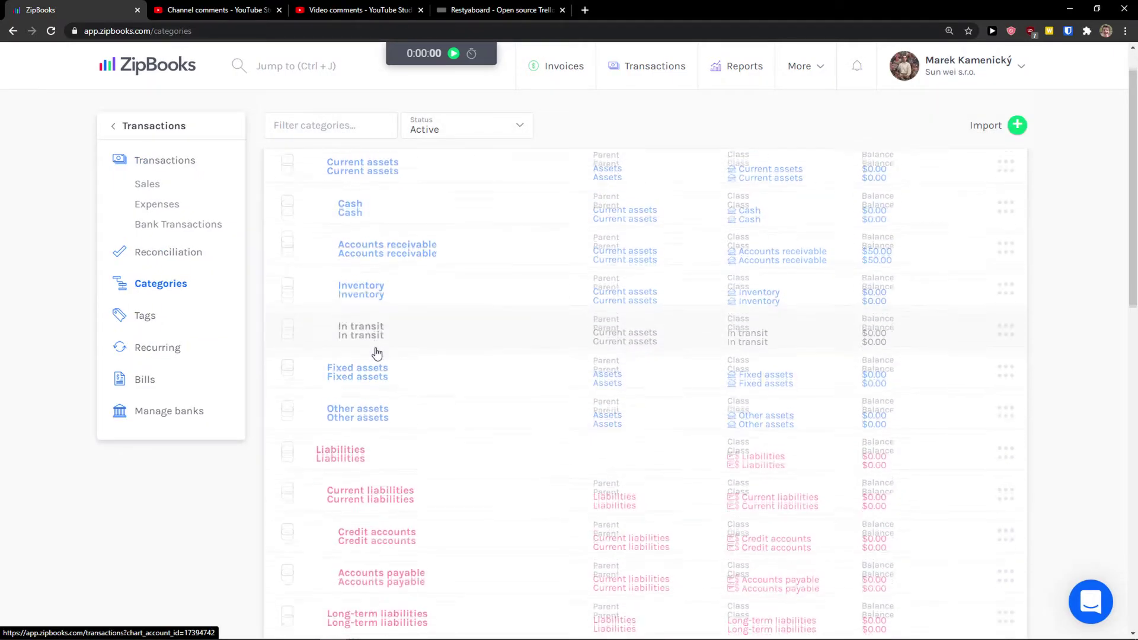
scroll(376, 361, "up", 3)
left_click(145, 317)
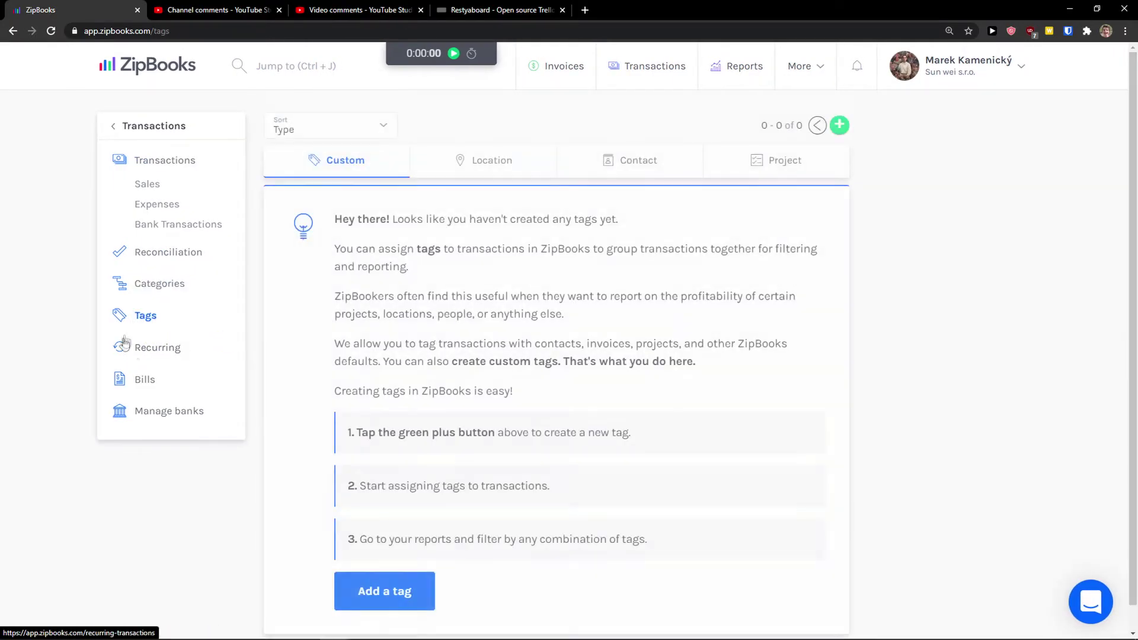
Browse Recurring, Bills and Manage banks, then return to the enlarged Transactions list
left_click(172, 358)
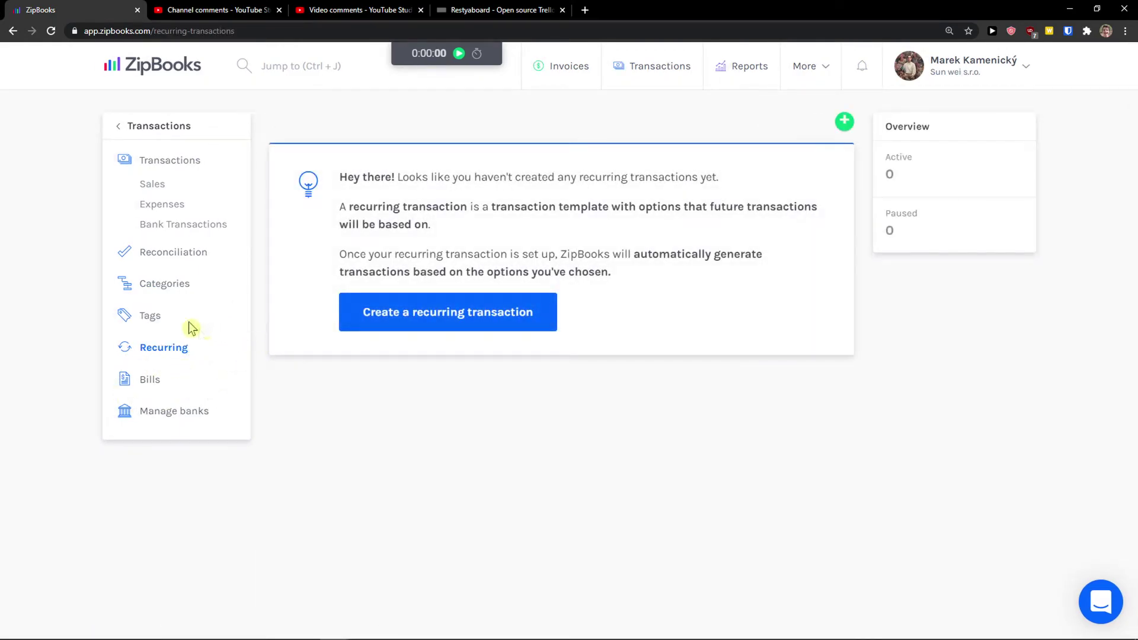
left_click(181, 377)
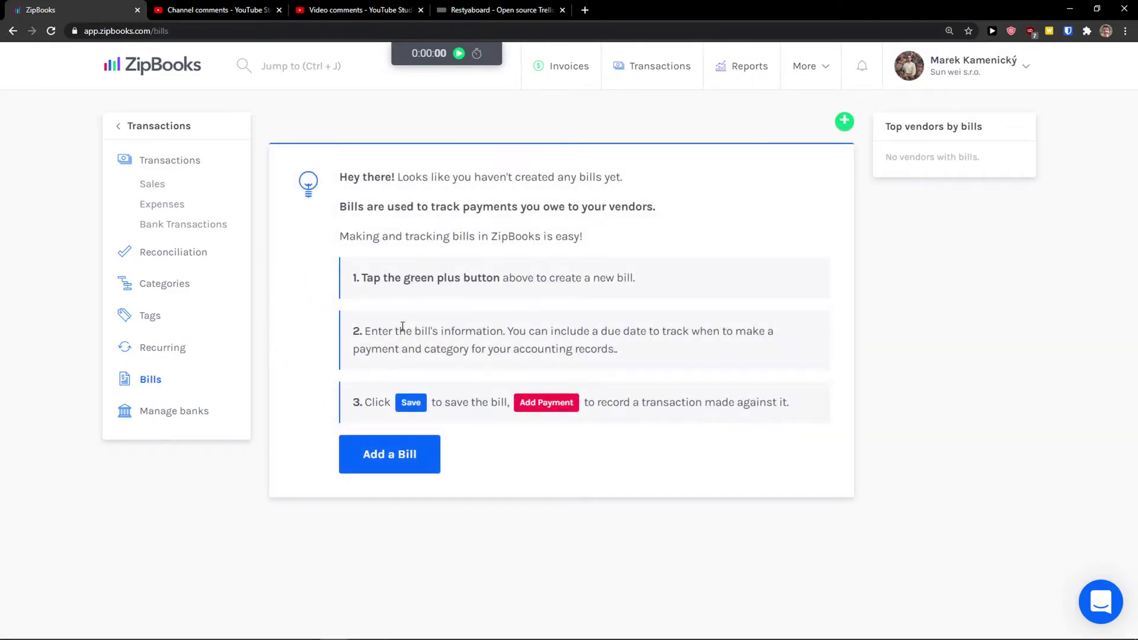
left_click(169, 413)
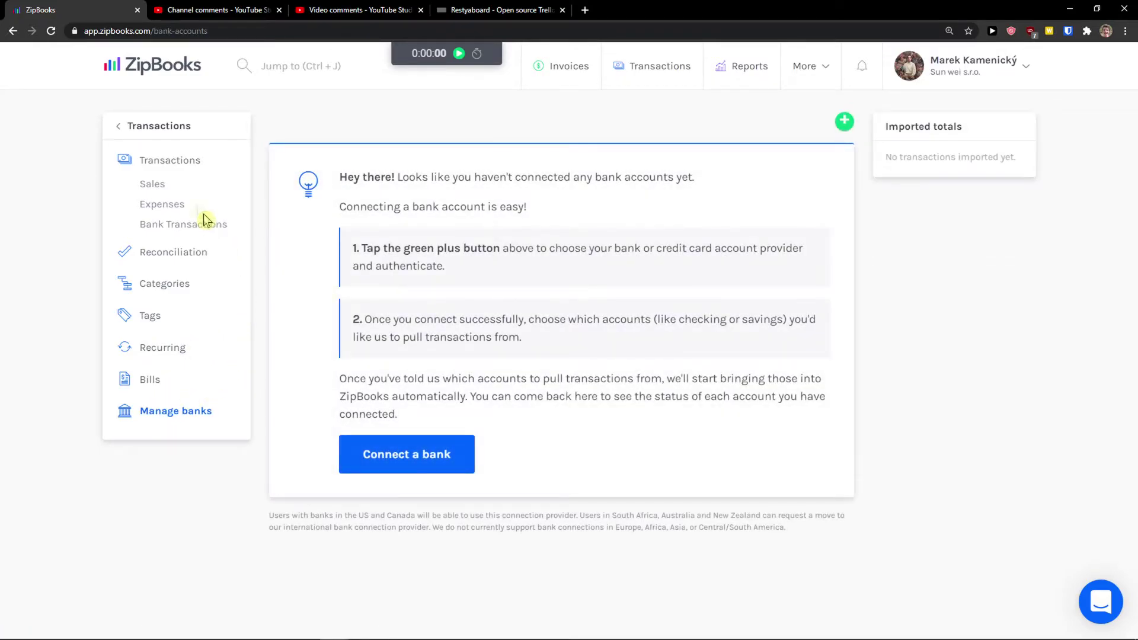
left_click(156, 169)
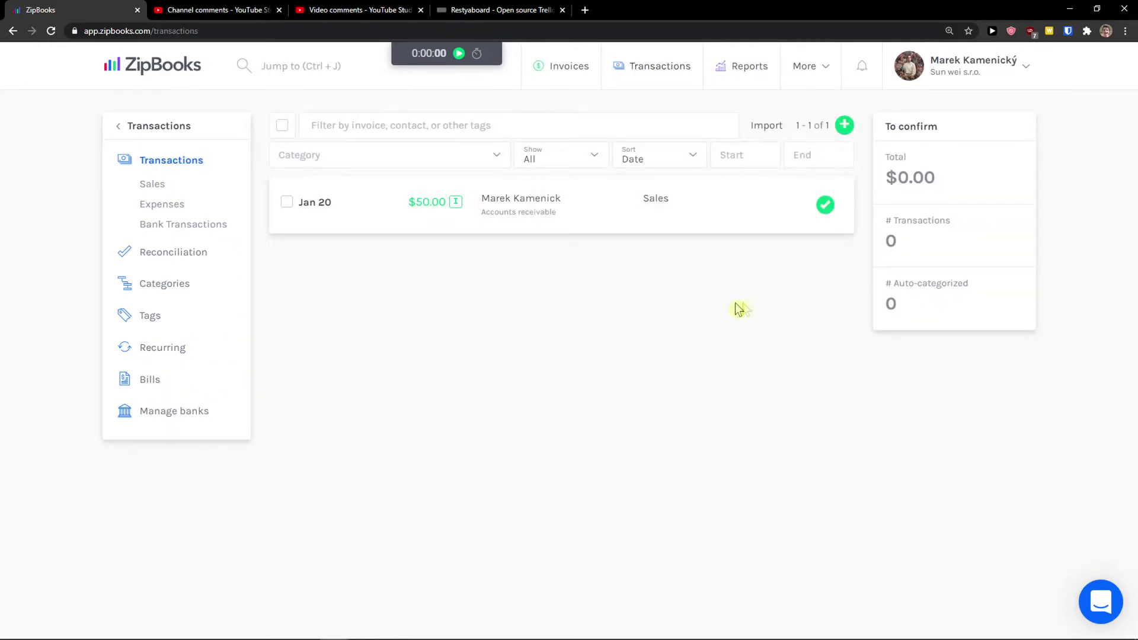
key("ctrl+plus")
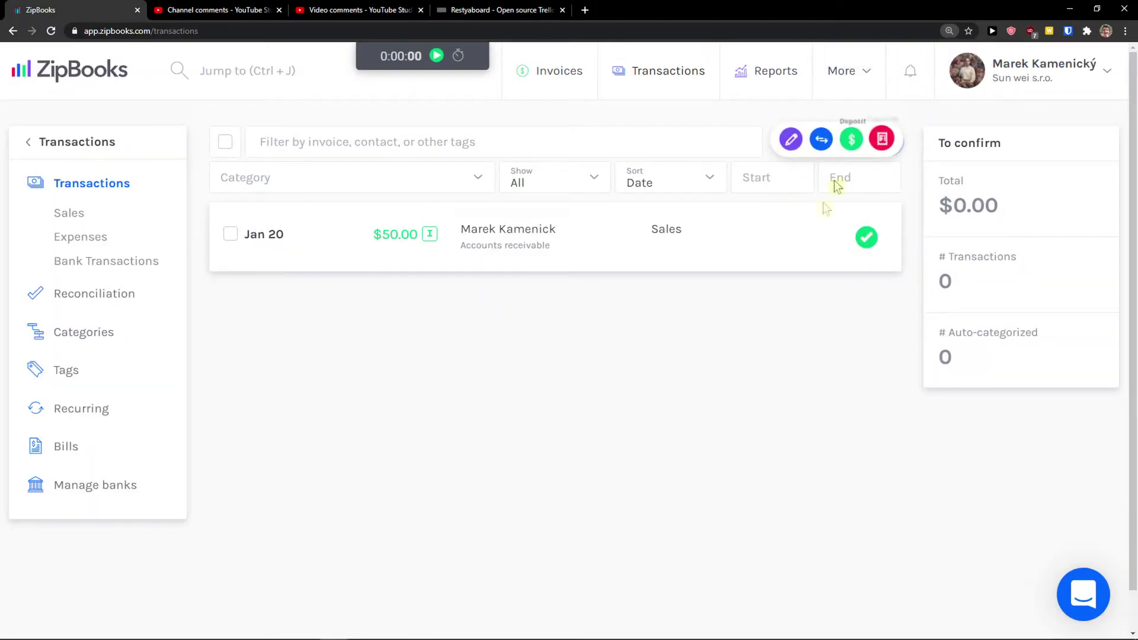
mouse_move(888, 146)
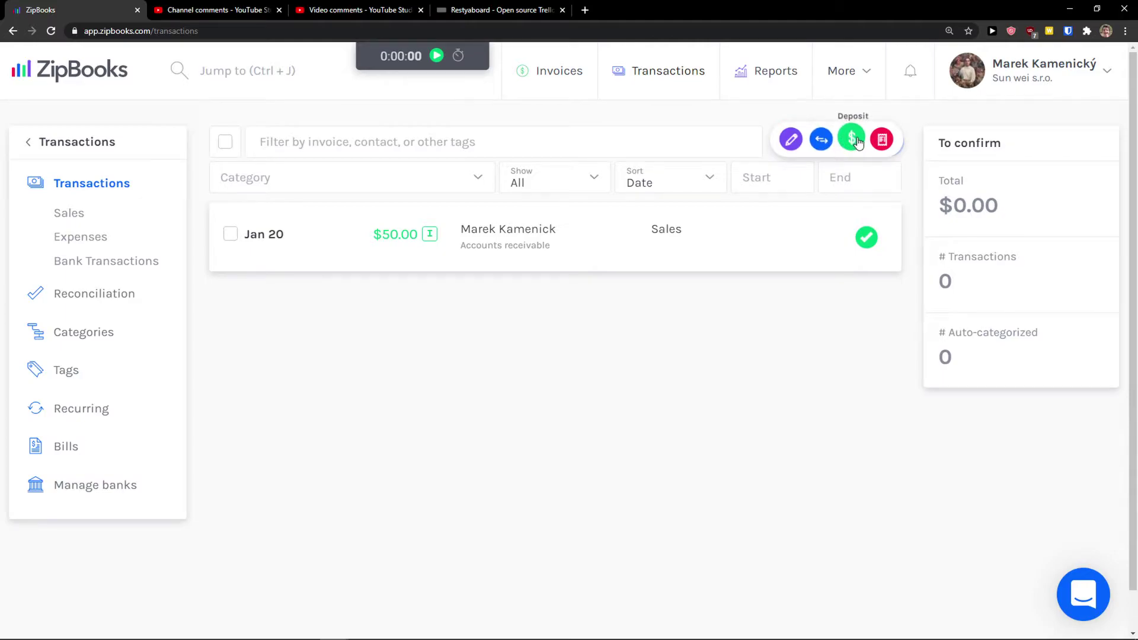
Open a Custom transaction form, browse its categories, and enter 'C' as the name
left_click(792, 145)
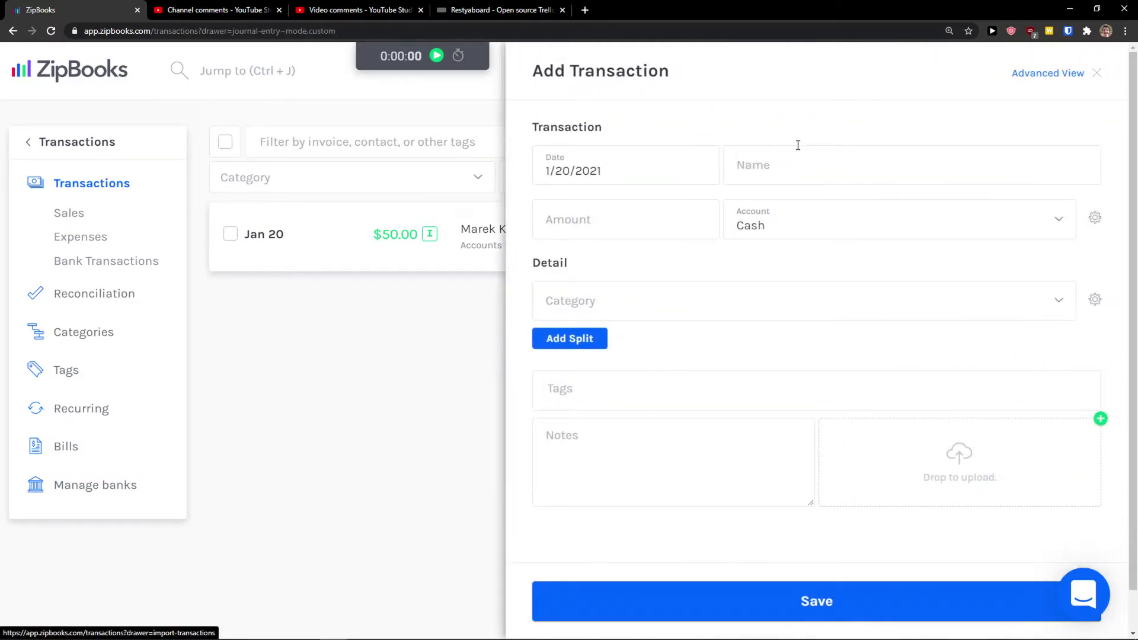
left_click(607, 295)
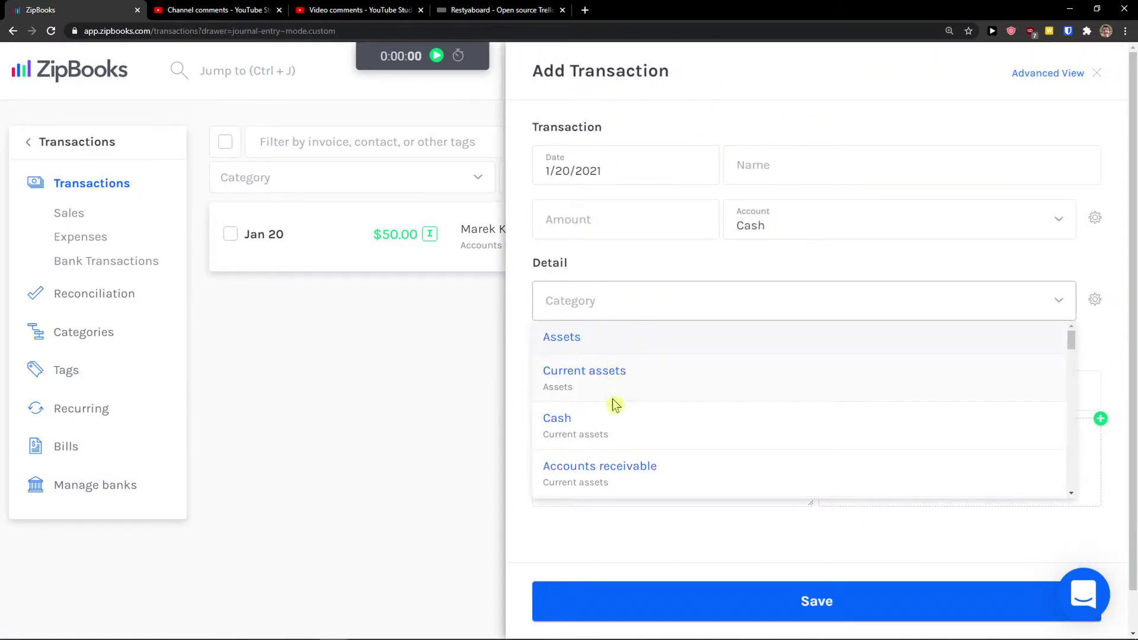
scroll(626, 392, "down", 2)
left_click(525, 369)
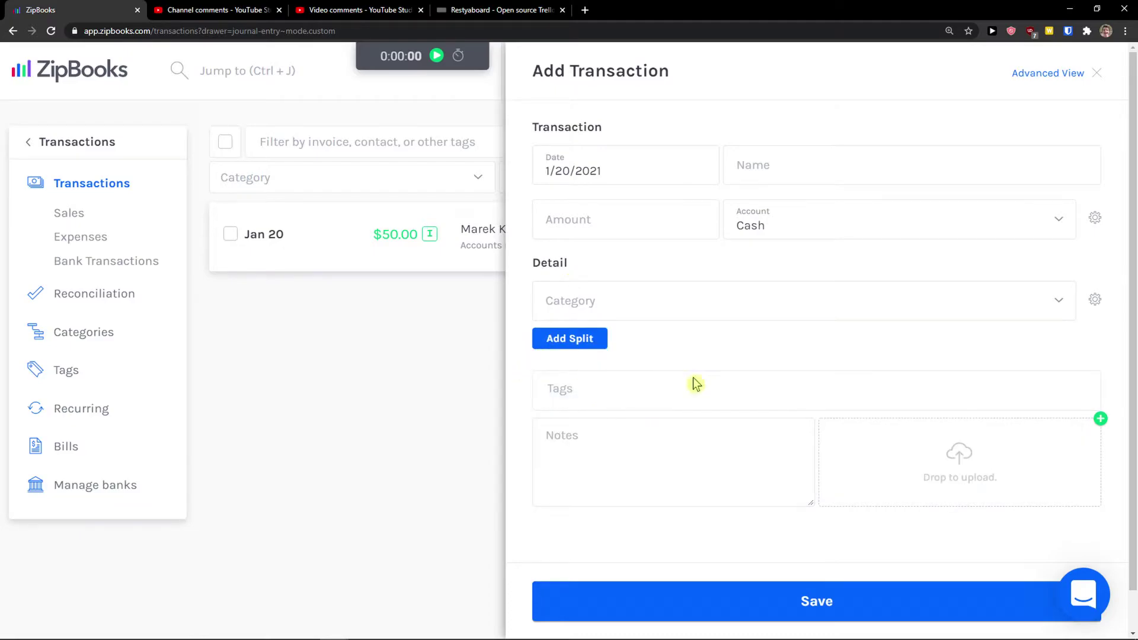
left_click(820, 154)
type("C")
key("BackSpace")
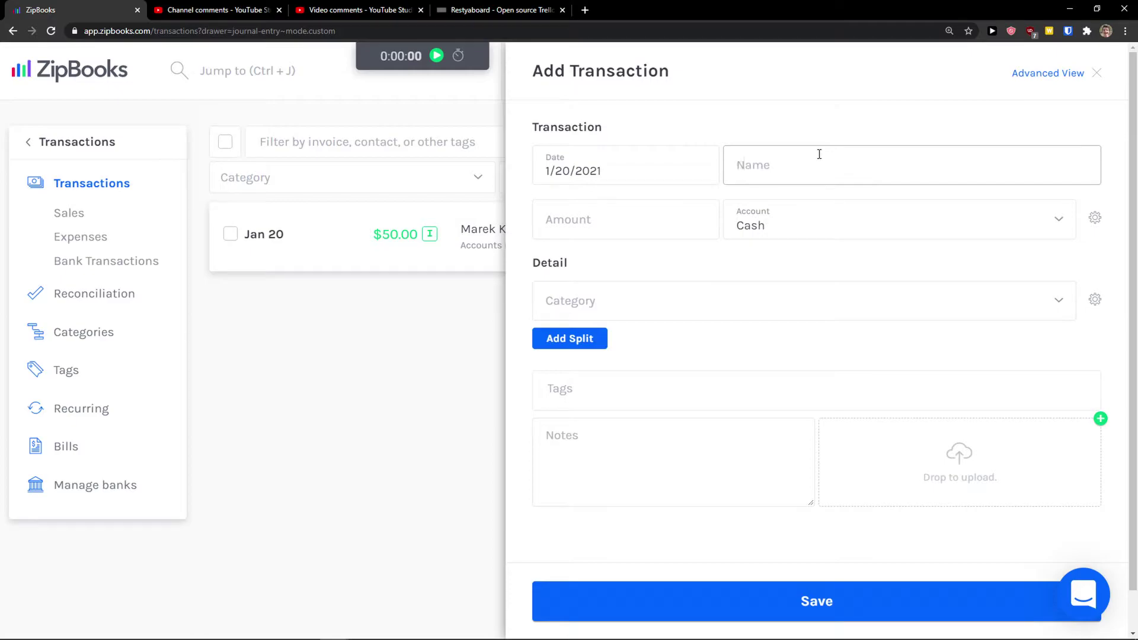
type("Custom transaction")
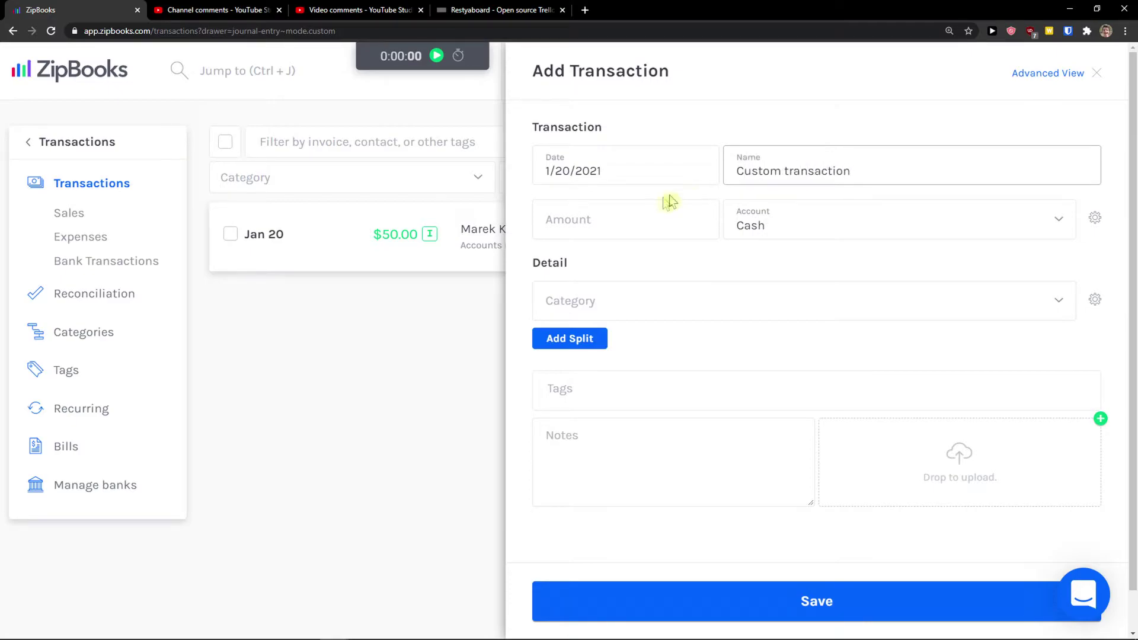
Save the transaction with amount 25 and category Sales
left_click(648, 213)
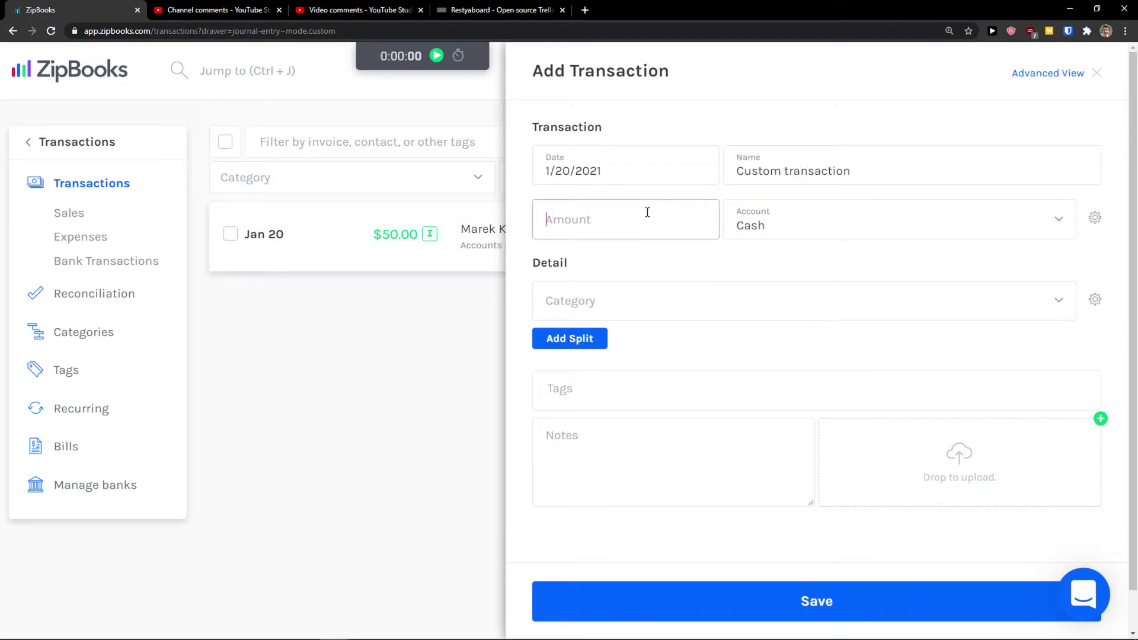
type("5")
left_click(650, 289)
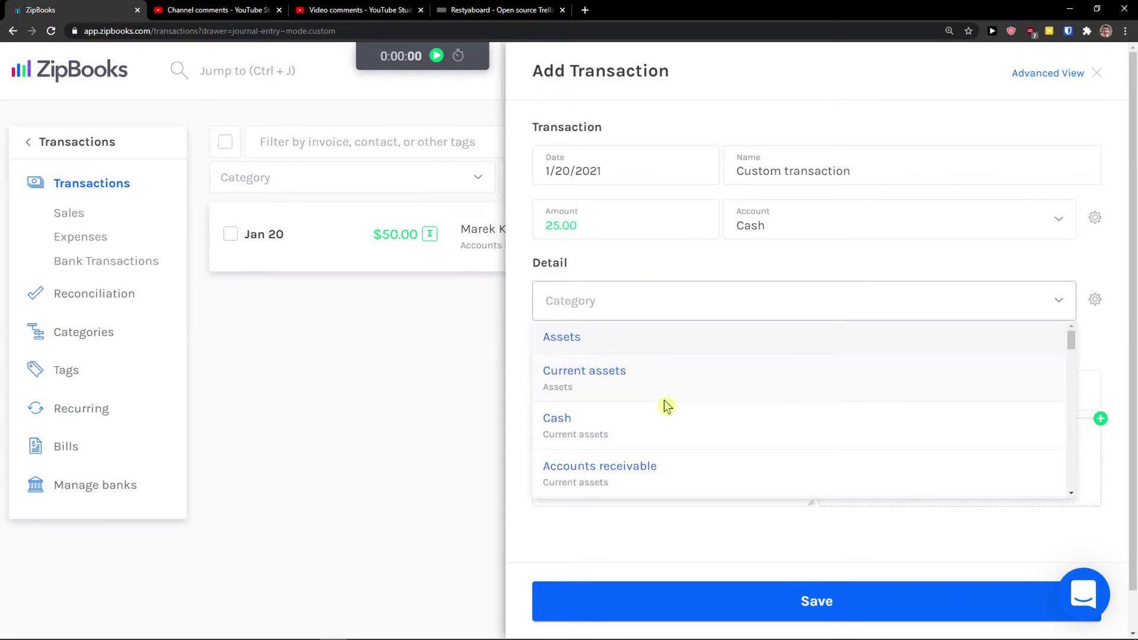
scroll(664, 403, "down", 3)
scroll(658, 413, "down", 4)
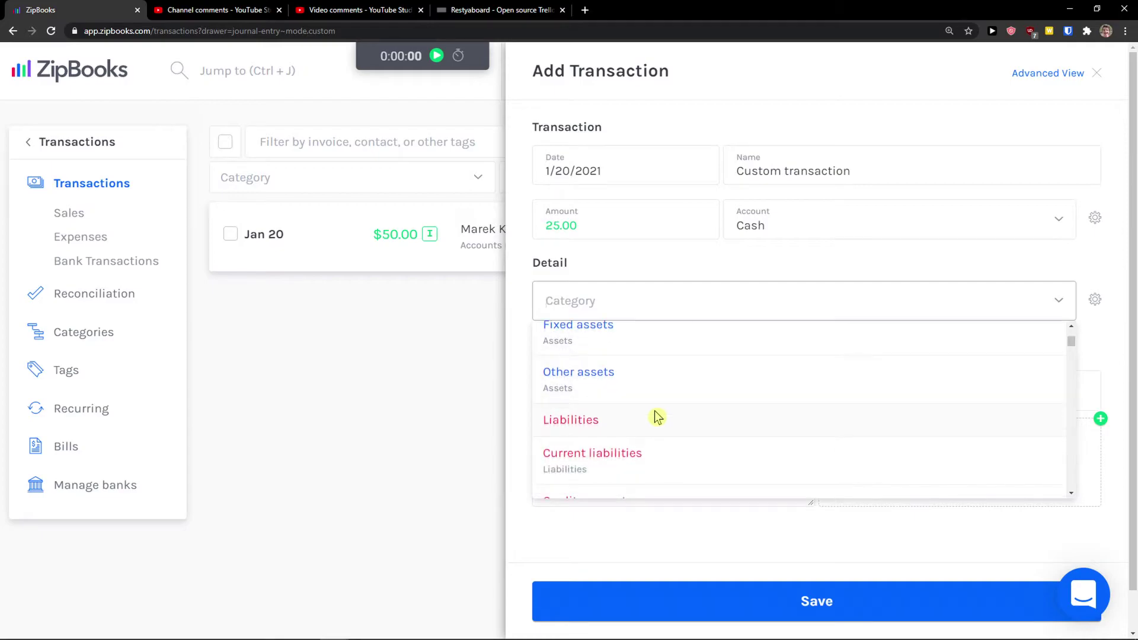
scroll(652, 415, "up", 2)
scroll(646, 419, "up", 1)
scroll(646, 421, "down", 5)
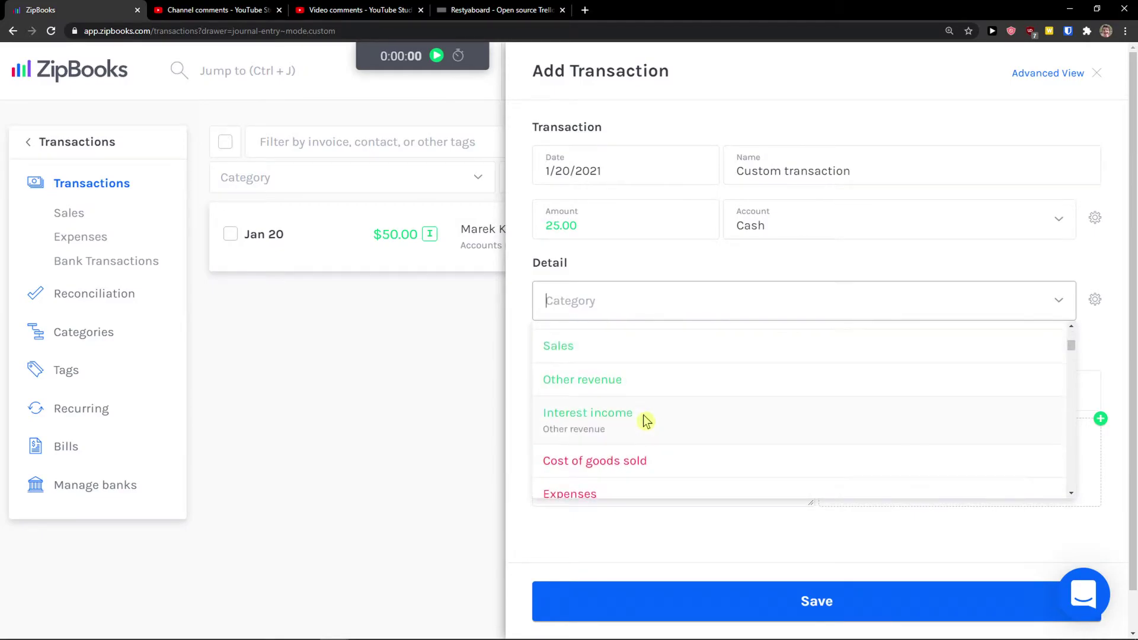
scroll(634, 426, "up", 2)
left_click(630, 420)
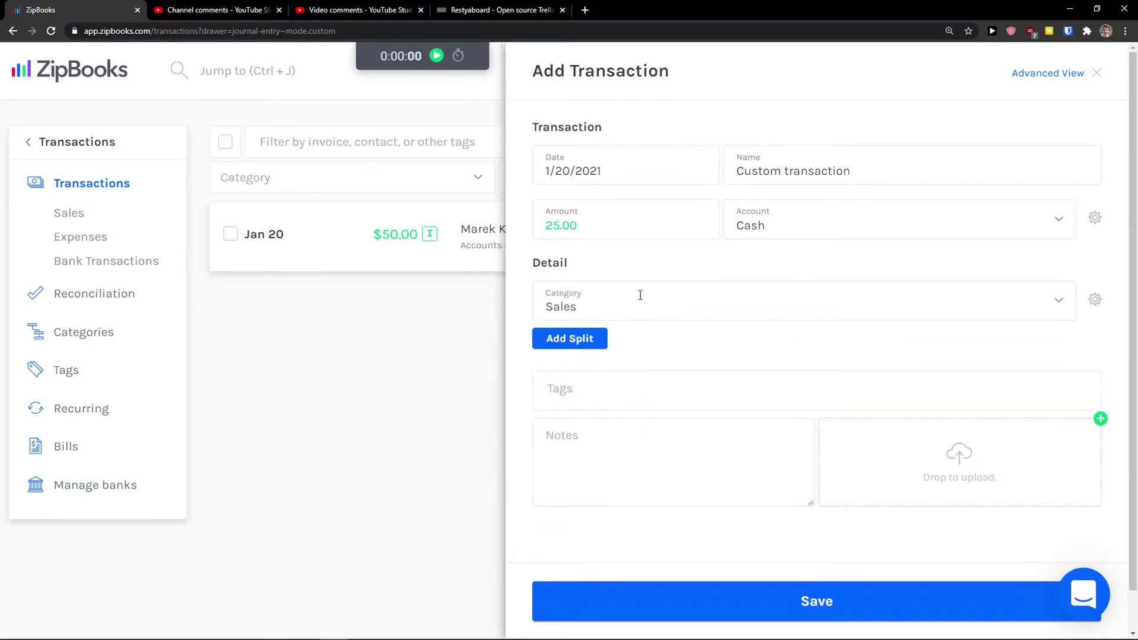
left_click(805, 600)
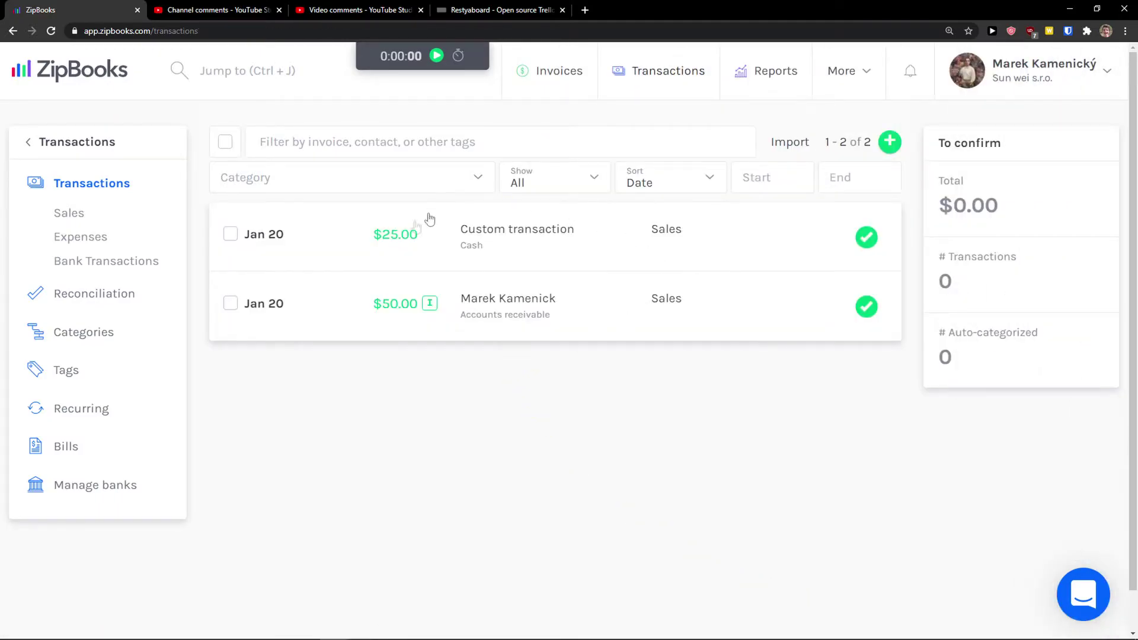
mouse_move(893, 145)
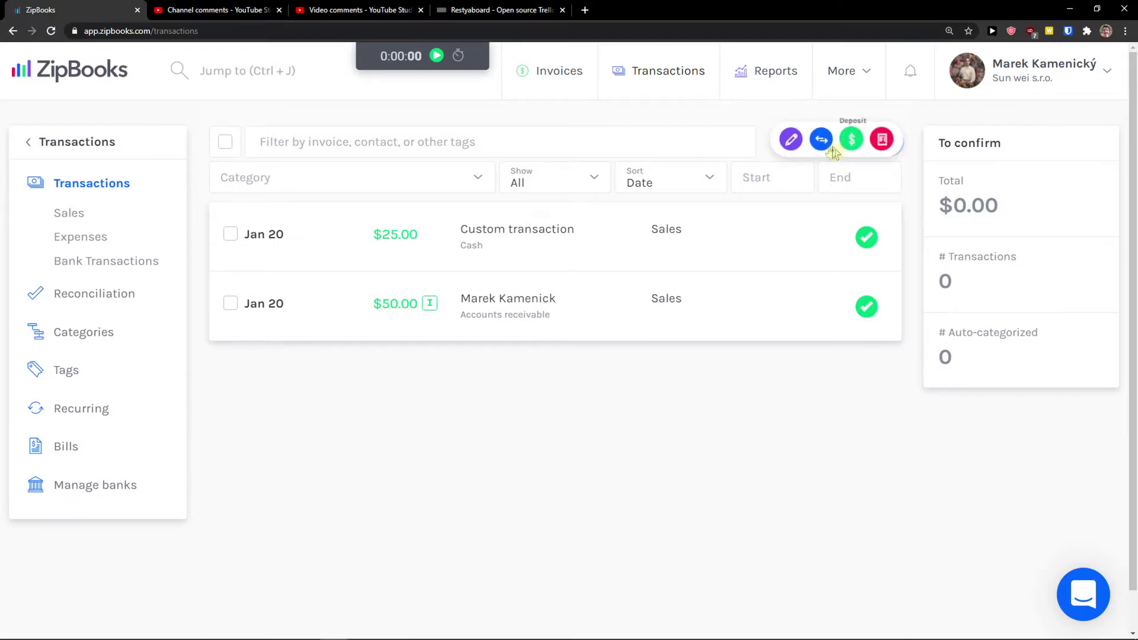
left_click(821, 140)
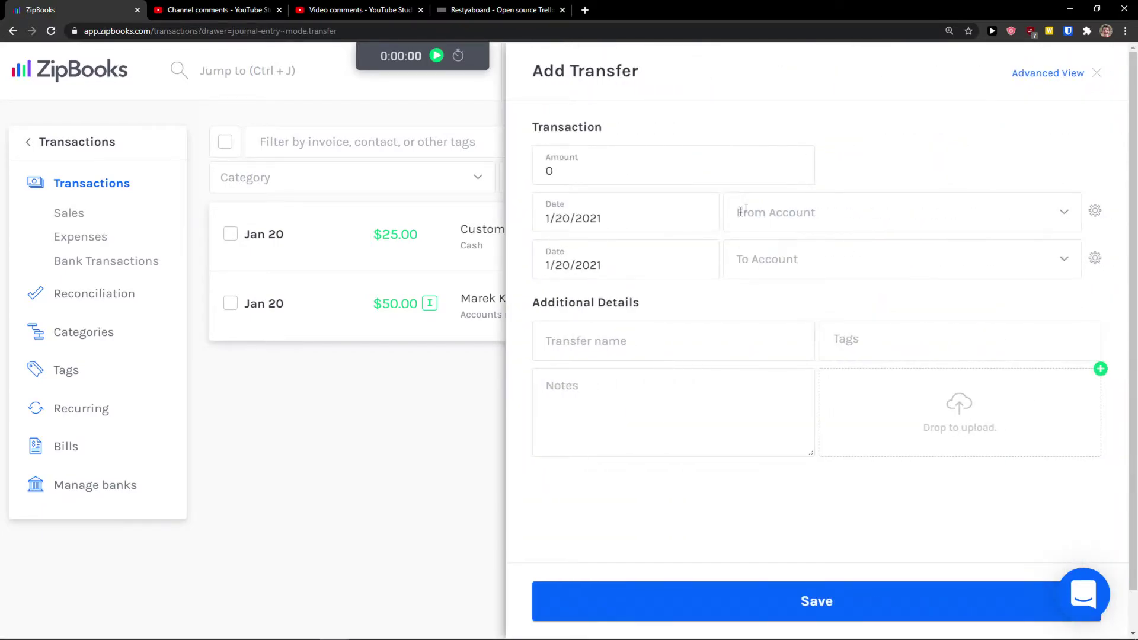
left_click(791, 214)
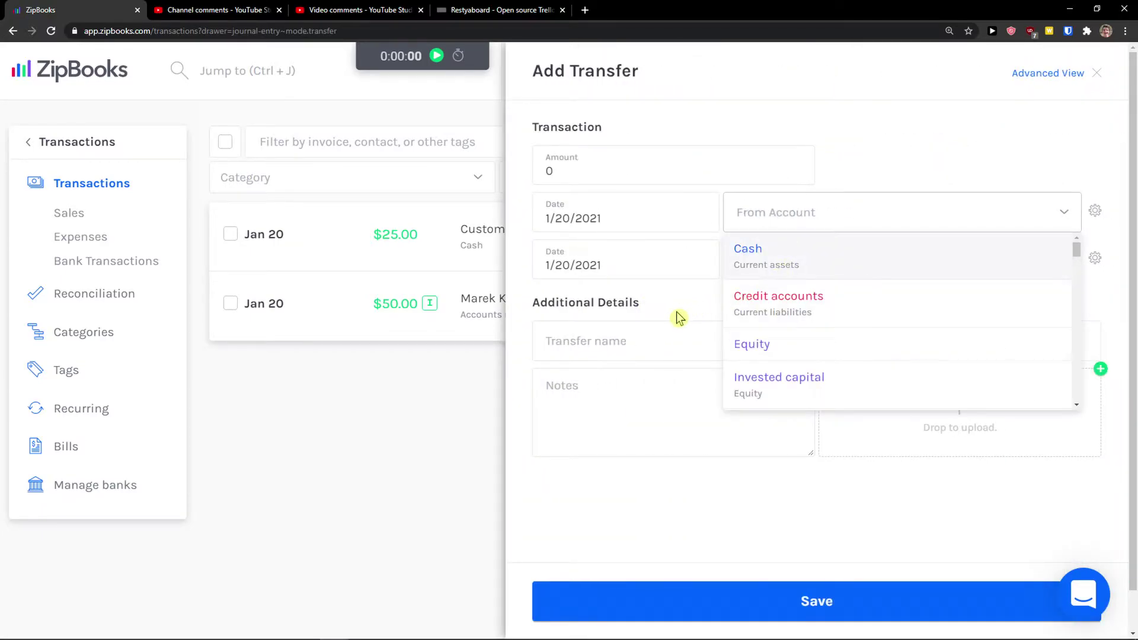
left_click(764, 259)
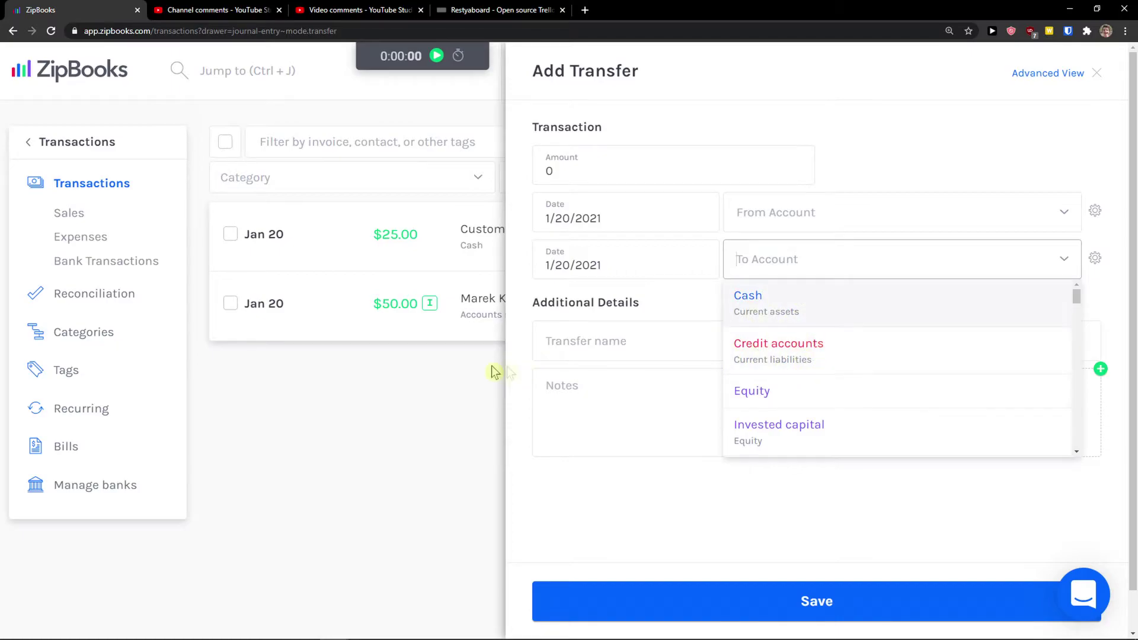
left_click(392, 399)
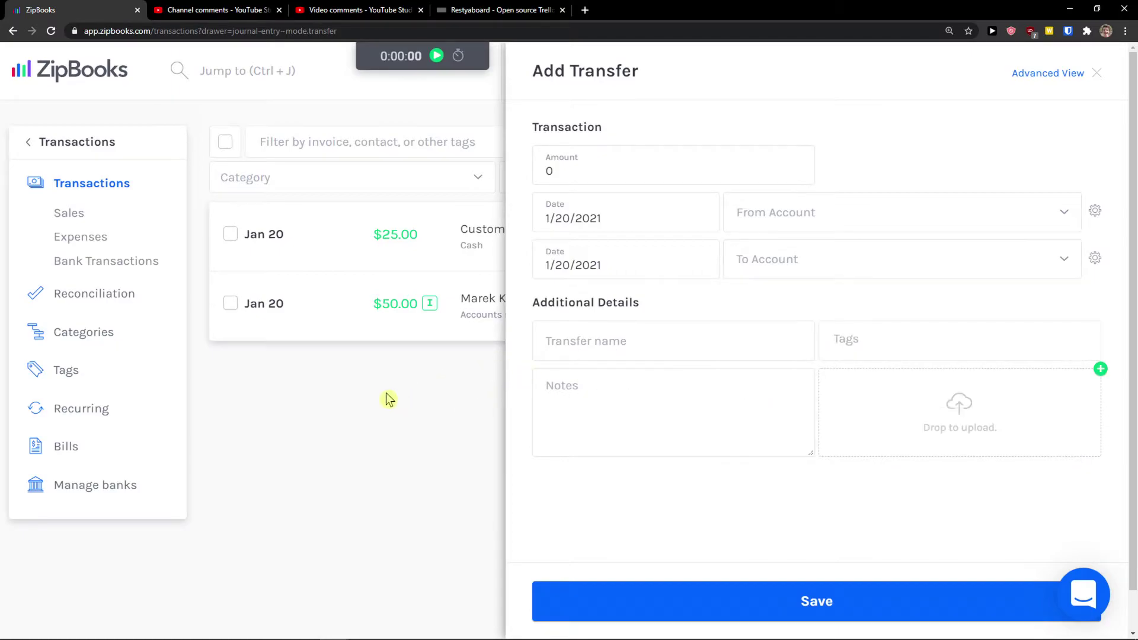
left_click(1097, 73)
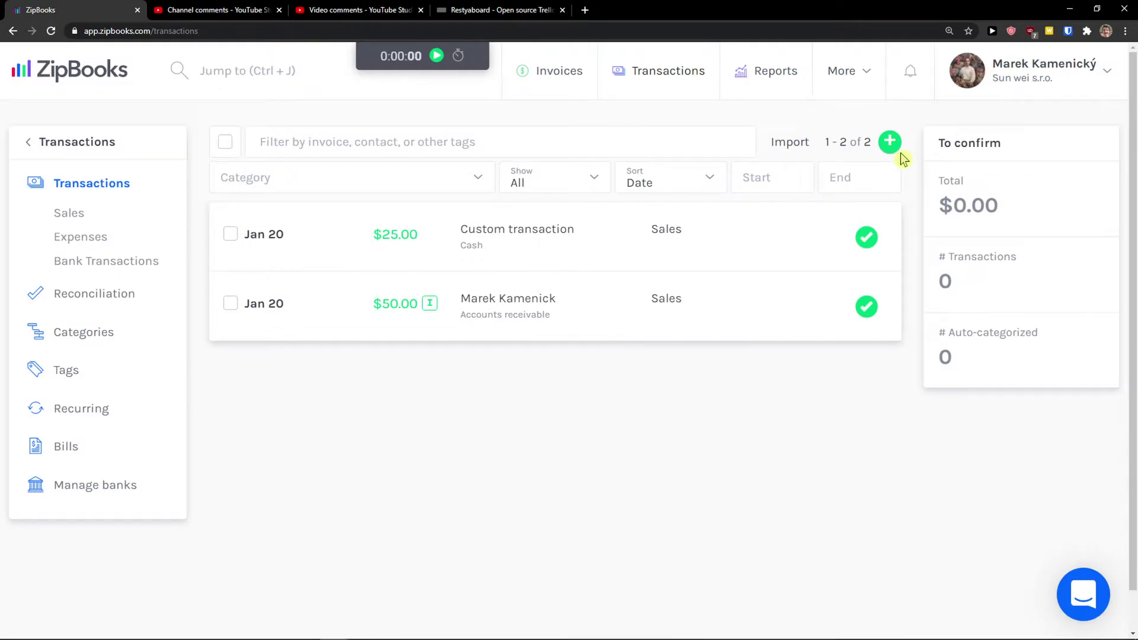
mouse_move(886, 147)
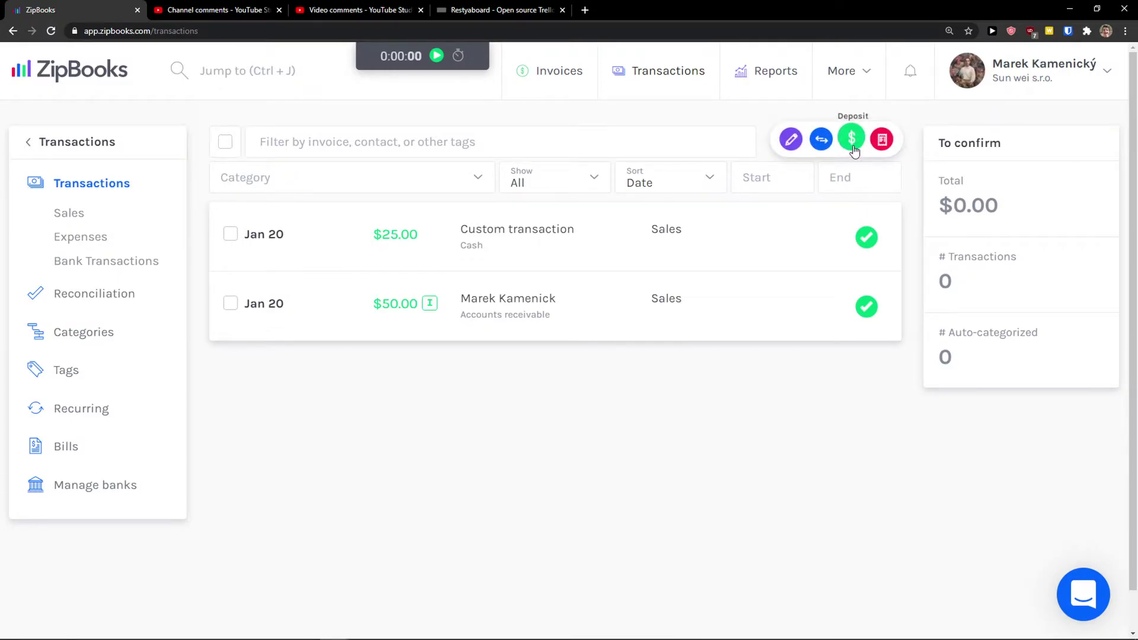
left_click(853, 141)
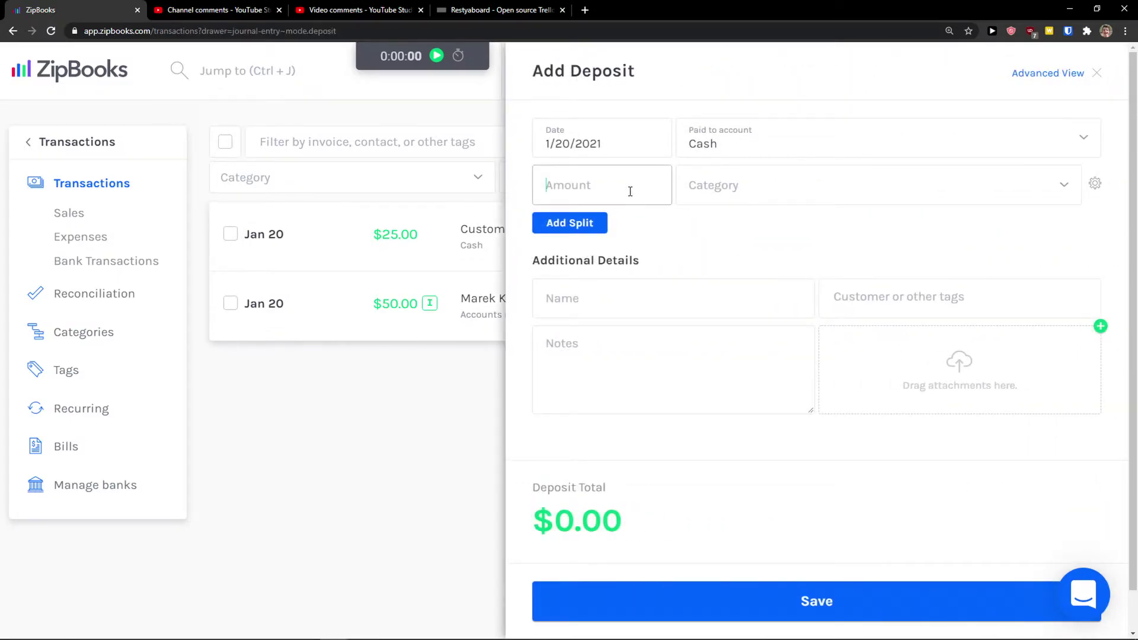
Enter a deposit amount of 100 and categorize it as Liabilities
type("100")
left_click(718, 189)
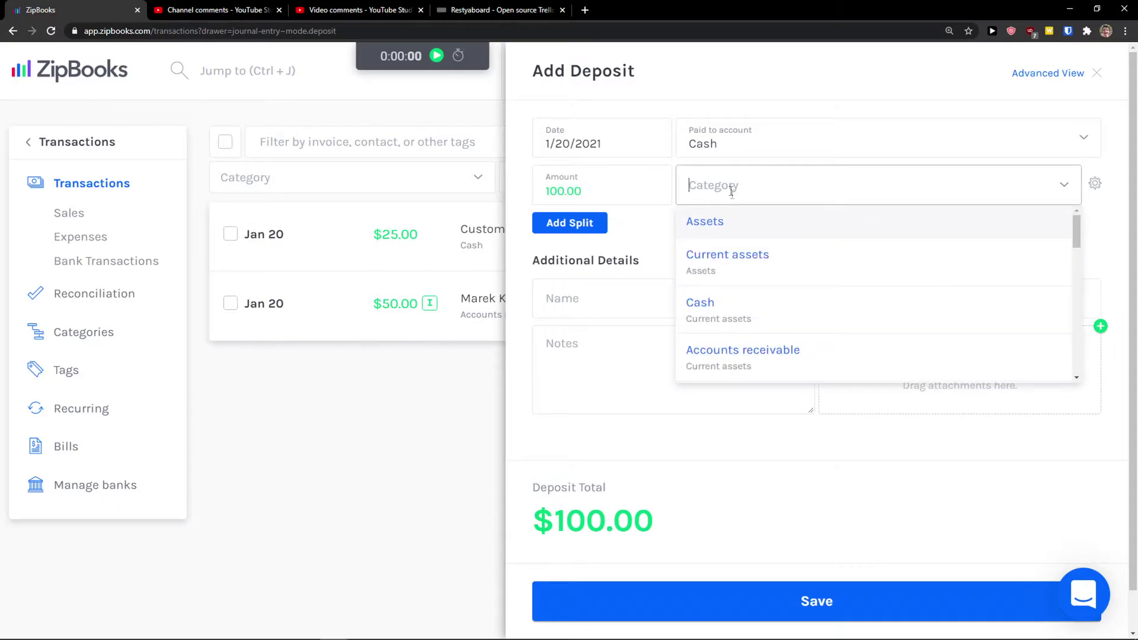
scroll(767, 287, "down", 5)
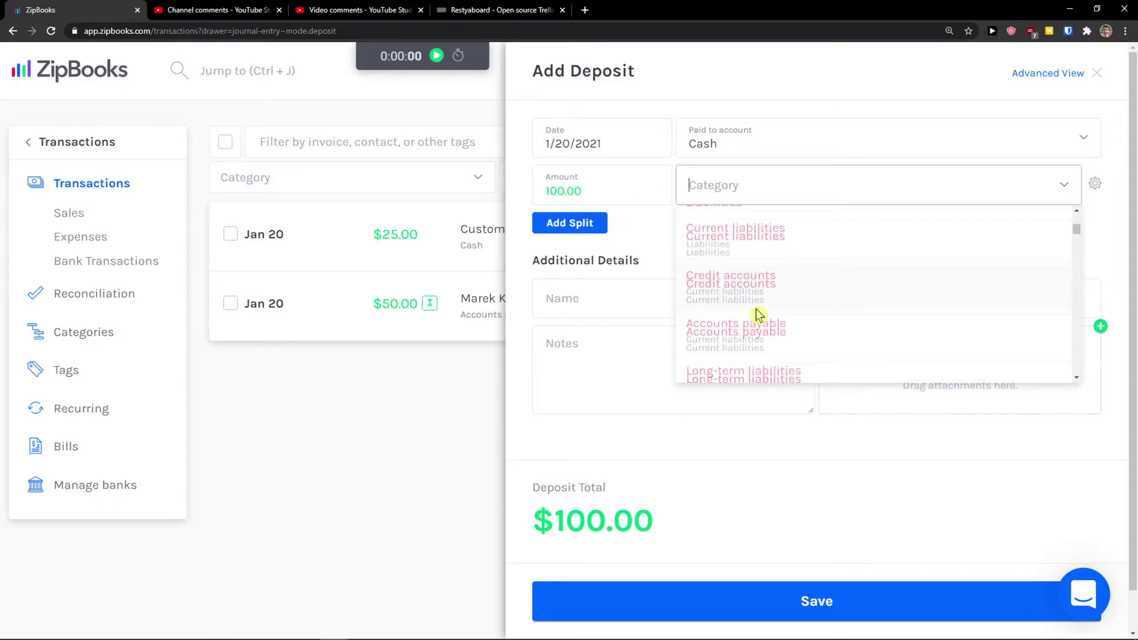
left_click(751, 257)
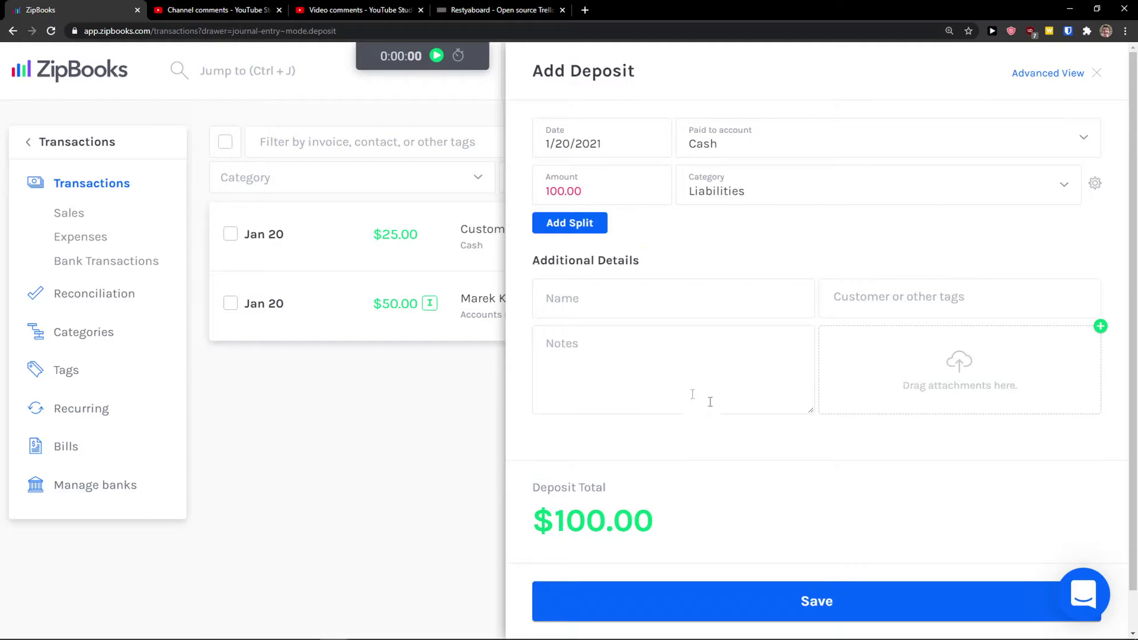
Correct the deposit amount to 30, add and remove a split line, and save
double_click(621, 198)
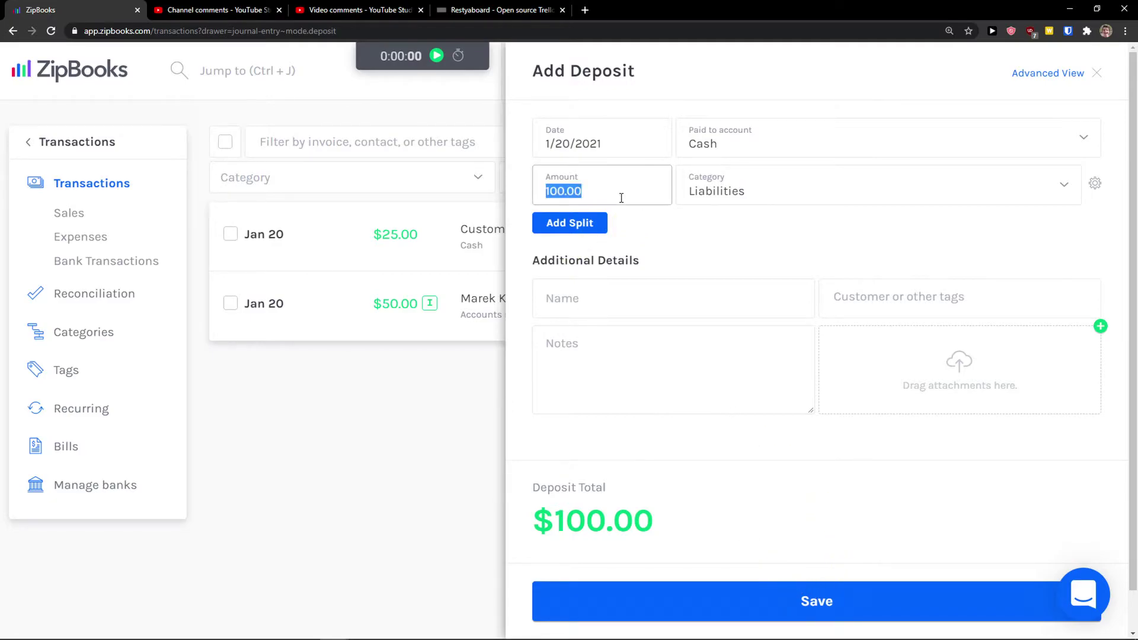
type("2")
key("BackSpace")
type("30")
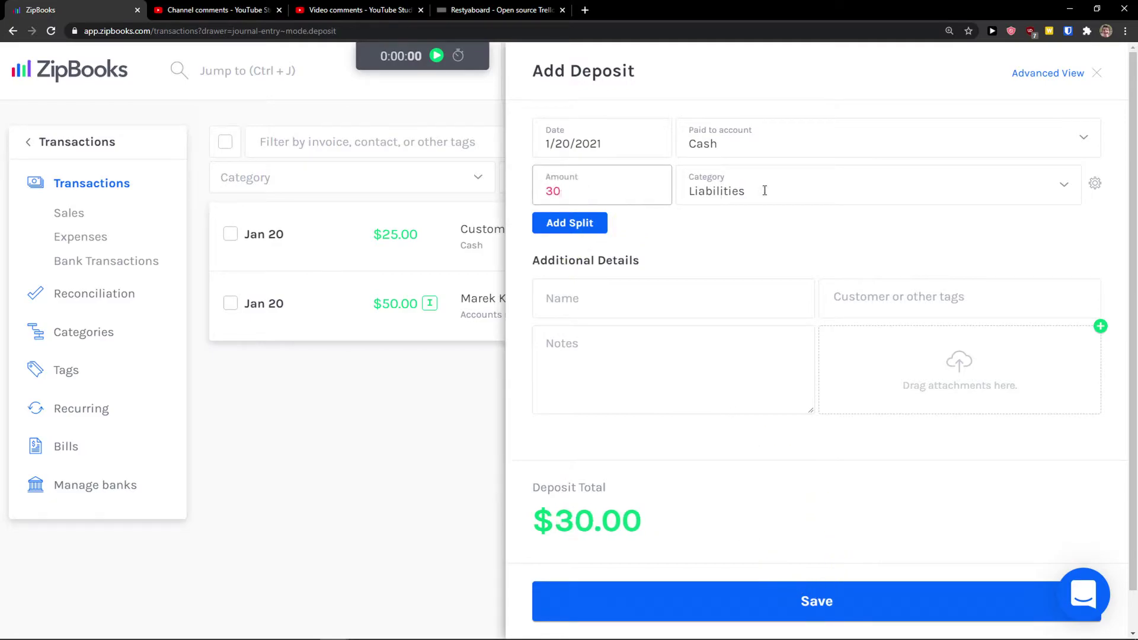
left_click(752, 224)
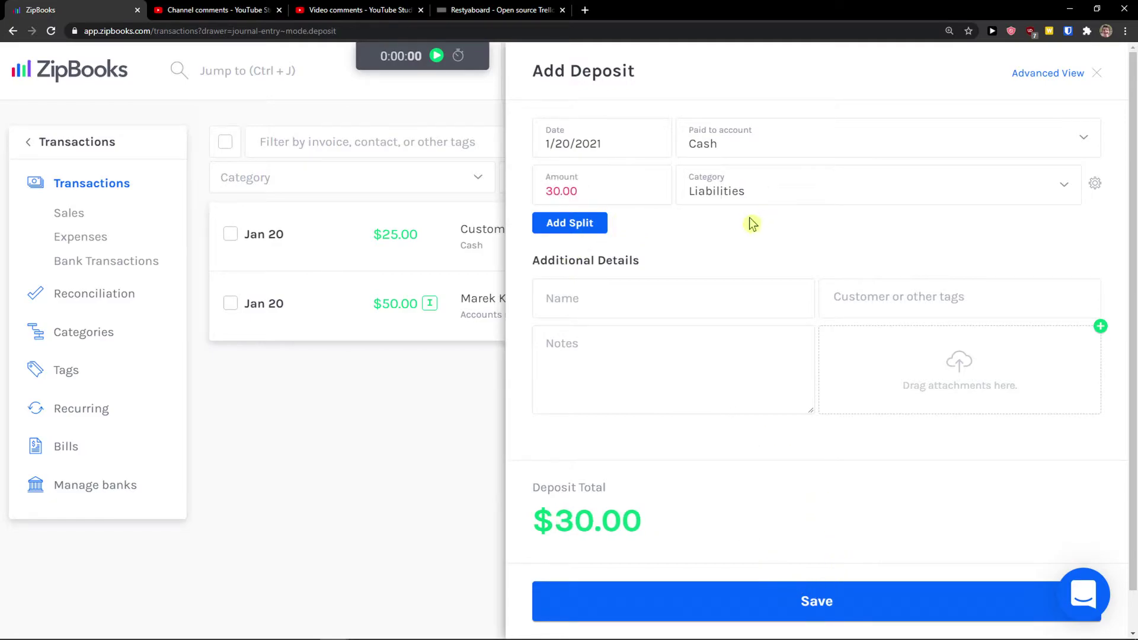
left_click(558, 224)
left_click(1087, 232)
left_click(792, 584)
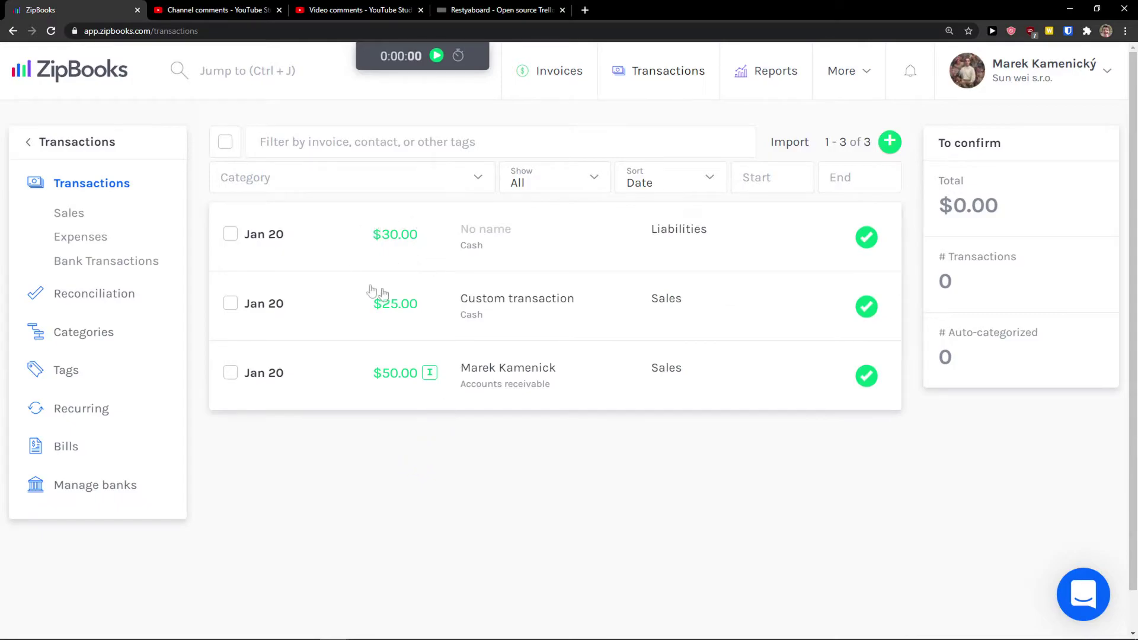
mouse_move(892, 144)
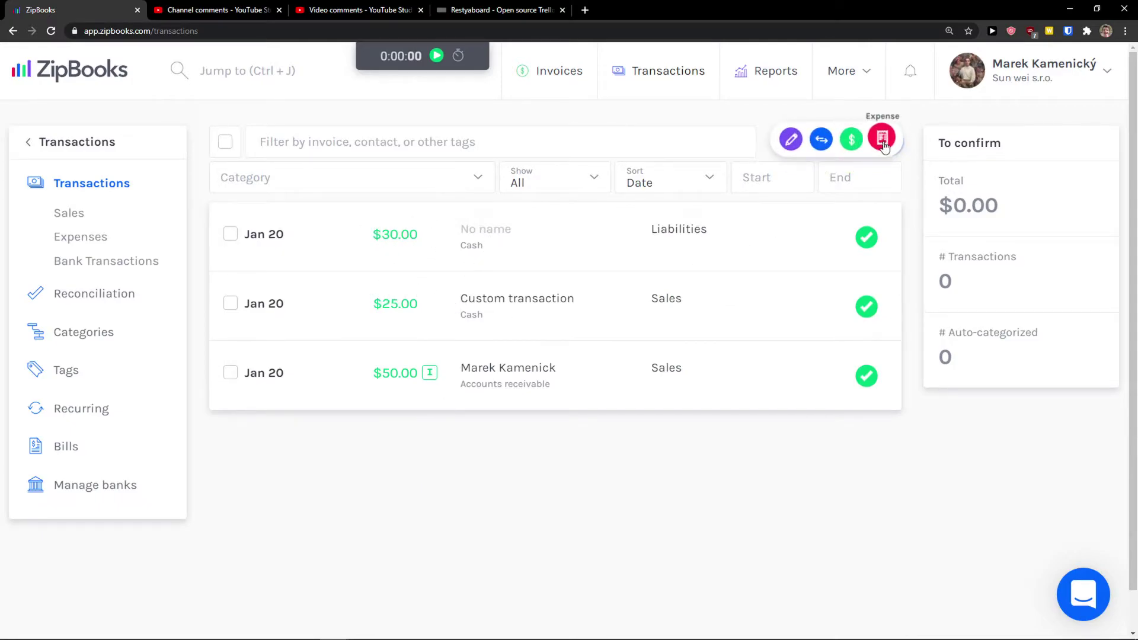
Record a $25.00 expense paid from Cash and categorized as Expenses
left_click(884, 141)
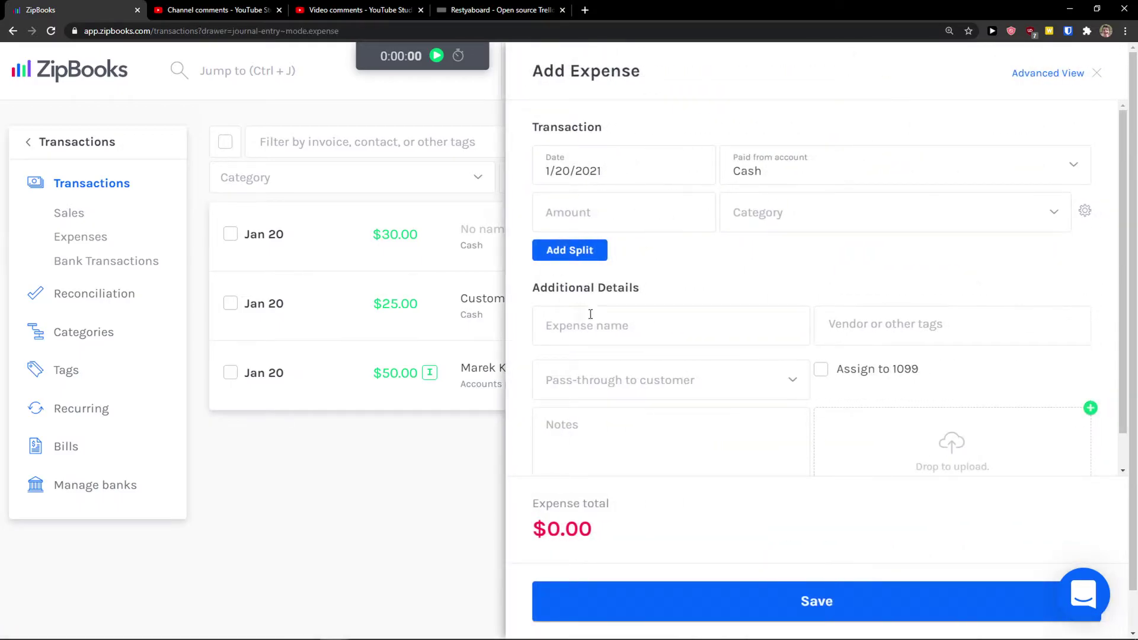
left_click(669, 197)
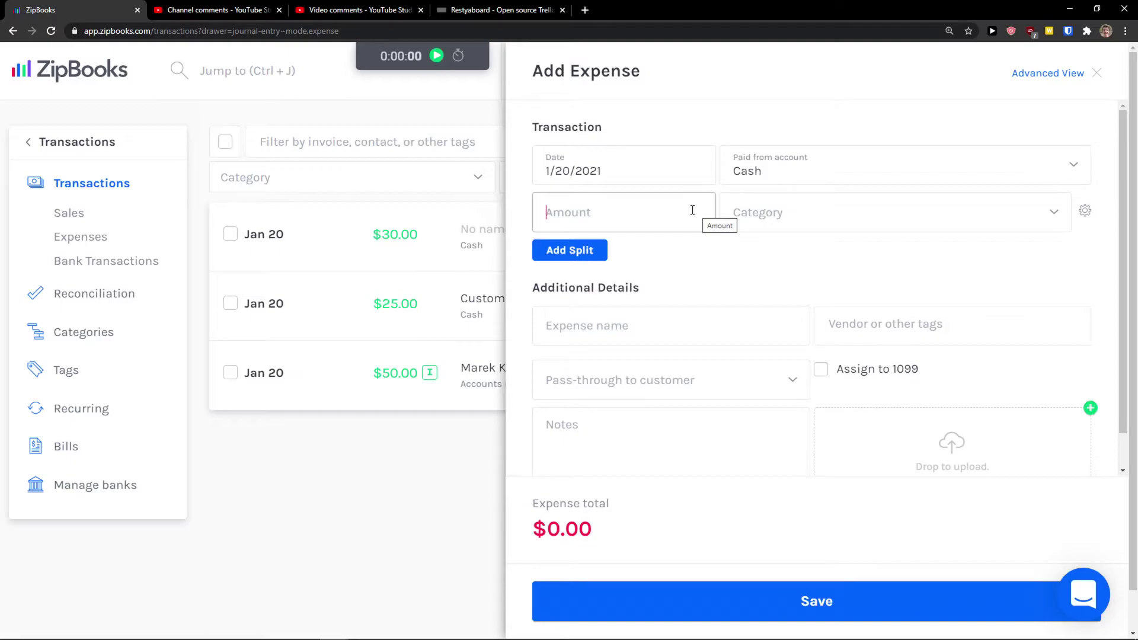
type("25")
left_click(787, 221)
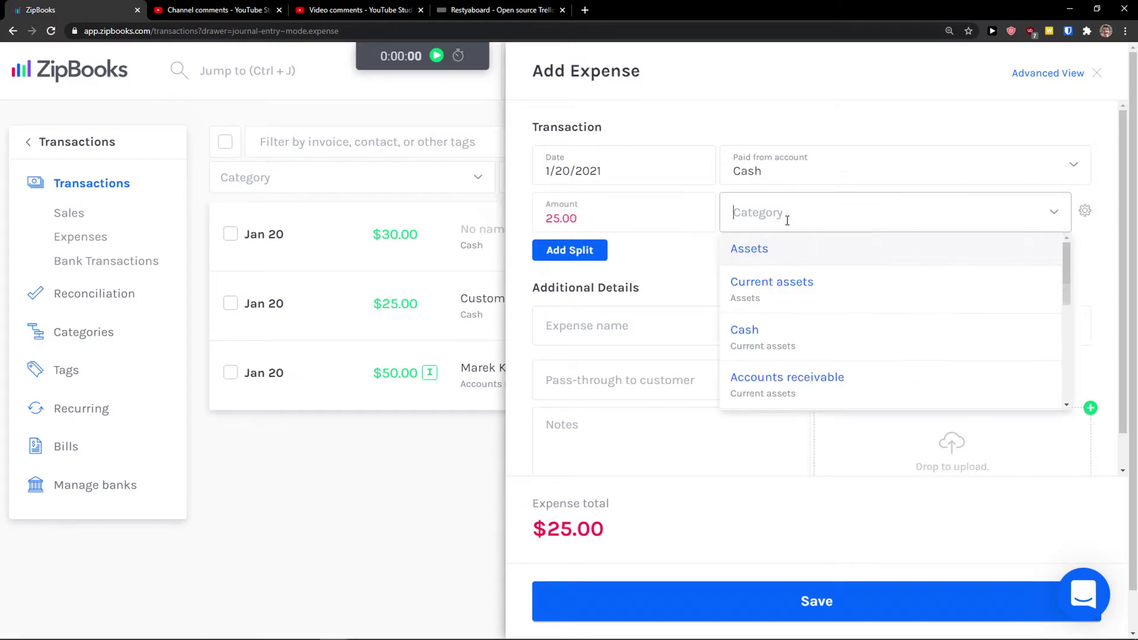
scroll(792, 314, "down", 6)
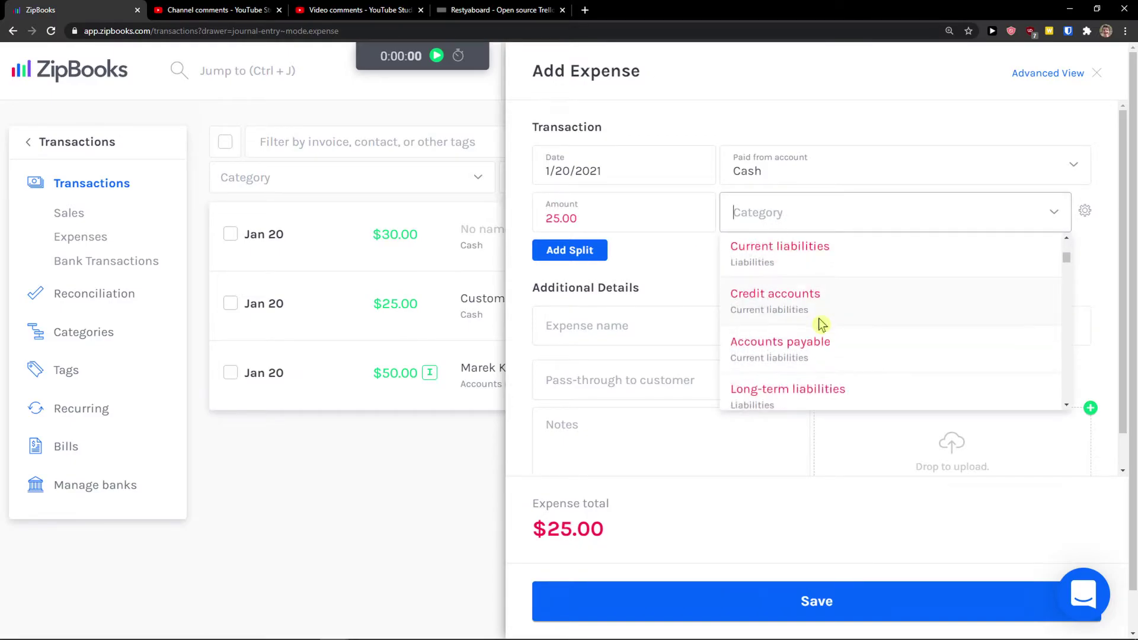
scroll(822, 323, "down", 1)
scroll(826, 358, "up", 1)
scroll(828, 359, "down", 8)
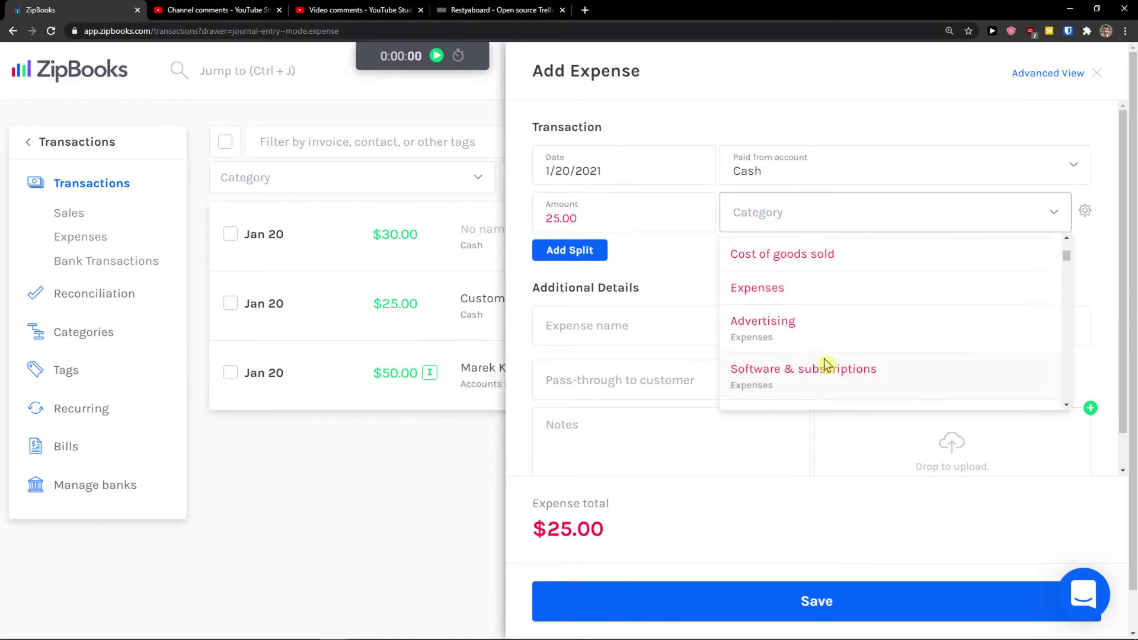
left_click(824, 291)
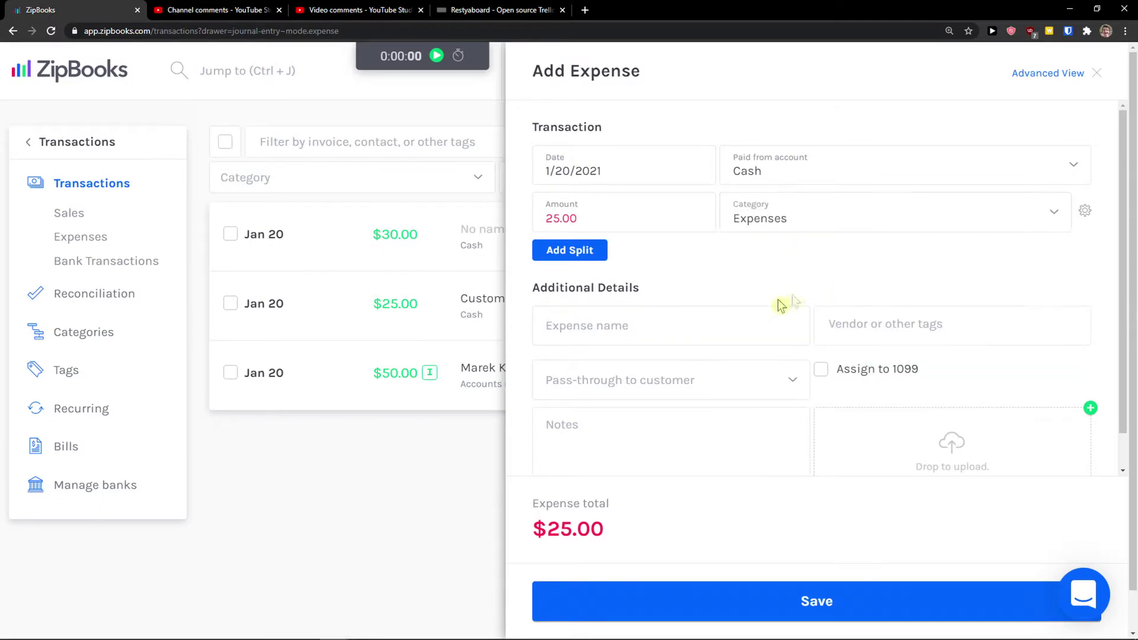
left_click(843, 610)
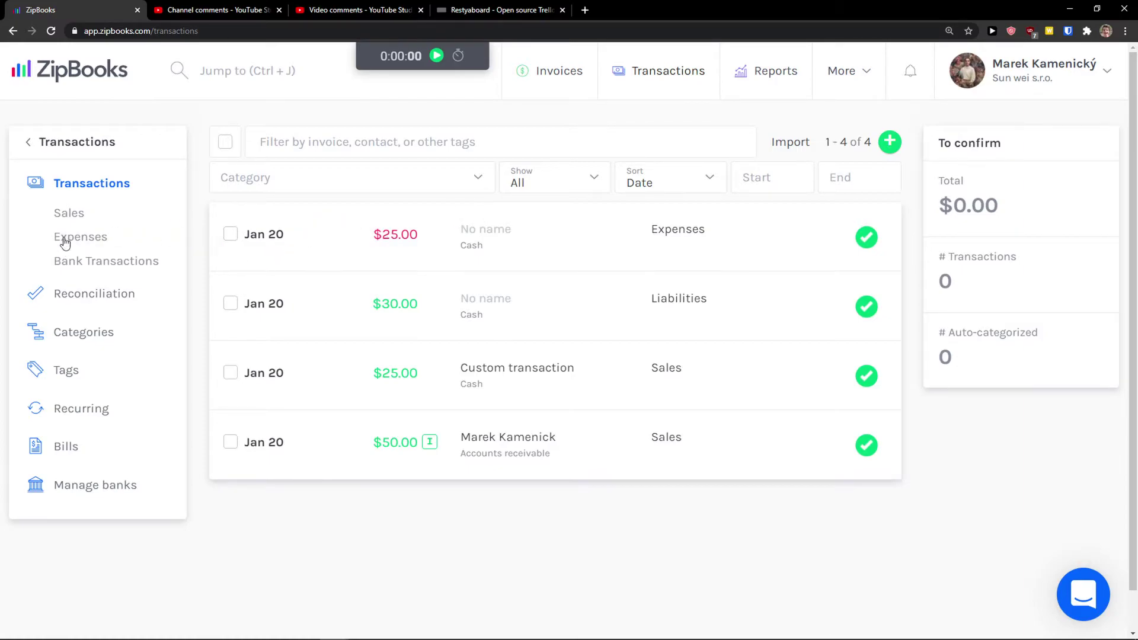
Filter the transactions by sales, expenses and bank, then view the Reconciliation page
left_click(68, 218)
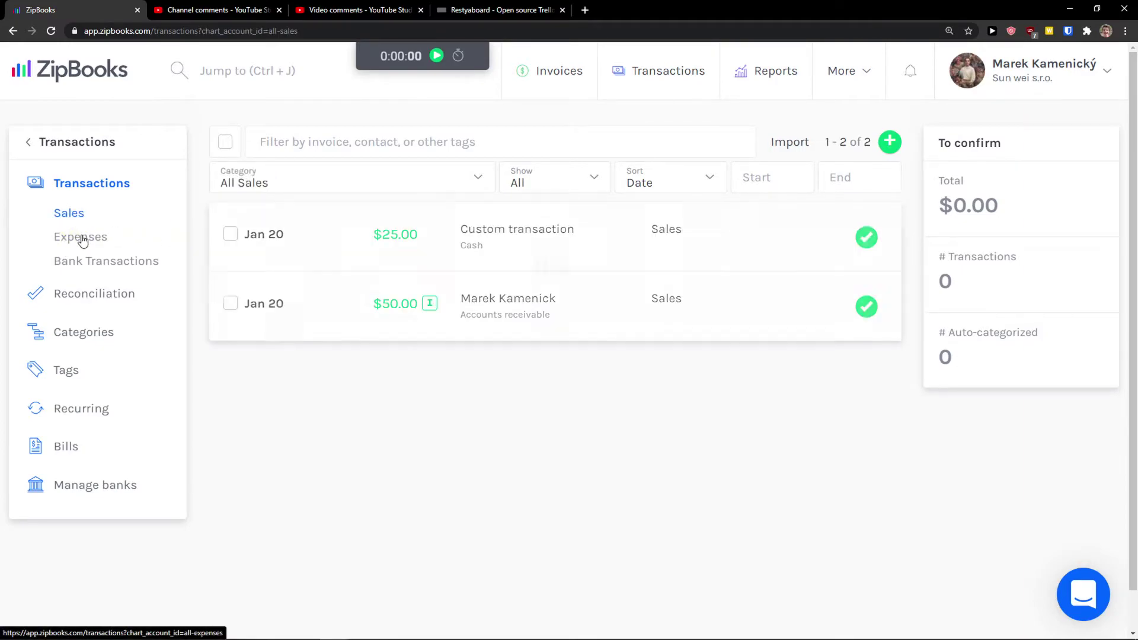
left_click(82, 240)
left_click(89, 262)
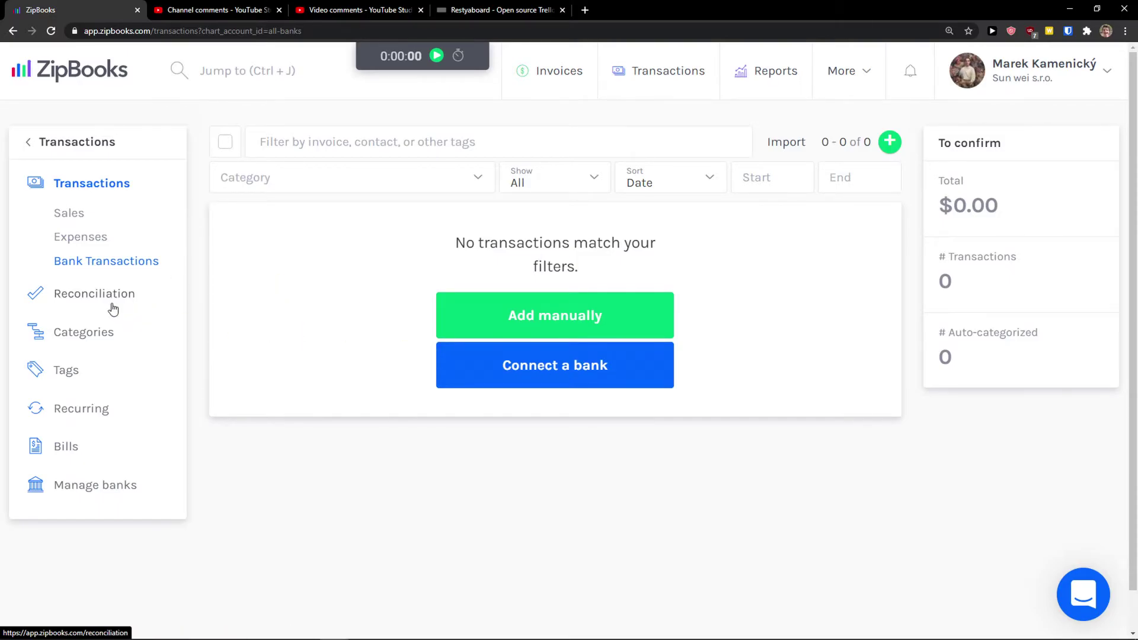
left_click(181, 309)
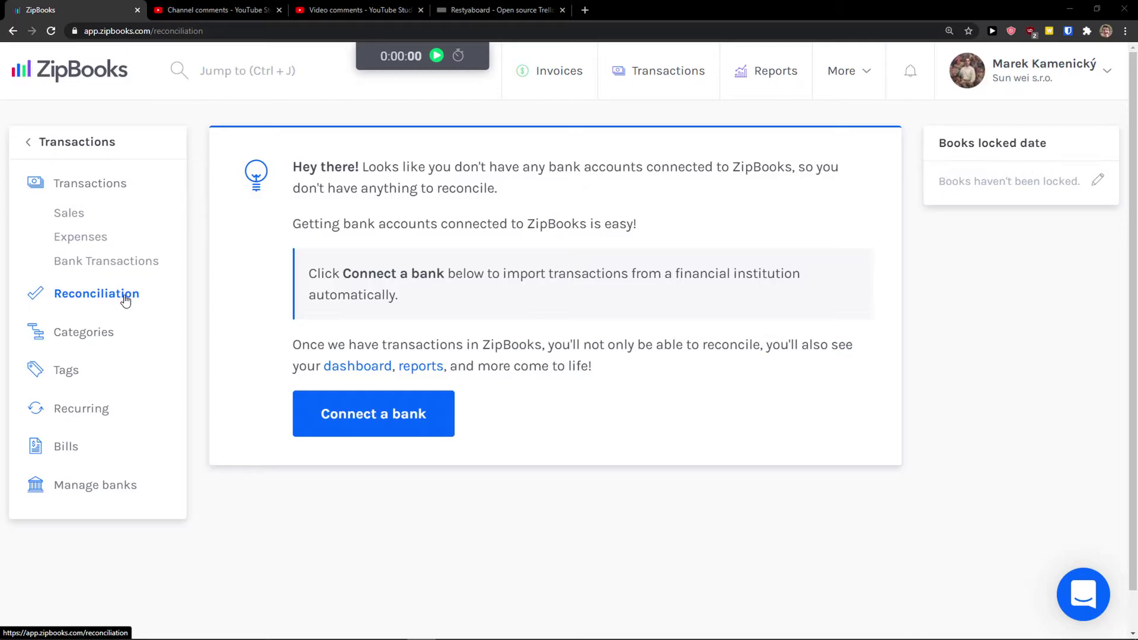
left_click(83, 335)
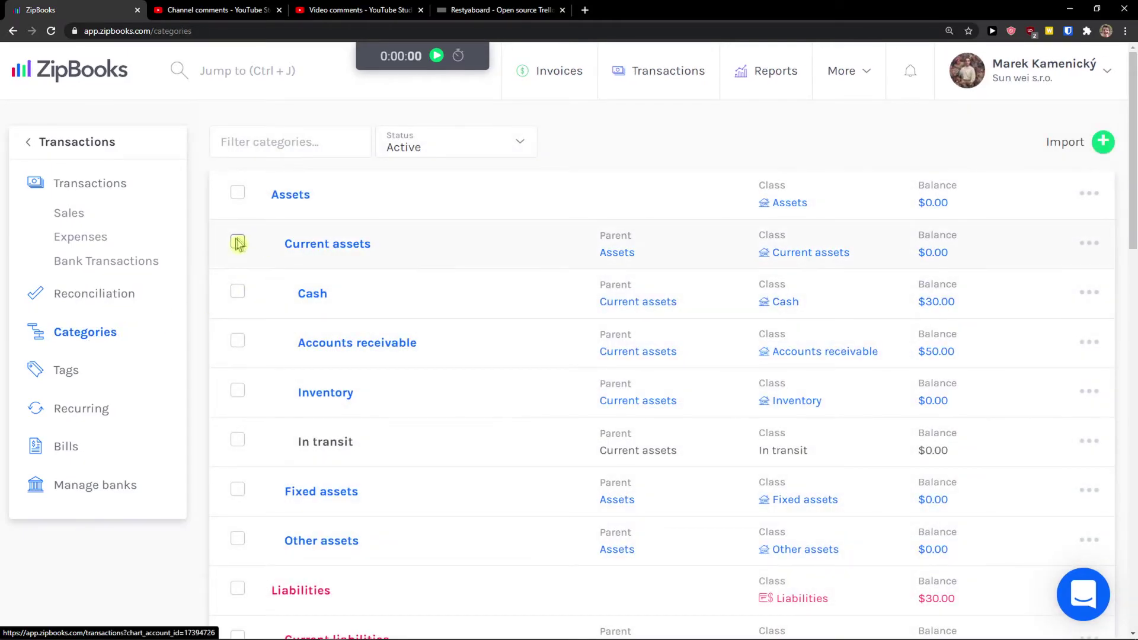
Toggle the Current assets category, then open and close the Add Category form without saving
left_click(238, 244)
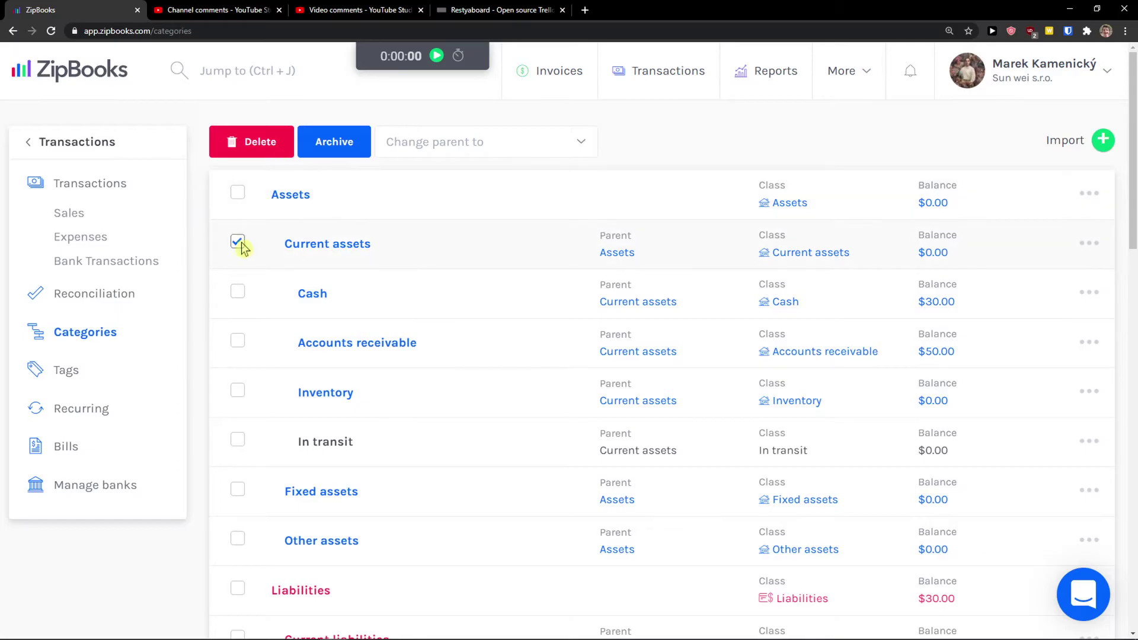
left_click(238, 243)
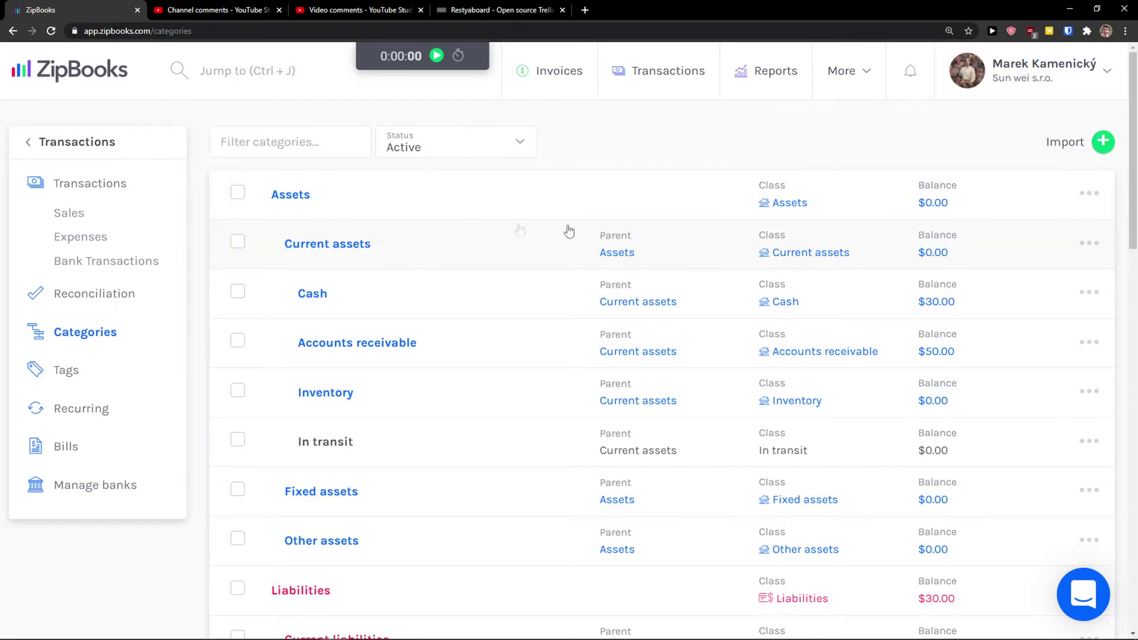
left_click(1104, 142)
left_click(1038, 138)
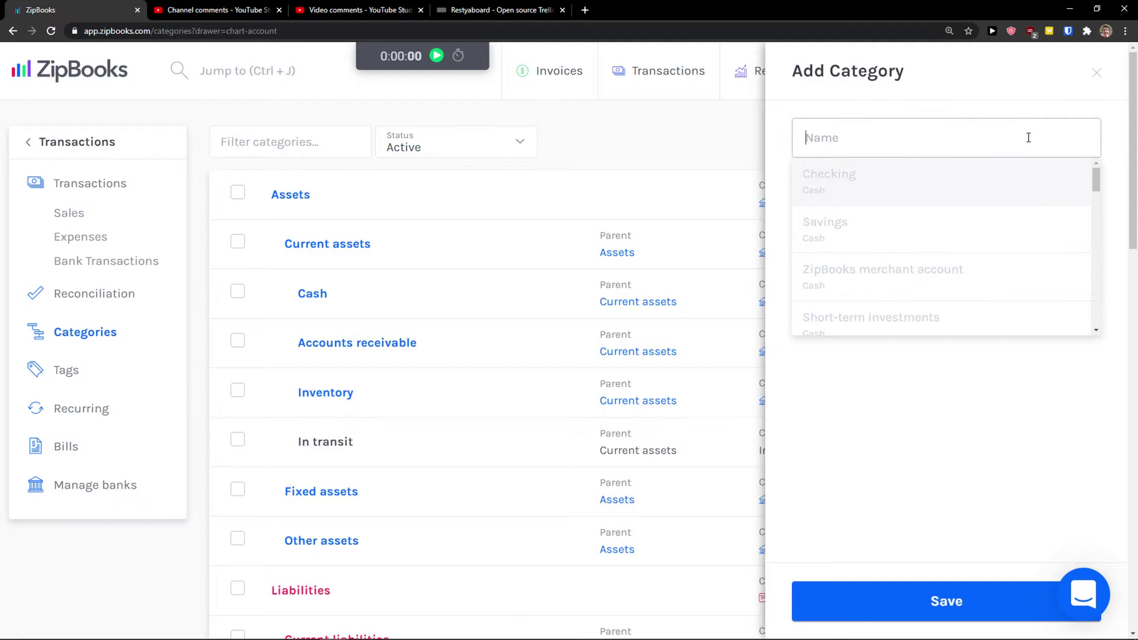
left_click(786, 155)
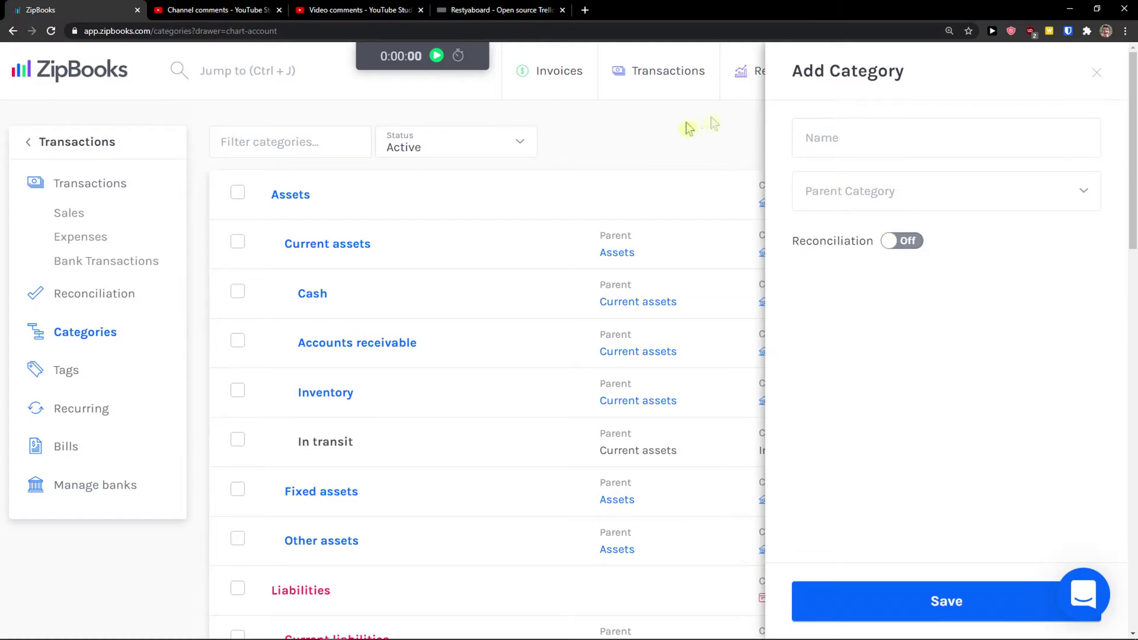
left_click(1097, 73)
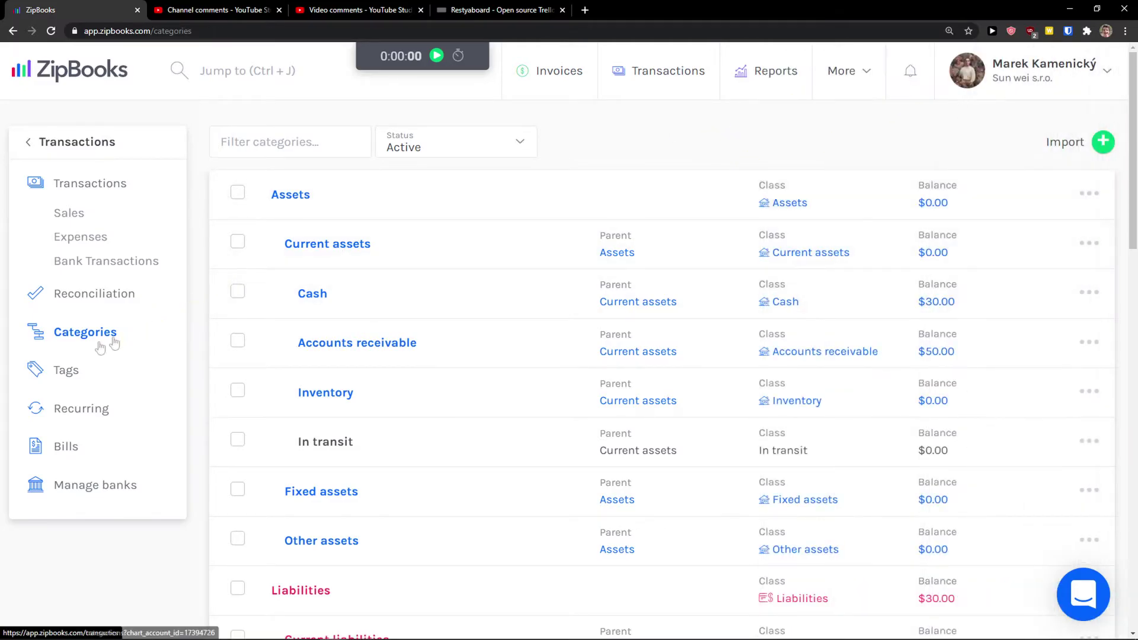
Browse the custom tags, previewing new-tag types and Tag1 without saving any changes
left_click(66, 371)
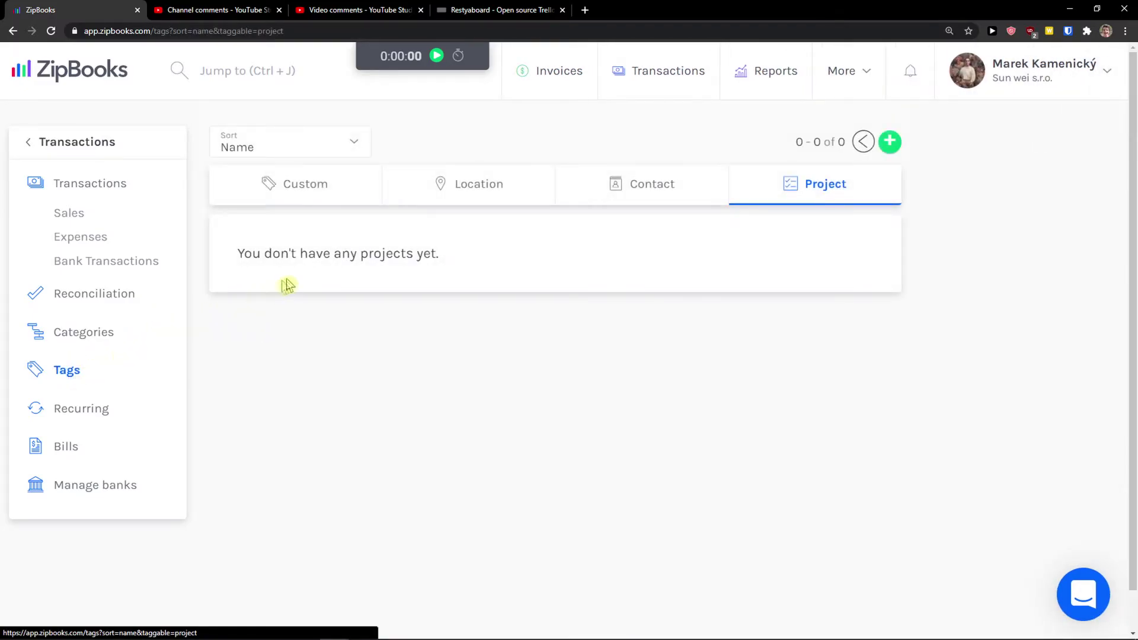
left_click(279, 185)
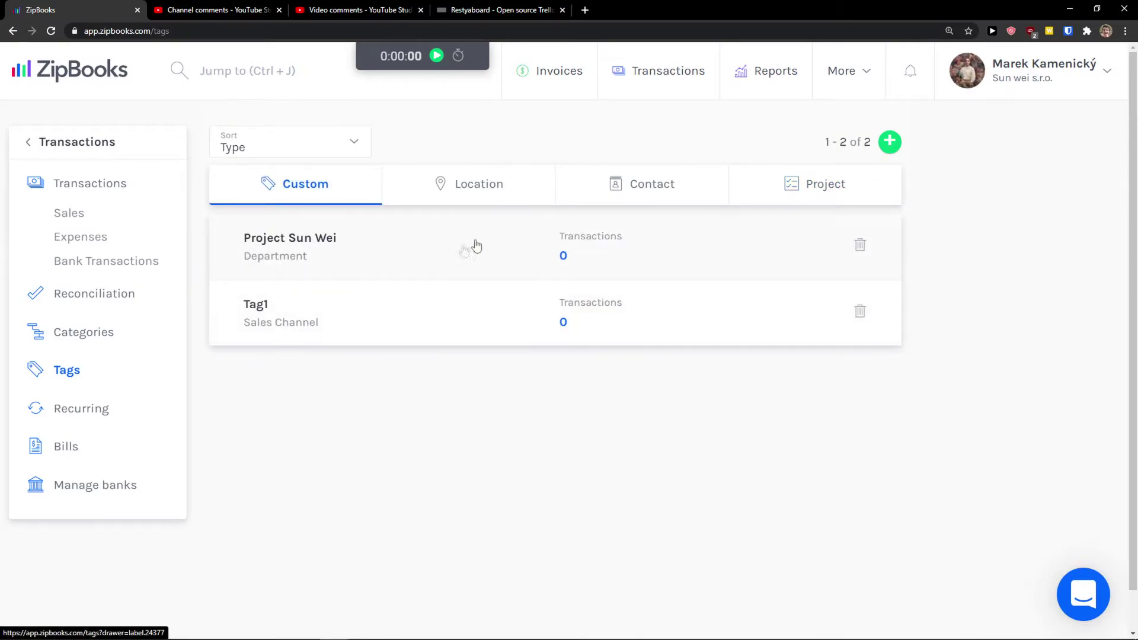
left_click(889, 145)
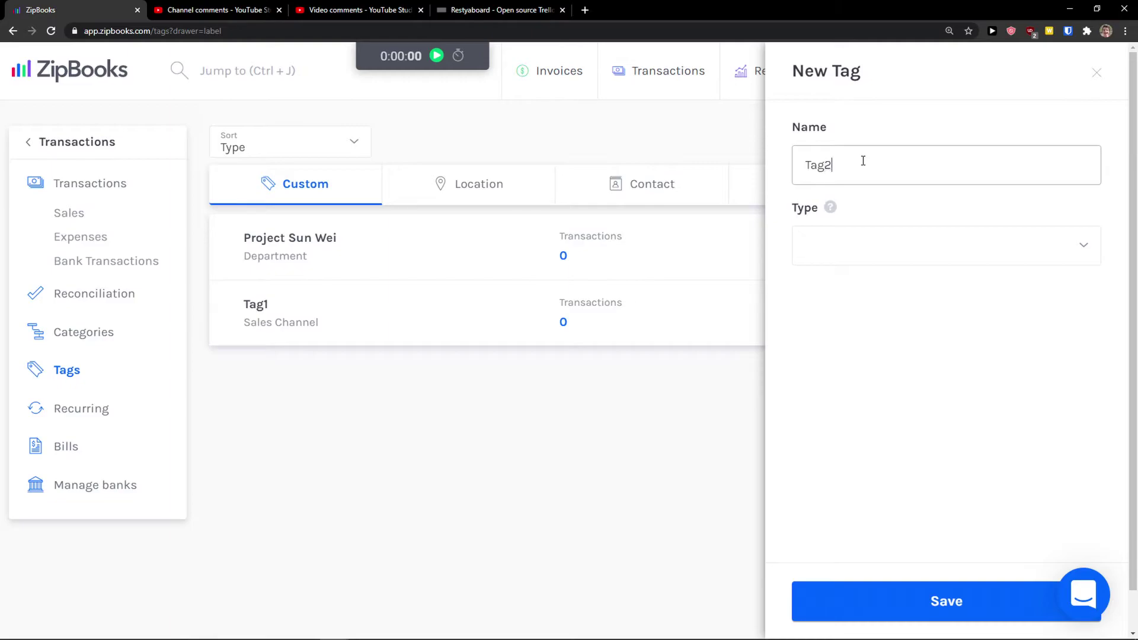
left_click(859, 243)
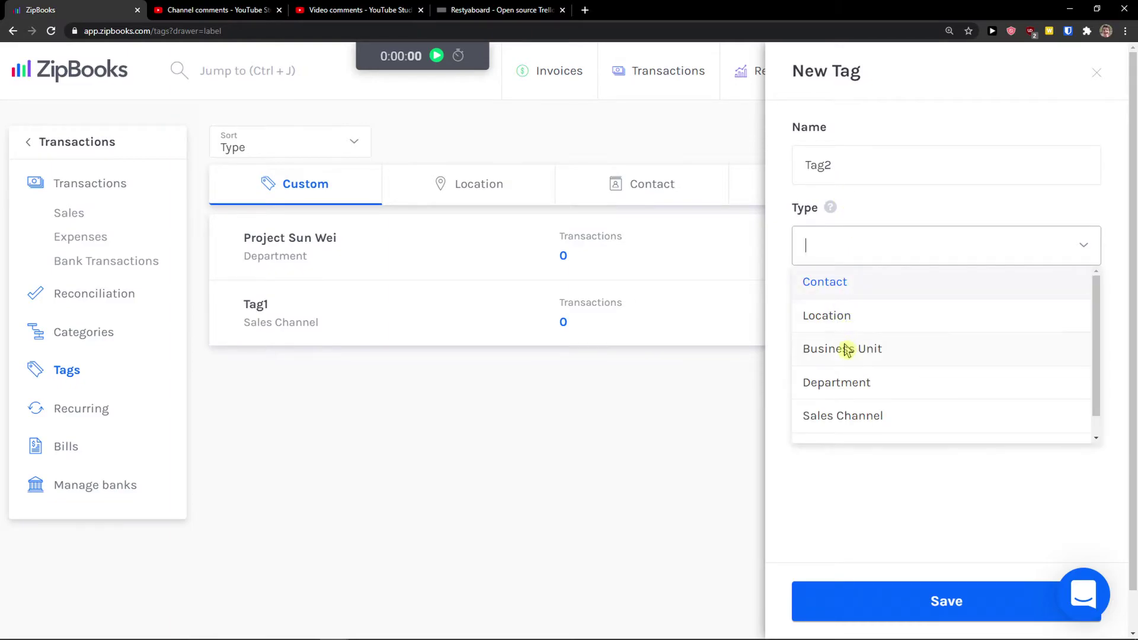
scroll(842, 385, "down", 1)
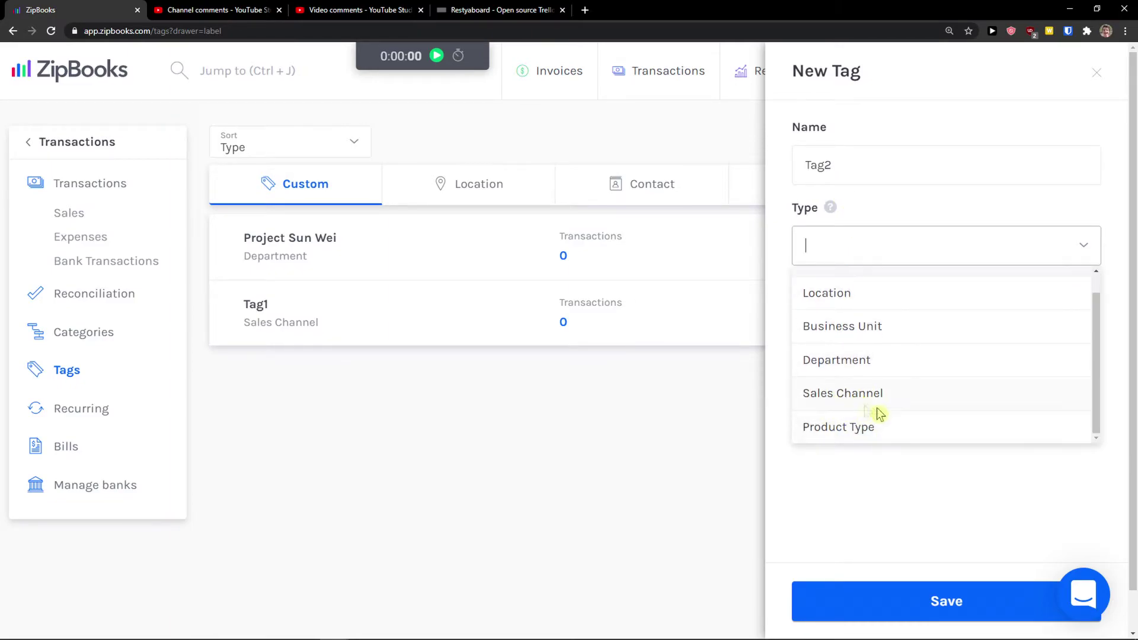
scroll(872, 424, "up", 1)
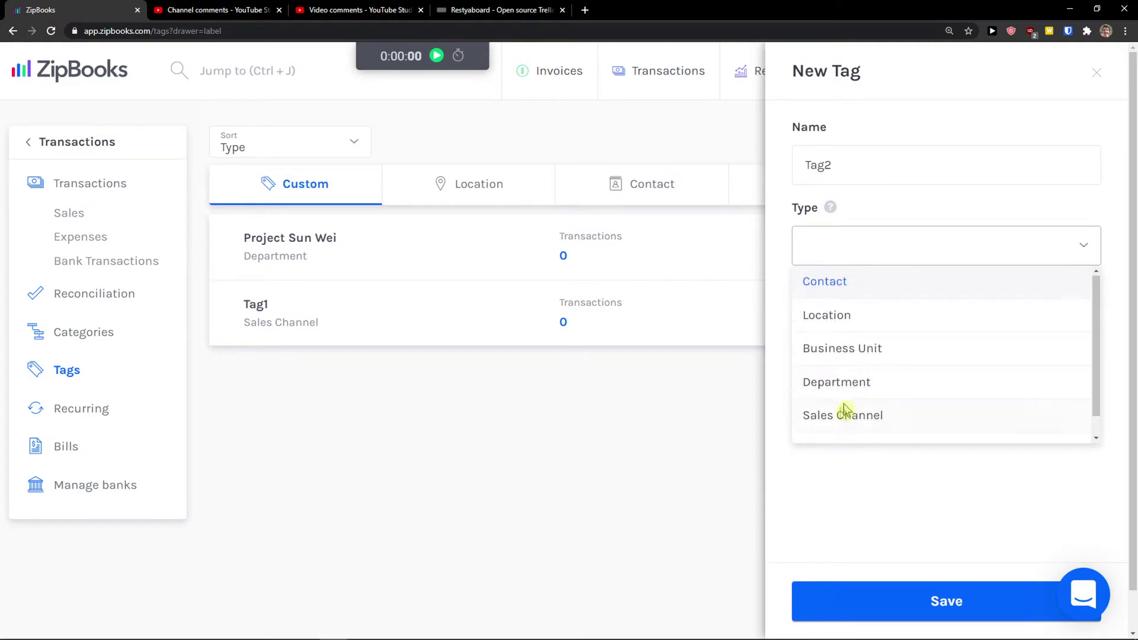
left_click(728, 414)
left_click(293, 334)
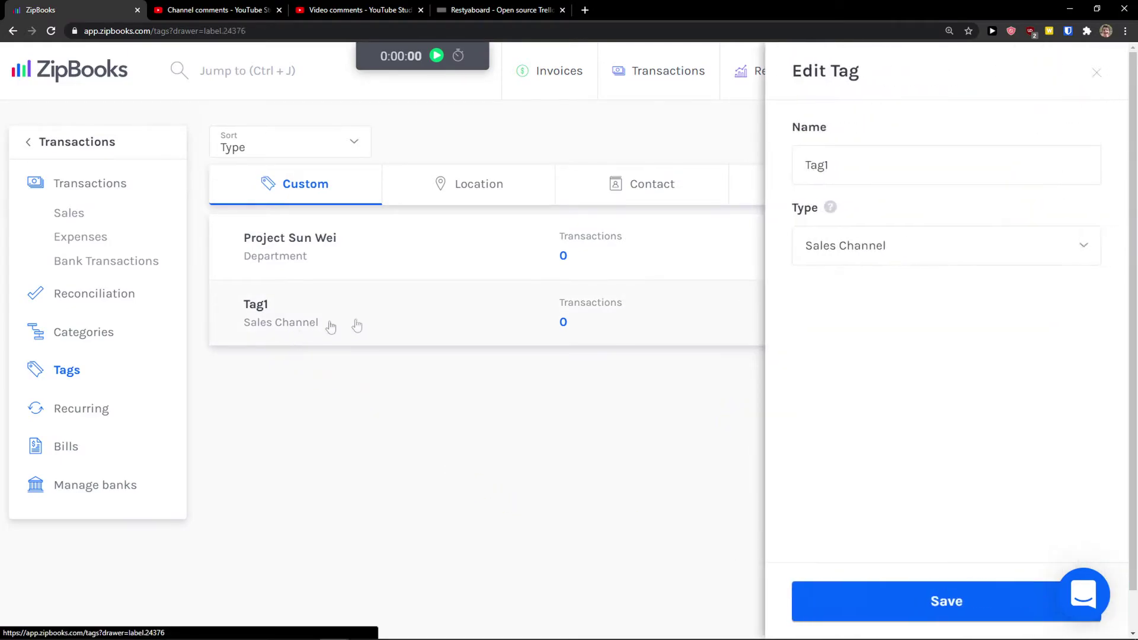
left_click(1097, 72)
Browse the Location, Contact and Project tag tabs, then view the empty Recurring transactions page
left_click(484, 177)
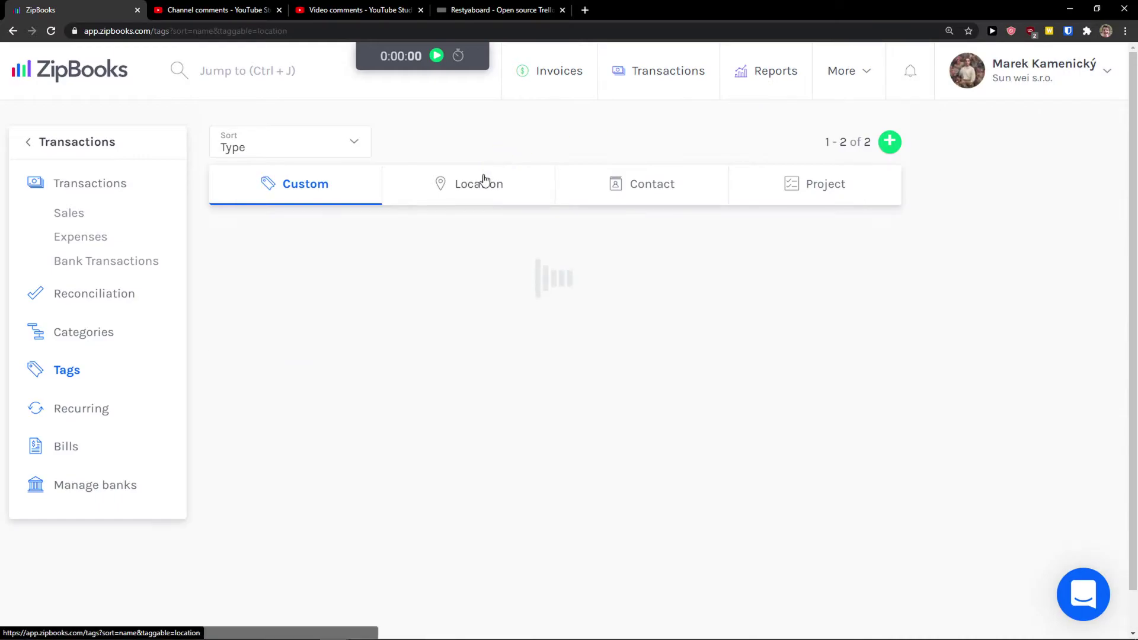
left_click(640, 177)
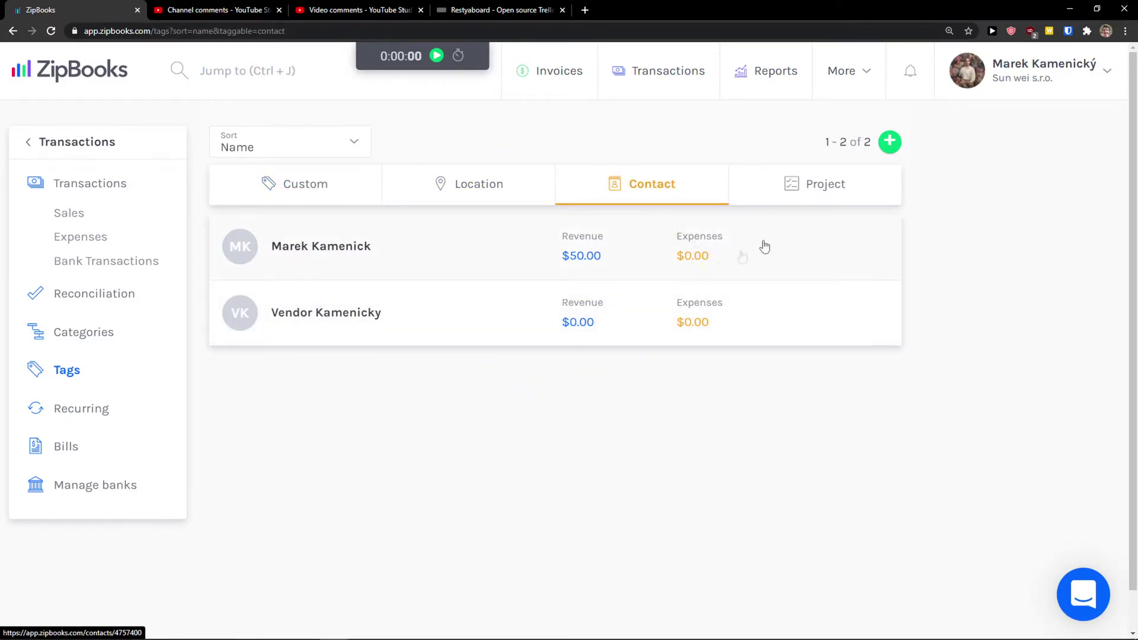
left_click(794, 184)
left_click(657, 197)
left_click(83, 412)
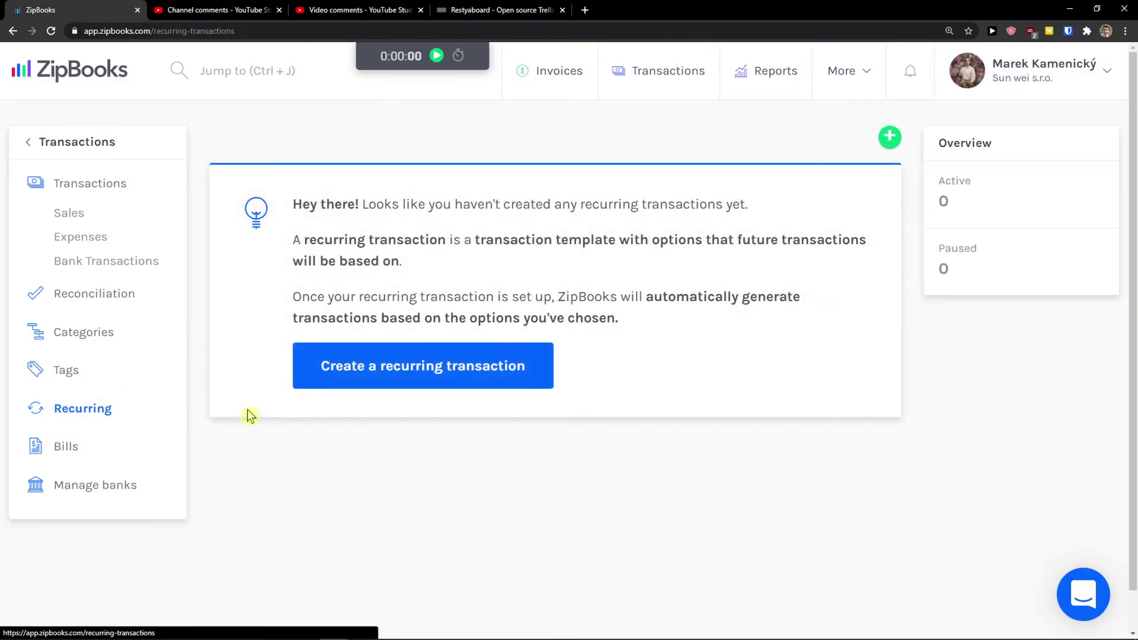
Start a recurring transaction named Recuring Books with Max # 125, recurring Weekly
left_click(435, 369)
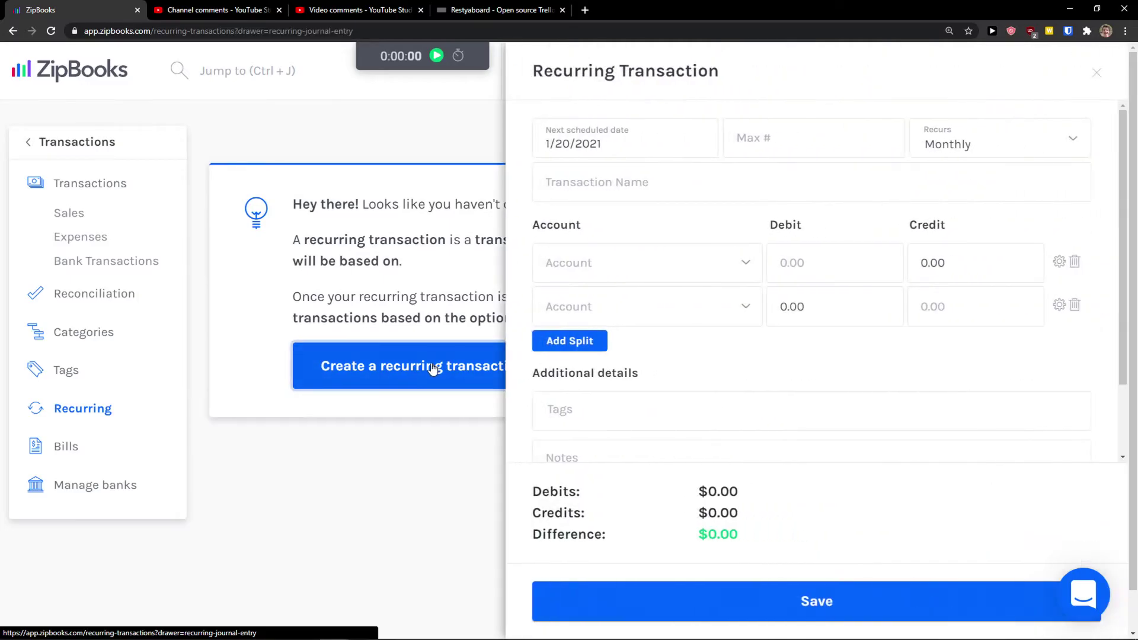
left_click(696, 174)
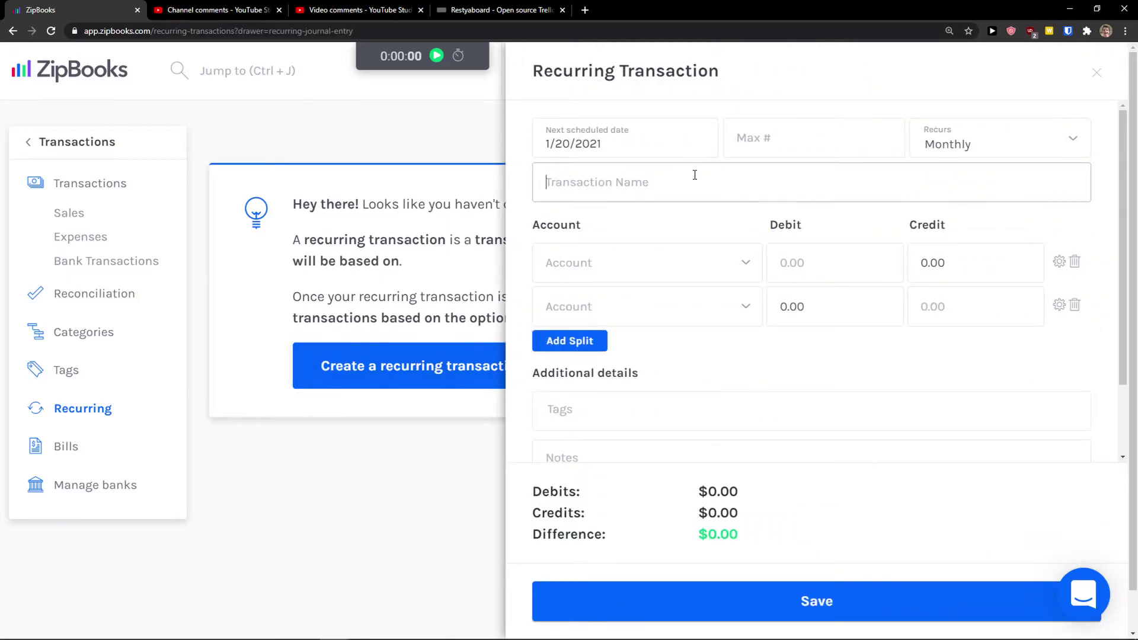
type("Recuring Books")
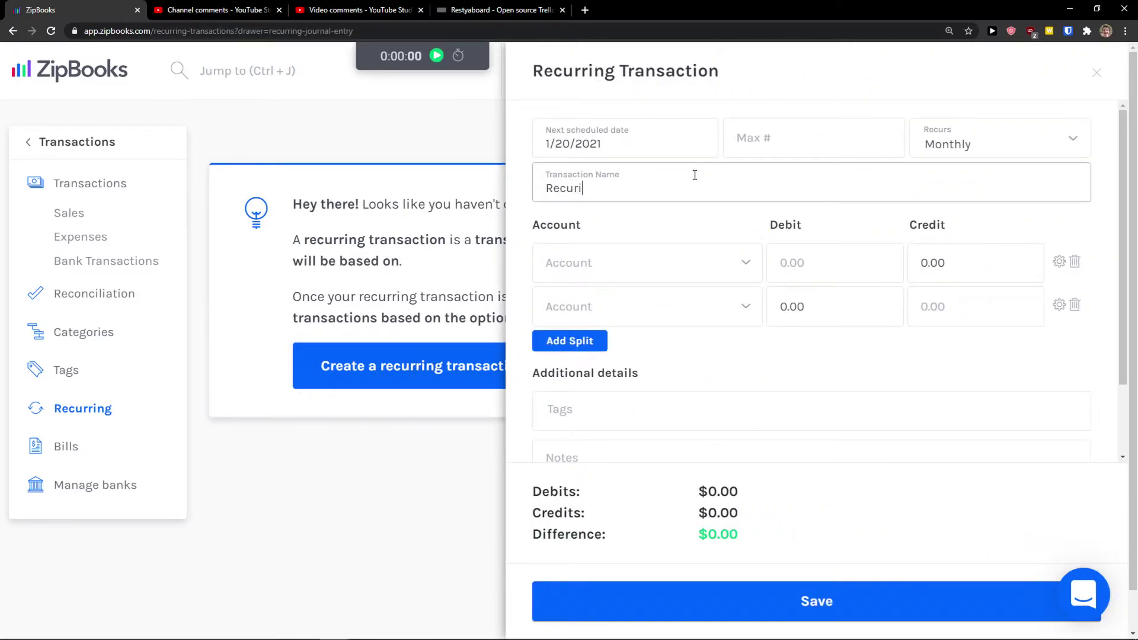
left_click(739, 152)
type("125")
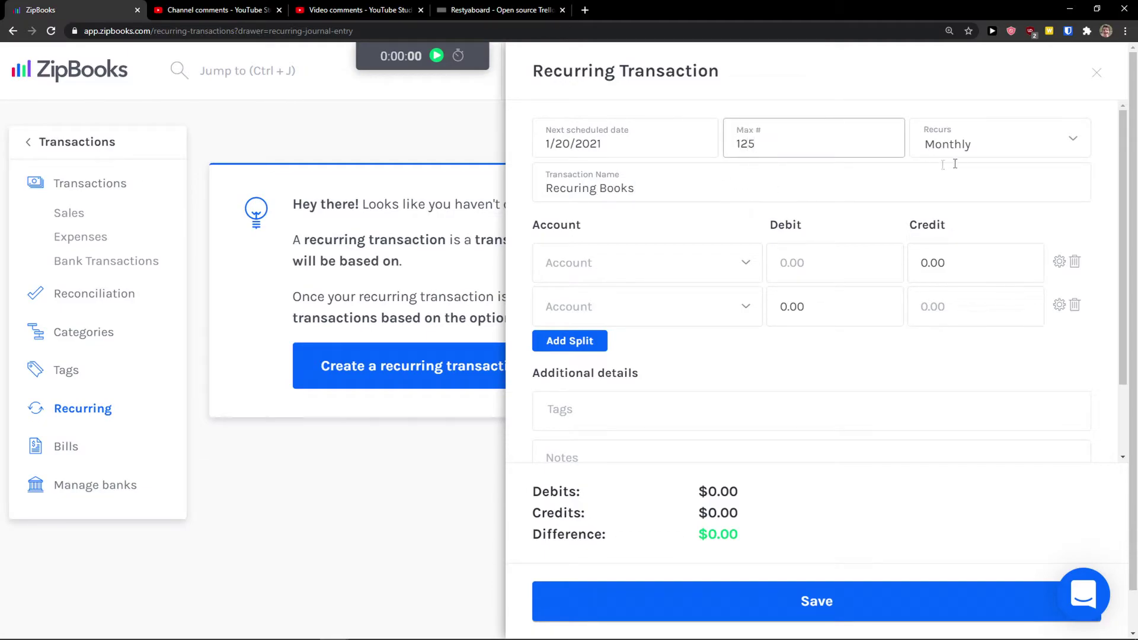
left_click(977, 151)
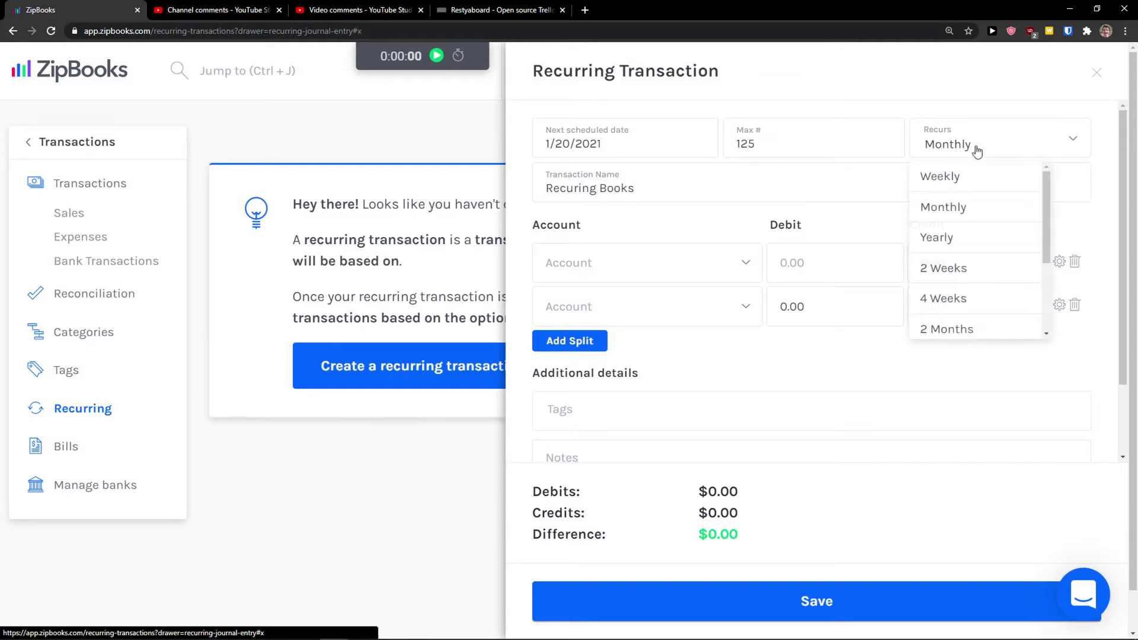
left_click(973, 186)
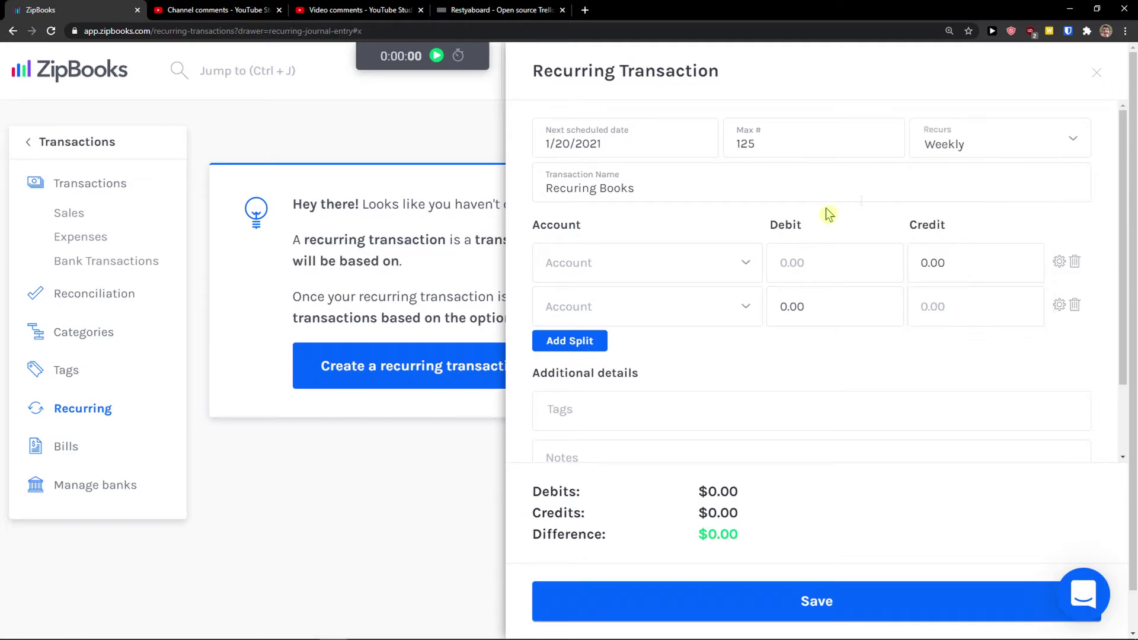
left_click(659, 270)
Set the first journal line's account to Cash and try out its debit and credit amounts
scroll(637, 356, "down", 1)
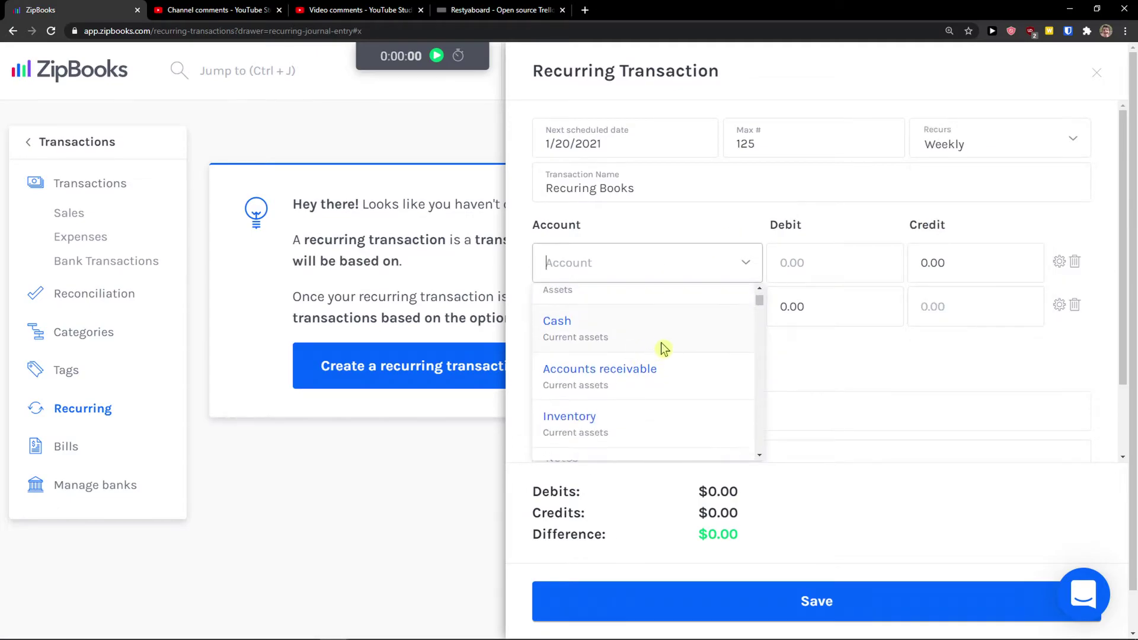
left_click(663, 348)
left_click(978, 274)
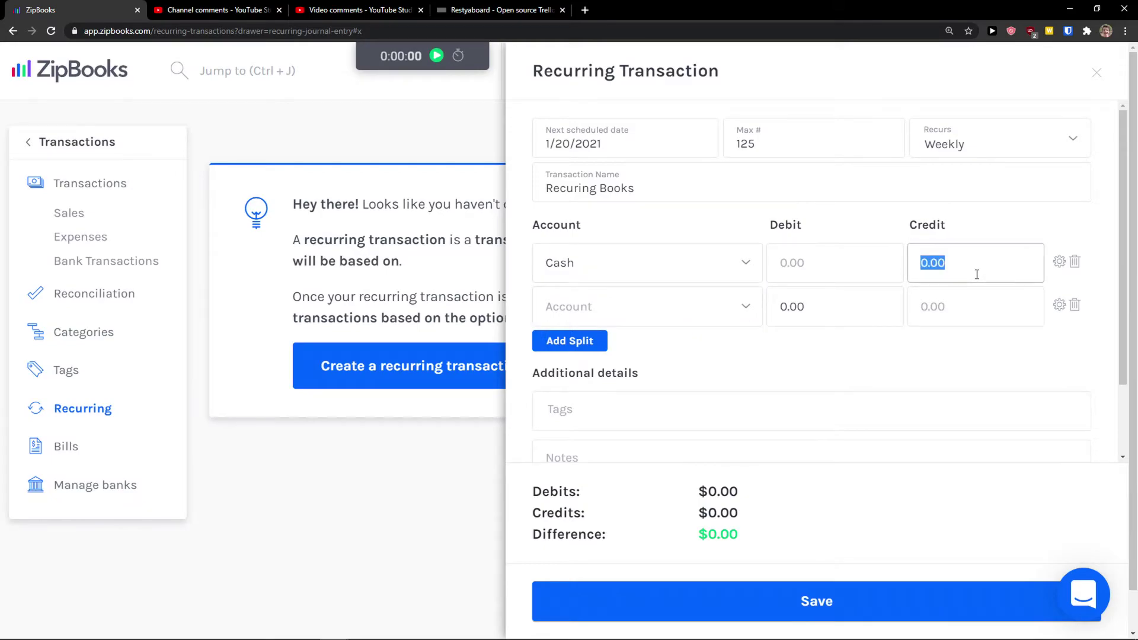
left_click(827, 279)
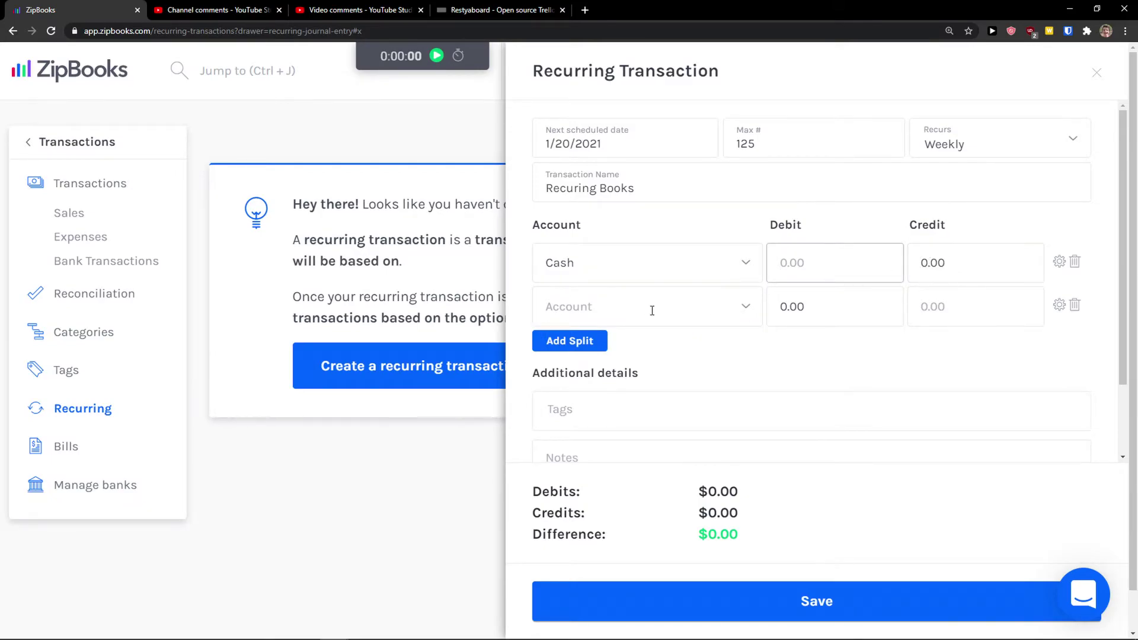
scroll(666, 310, "down", 1)
scroll(666, 310, "up", 1)
left_click(941, 272)
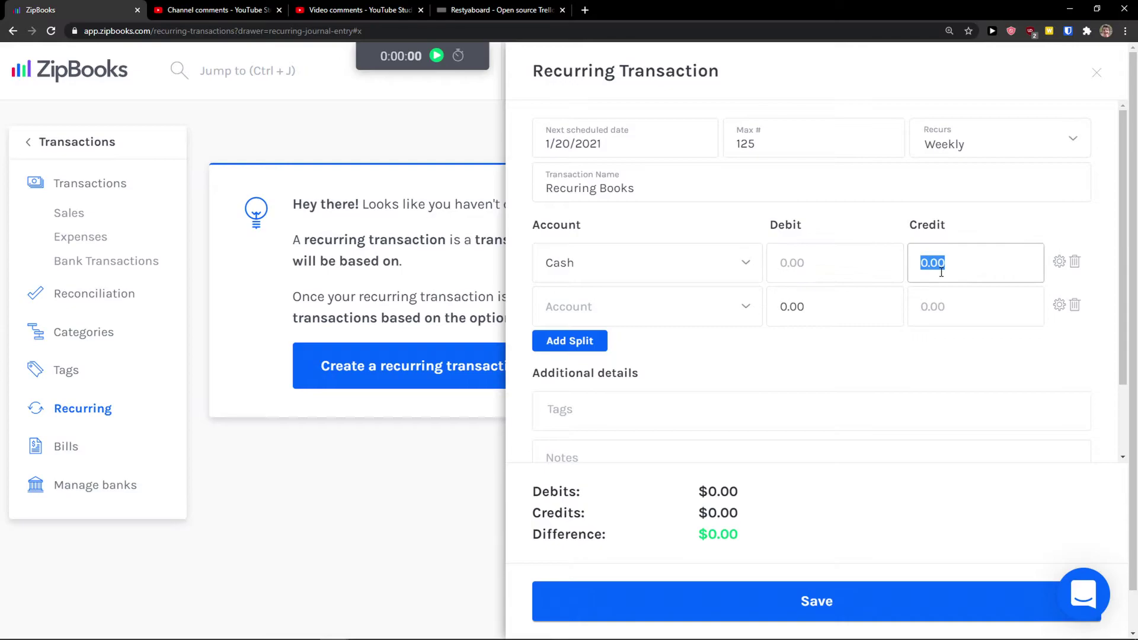
type("50")
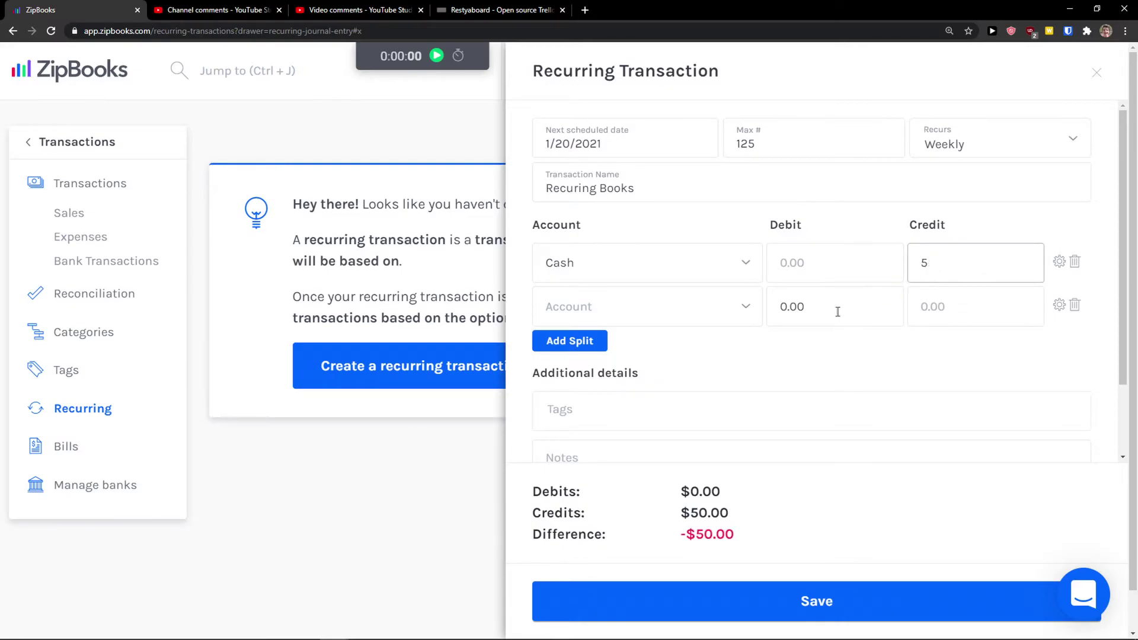
key("BackSpace")
left_click(838, 312)
left_click(838, 276)
type("6")
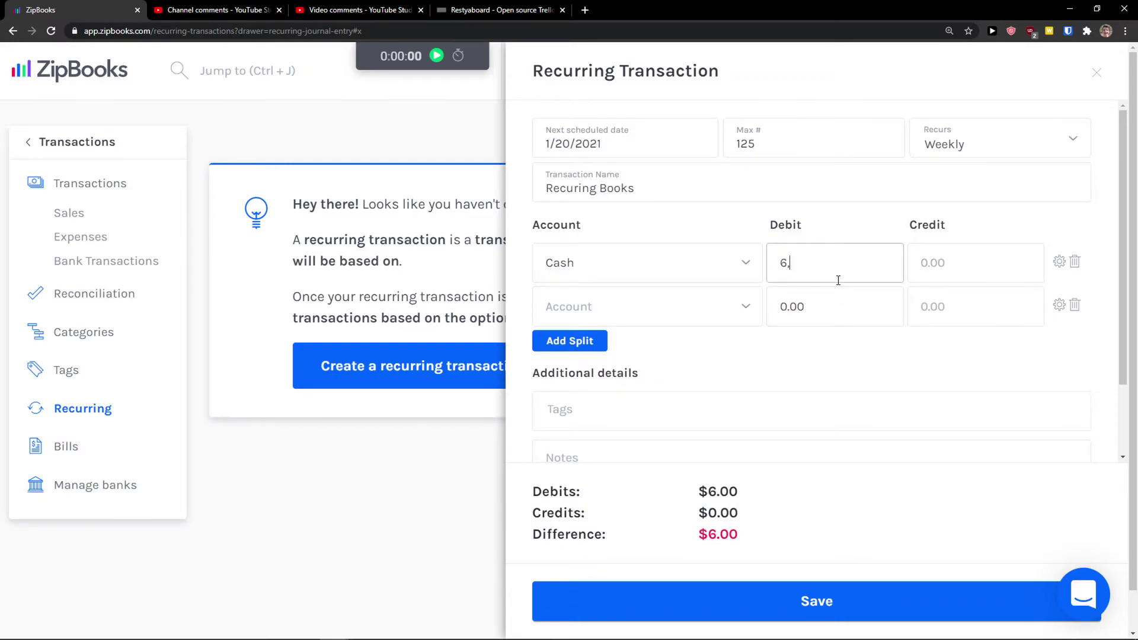
type("0")
key("BackSpace")
key("BackSpace")
left_click(836, 296)
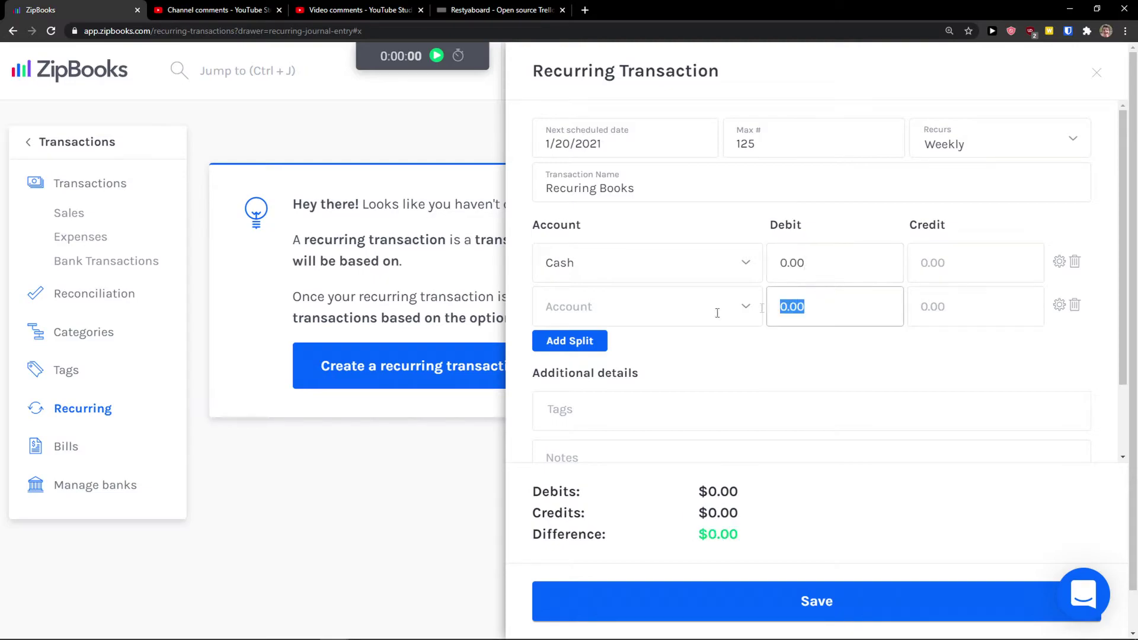
Set the second line's account to Sales and try debit and credit amounts on both lines
left_click(720, 310)
scroll(629, 370, "down", 8)
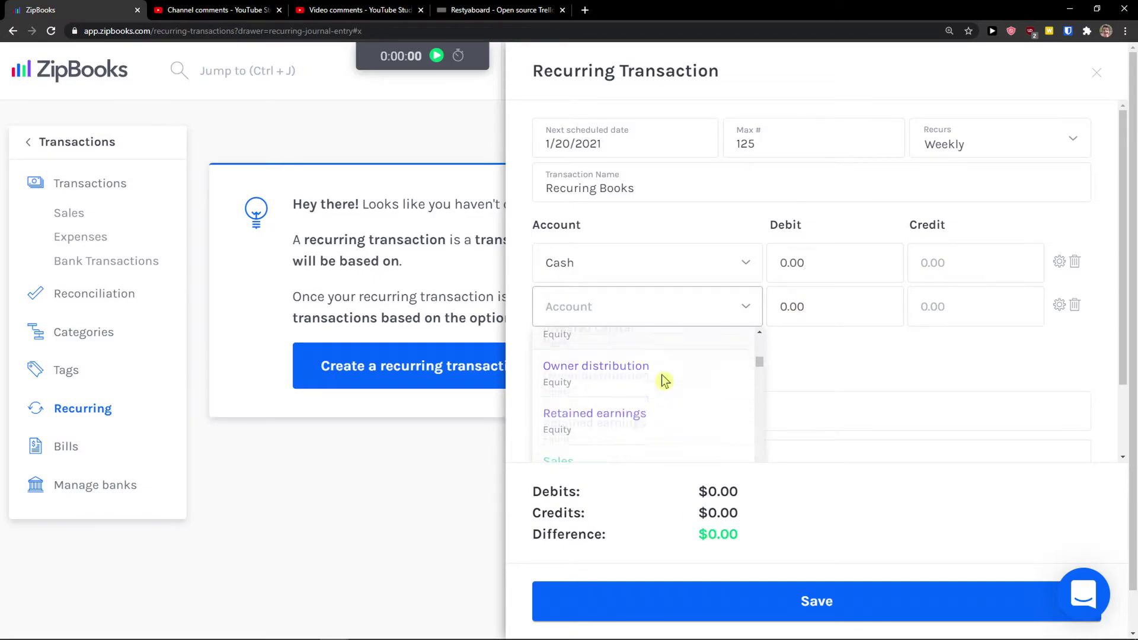
scroll(662, 380, "down", 1)
left_click(663, 358)
left_click(846, 312)
type("50")
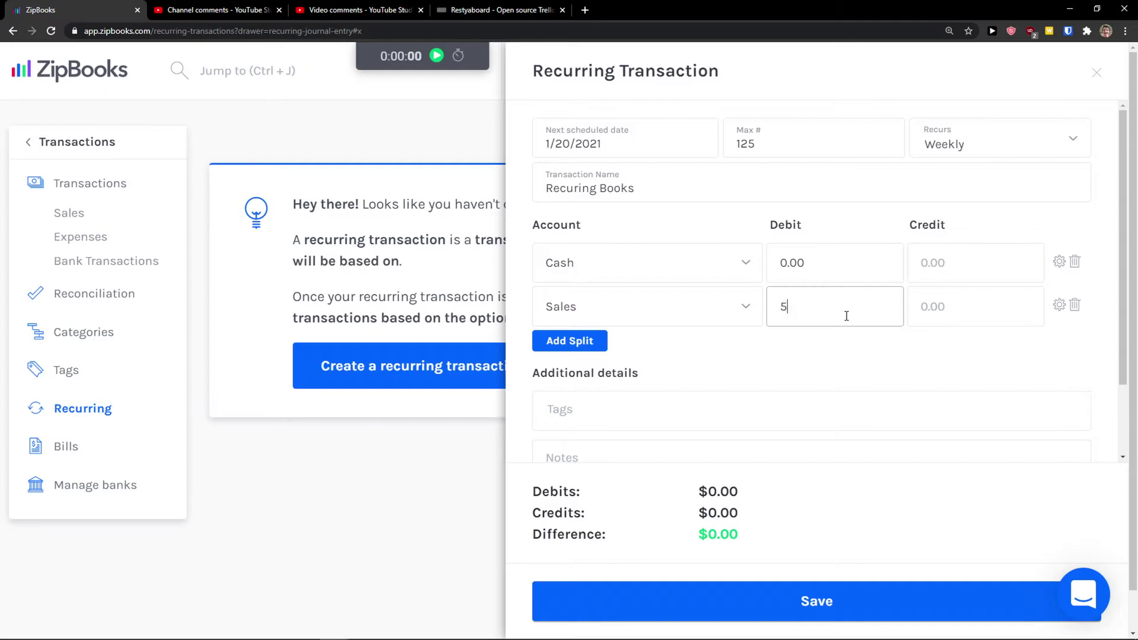
type("50")
left_click(860, 317)
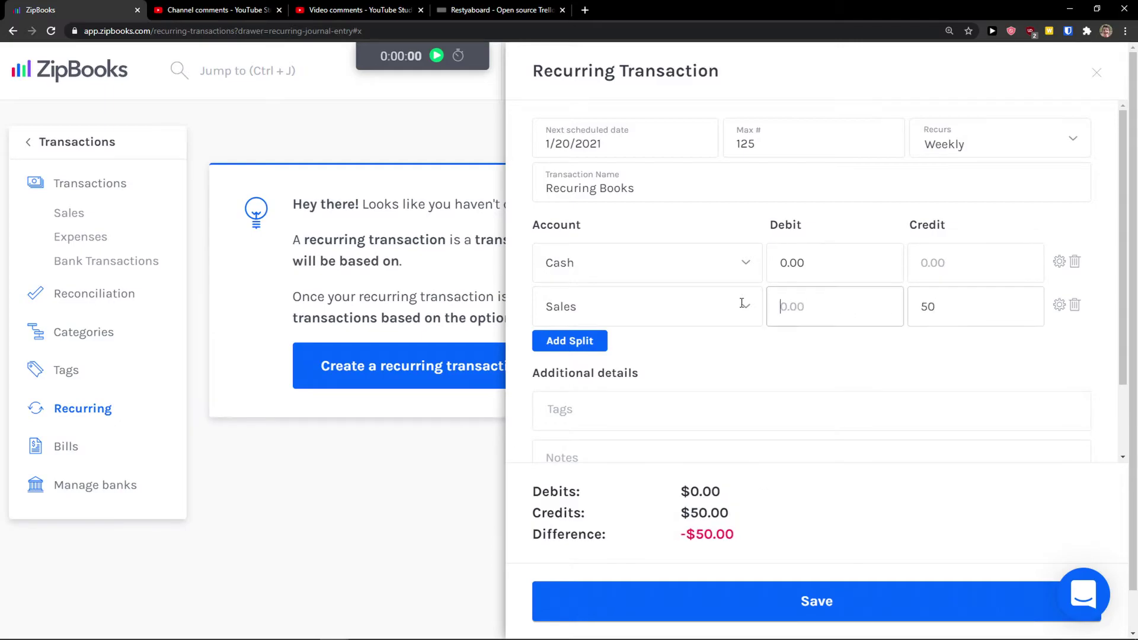
key("Tab")
type("0.00")
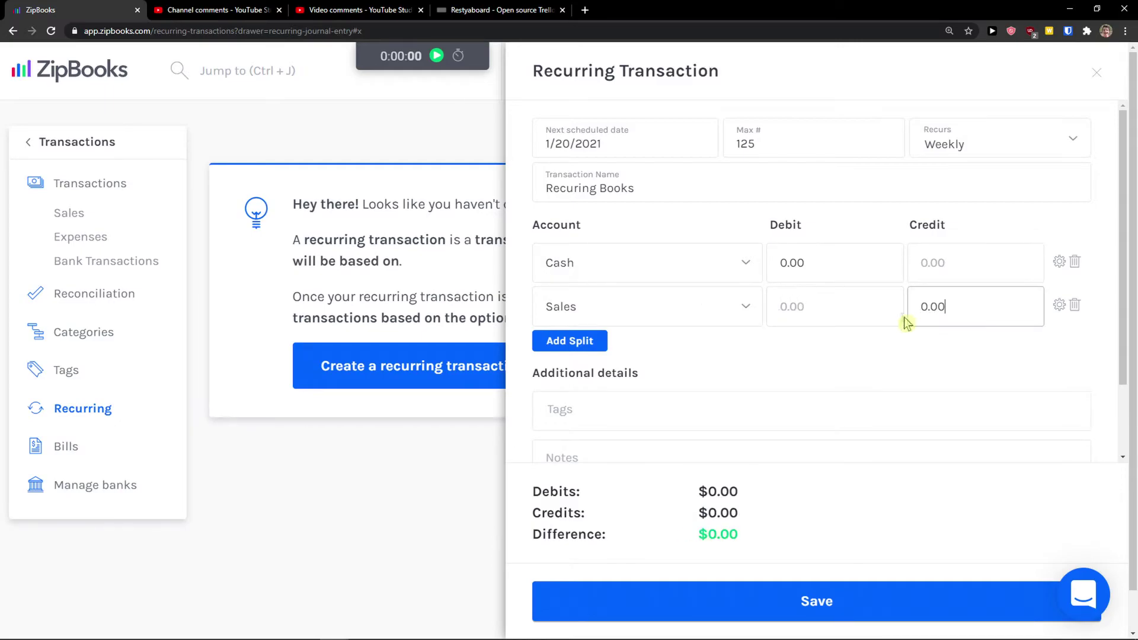
left_click(839, 264)
type("50")
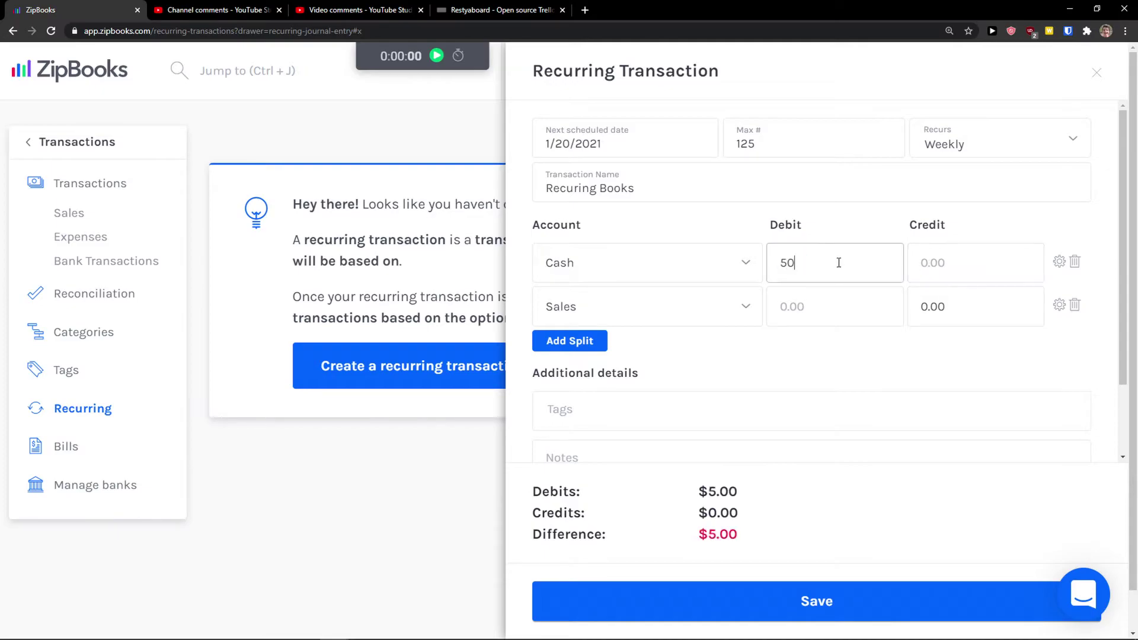
left_click(969, 315)
type("50")
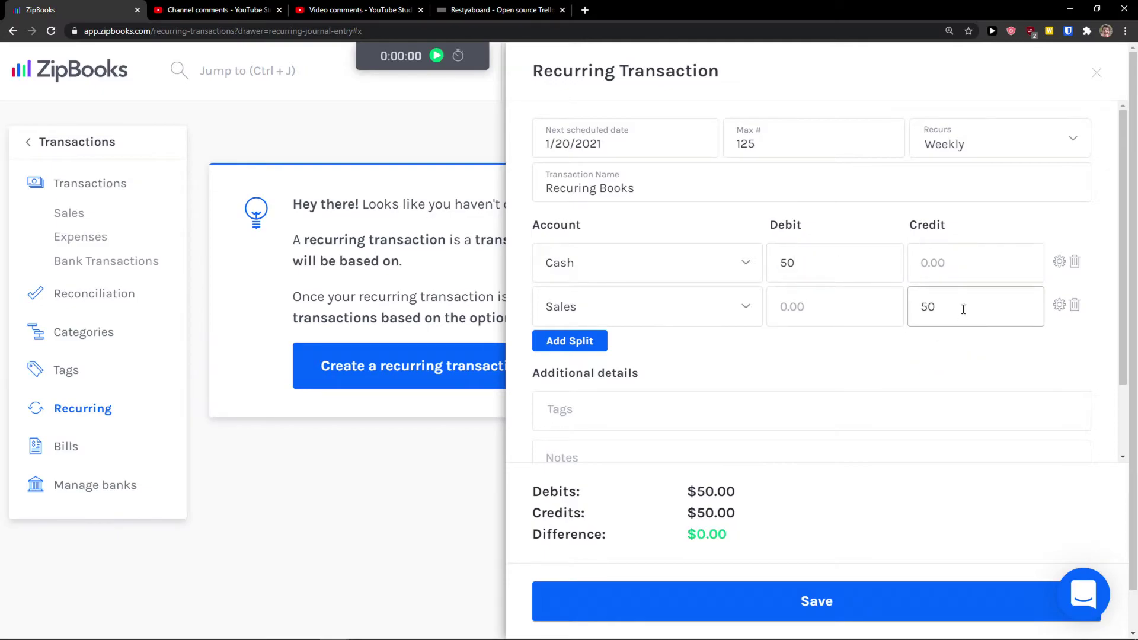
type("100")
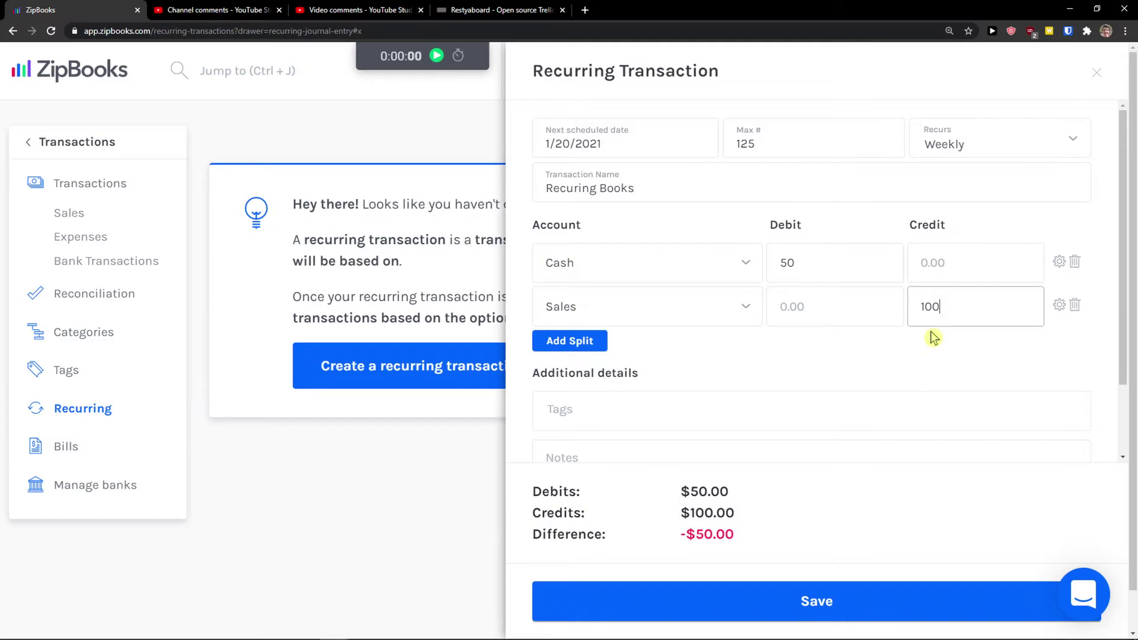
key("BackSpace")
key("BackSpace")
key("BackSpace")
Switch the first line to Liabilities, debit Sales 100, credit Liabilities 50, and attempt saving
left_click(686, 258)
scroll(693, 361, "down", 2)
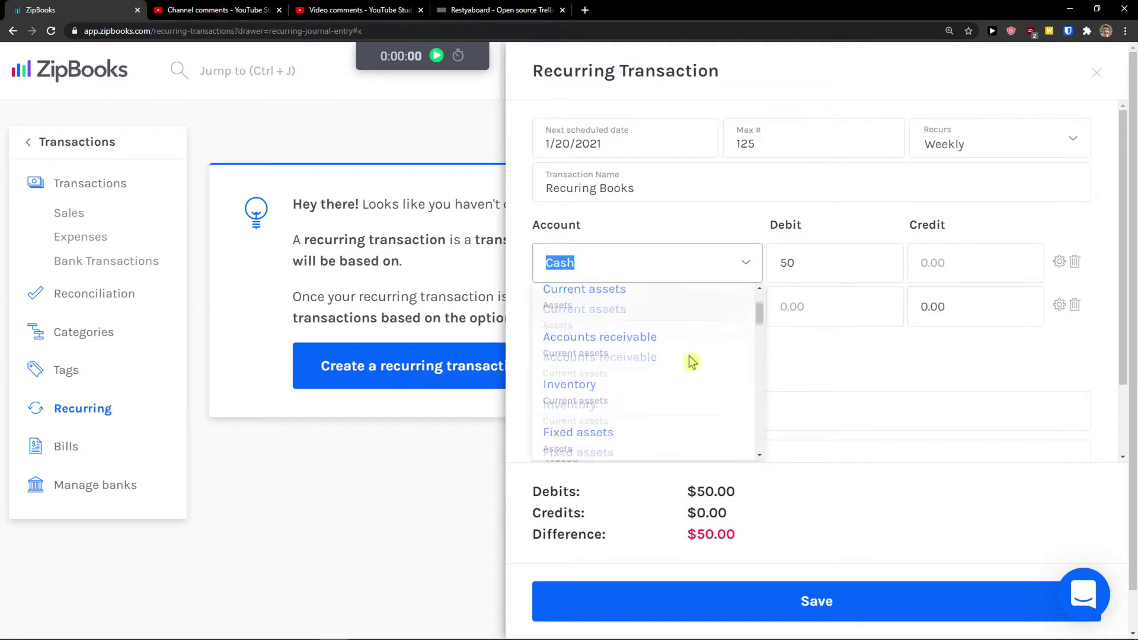
scroll(692, 361, "down", 3)
left_click(691, 334)
left_click(816, 270)
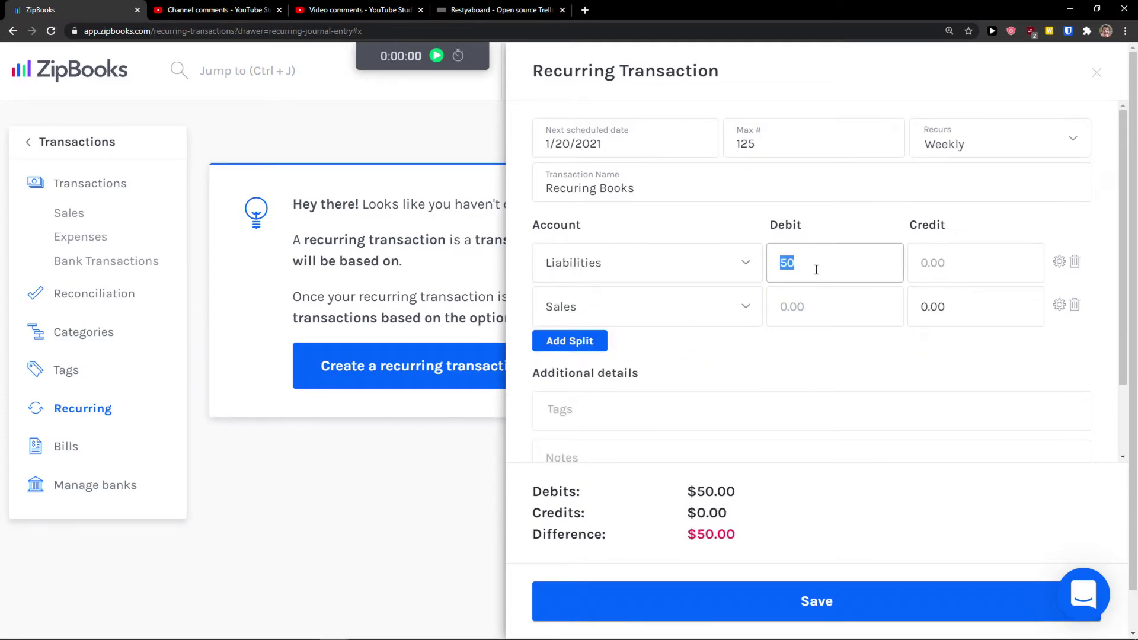
left_click(936, 306)
left_click(850, 307)
type("100")
left_click(972, 278)
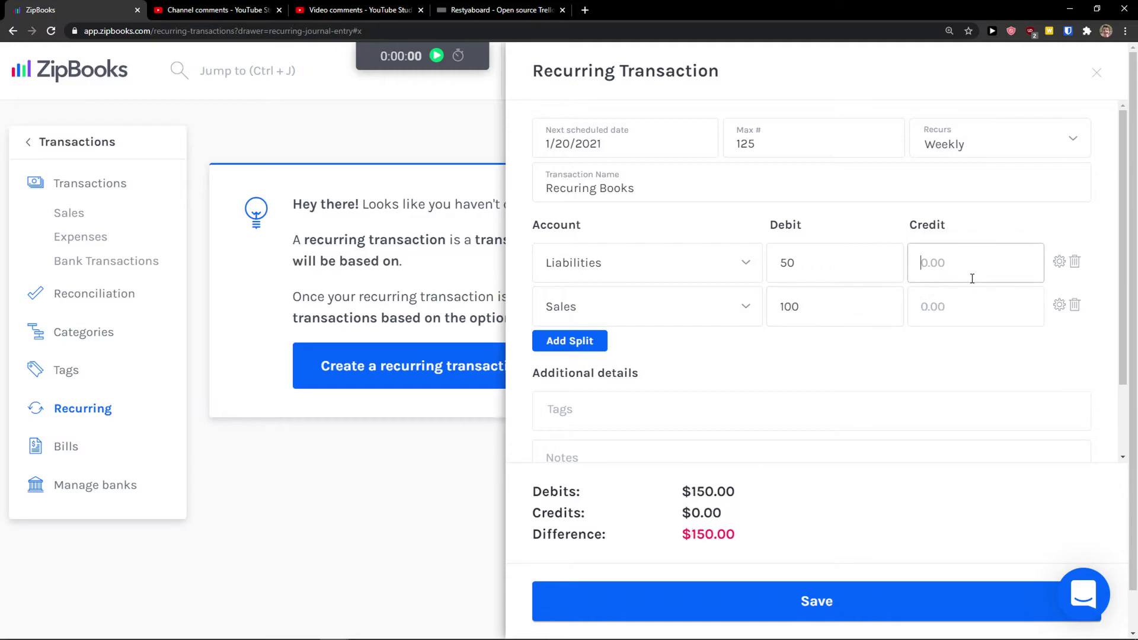
type("50")
scroll(920, 361, "down", 2)
scroll(909, 363, "up", 2)
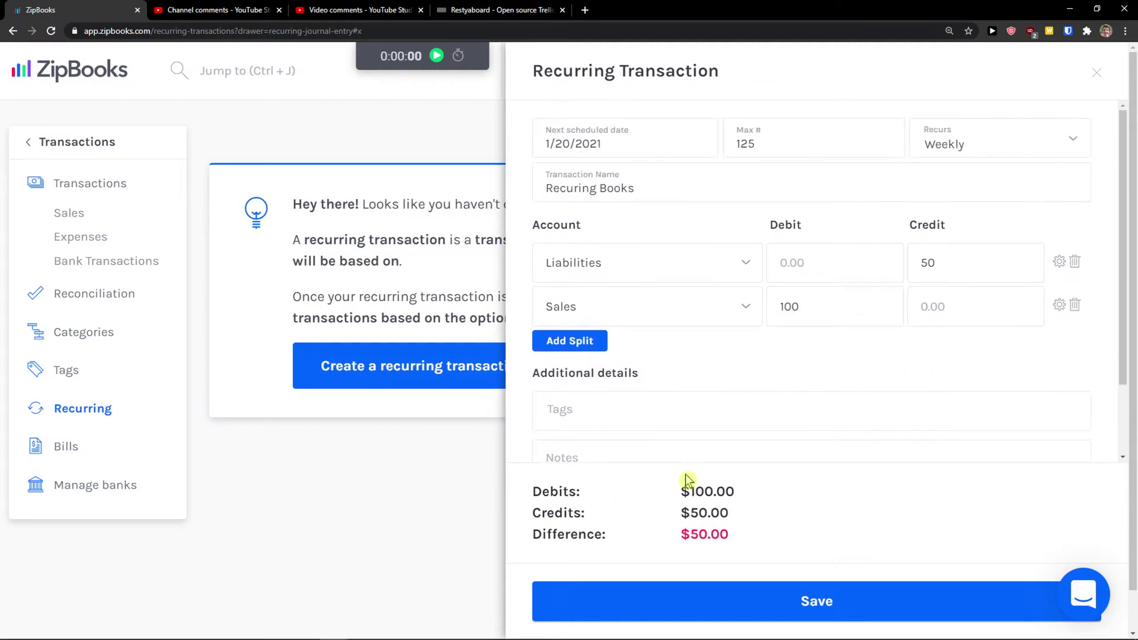
scroll(686, 480, "down", 1)
scroll(721, 394, "down", 2)
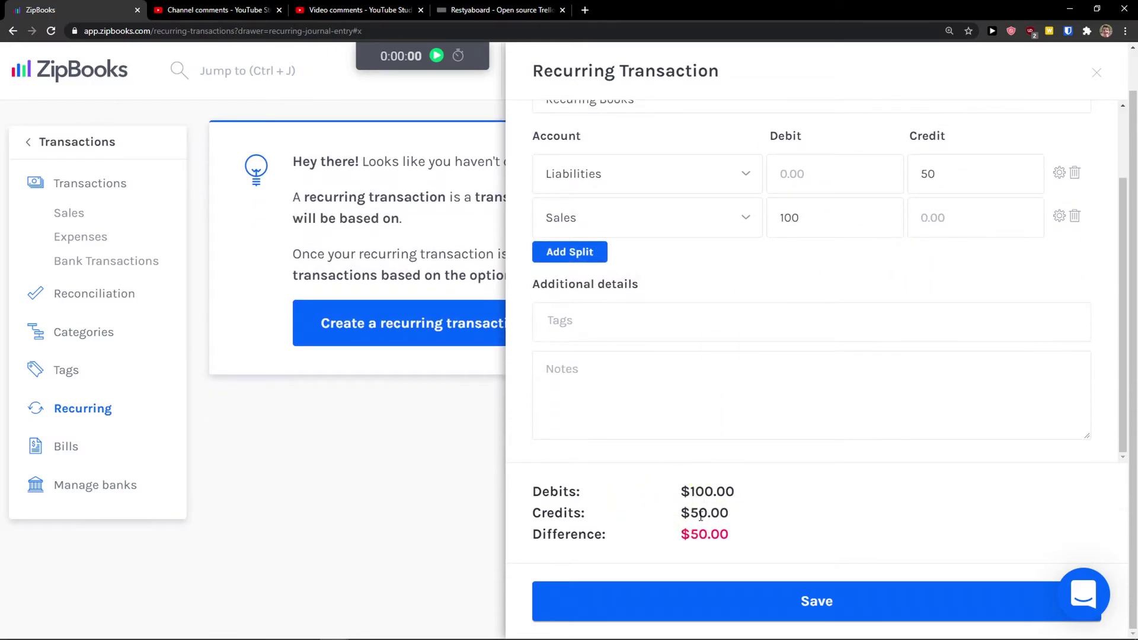
scroll(705, 415, "up", 1)
left_click(810, 602)
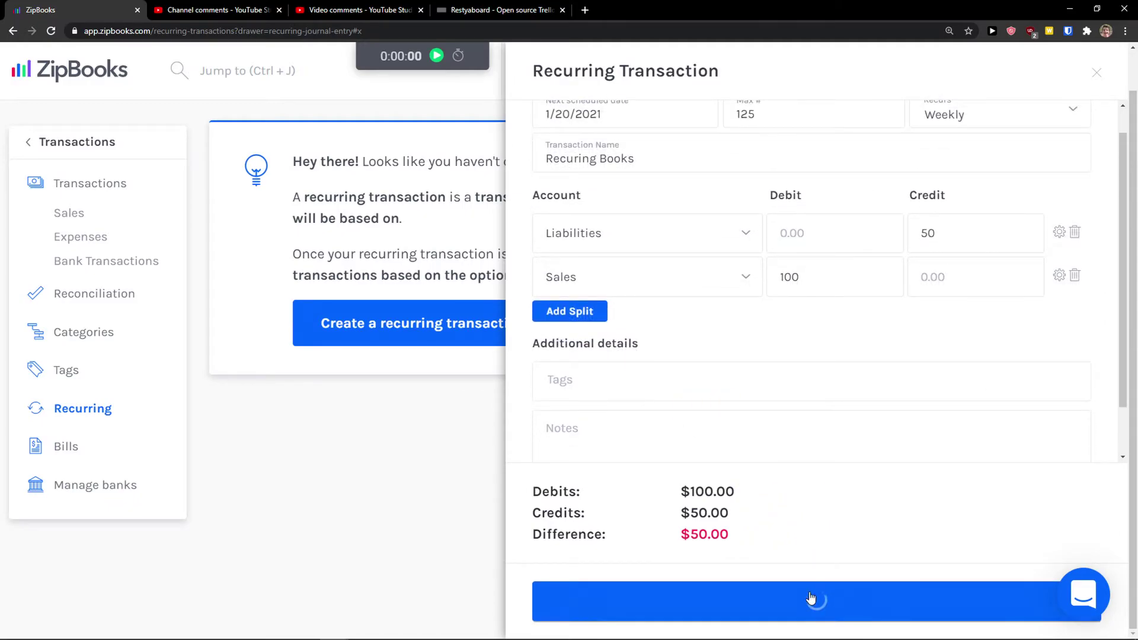
Correct the Liabilities credit to 100 so the entry balances, and save it
left_click(925, 235)
key("BackSpace")
key("BackSpace")
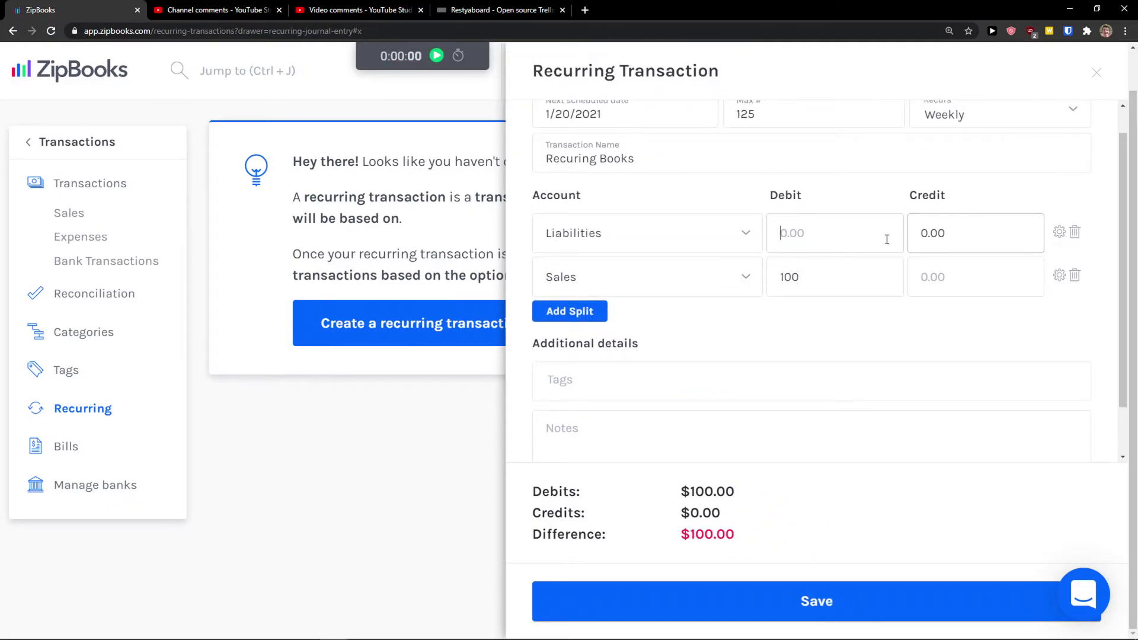
left_click(976, 238)
type("100")
left_click(839, 584)
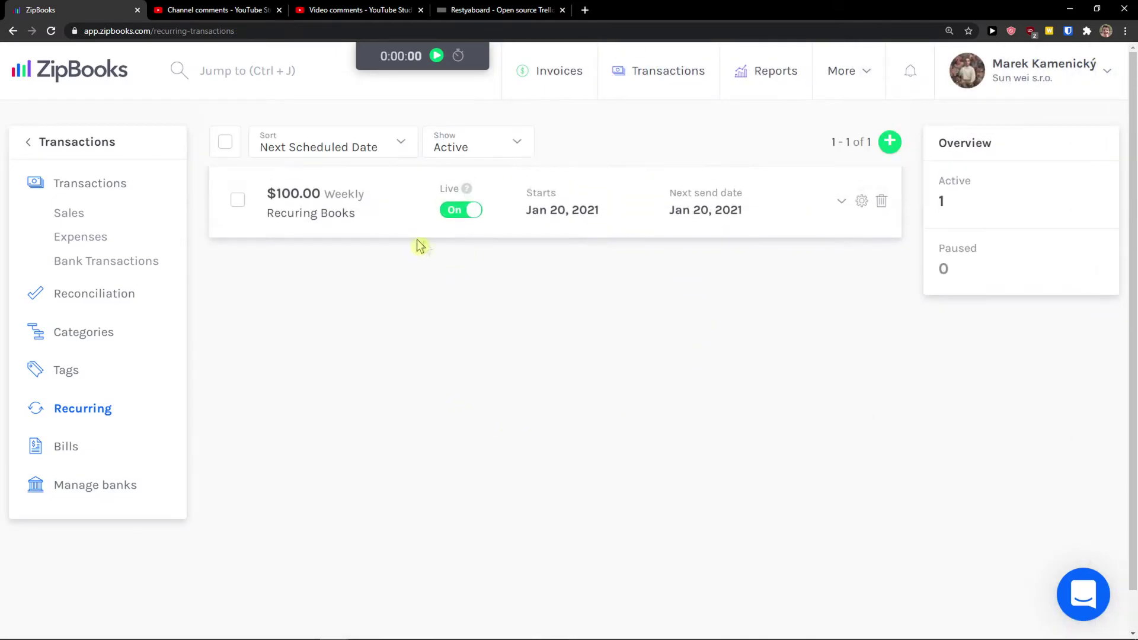
Tag the Recuring Books recurring transaction with Tag1 Sales Channel and save it
left_click(361, 221)
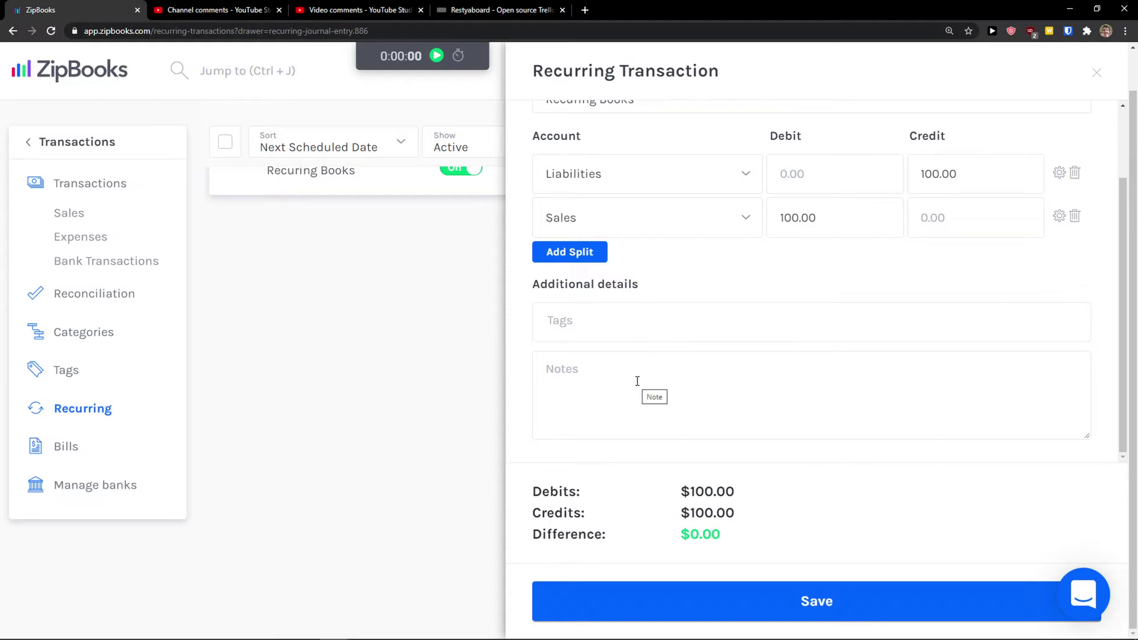
type("ta")
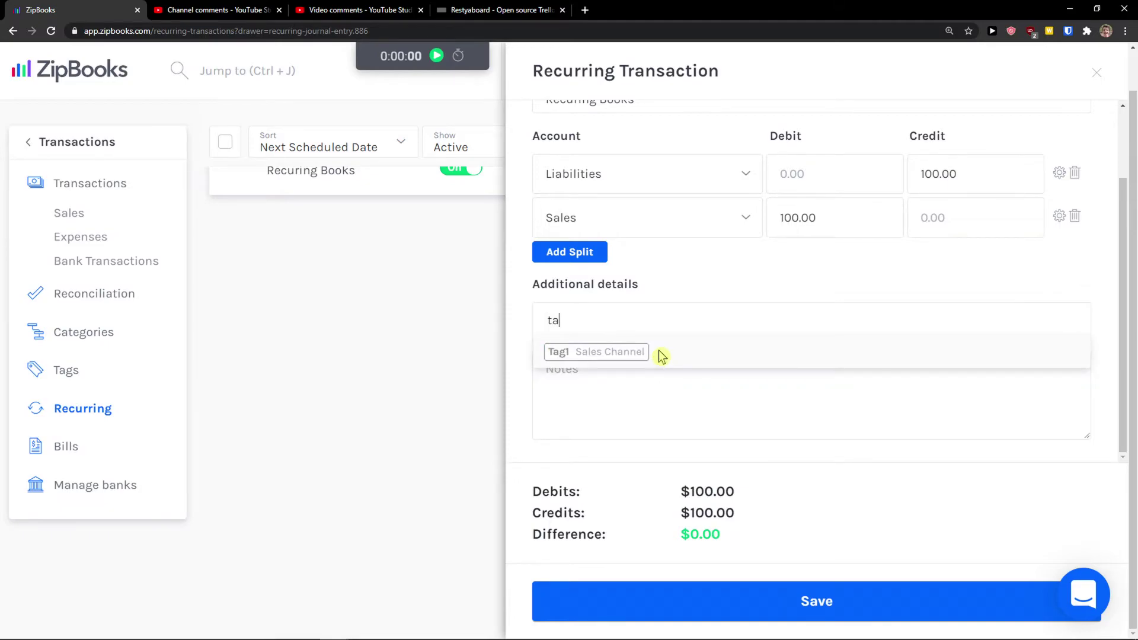
key("BackSpace")
scroll(674, 361, "down", 5)
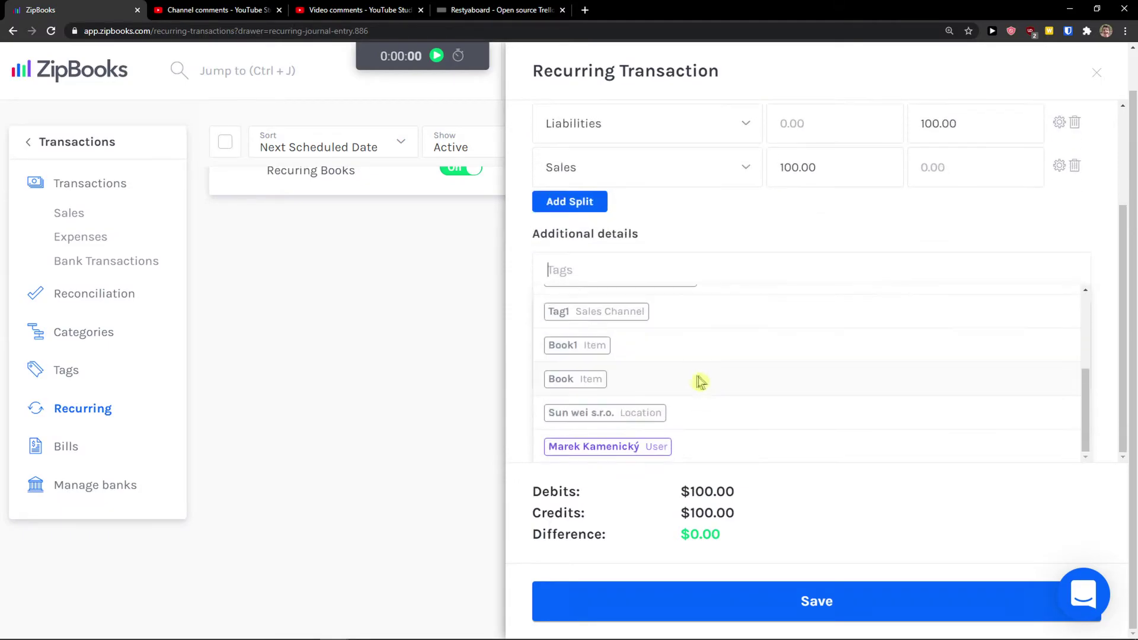
scroll(713, 390, "up", 3)
scroll(732, 404, "down", 3)
scroll(727, 410, "up", 2)
scroll(725, 411, "down", 2)
left_click(690, 354)
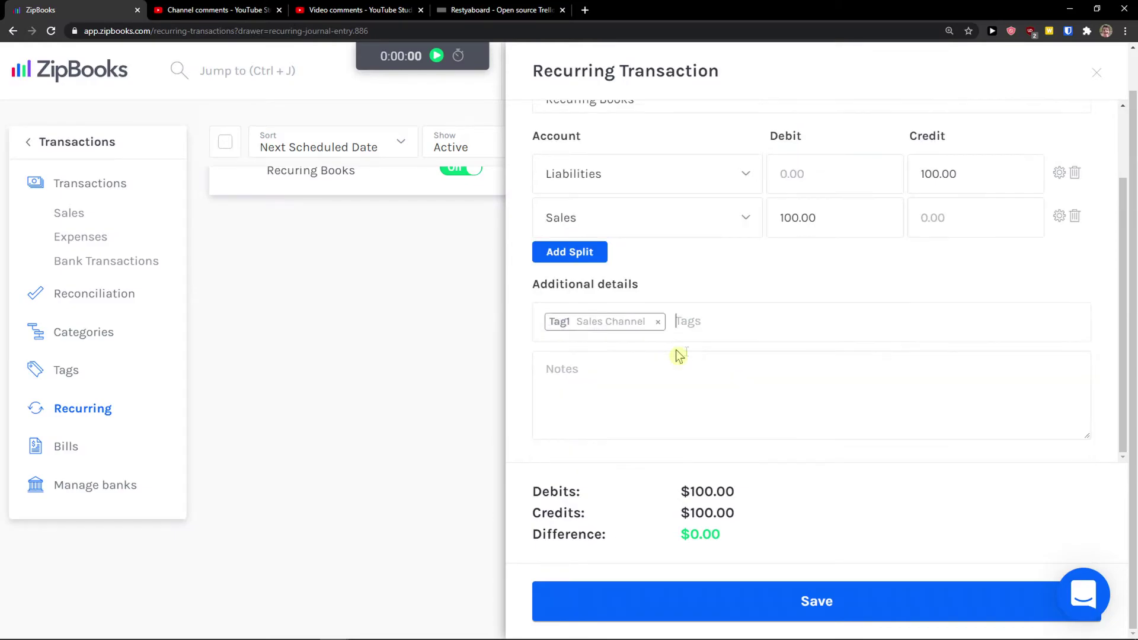
left_click(835, 611)
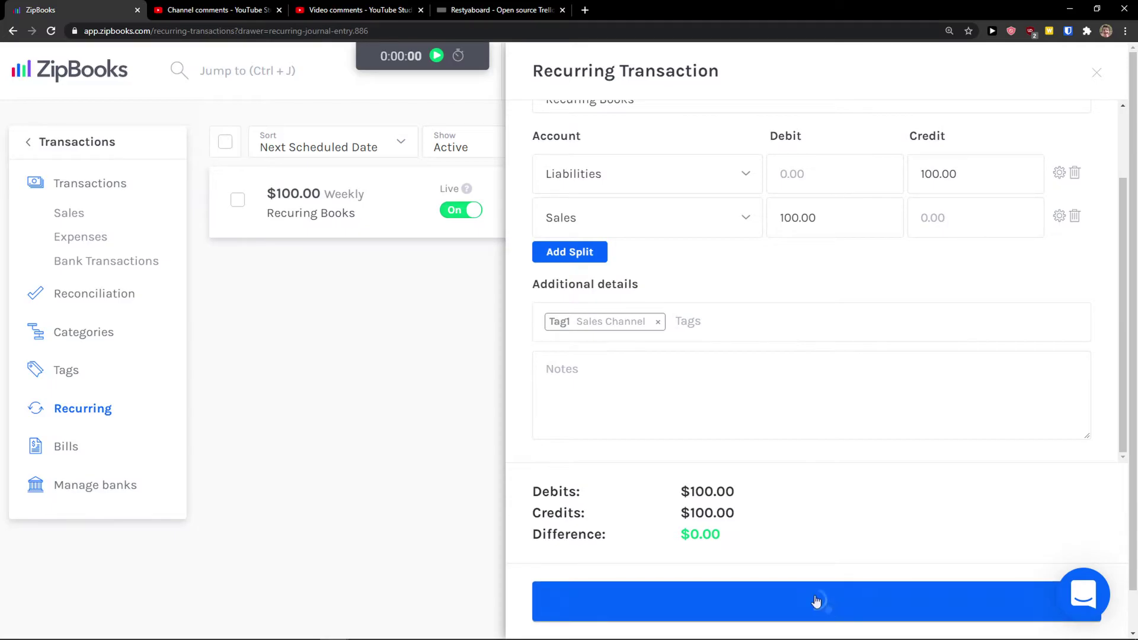
left_click(69, 446)
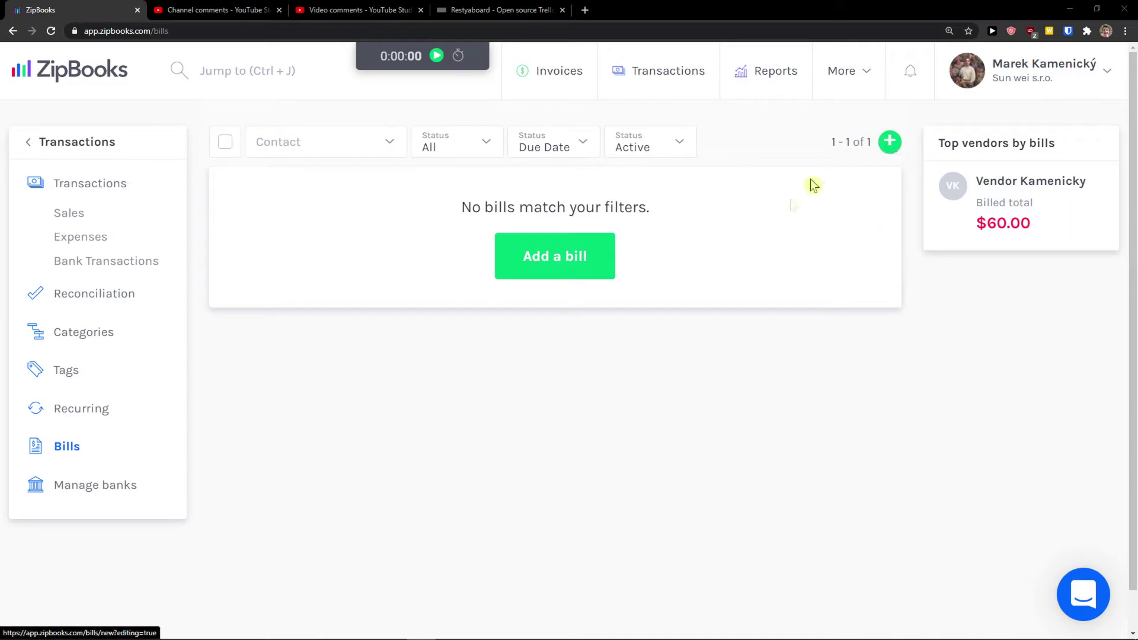
Start a new bill for the existing vendor, checking the due date and currency options
left_click(889, 143)
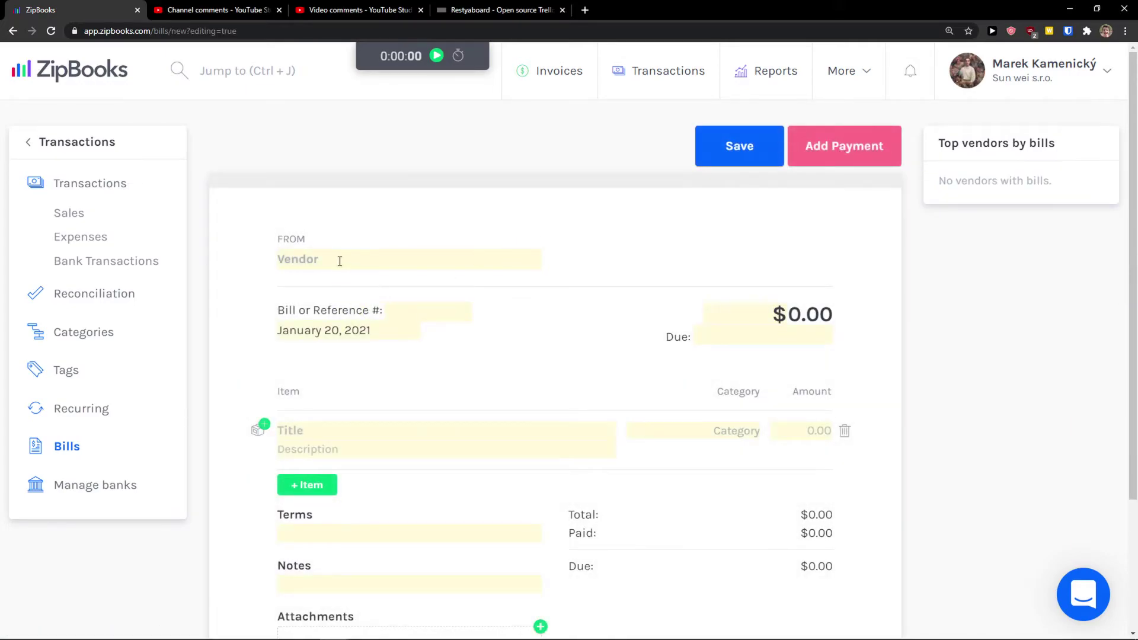
left_click(340, 261)
left_click(314, 312)
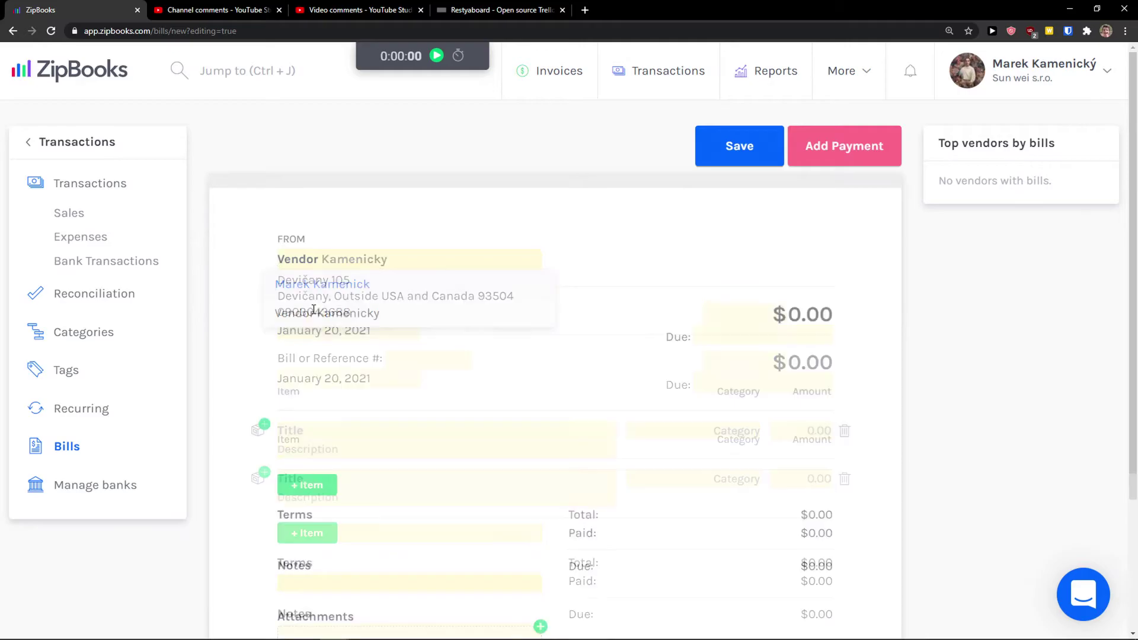
scroll(388, 314, "down", 1)
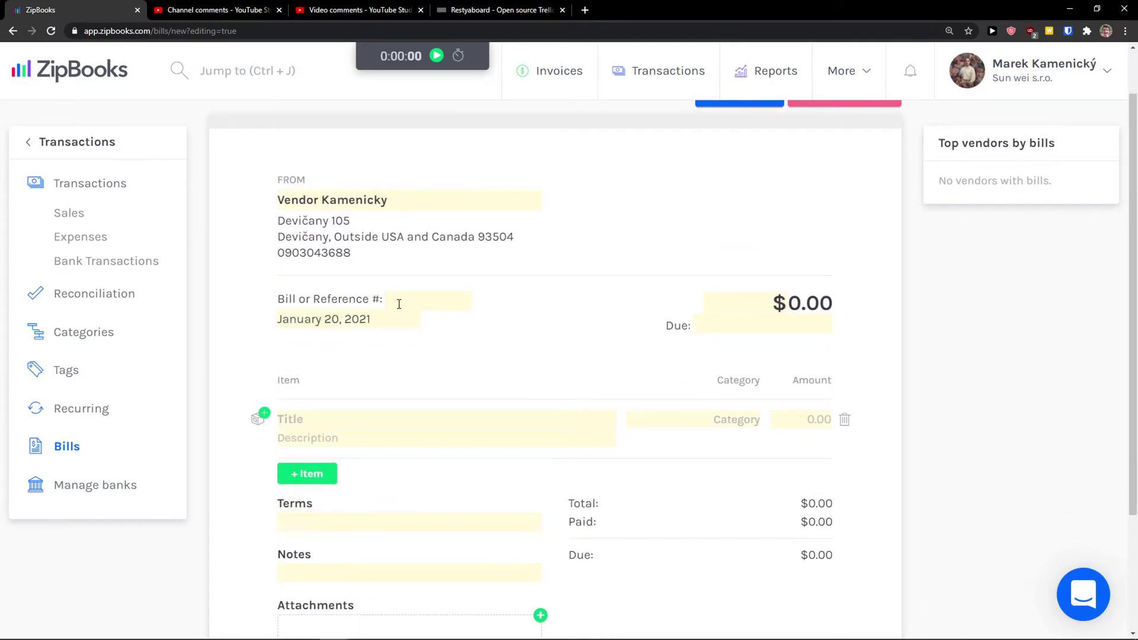
left_click(803, 326)
left_click(781, 303)
left_click(807, 303)
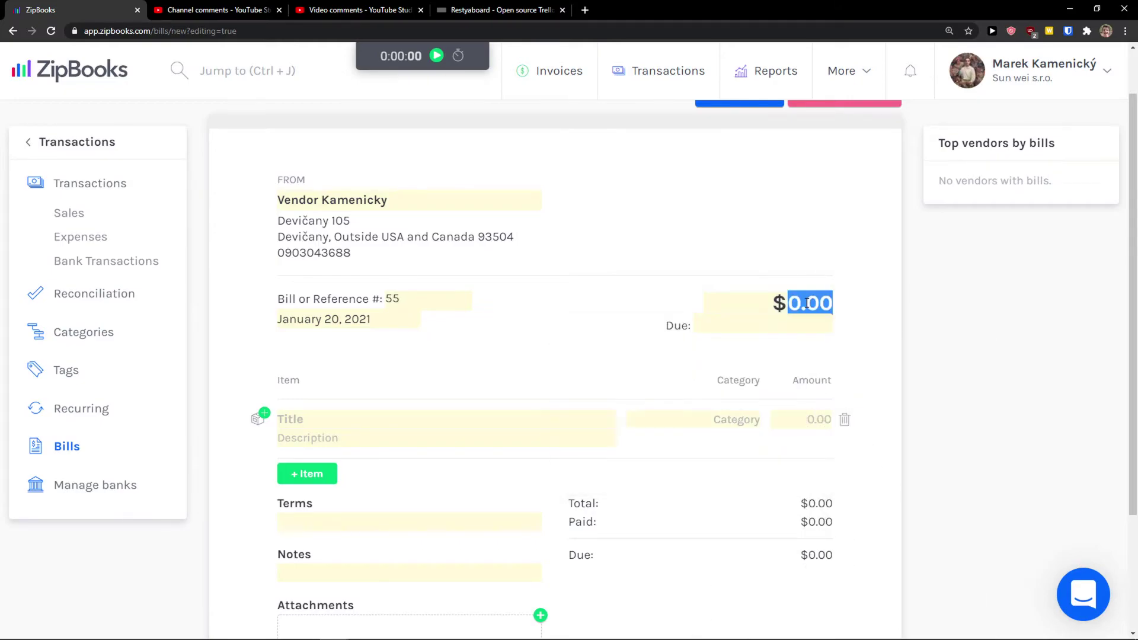
Fill the bill line with the saved Book1 item and file it under Assets
left_click(261, 418)
left_click(311, 419)
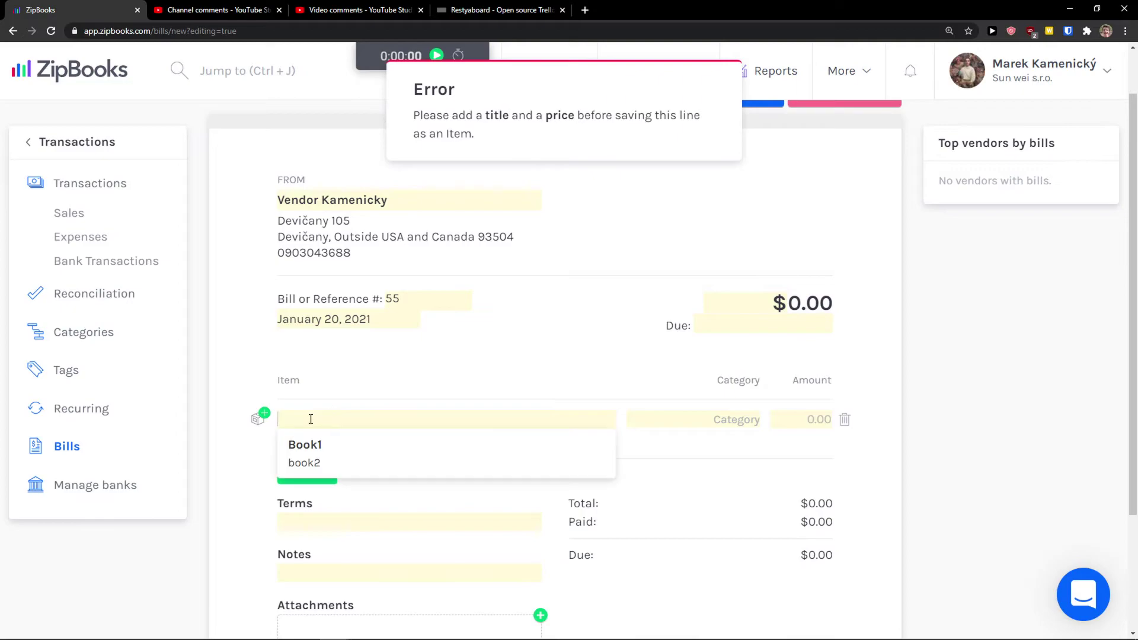
left_click(308, 446)
scroll(327, 422, "down", 1)
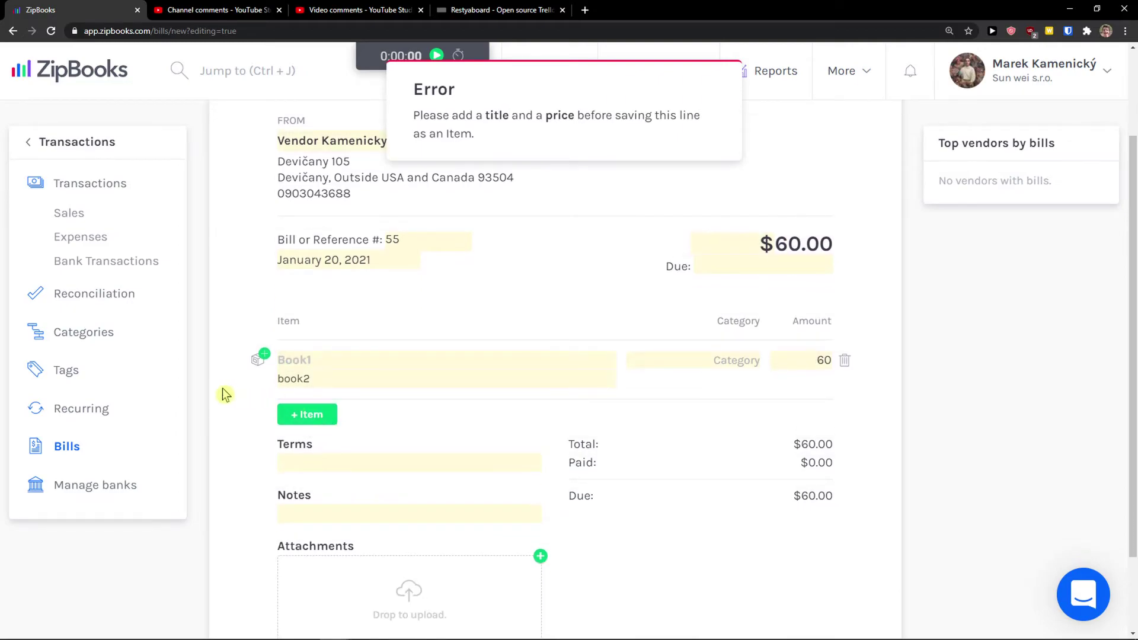
scroll(717, 171, "up", 1)
left_click(728, 417)
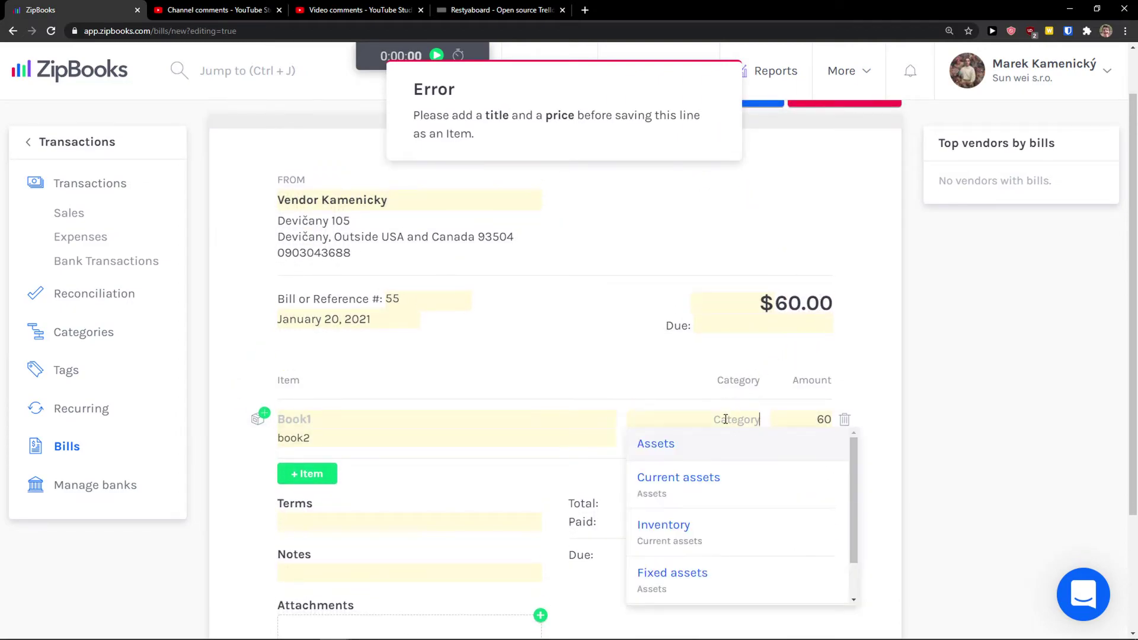
scroll(680, 468, "down", 2)
scroll(729, 479, "down", 2)
scroll(681, 463, "up", 4)
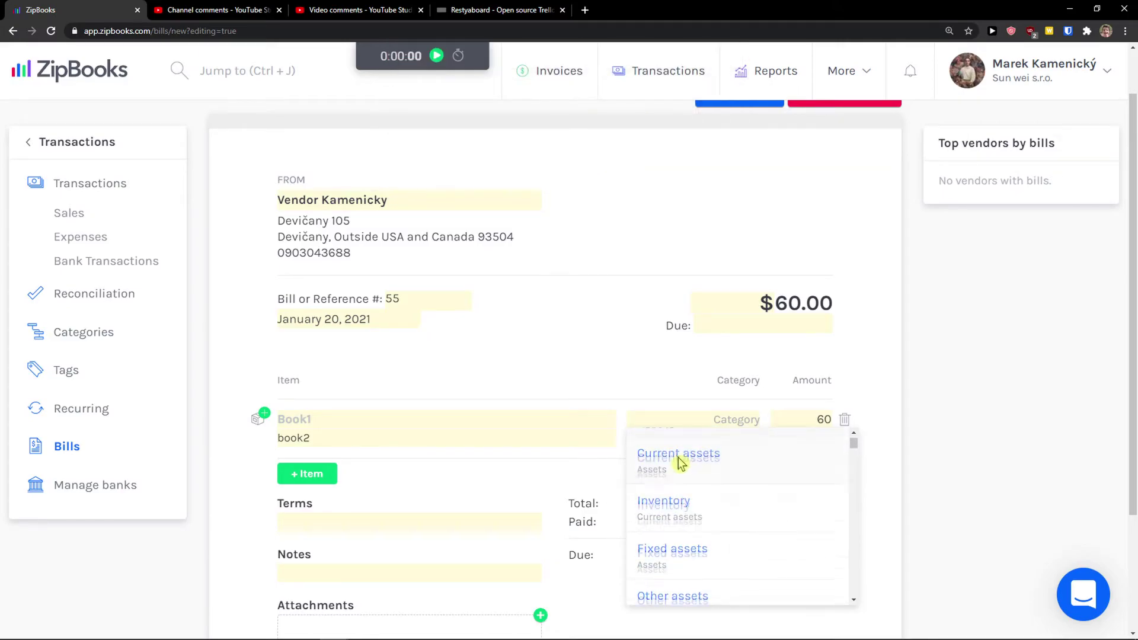
left_click(735, 449)
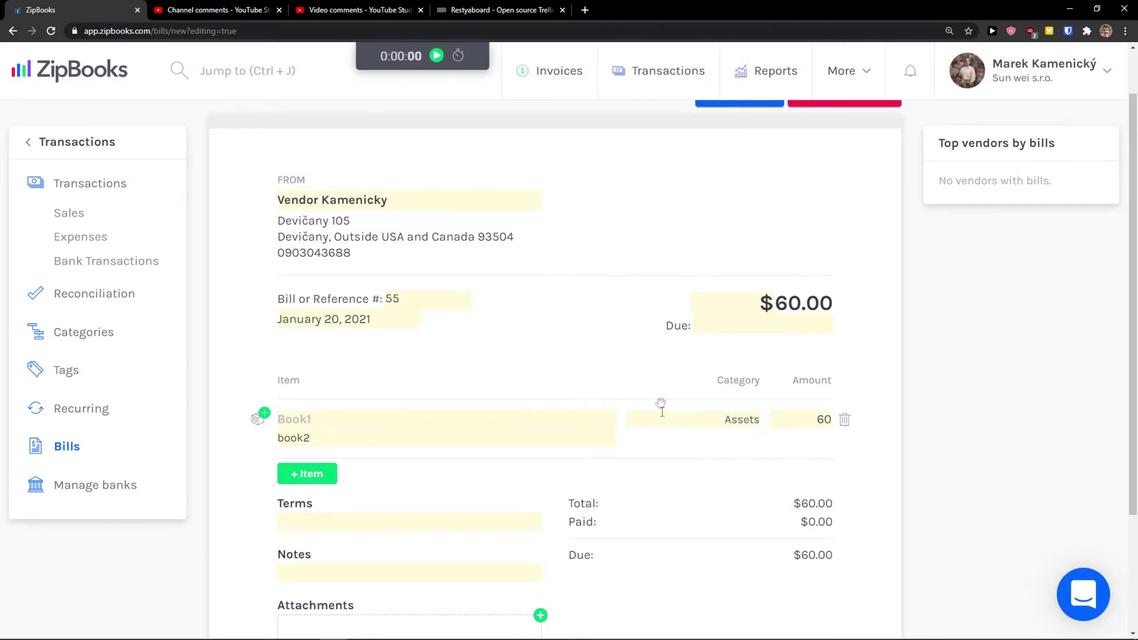
Set the bill's due date to January 28, 2021 and save it
left_click(733, 328)
left_click(875, 568)
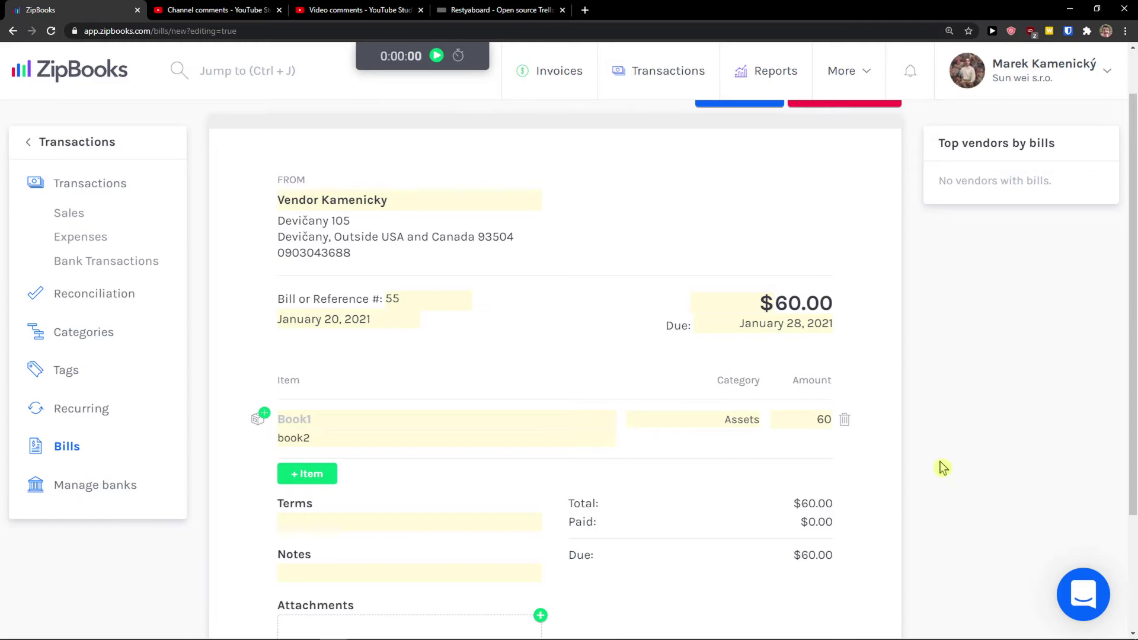
scroll(943, 469, "down", 3)
scroll(933, 463, "up", 3)
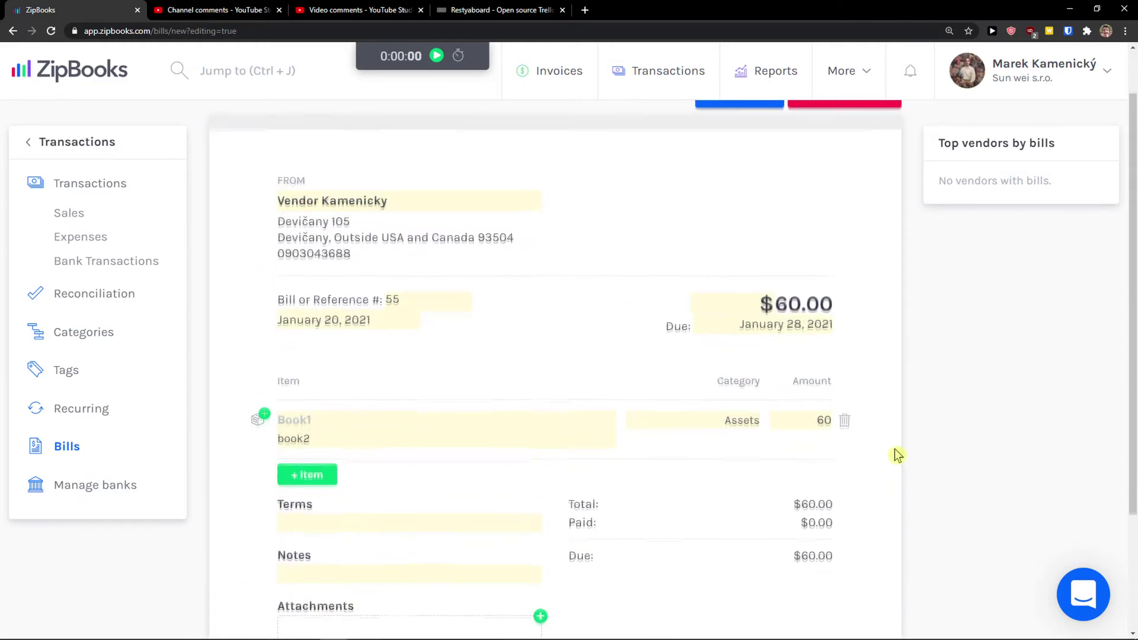
scroll(898, 455, "up", 1)
left_click(739, 146)
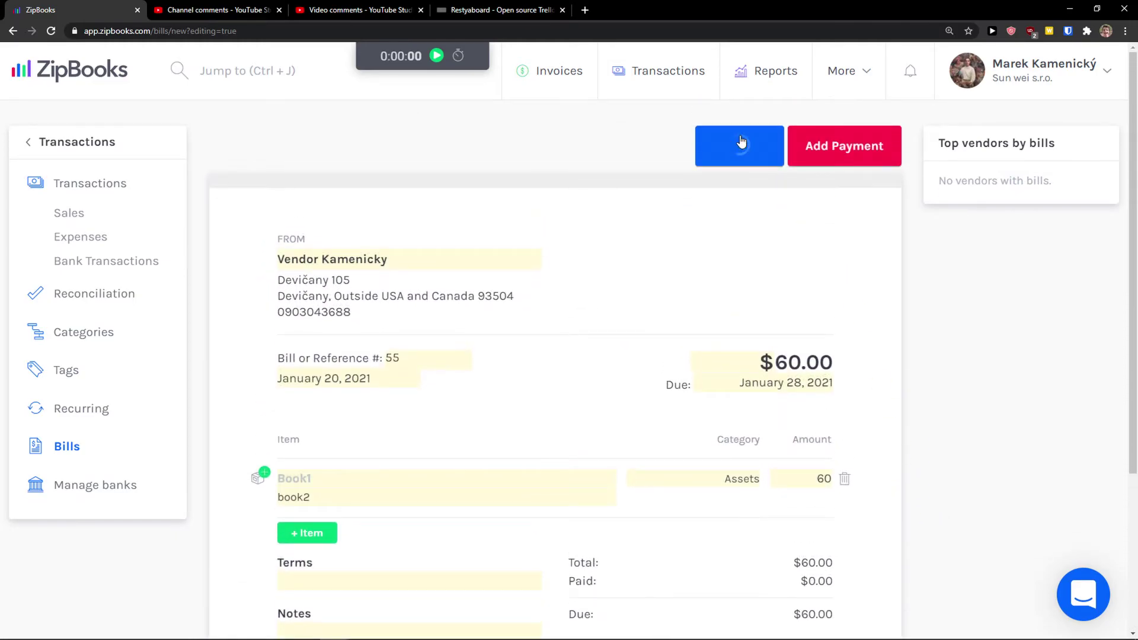
Log a $25.00 payment from Cash against the bill
left_click(829, 148)
left_click(899, 197)
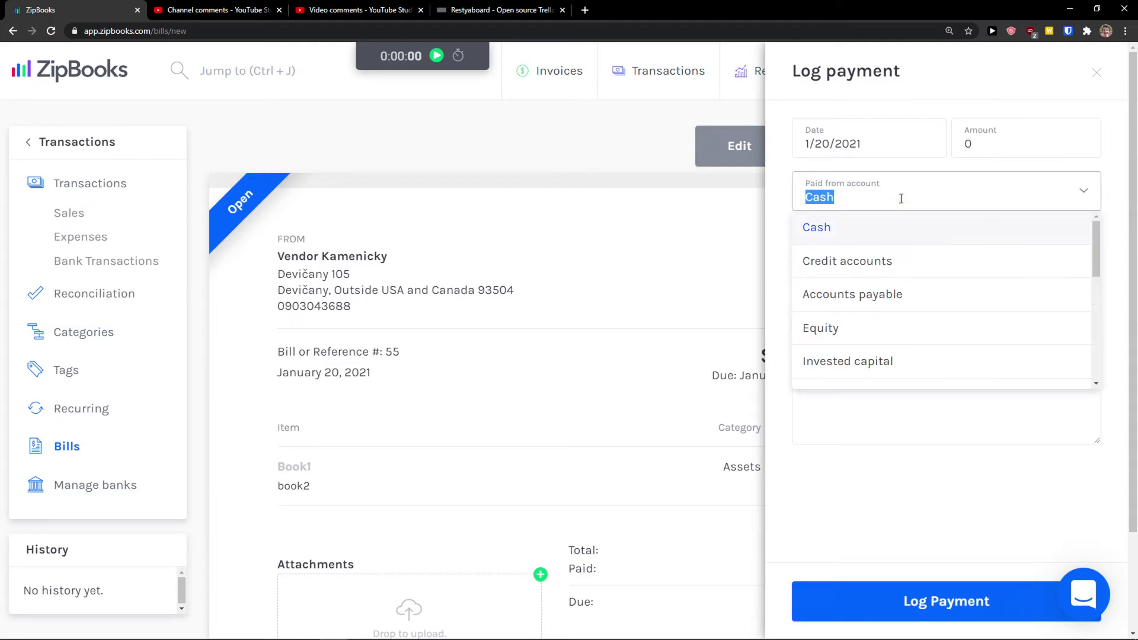
left_click(970, 152)
type("25")
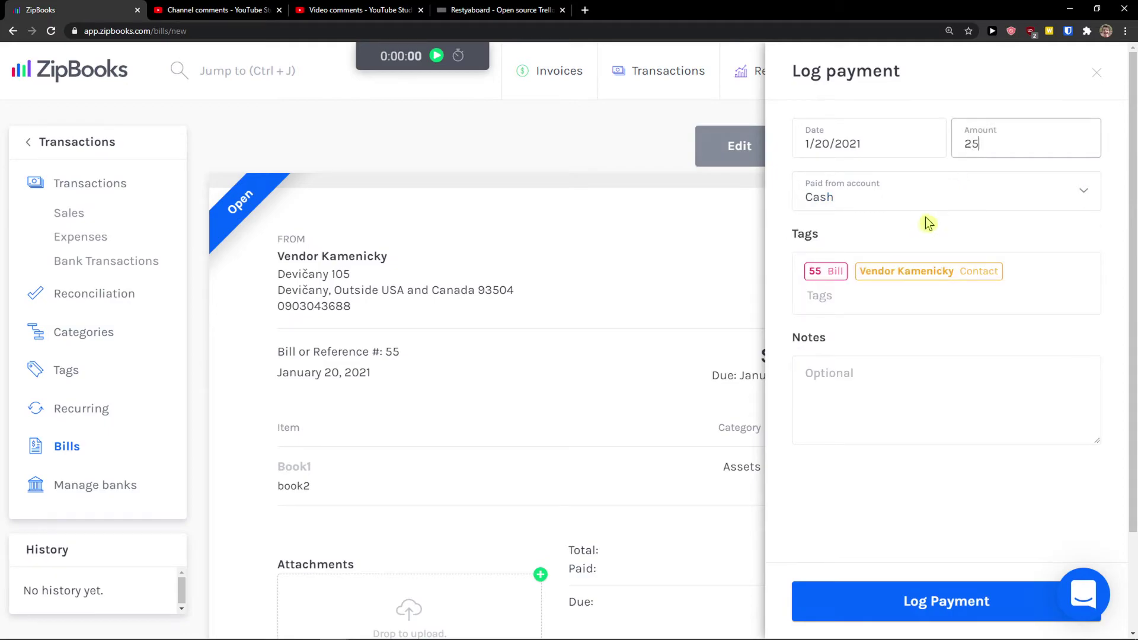
left_click(925, 197)
left_click(889, 236)
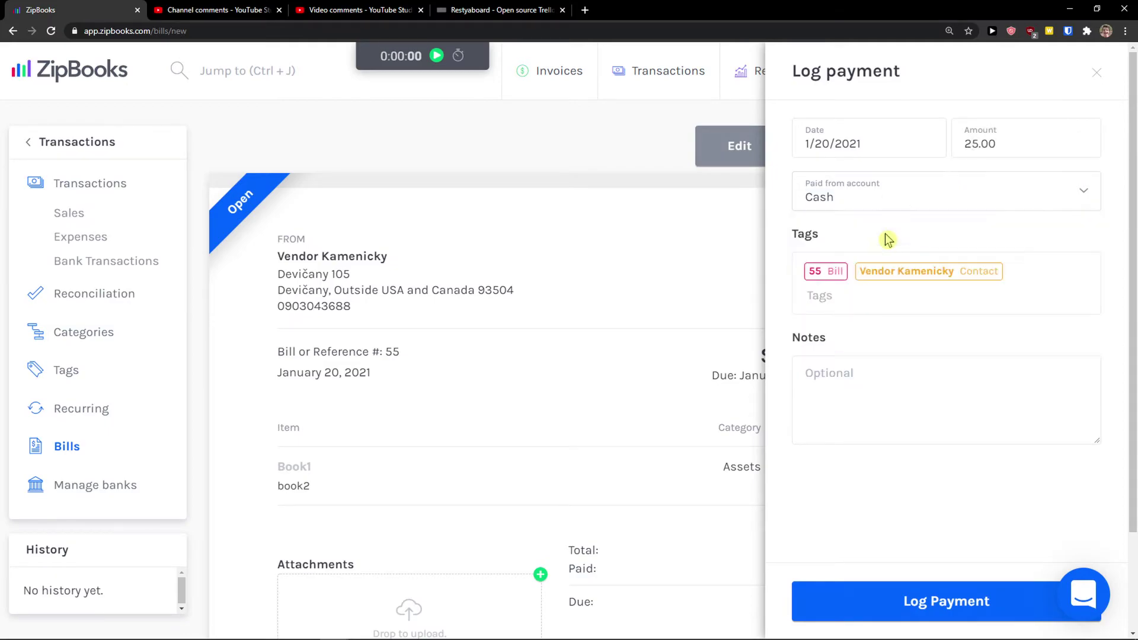
left_click(976, 601)
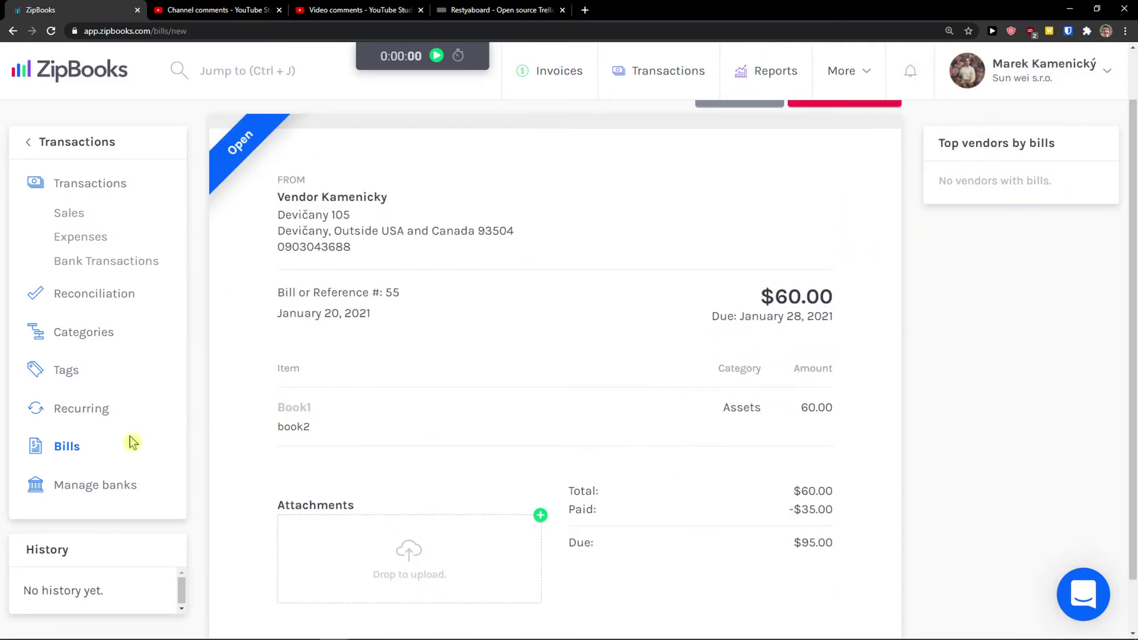
Reopen bill 55 from the Bills list and review its paid and due figures
left_click(60, 448)
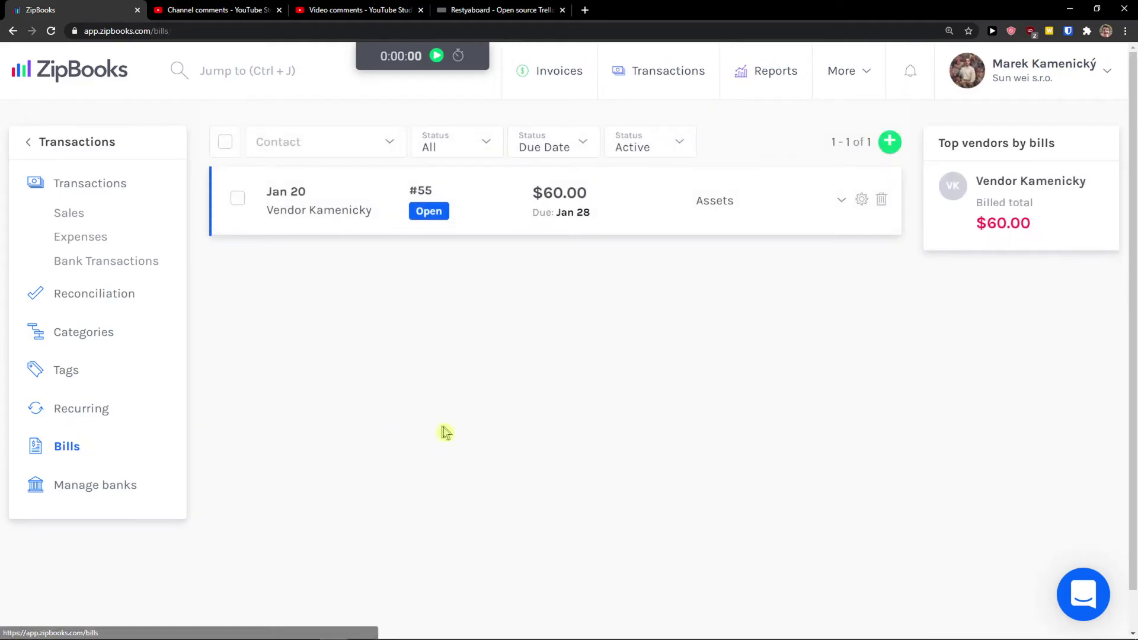
left_click(683, 217)
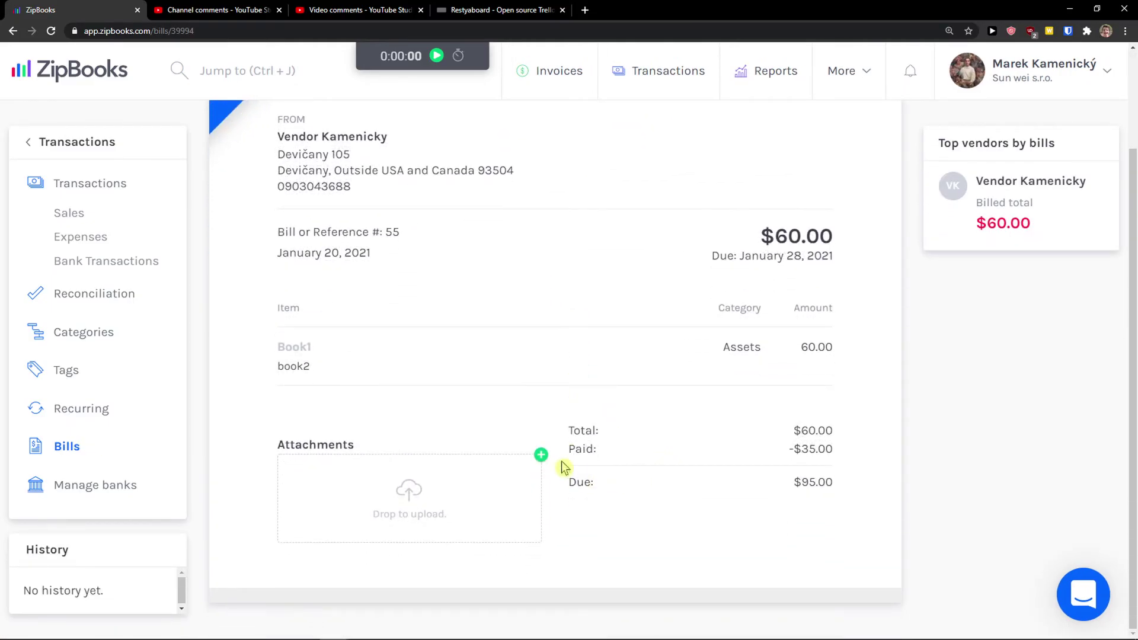
left_click_drag(564, 465, 646, 457)
left_click(587, 434)
left_click_drag(571, 456, 846, 488)
left_click(848, 510)
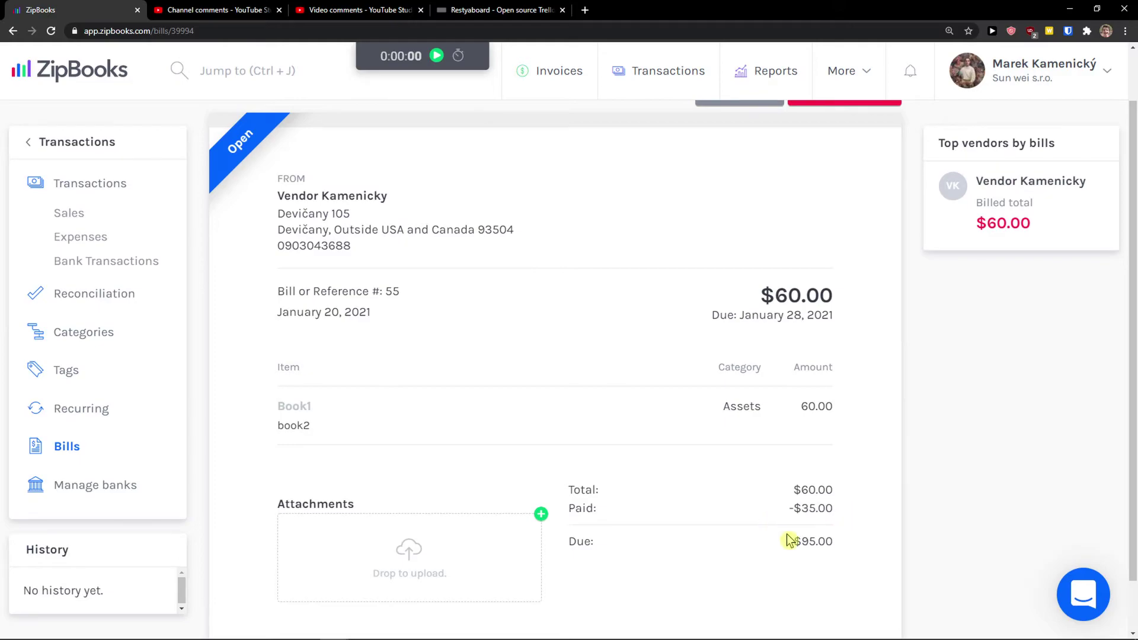
scroll(845, 519, "up", 1)
Open another Cash payment form showing 95.00, then close it without logging
left_click(848, 165)
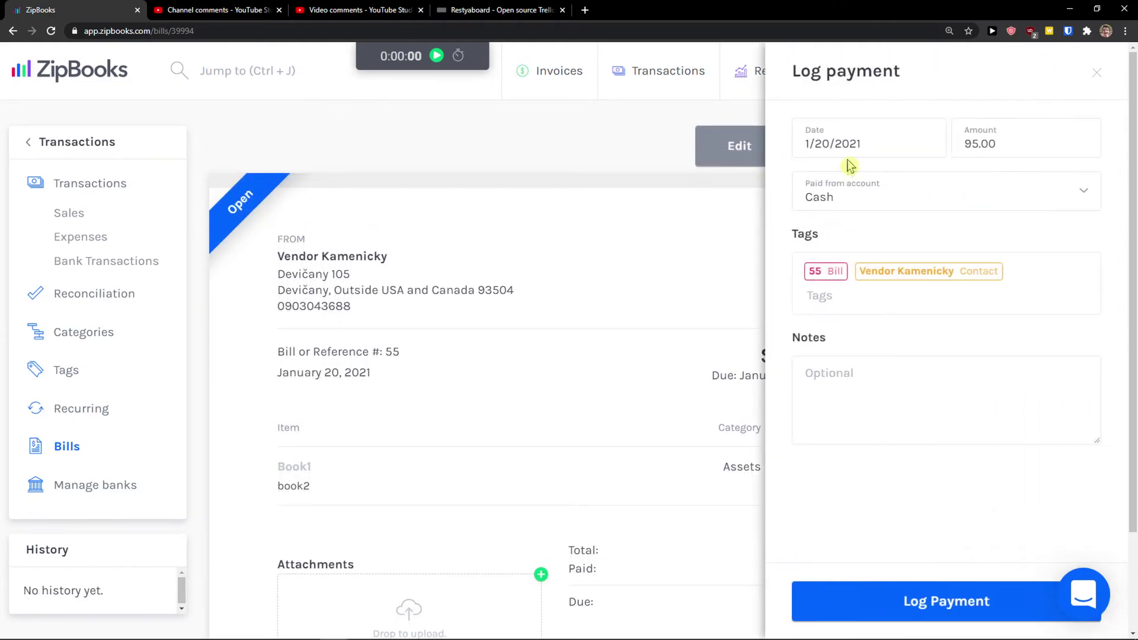
left_click(898, 195)
scroll(915, 336, "down", 10)
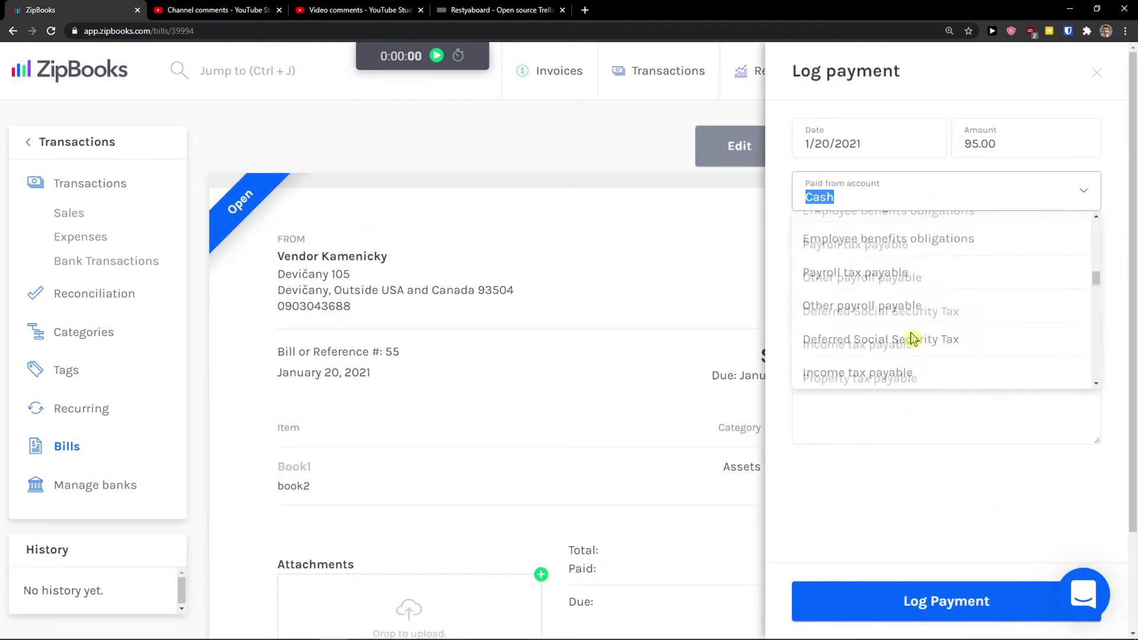
left_click(950, 171)
left_click(976, 150)
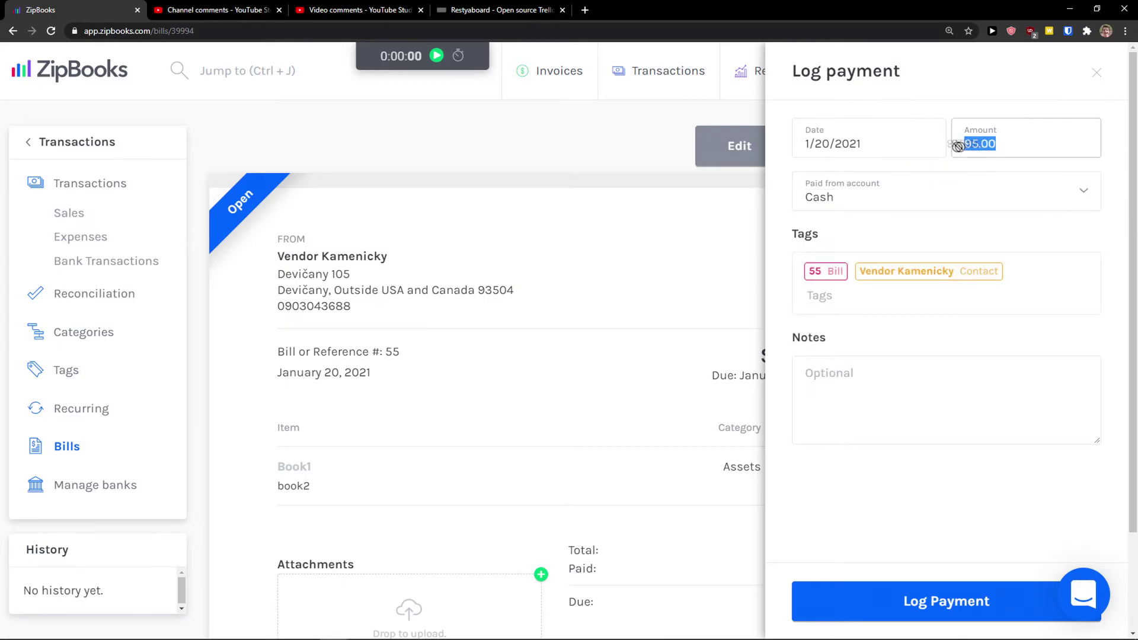
left_click(1097, 72)
scroll(580, 402, "down", 2)
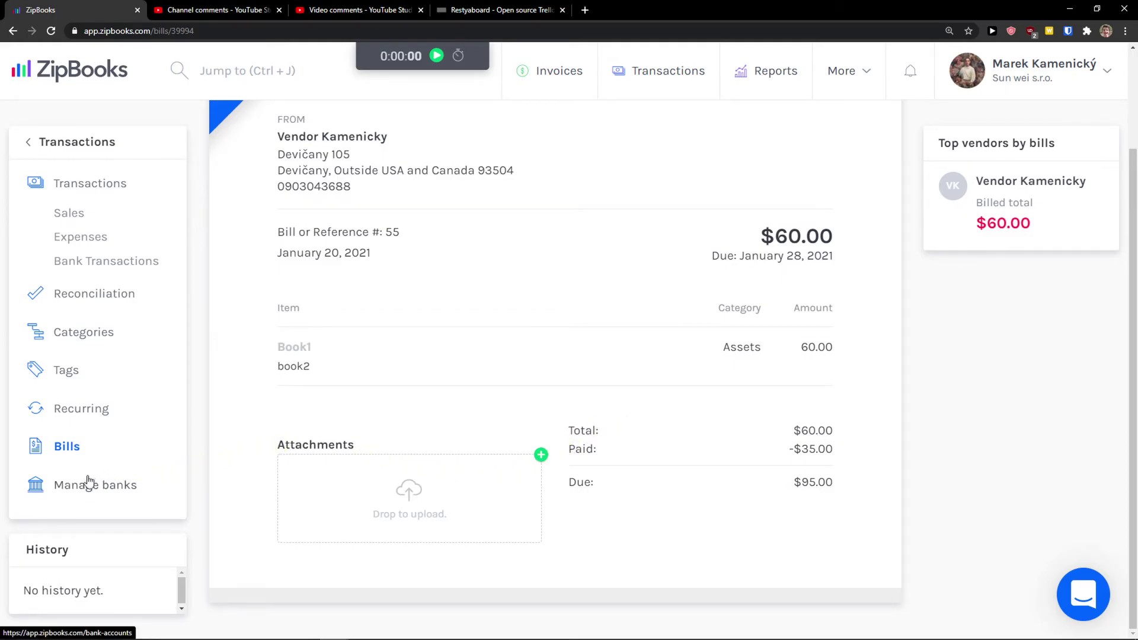
Try connecting a bank from Manage banks, then cancel the credit-card prompt
left_click(79, 496)
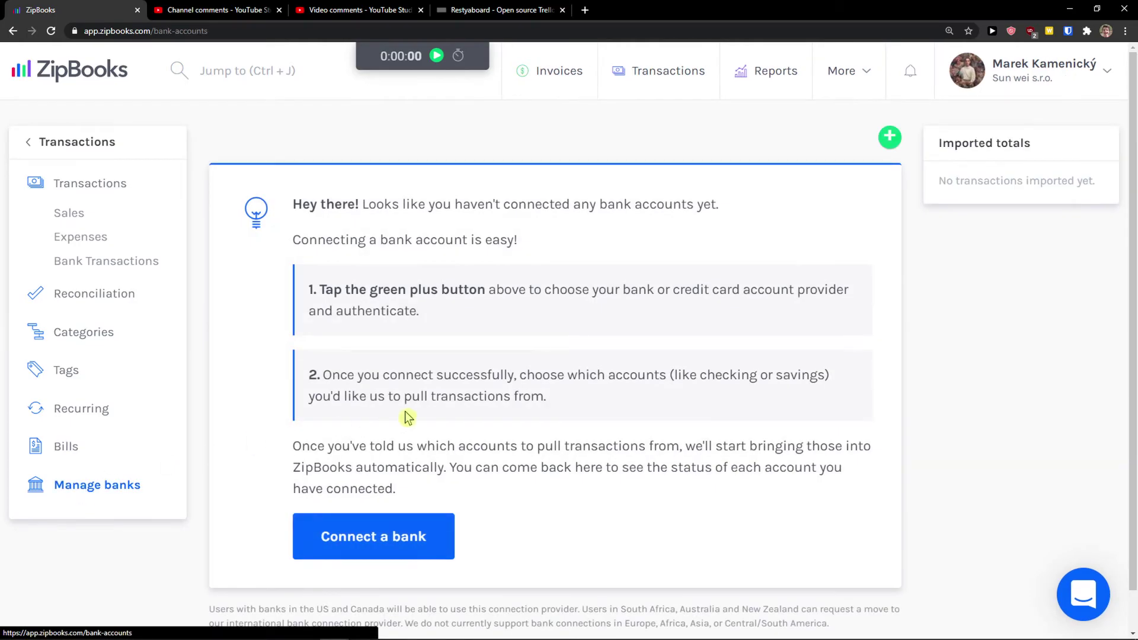
scroll(380, 422, "down", 1)
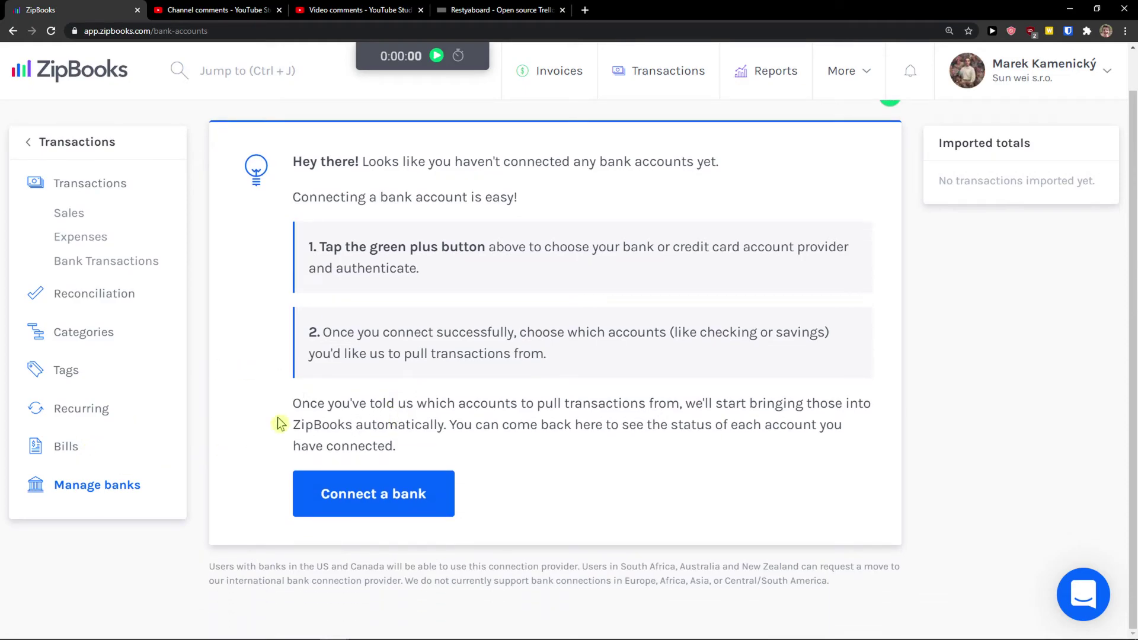
left_click(370, 500)
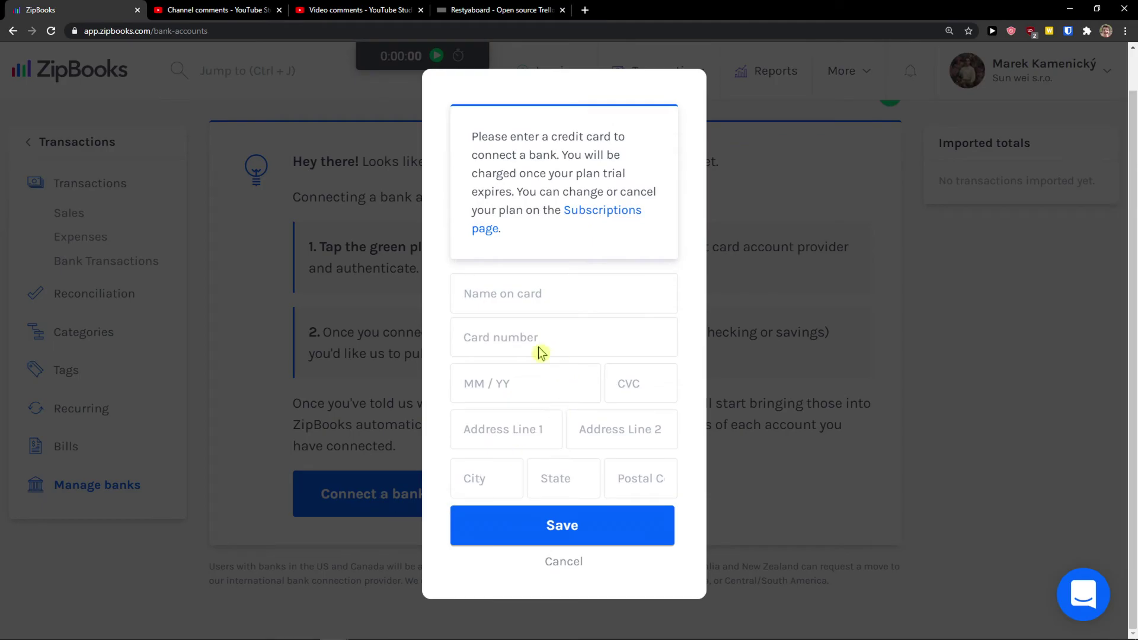
left_click(573, 563)
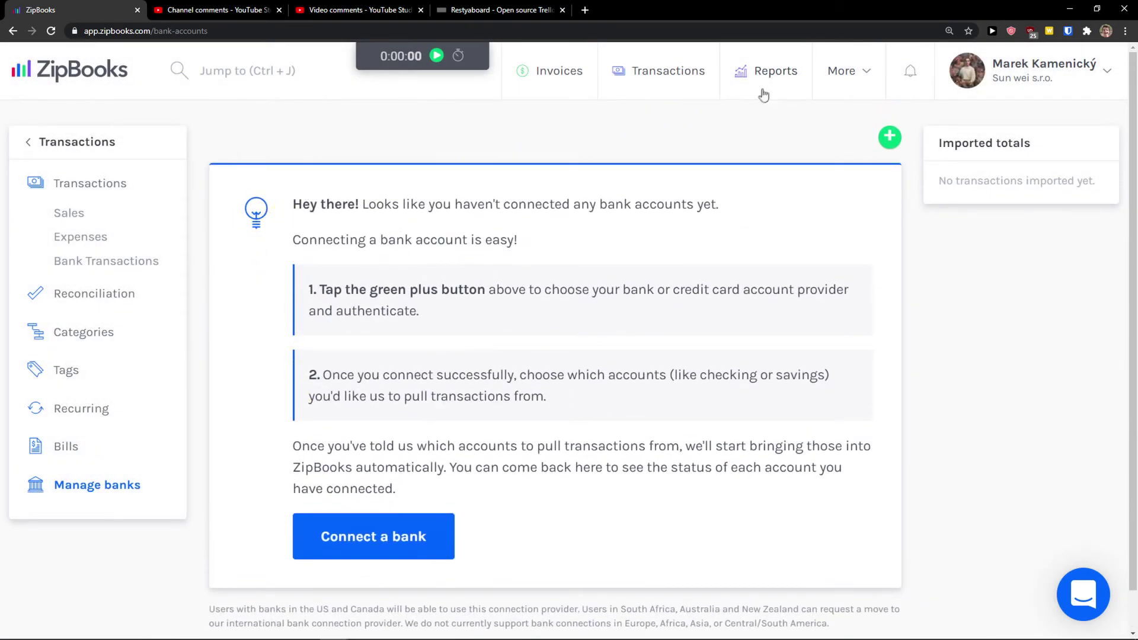
View the Transactions list, then open the Reports overview from the More menu
left_click(705, 77)
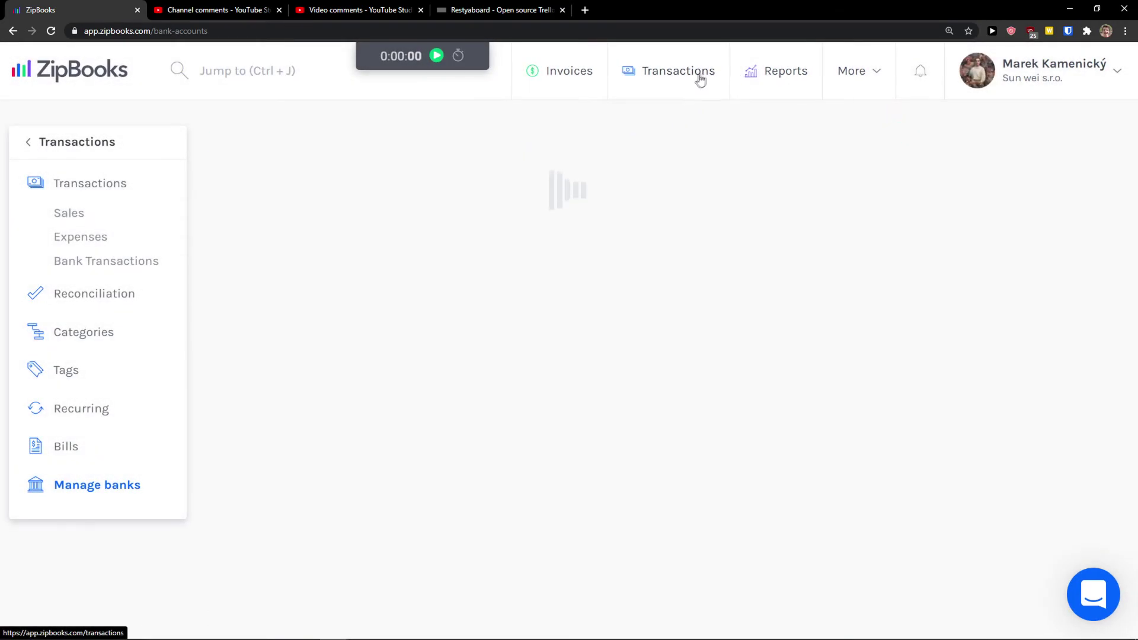
left_click(866, 73)
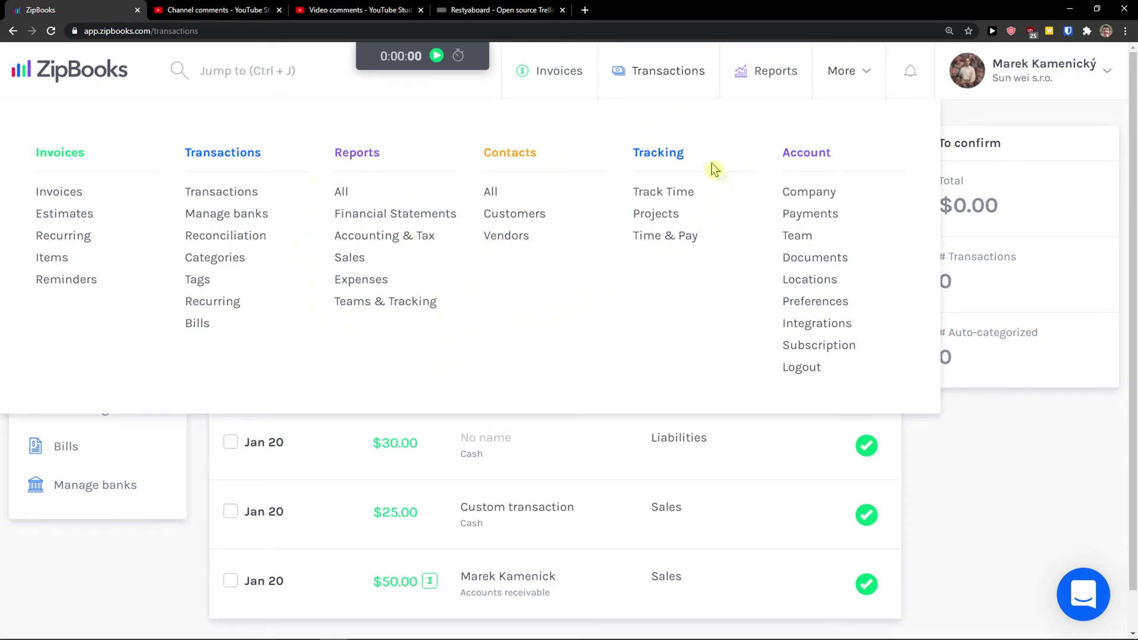
left_click(342, 192)
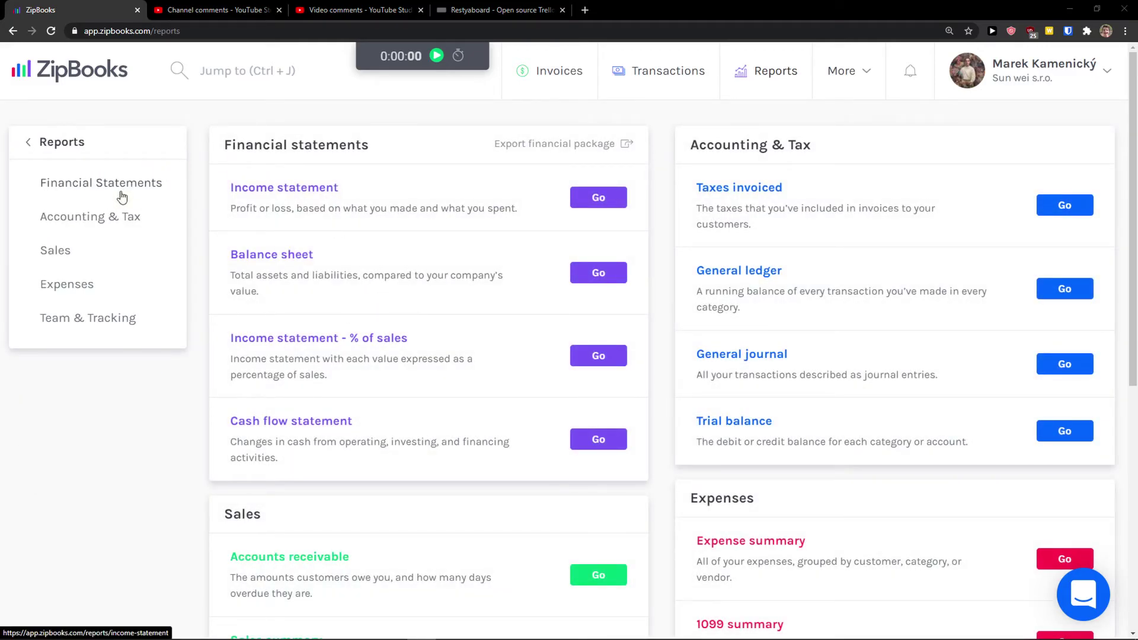
left_click(63, 236)
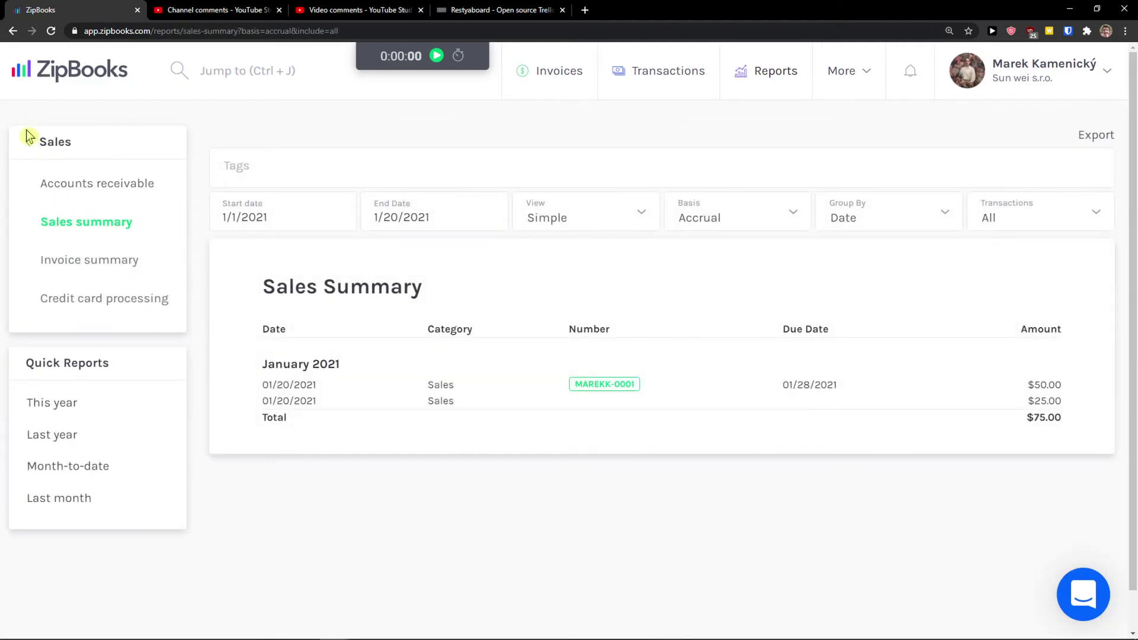
left_click(27, 138)
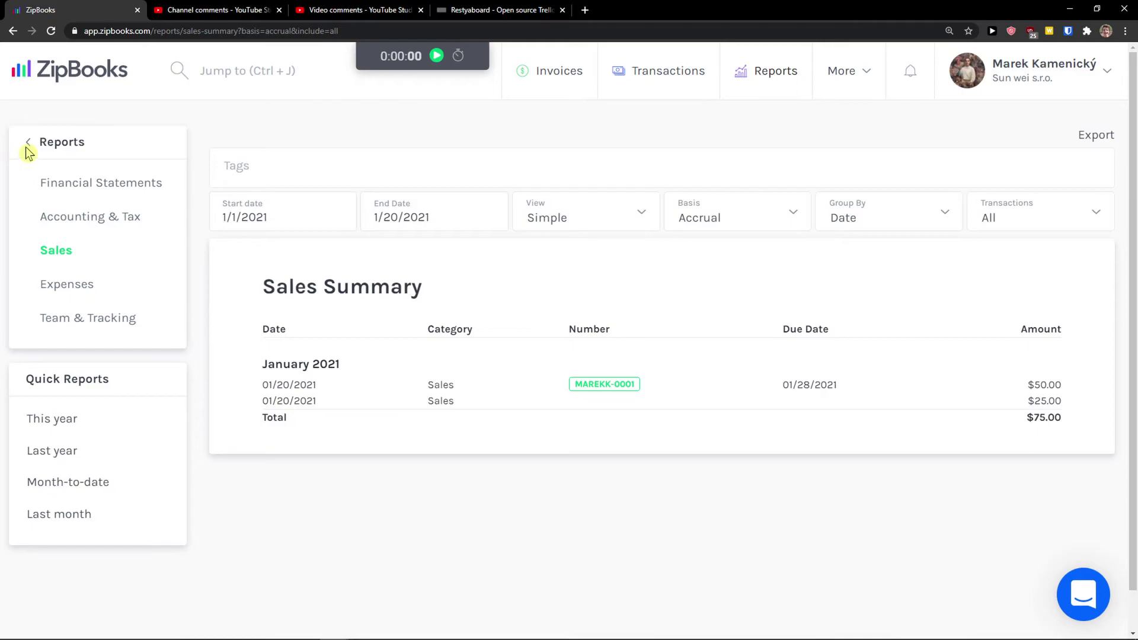
left_click(49, 287)
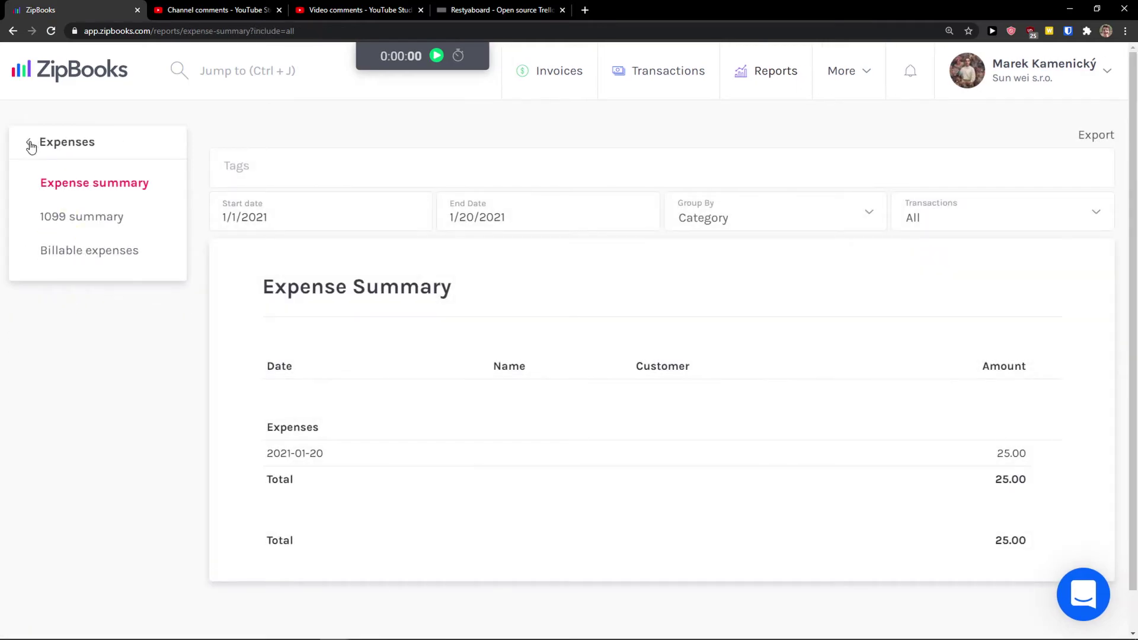
left_click(30, 144)
left_click(74, 318)
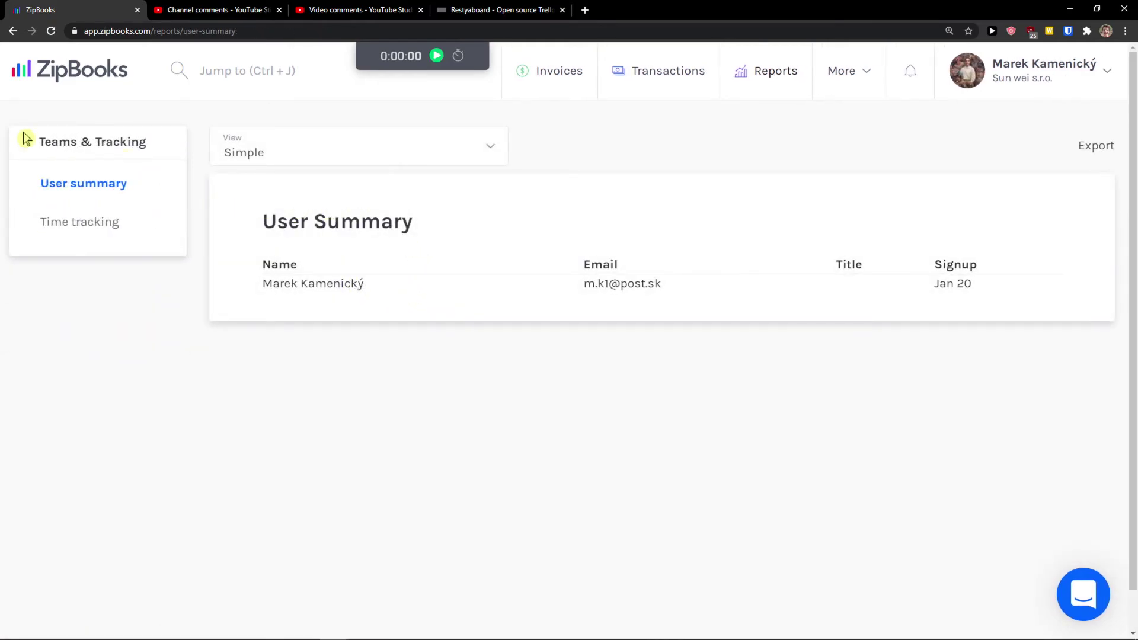
left_click(29, 145)
left_click(27, 142)
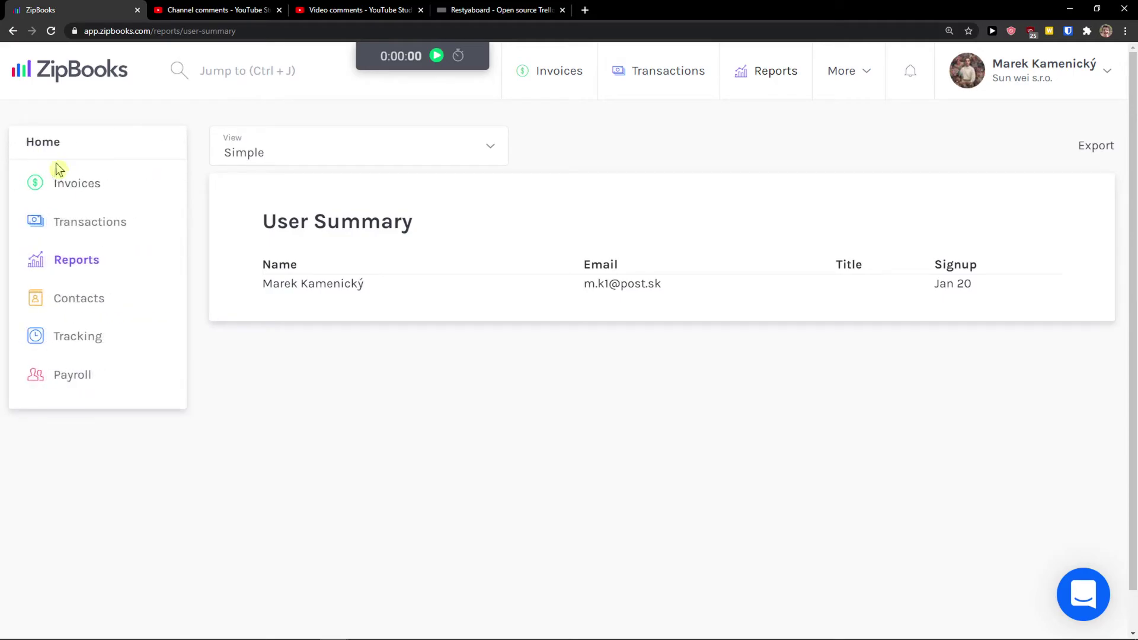
left_click(776, 77)
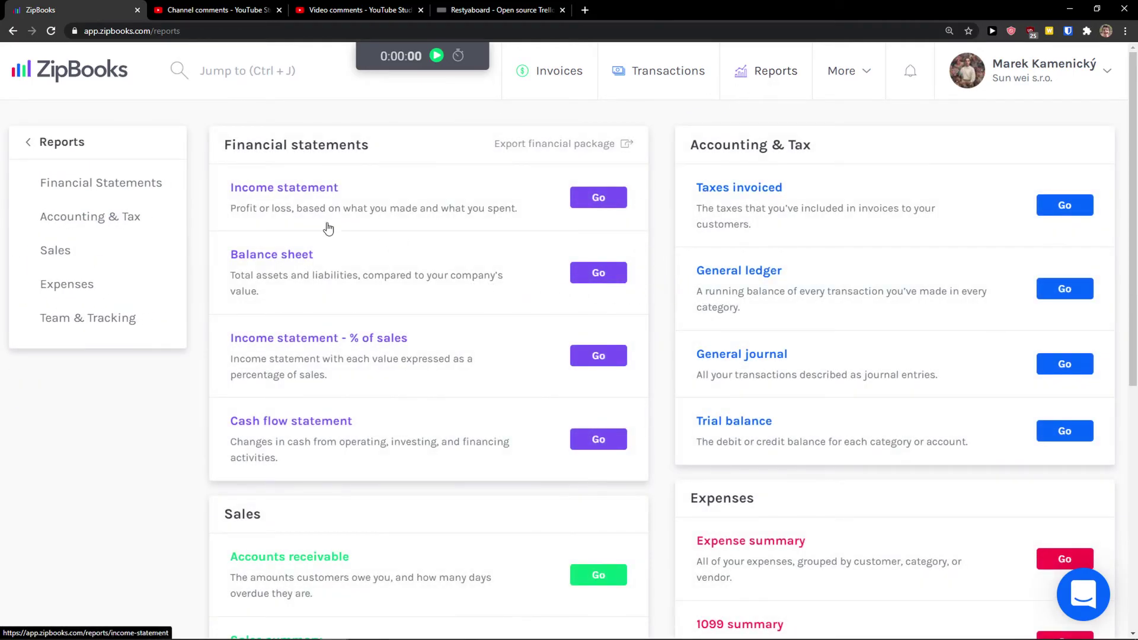
scroll(320, 213, "down", 1)
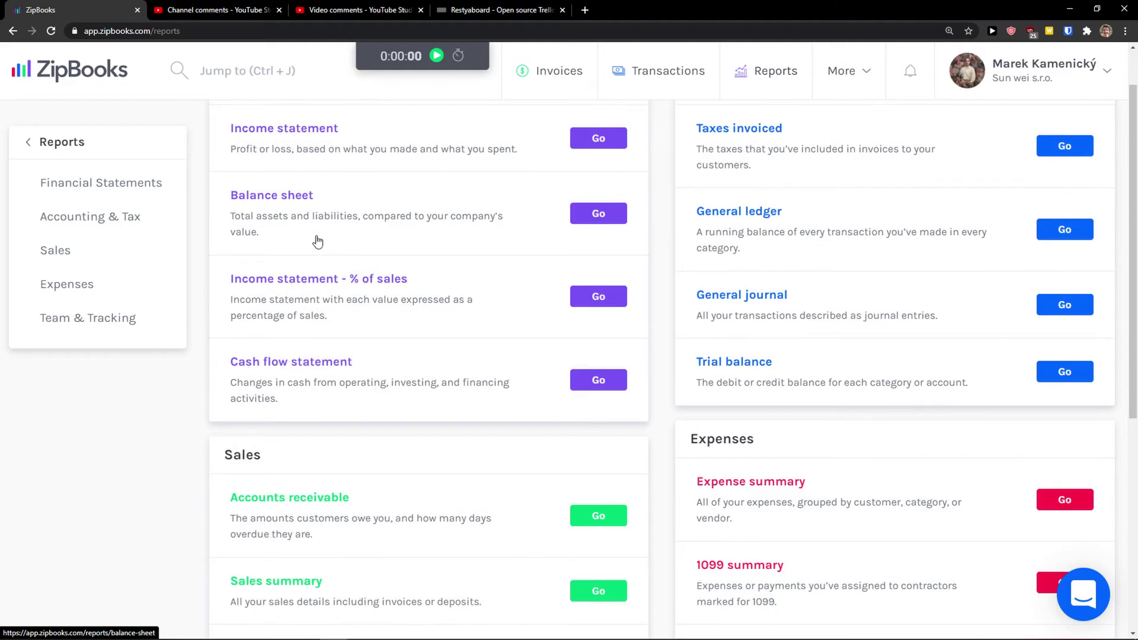
scroll(795, 328, "up", 1)
scroll(587, 354, "down", 1)
scroll(587, 355, "up", 1)
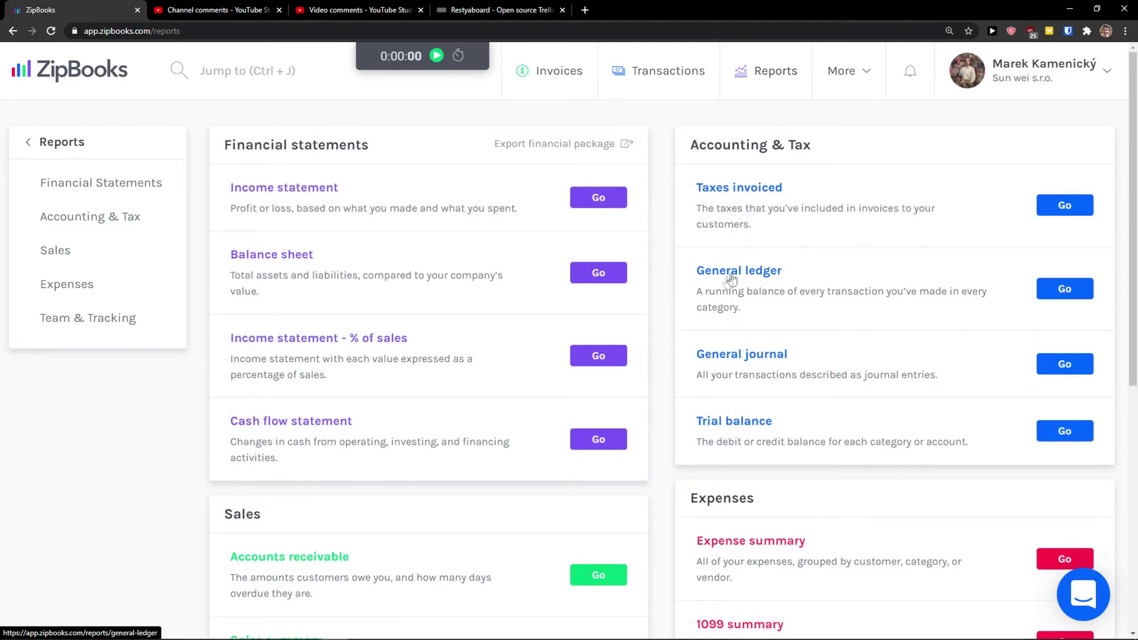
scroll(272, 407, "down", 5)
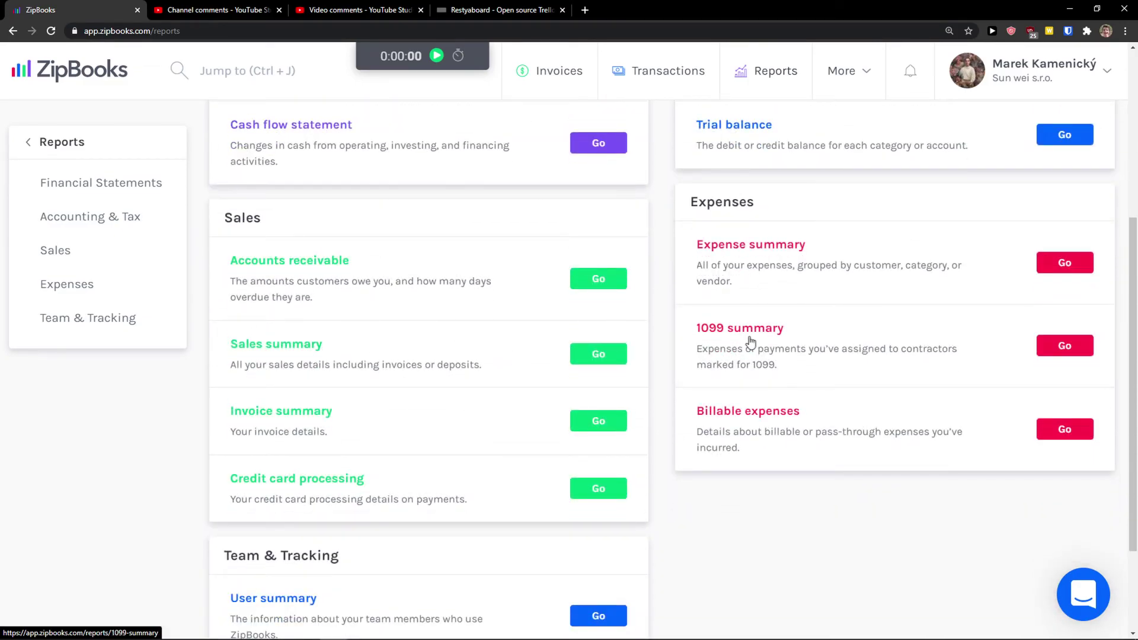
scroll(756, 335, "down", 2)
scroll(724, 247, "up", 2)
scroll(729, 256, "down", 1)
scroll(729, 257, "down", 1)
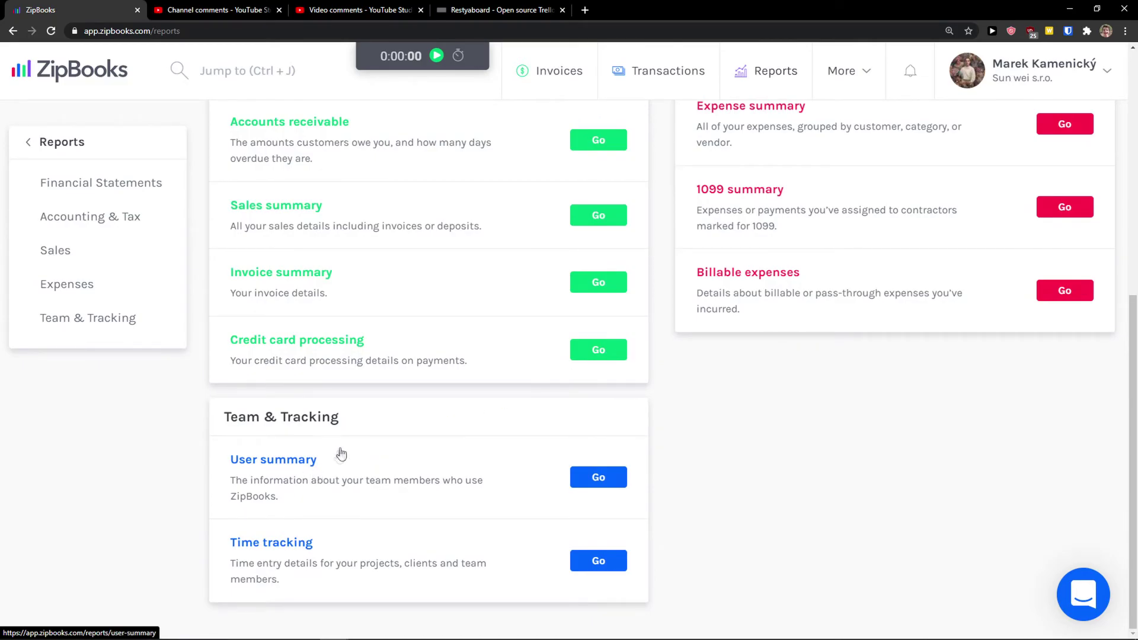
scroll(332, 457, "up", 5)
scroll(296, 456, "down", 5)
scroll(370, 502, "up", 7)
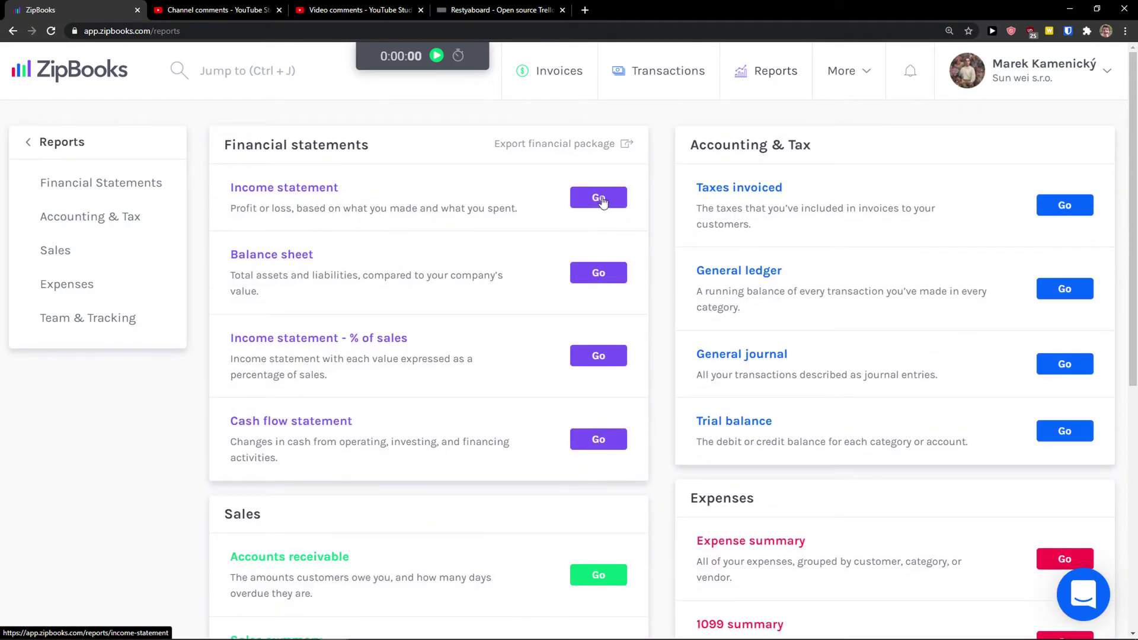
left_click(600, 200)
Export the Income Statement as a PDF and return to the ZipBooks tab
scroll(429, 362, "down", 2)
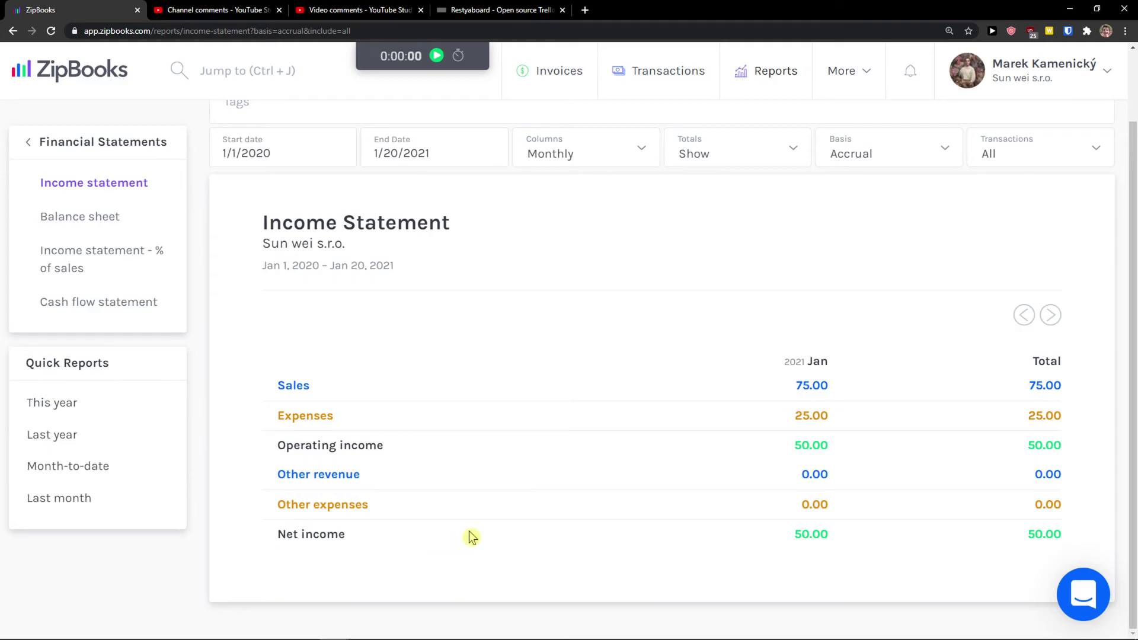
scroll(515, 522, "up", 2)
left_click(1073, 147)
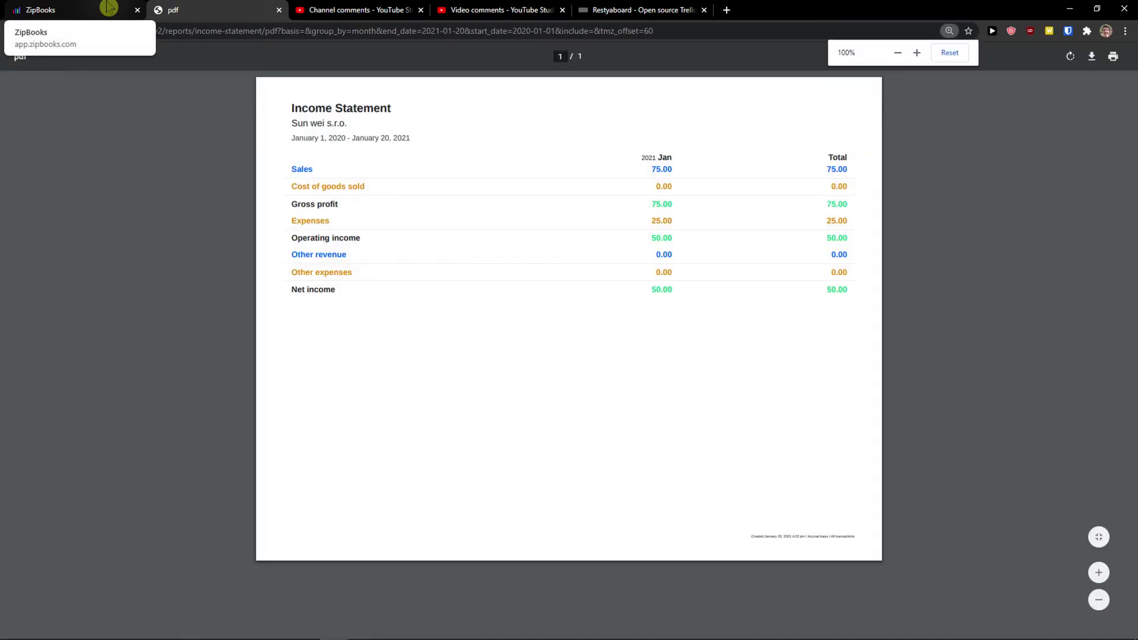
left_click(75, 9)
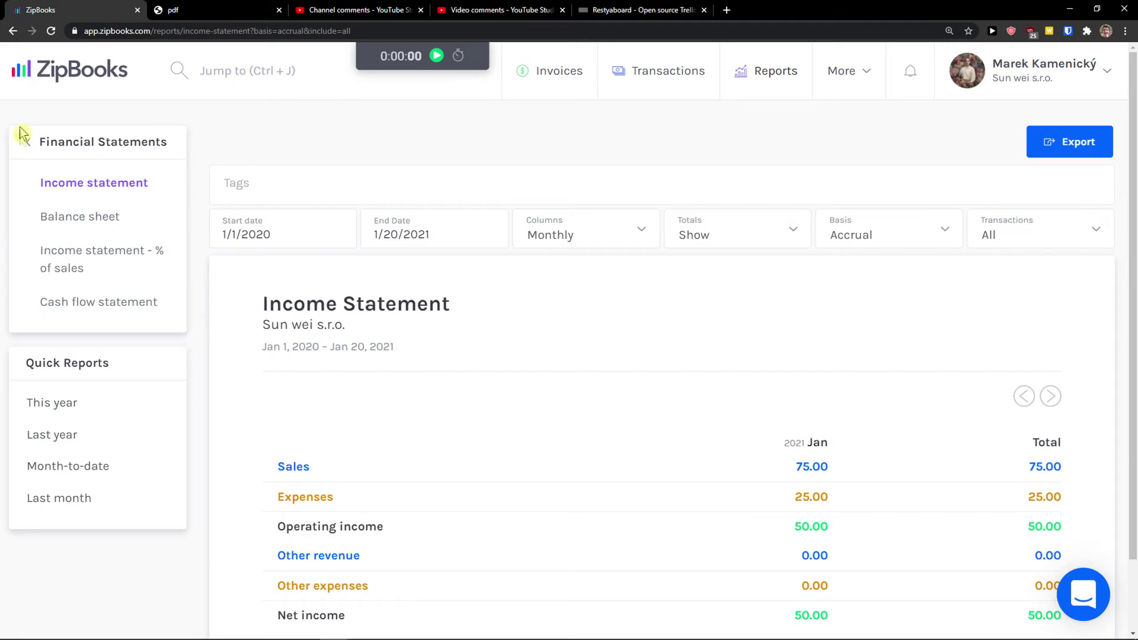
Browse Accounting & Tax, Sales (Invoice summary, Credit card processing) and Team & Tracking reports
left_click(28, 144)
left_click(76, 218)
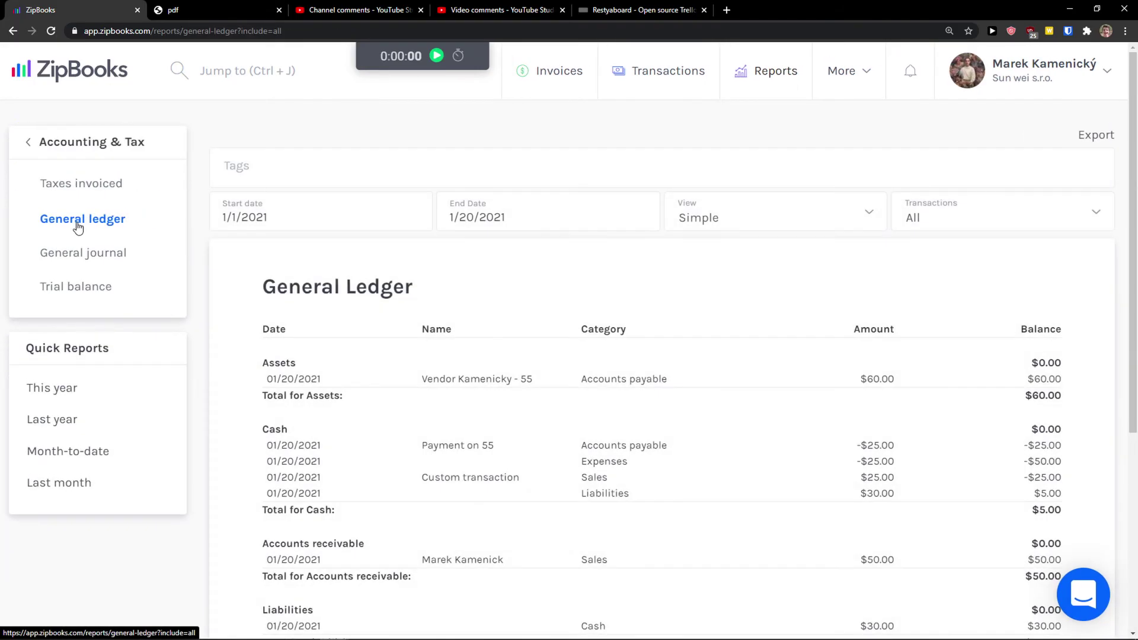
scroll(457, 320, "down", 5)
scroll(451, 317, "up", 5)
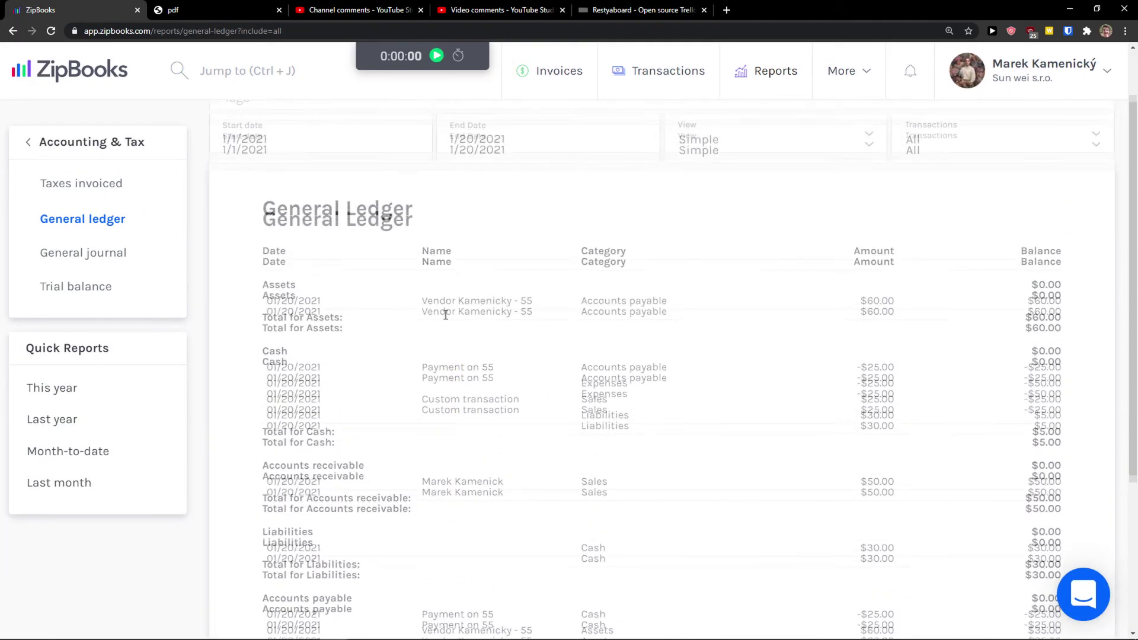
left_click(65, 148)
left_click(61, 249)
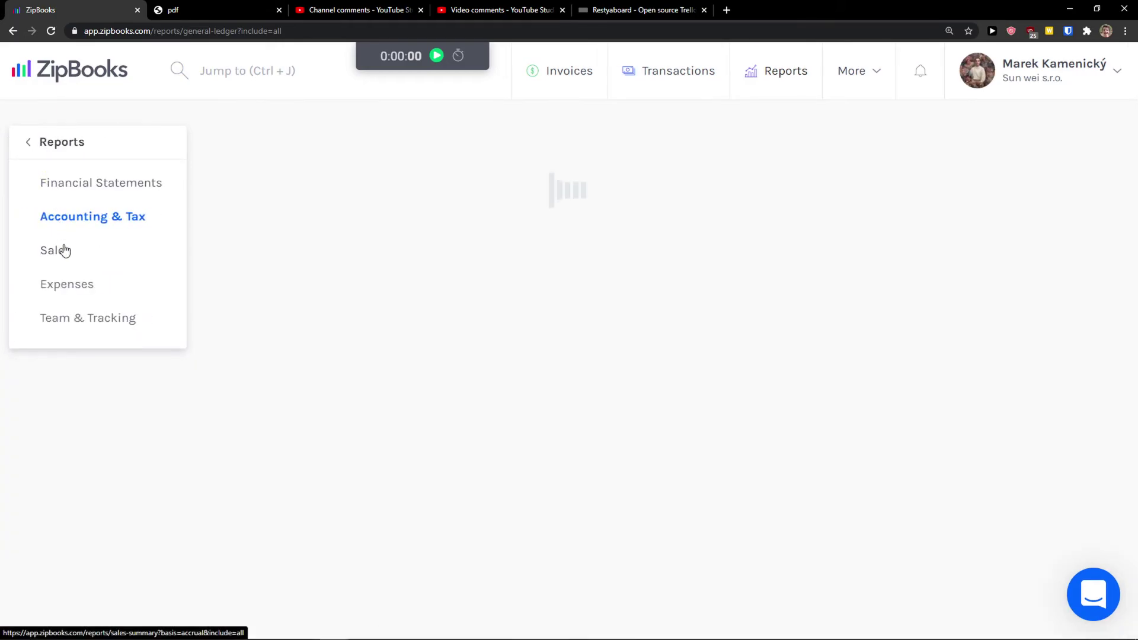
left_click(107, 274)
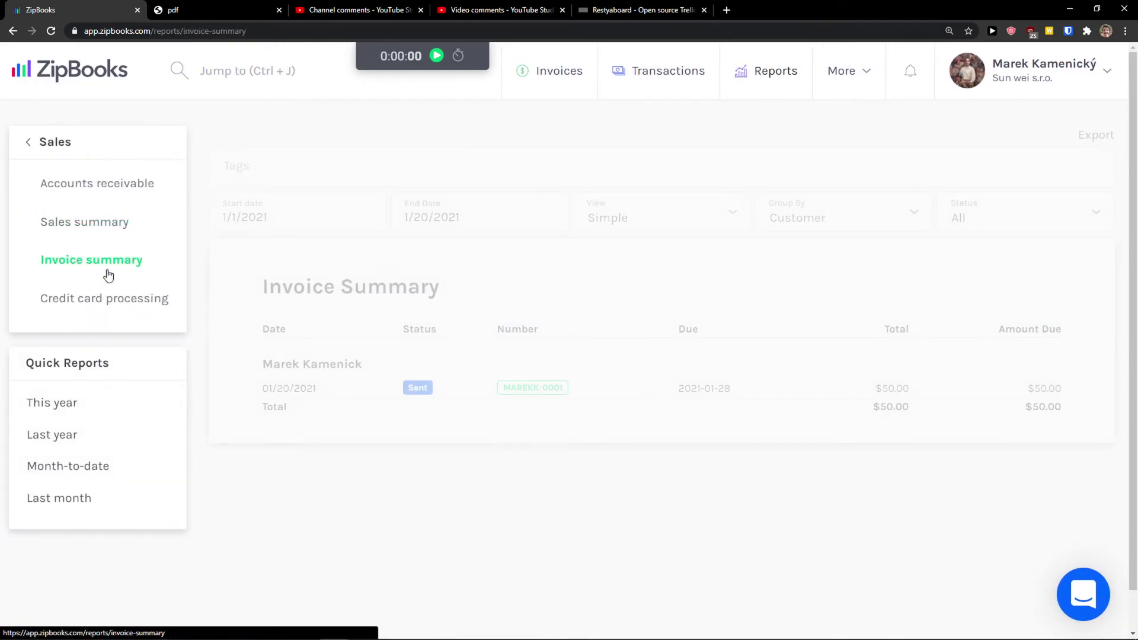
left_click(96, 300)
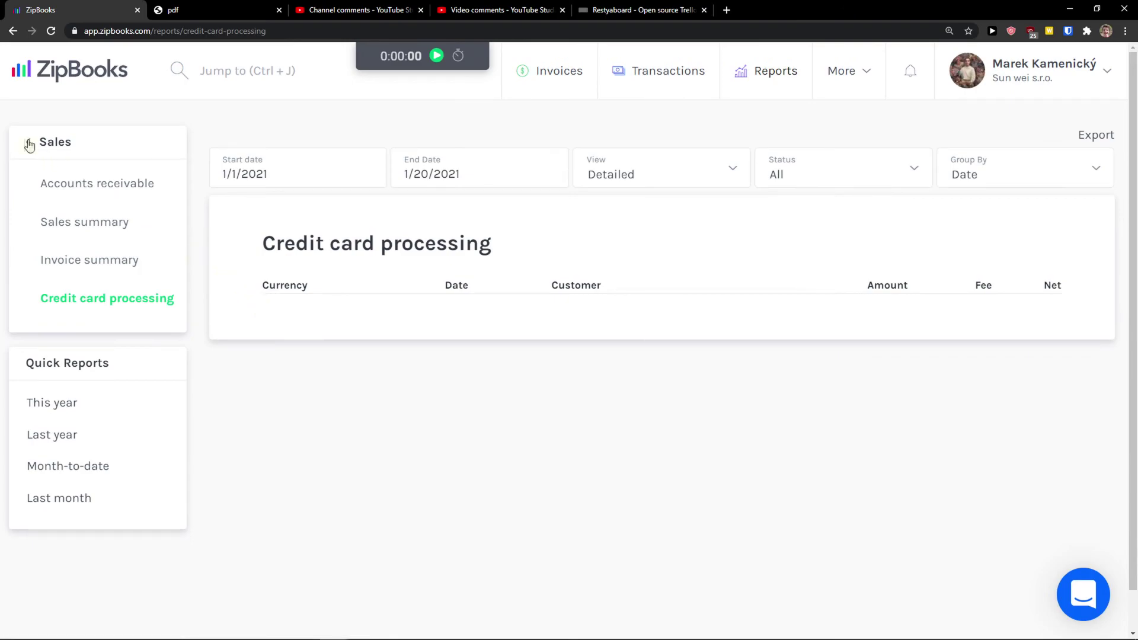
left_click(28, 143)
left_click(85, 316)
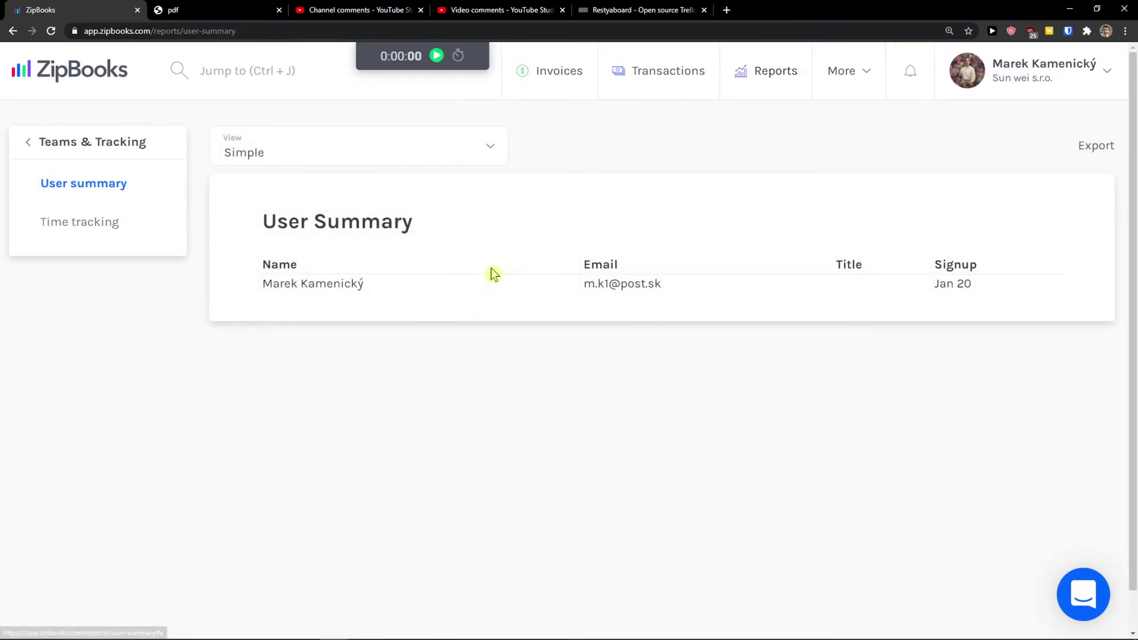
left_click(28, 143)
Go from Home to Tracking > Projects via the More menu and begin a new project
left_click(29, 142)
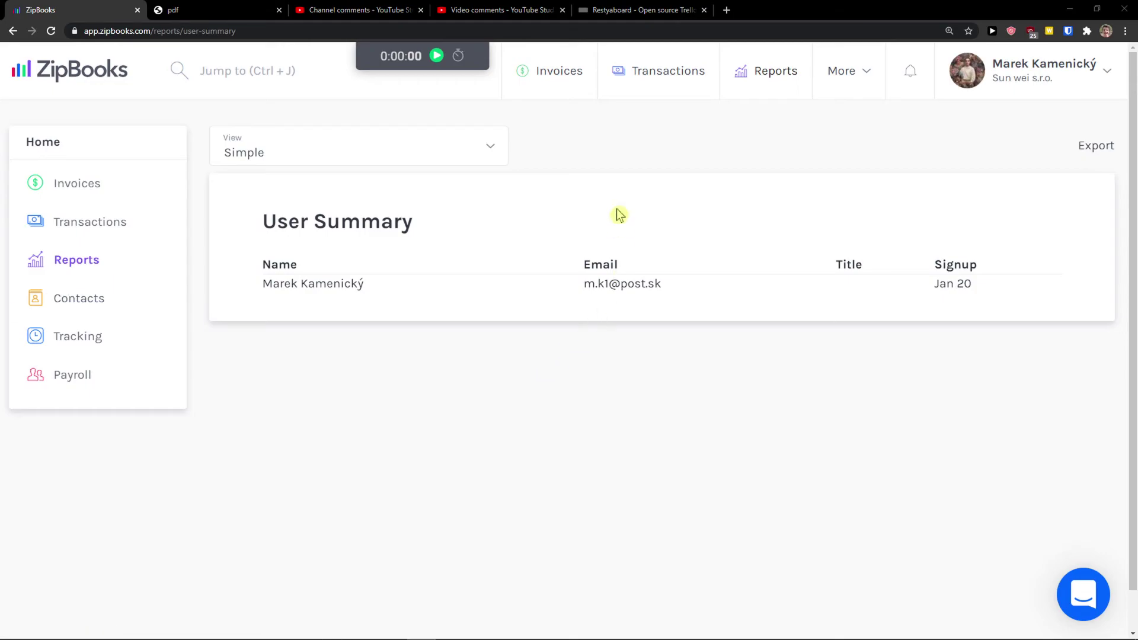
left_click(854, 82)
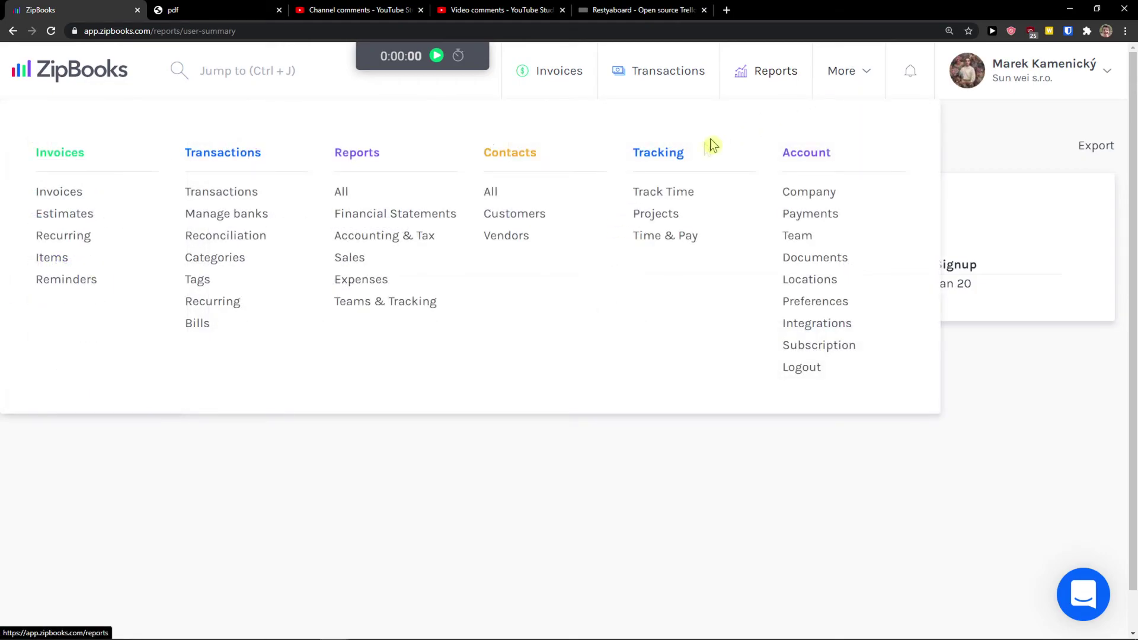
left_click(684, 180)
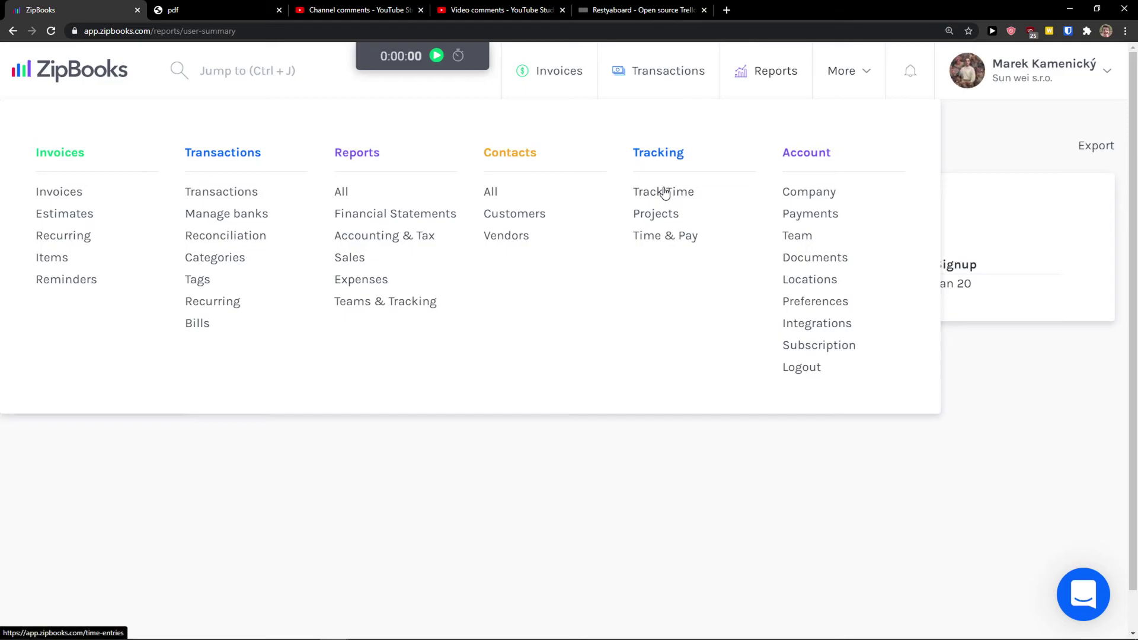
left_click(652, 216)
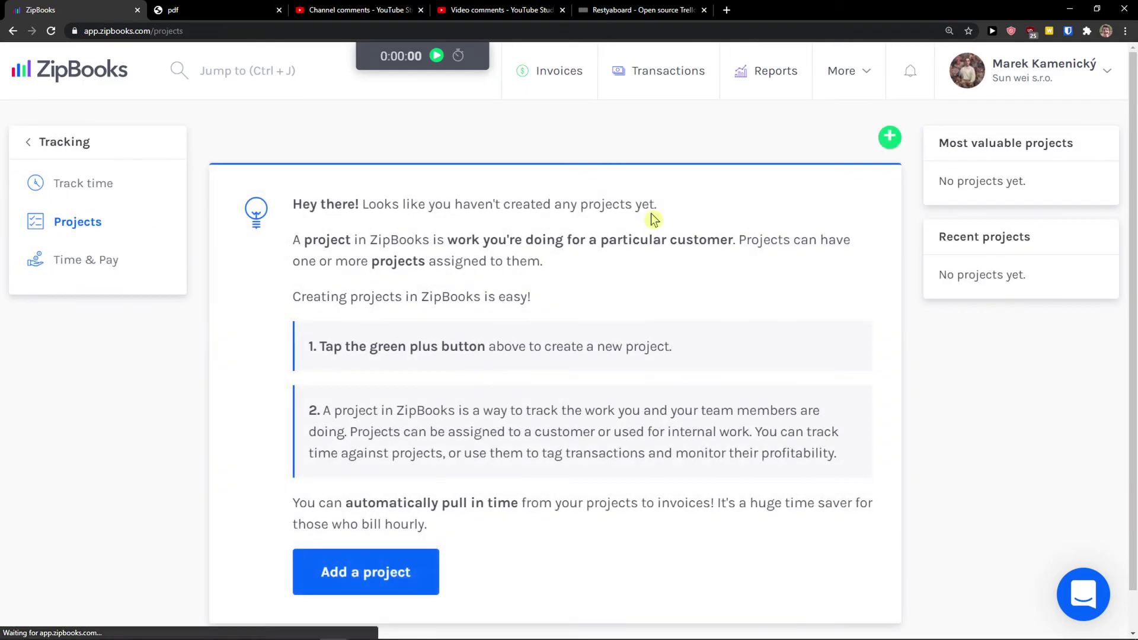
scroll(417, 505, "down", 1)
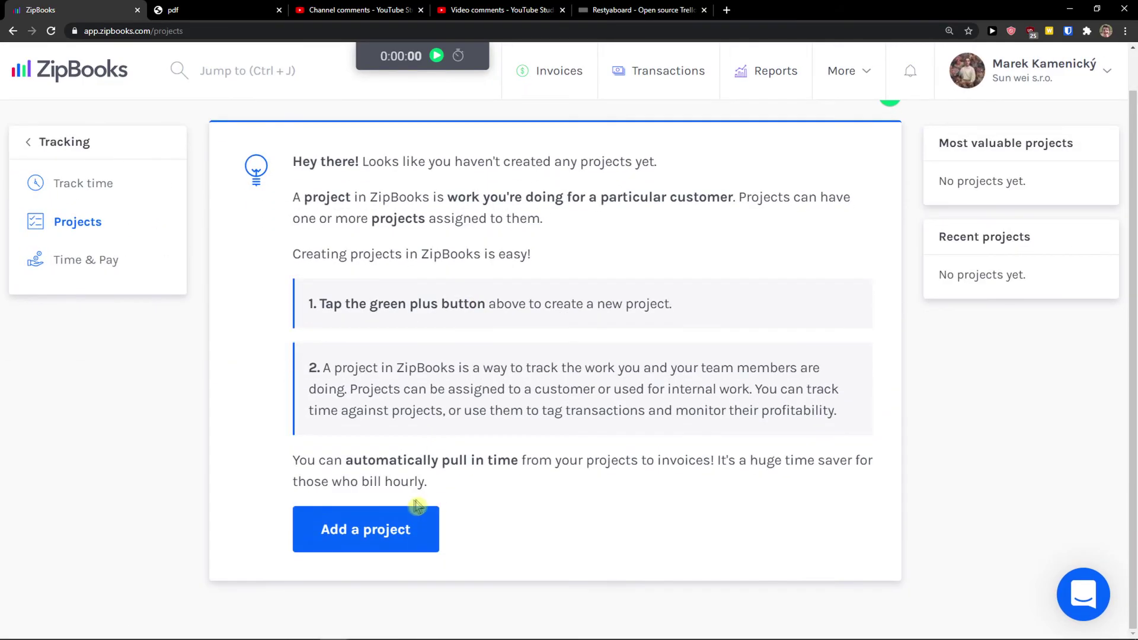
left_click(402, 537)
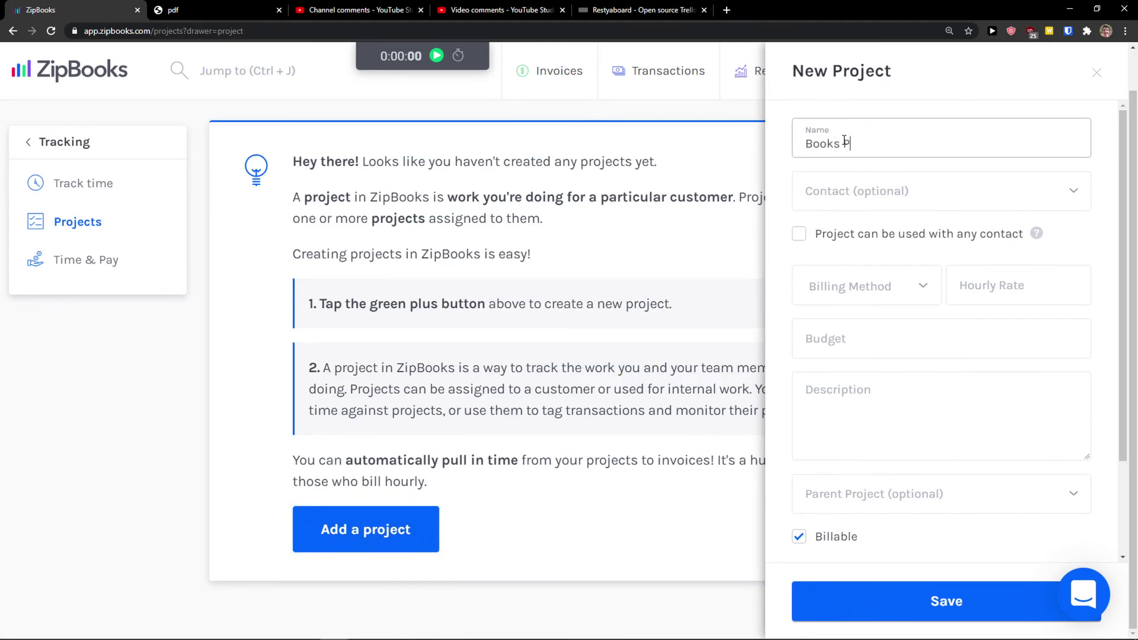
Assign the project to the customer and set Project Rate billing at an hourly rate of 15
left_click(854, 190)
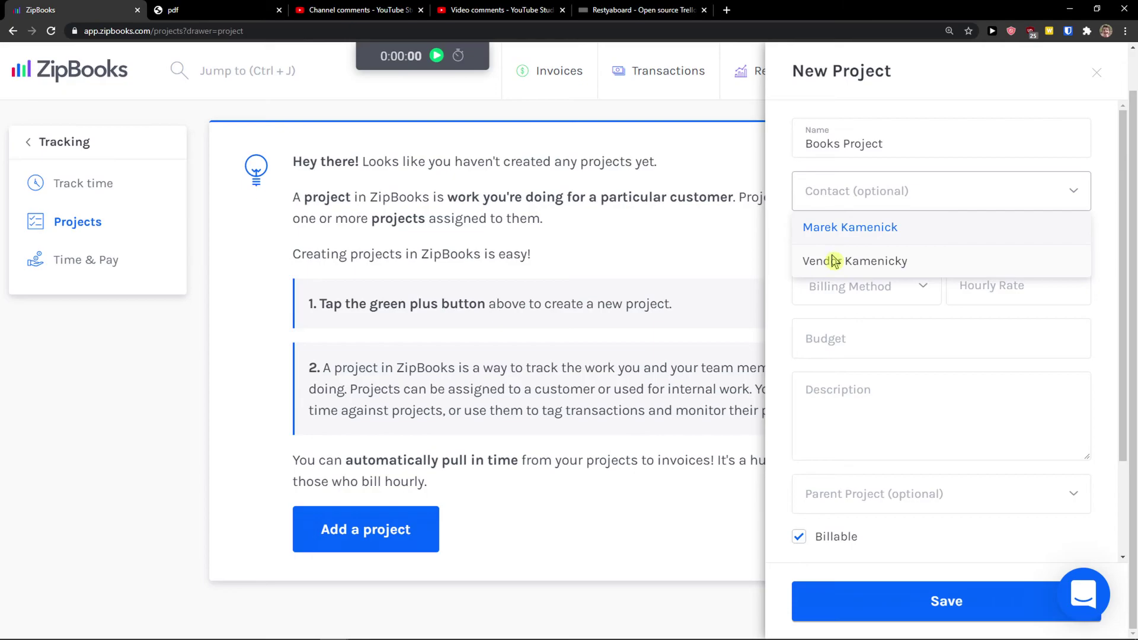
left_click(839, 232)
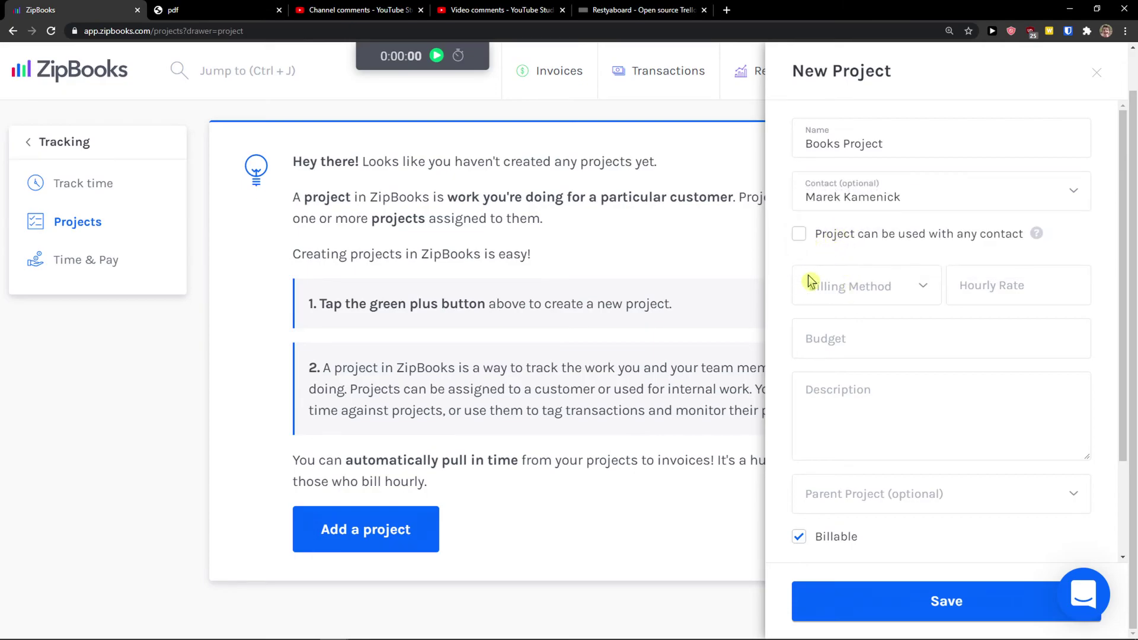
left_click(829, 298)
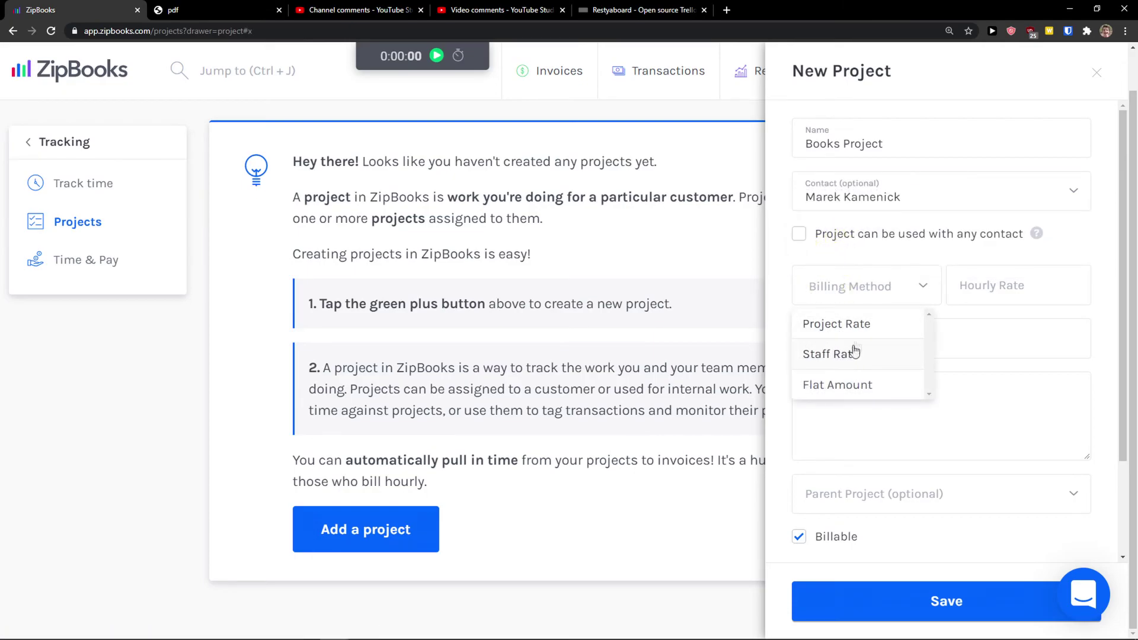
left_click(842, 386)
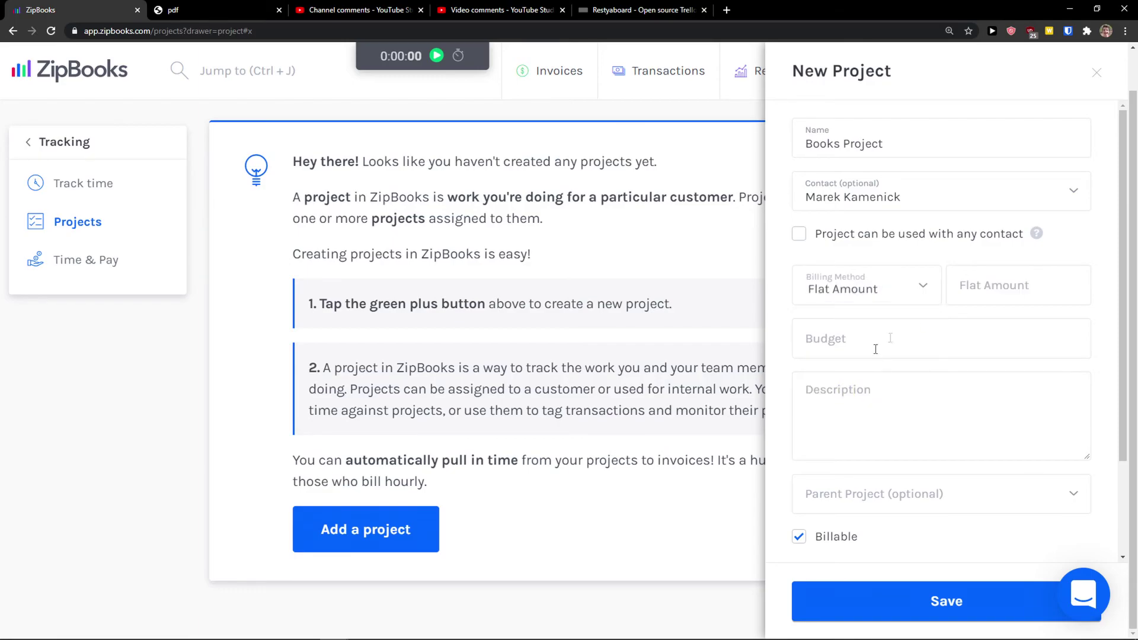
left_click(995, 279)
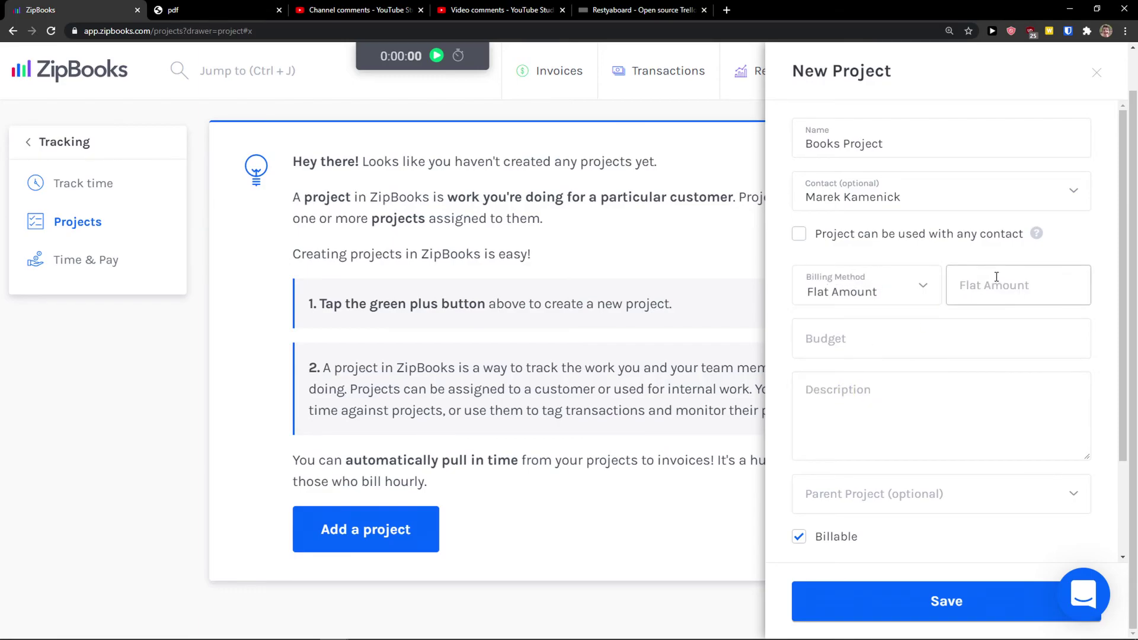
type("15")
left_click(904, 295)
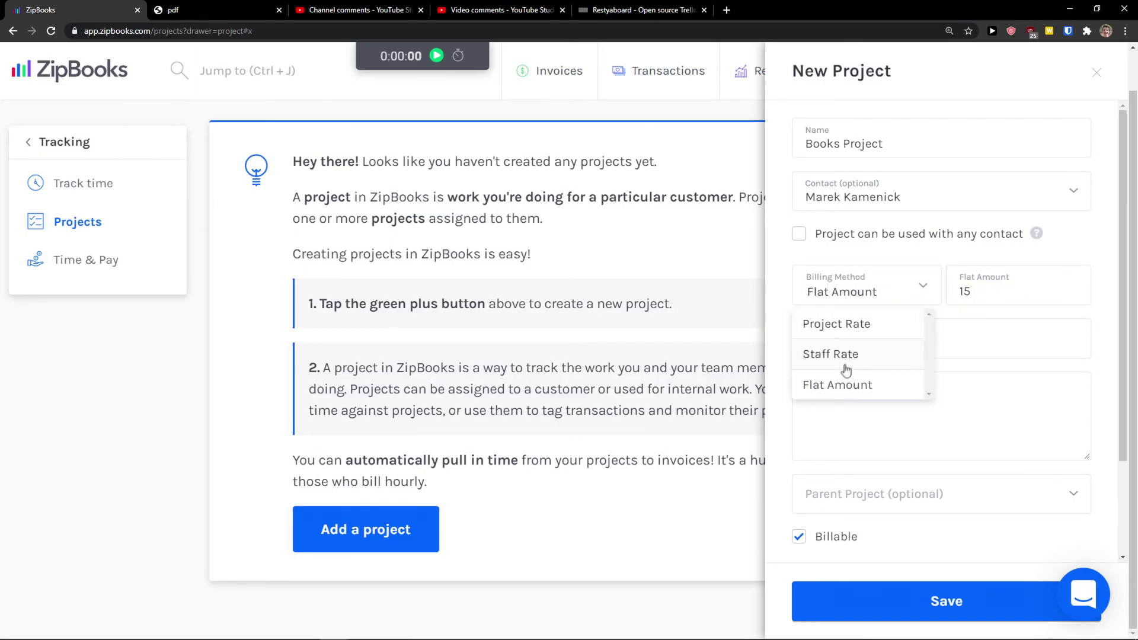
left_click(853, 326)
left_click(1011, 289)
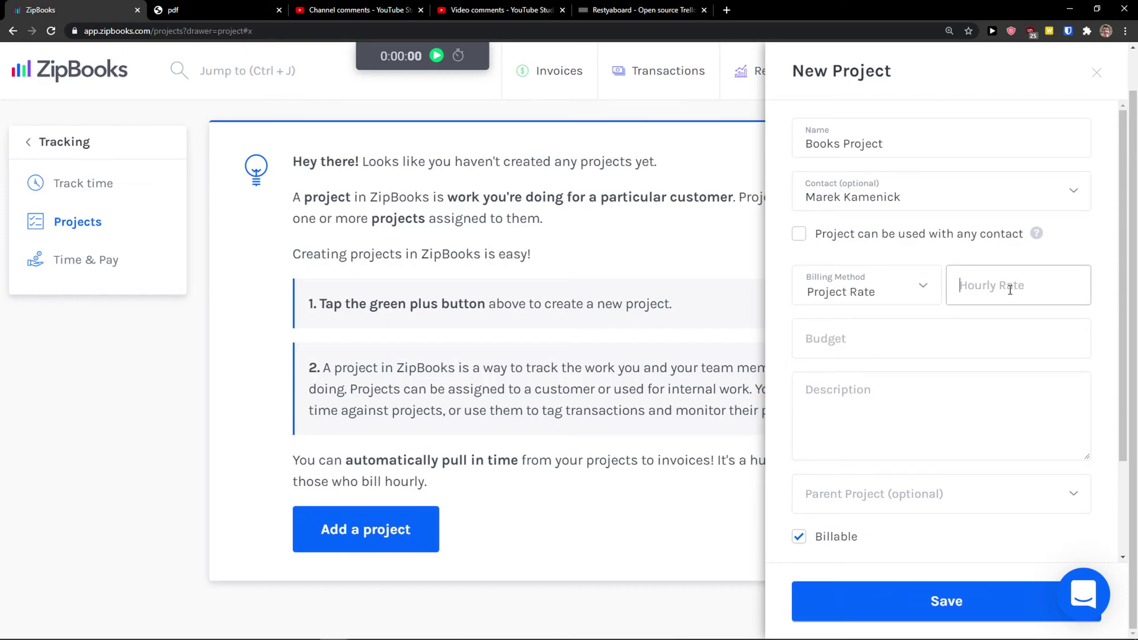
type("15")
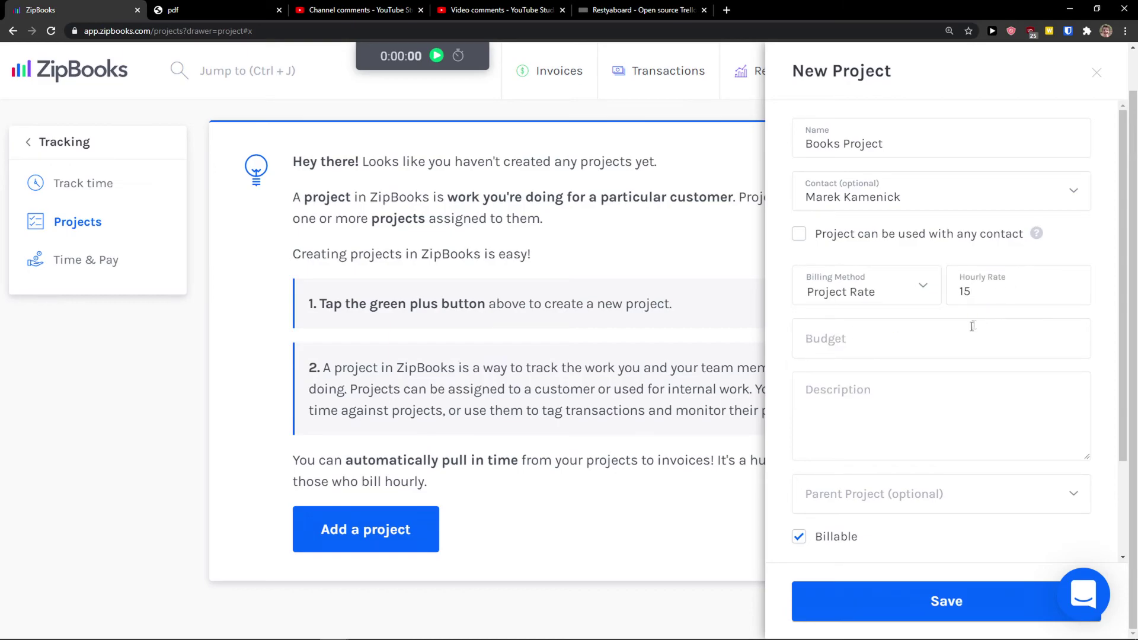
Set the project budget to 100, keep Billable checked, and save the project
left_click(958, 335)
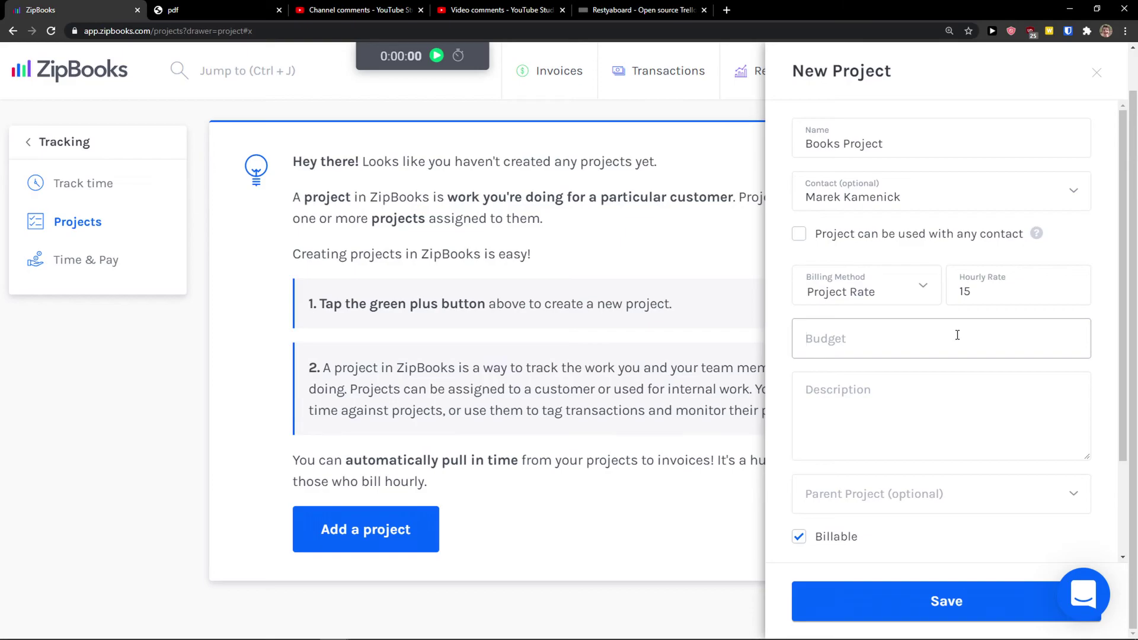
type("100")
left_click(937, 413)
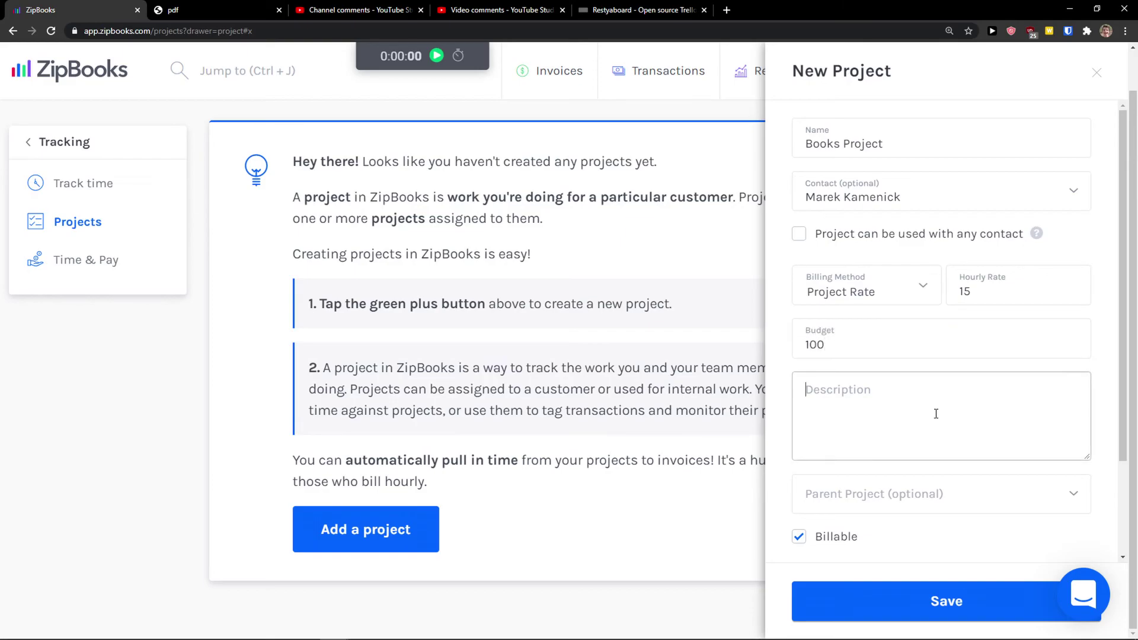
scroll(893, 459, "down", 2)
scroll(883, 422, "up", 1)
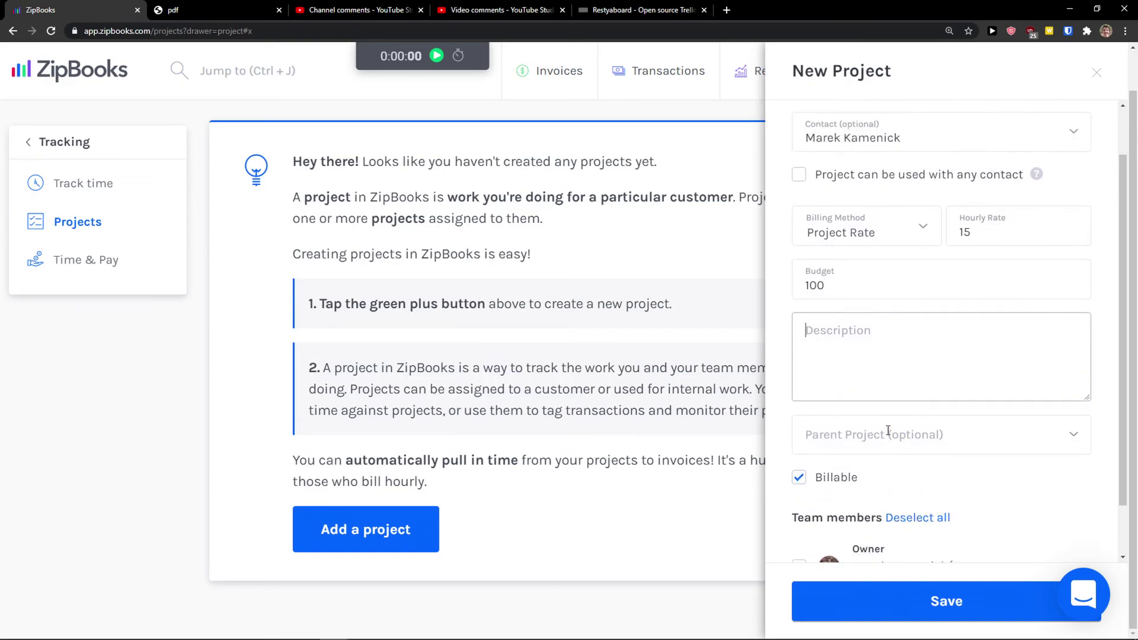
scroll(872, 447, "up", 1)
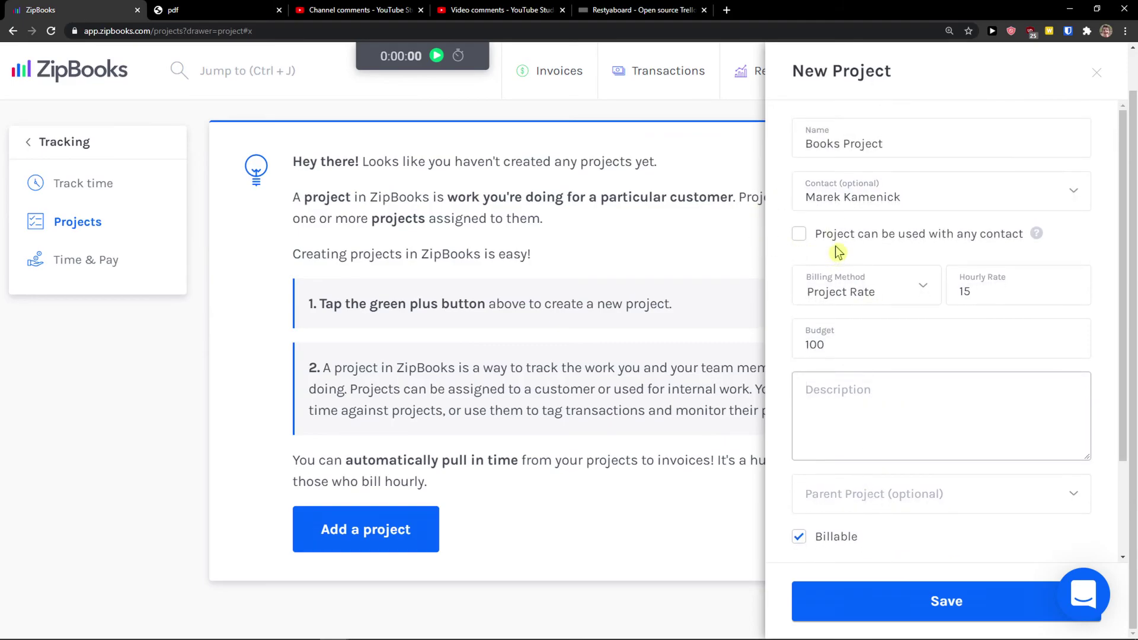
scroll(854, 315, "down", 2)
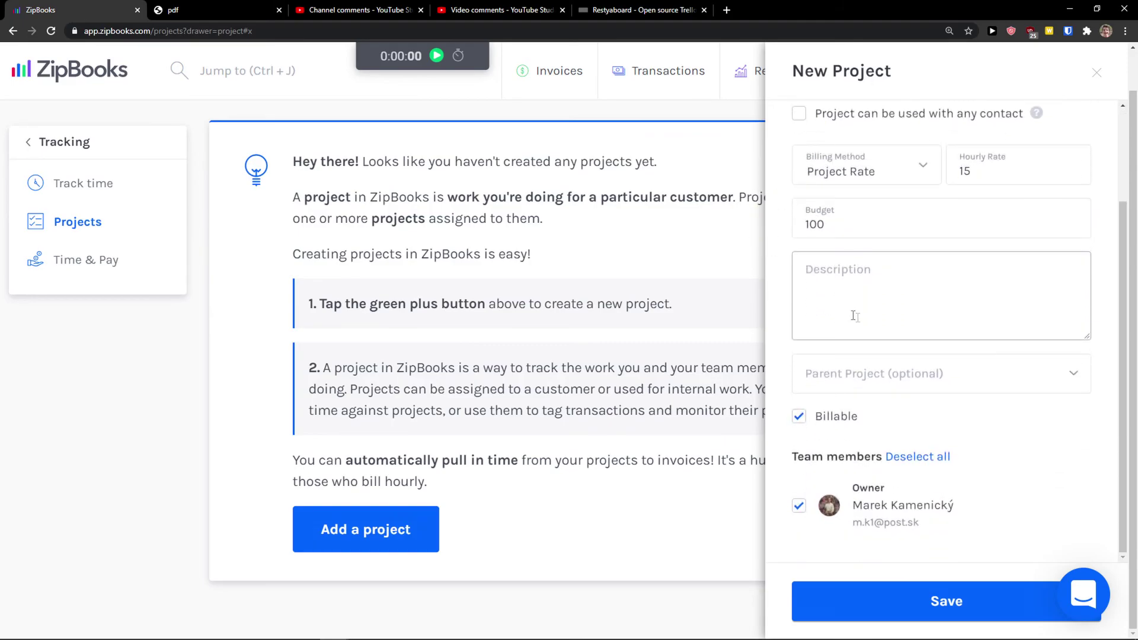
left_click(931, 600)
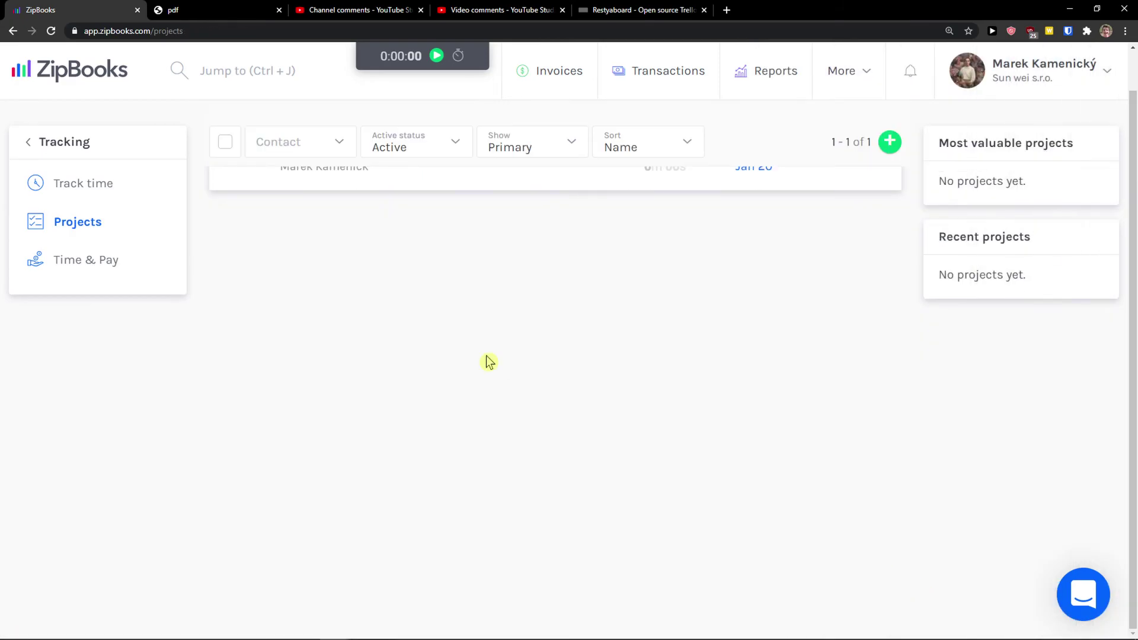
Open Track Time and assign Books Project to the timer
left_click(867, 201)
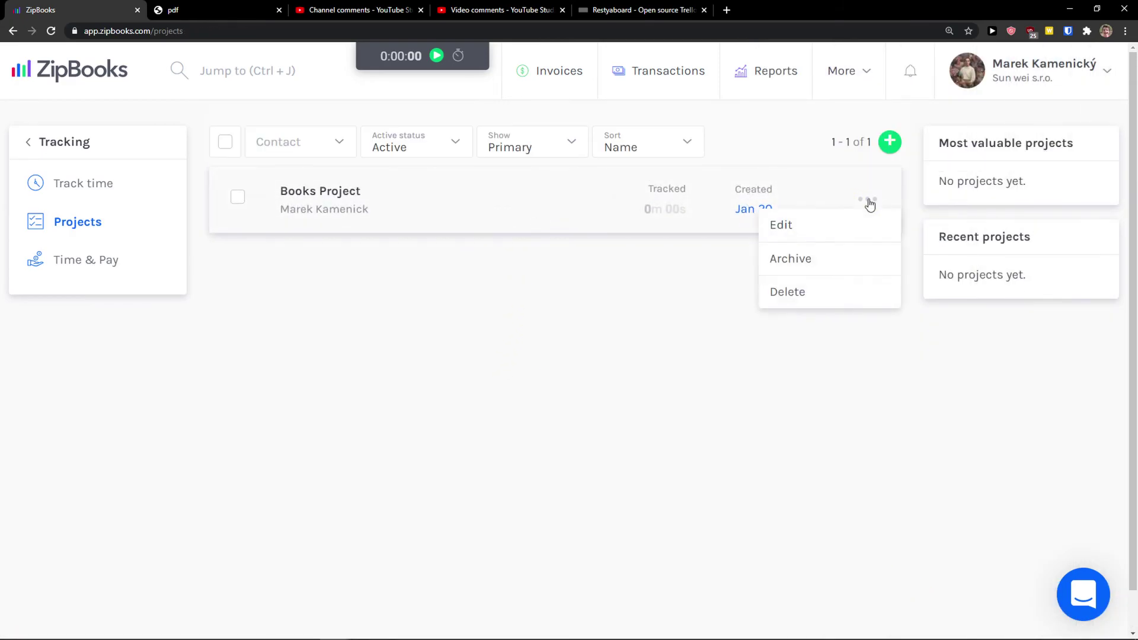
left_click(869, 204)
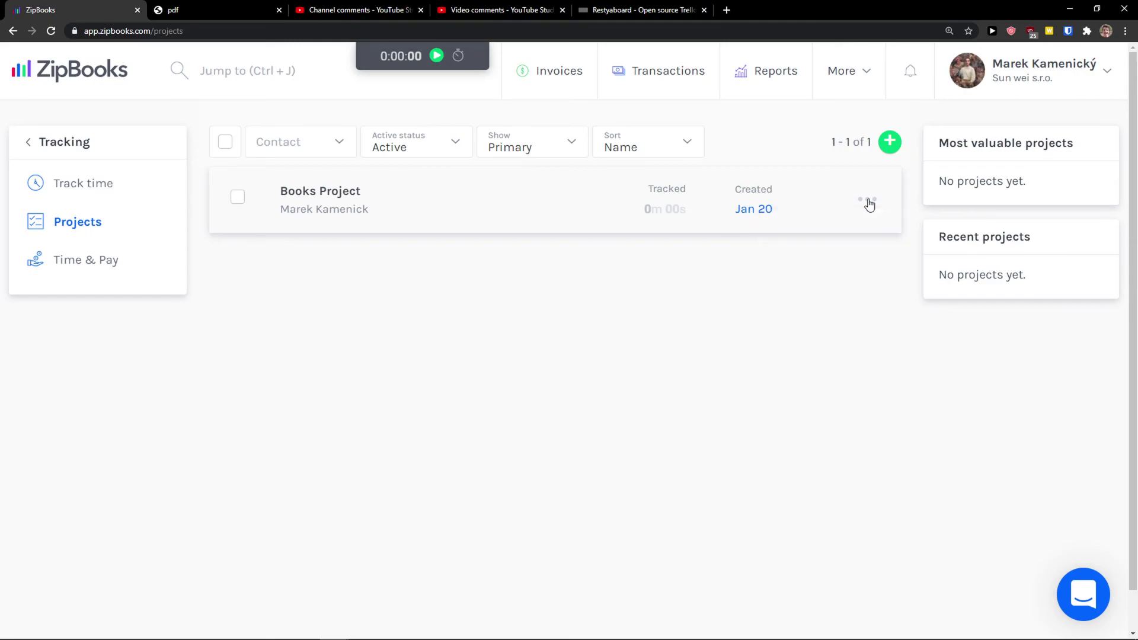
left_click(67, 191)
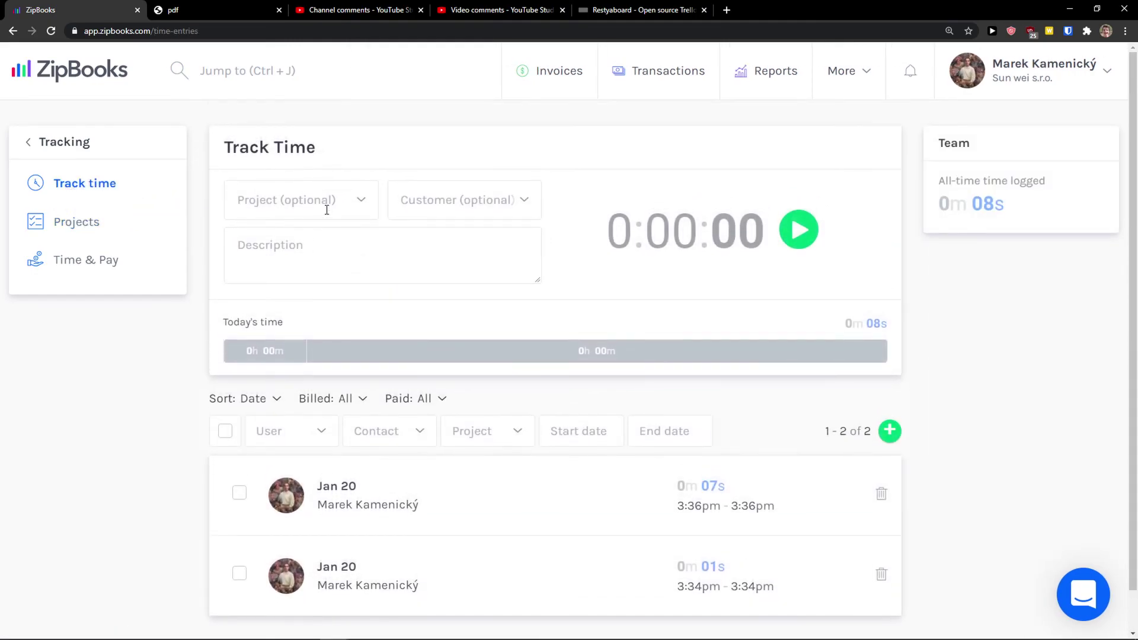
left_click(334, 204)
left_click(297, 245)
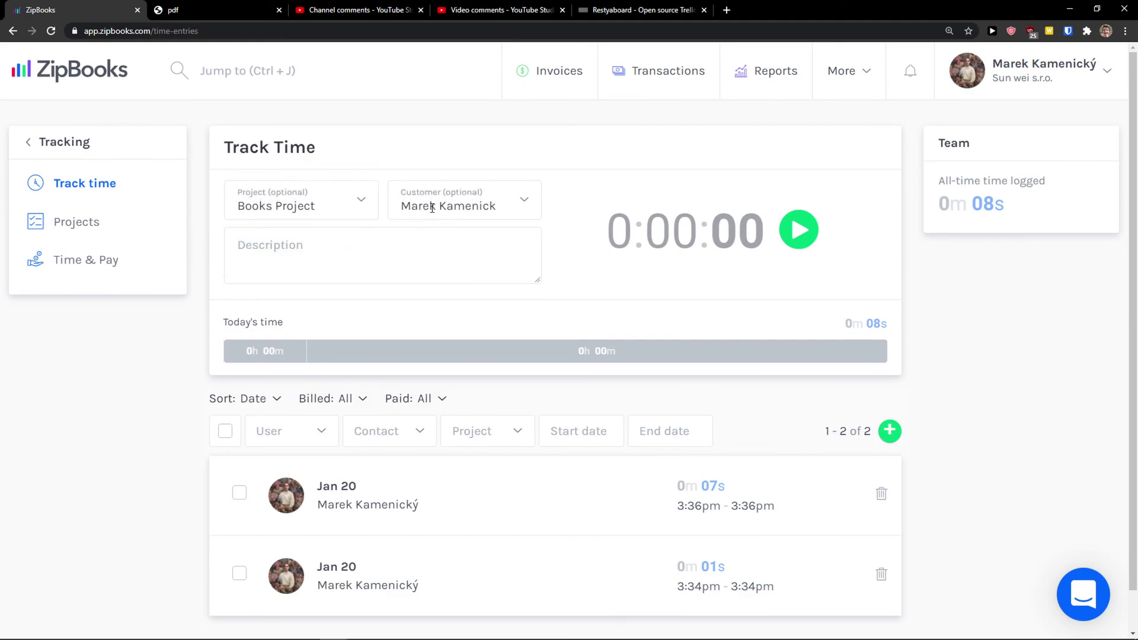
left_click(355, 247)
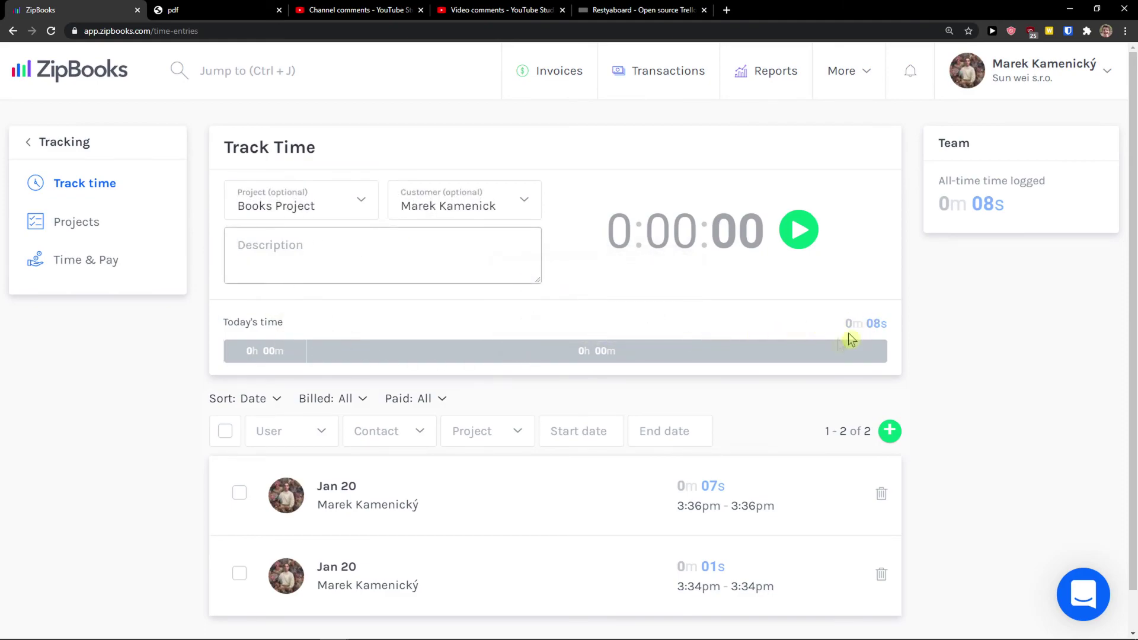
Select and deselect the first existing time entry in the list
scroll(506, 371, "down", 1)
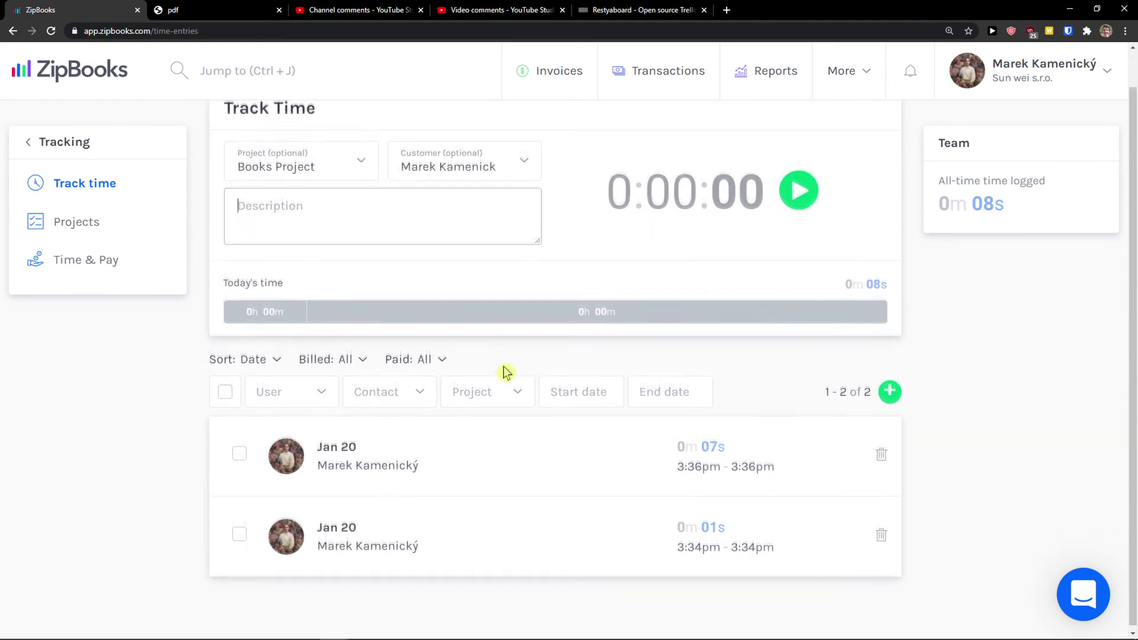
left_click(239, 452)
left_click(238, 454)
left_click(239, 452)
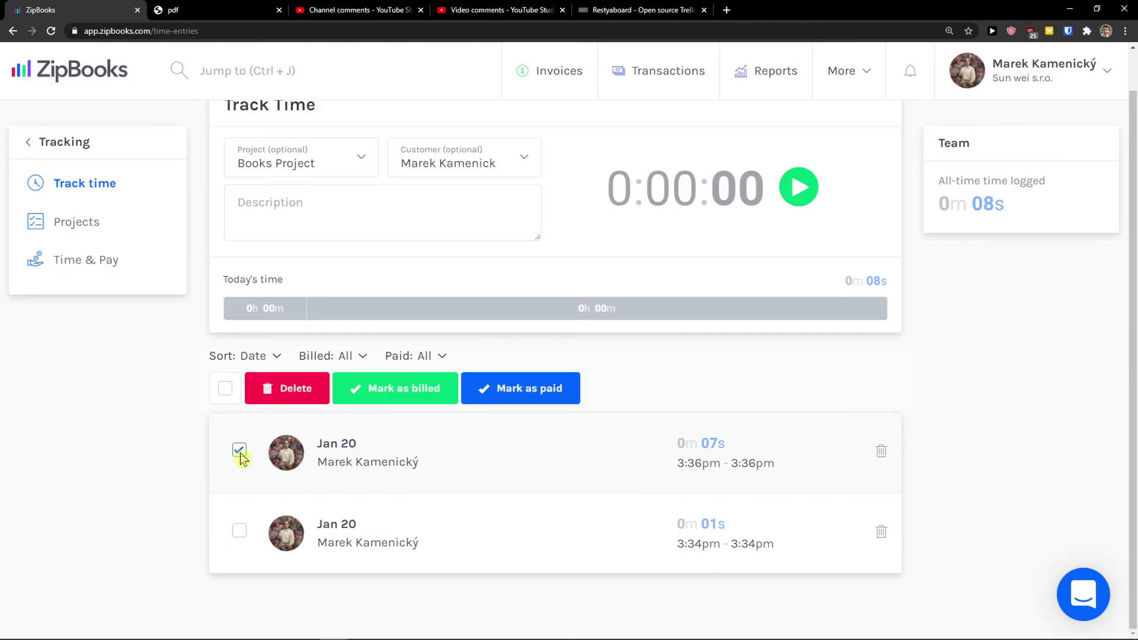
left_click(239, 451)
scroll(728, 243, "up", 1)
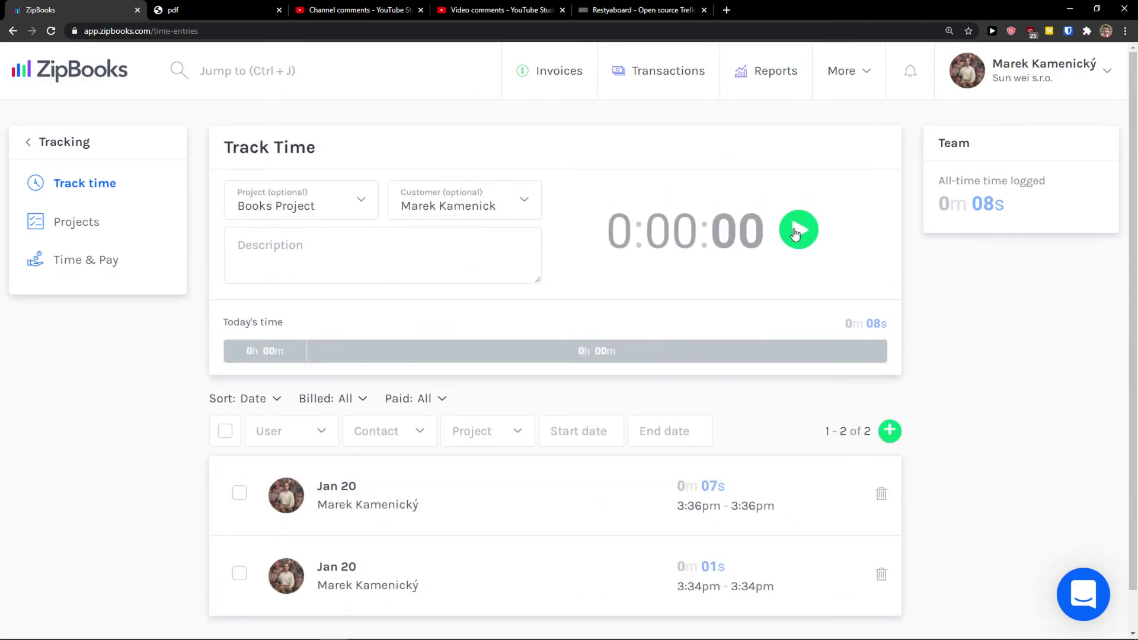
Run the Books Project timer for about 11 seconds, then stop it to log the entry
left_click(798, 231)
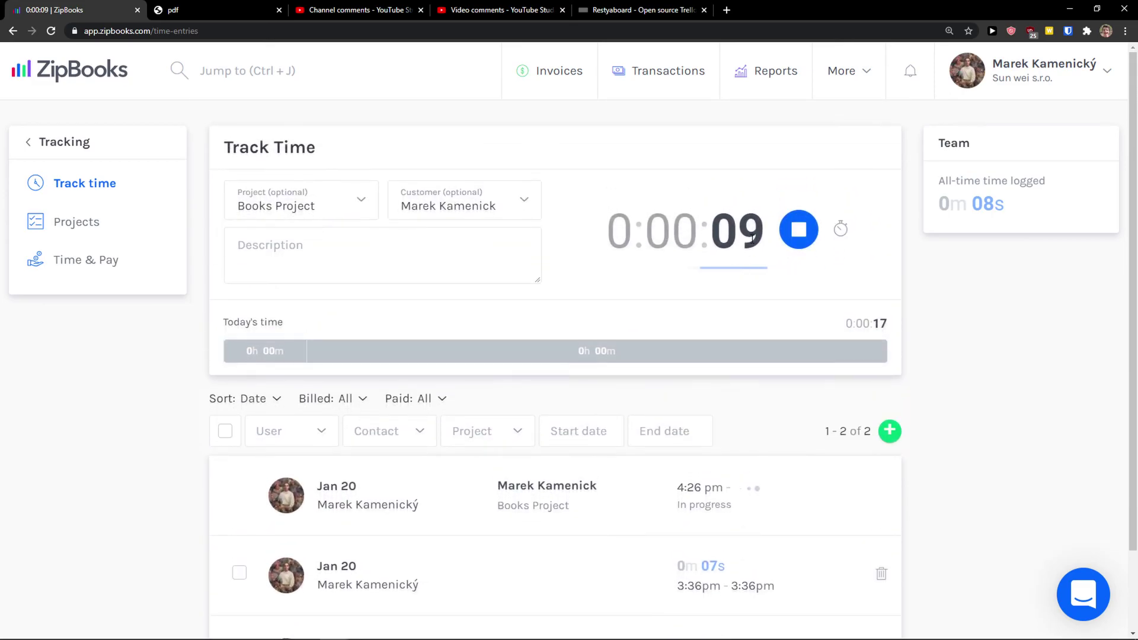
scroll(750, 245, "down", 2)
scroll(750, 244, "up", 1)
left_click(799, 196)
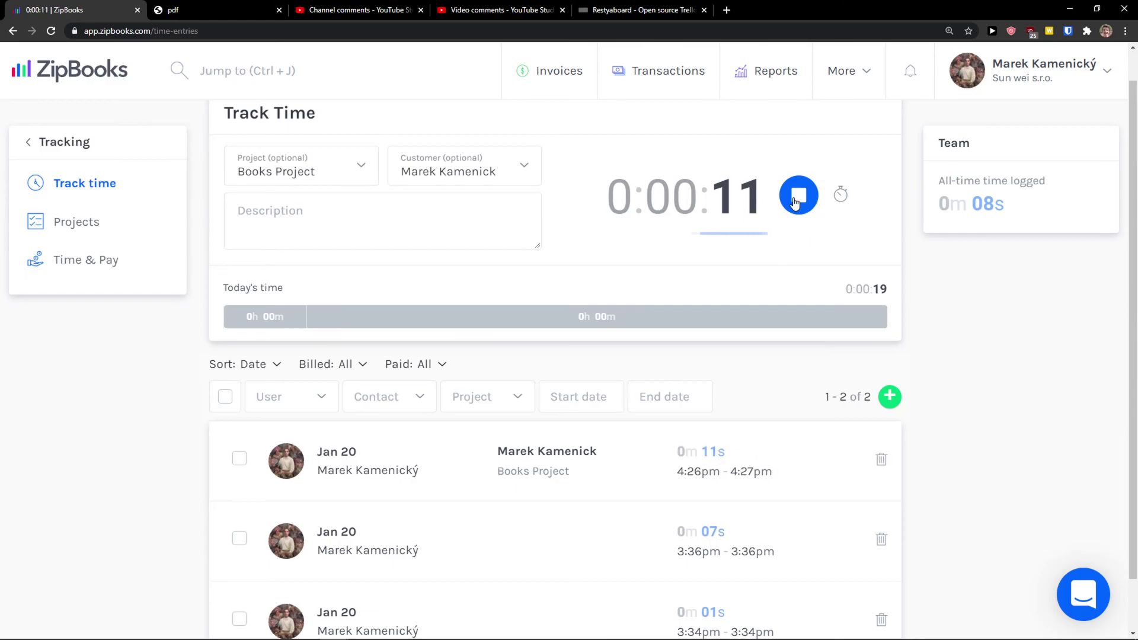
scroll(505, 420, "down", 1)
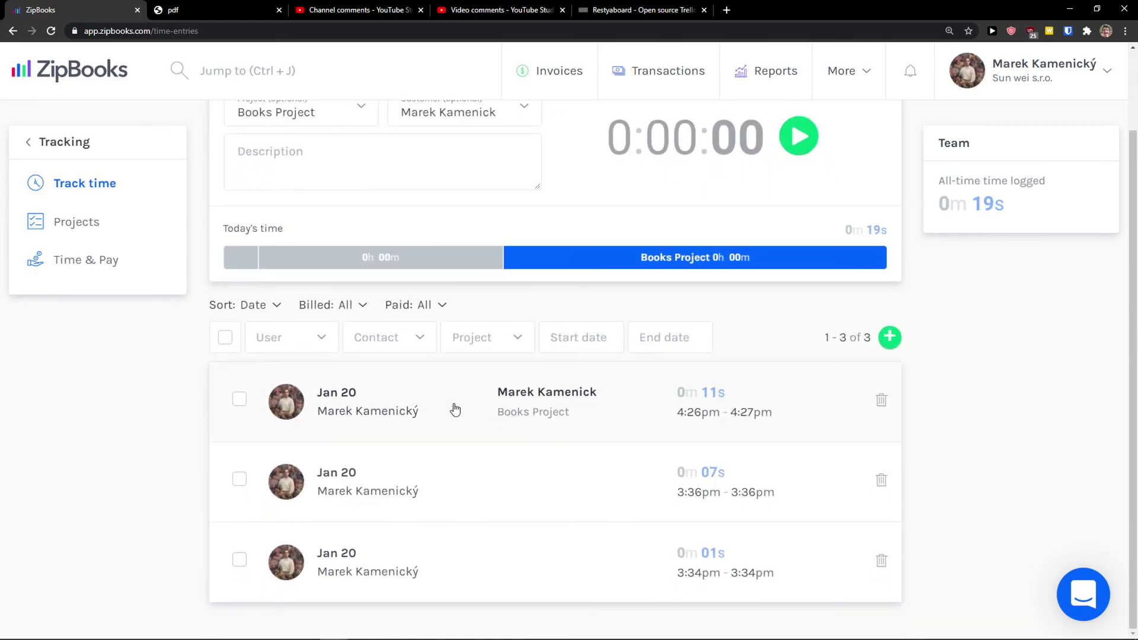
scroll(455, 409, "up", 1)
mouse_move(368, 330)
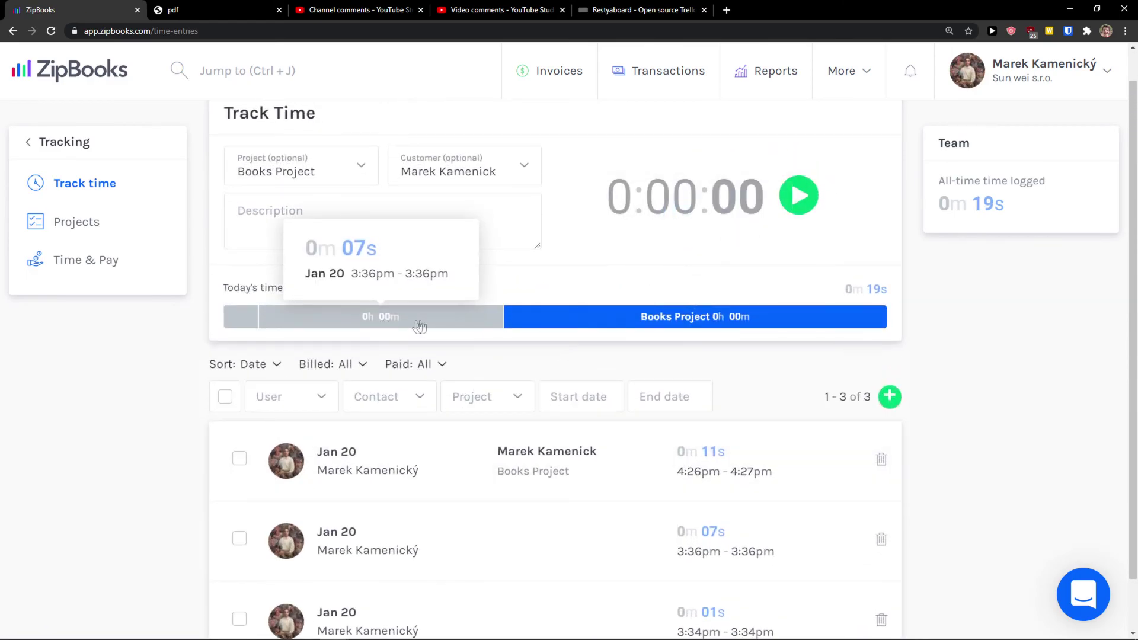
mouse_move(564, 322)
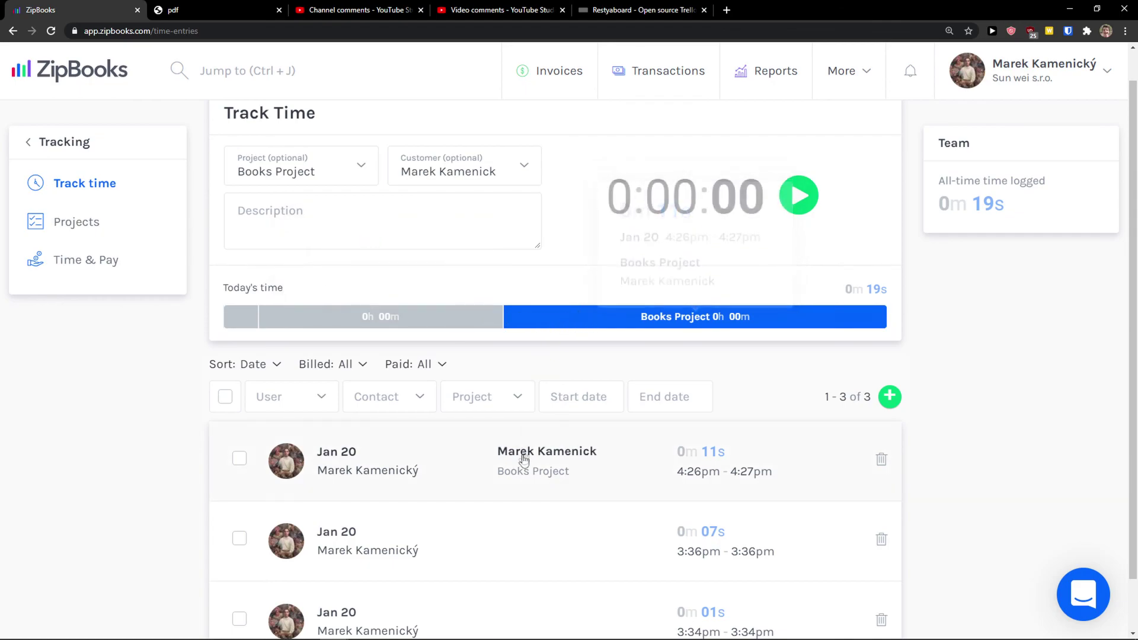
left_click(457, 467)
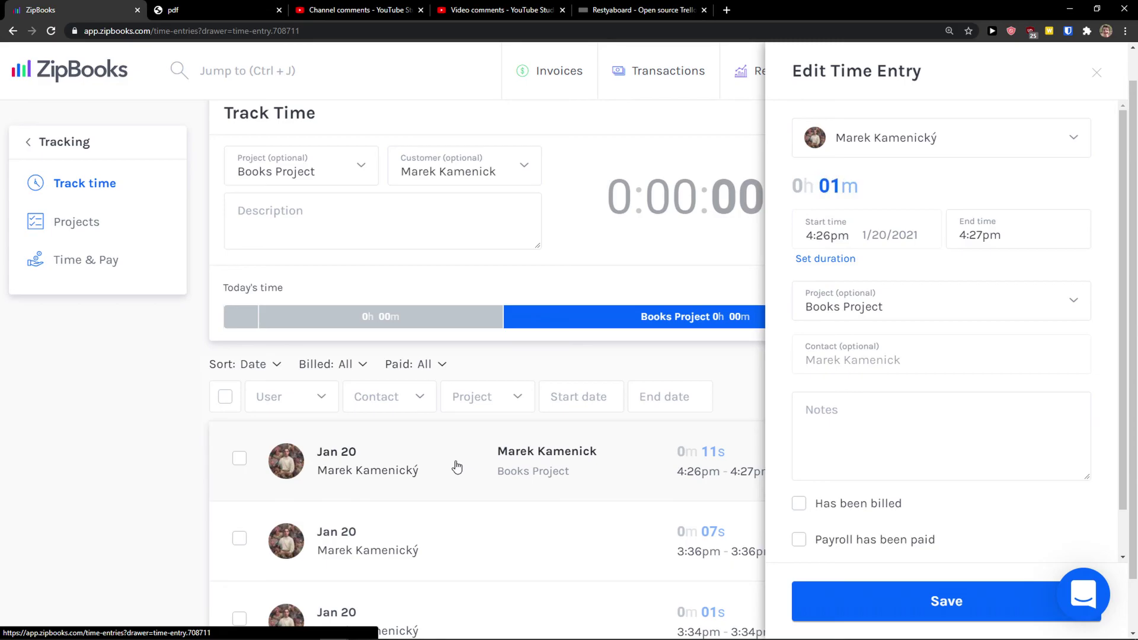
left_click(239, 458)
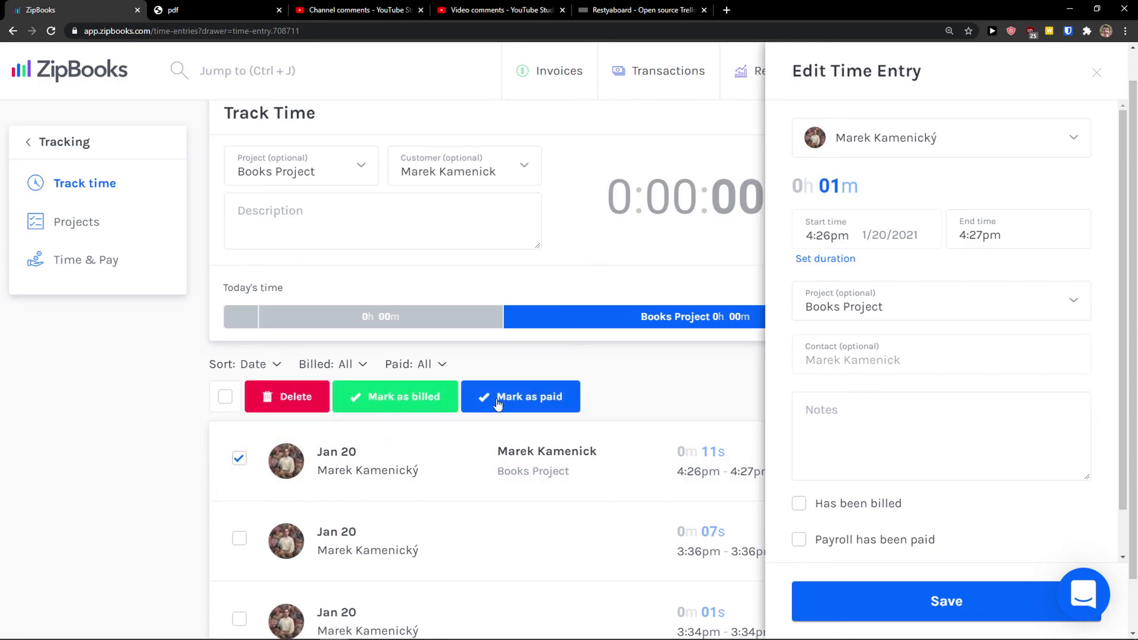
left_click(239, 458)
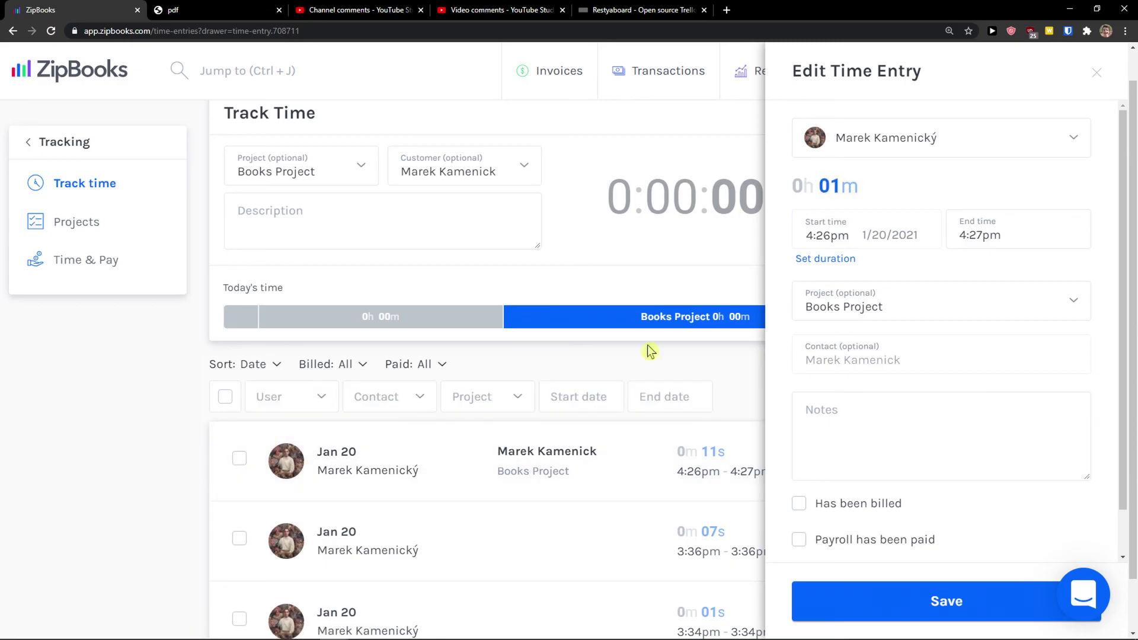
left_click(1097, 75)
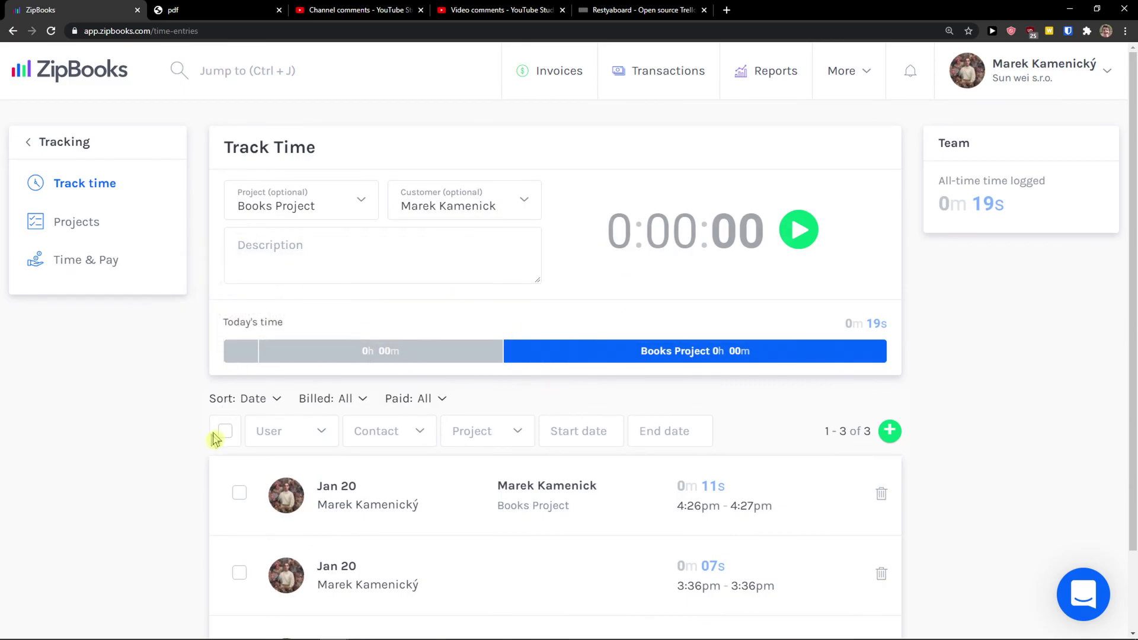
scroll(202, 445, "down", 2)
scroll(201, 449, "up", 1)
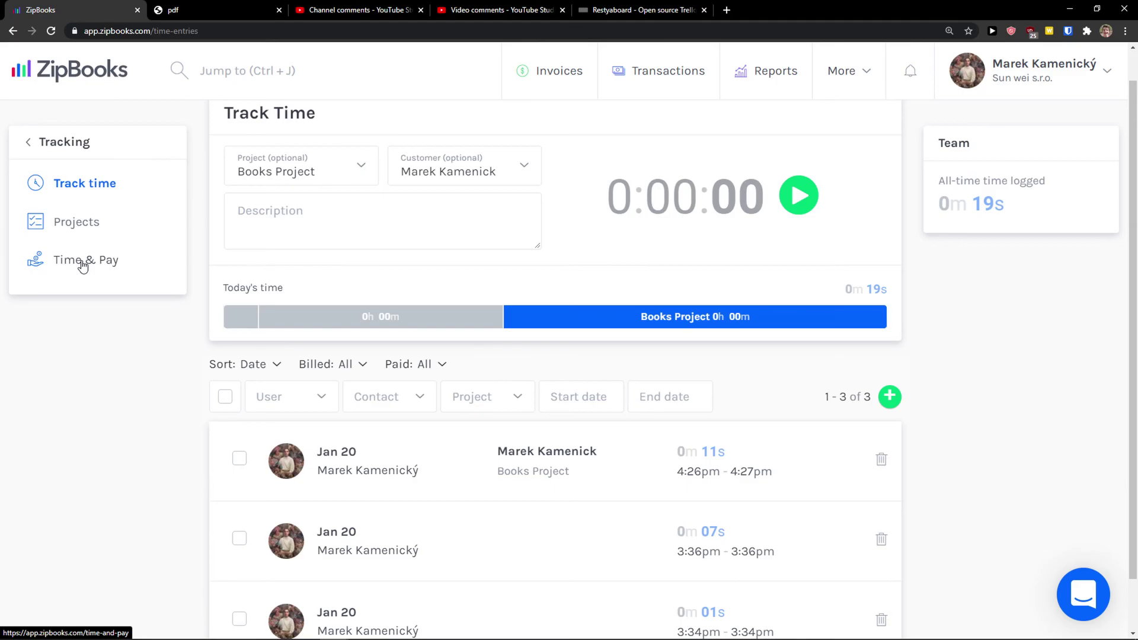
left_click(83, 264)
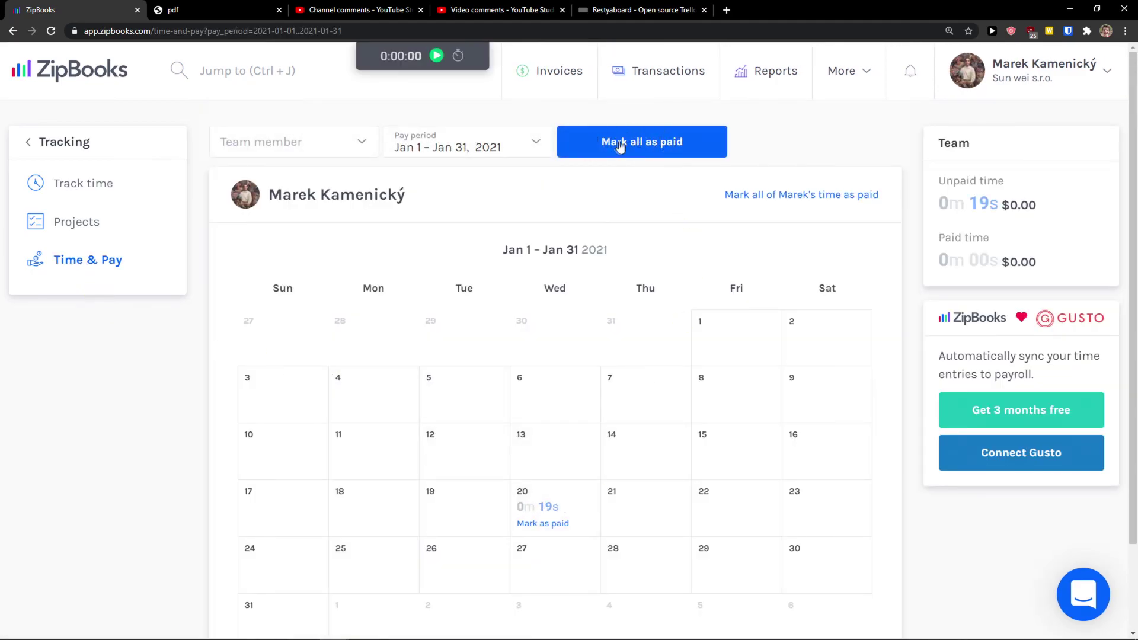
left_click(79, 227)
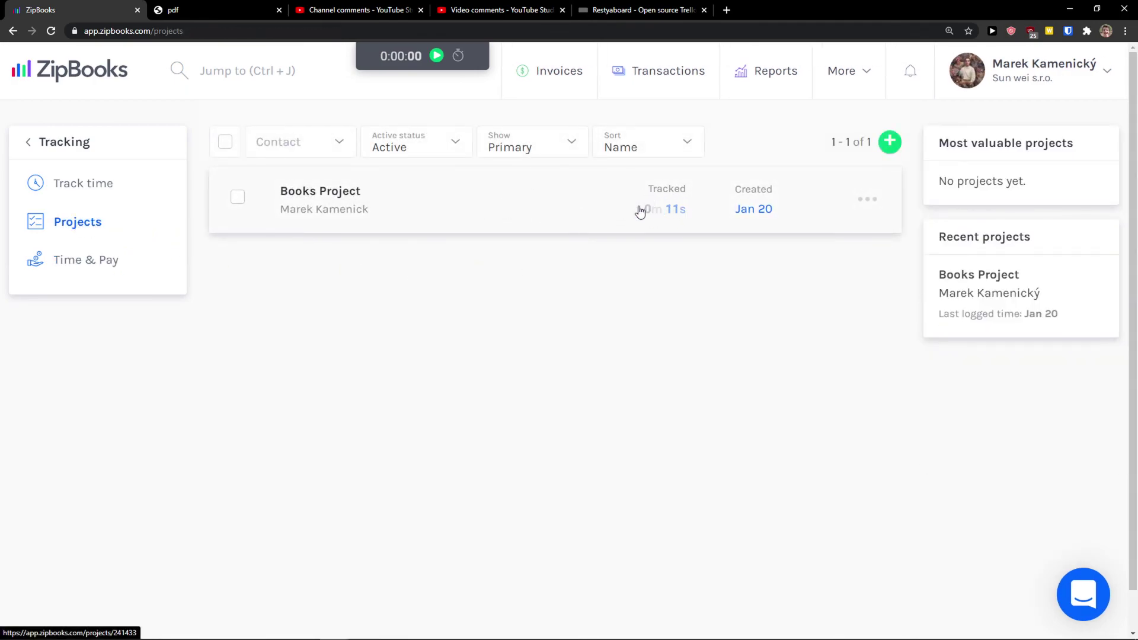
left_click(106, 189)
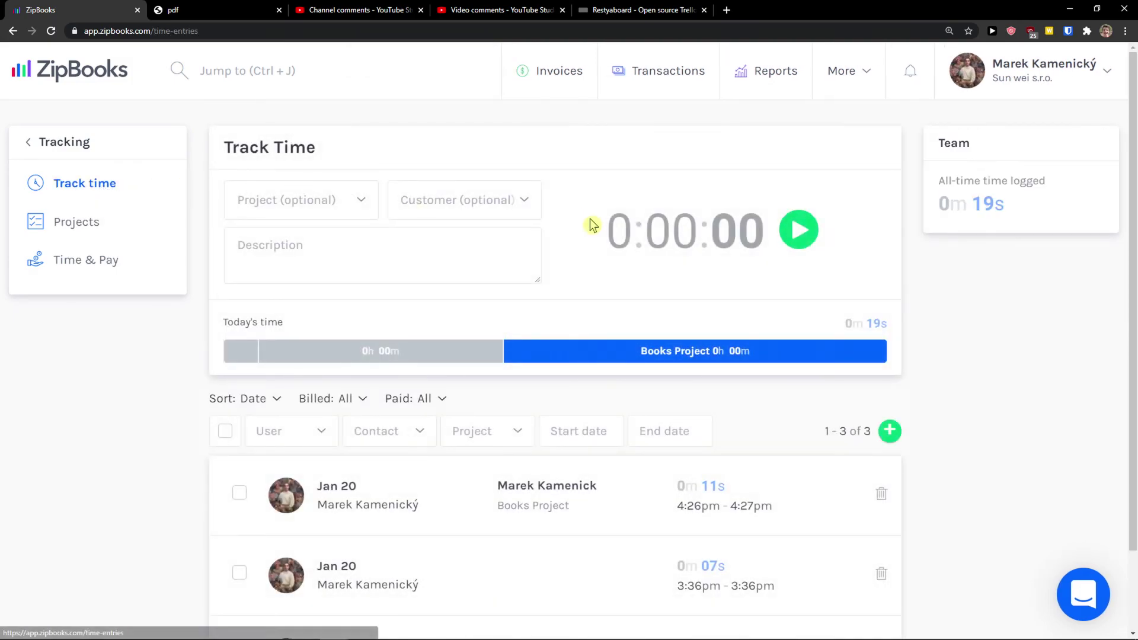